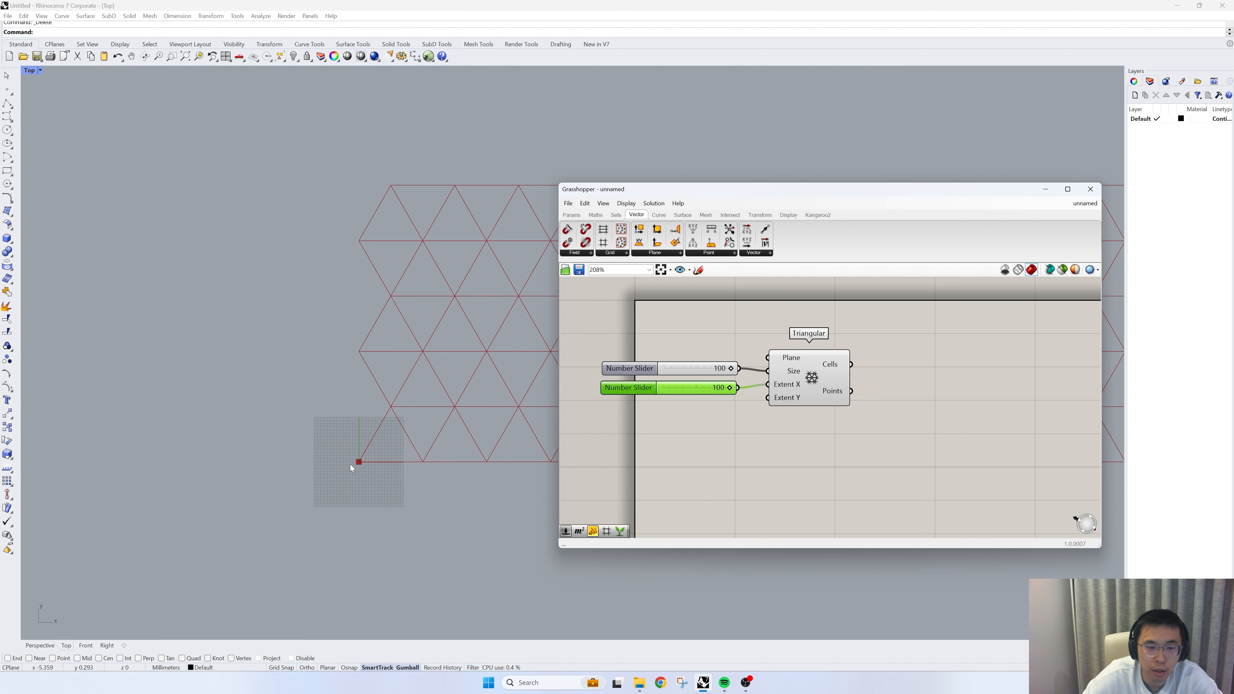
- Add a number slider set to 50 and wire it to the triangular grid's Extent Y input
scroll(265, 461, "down", 6)
scroll(445, 464, "up", 3)
double_click(713, 452)
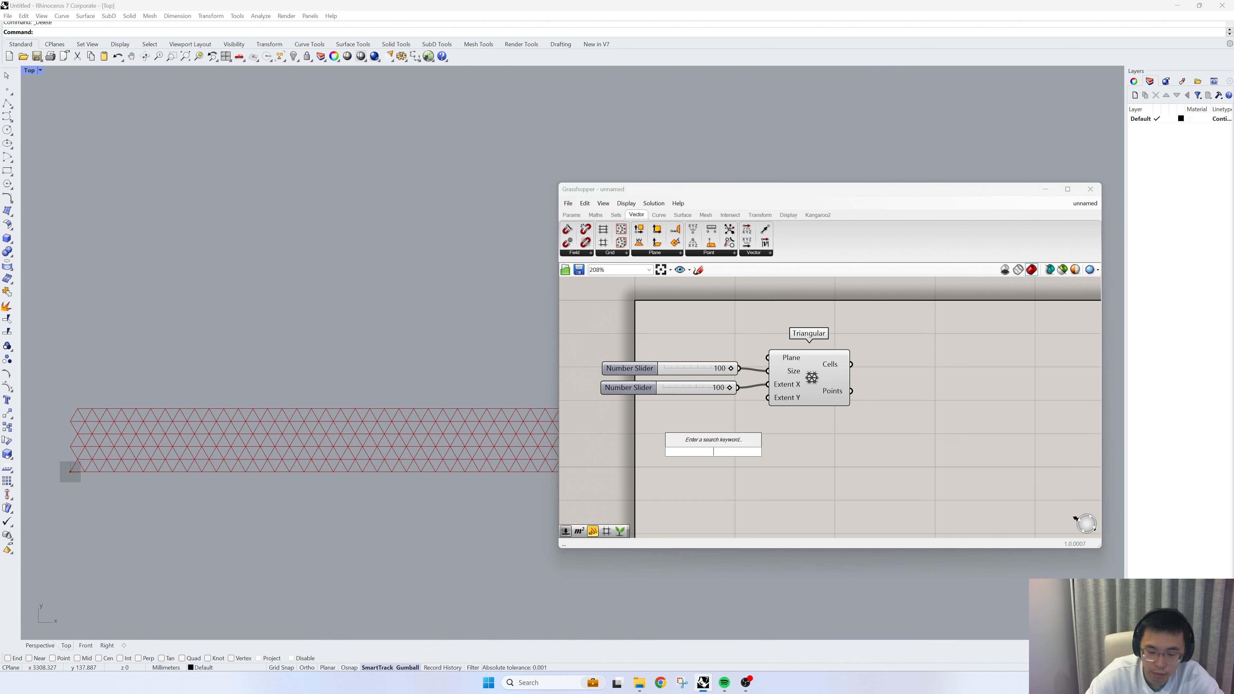
type("50")
key("Return")
left_click_drag(713, 452, 642, 333)
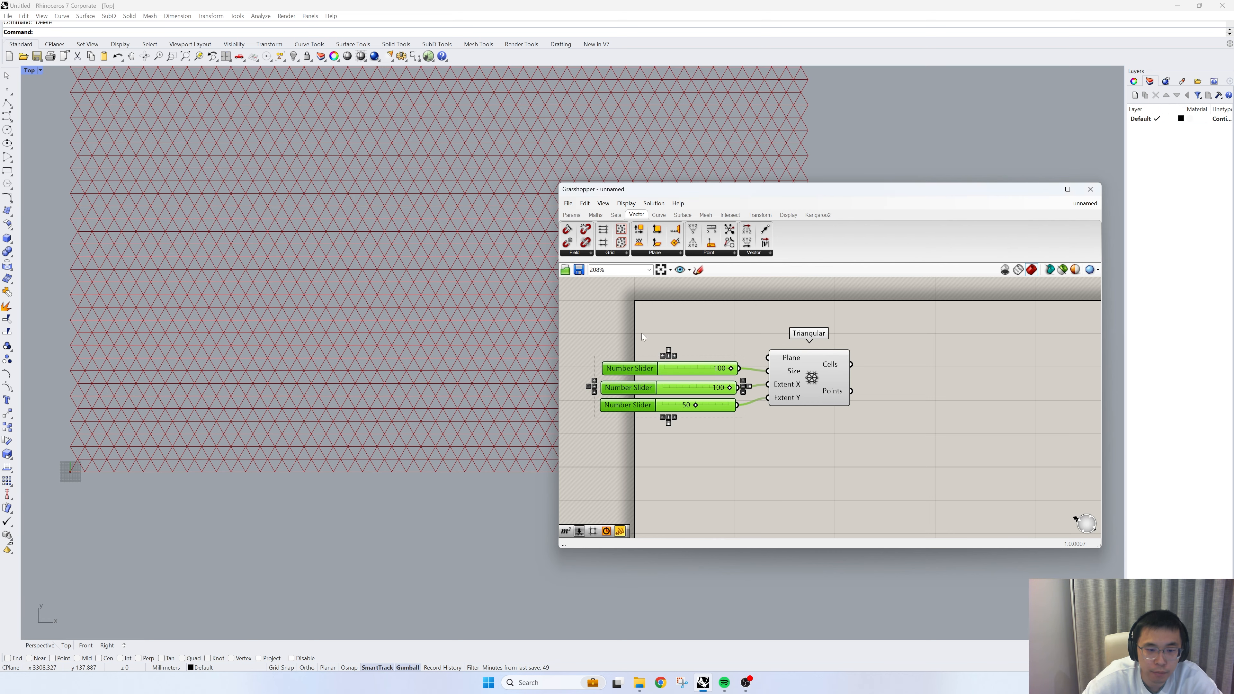
scroll(279, 417, "down", 4)
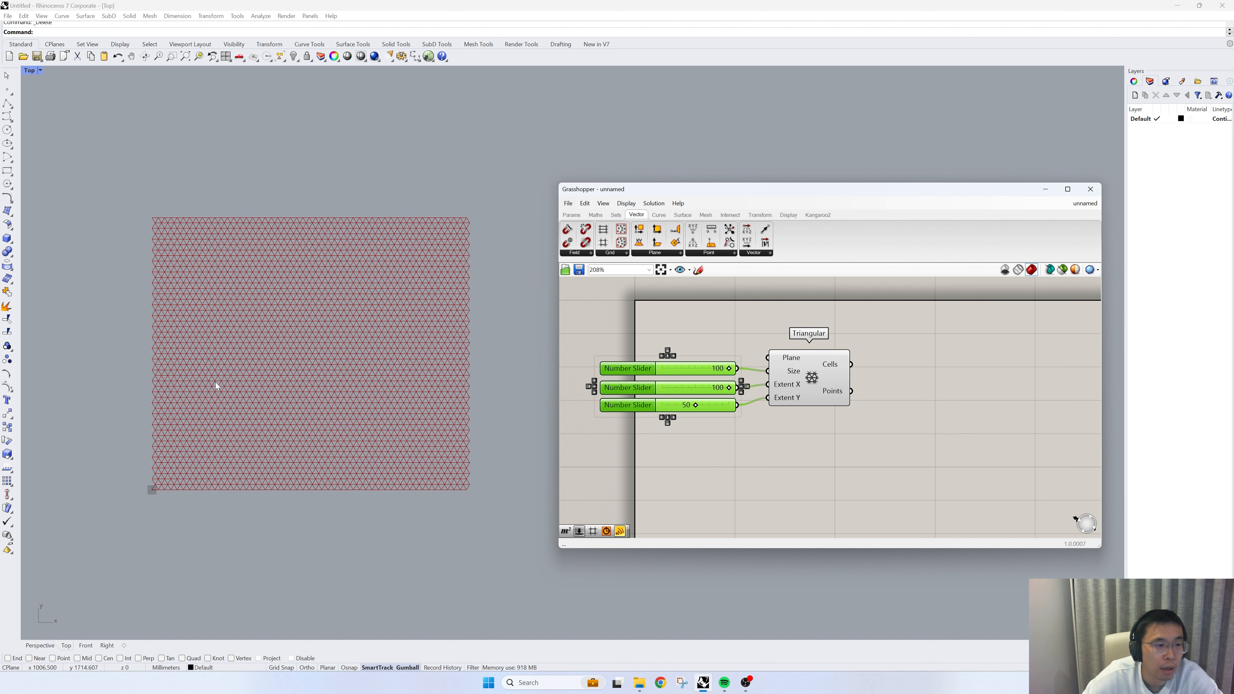
right_click_drag(215, 382, 215, 375)
scroll(213, 334, "up", 2)
- Add a Scale component beside the triangular grid and wire the grid's Cells output to its Geometry input
right_click_drag(981, 421, 934, 436)
double_click(934, 435)
type("s")
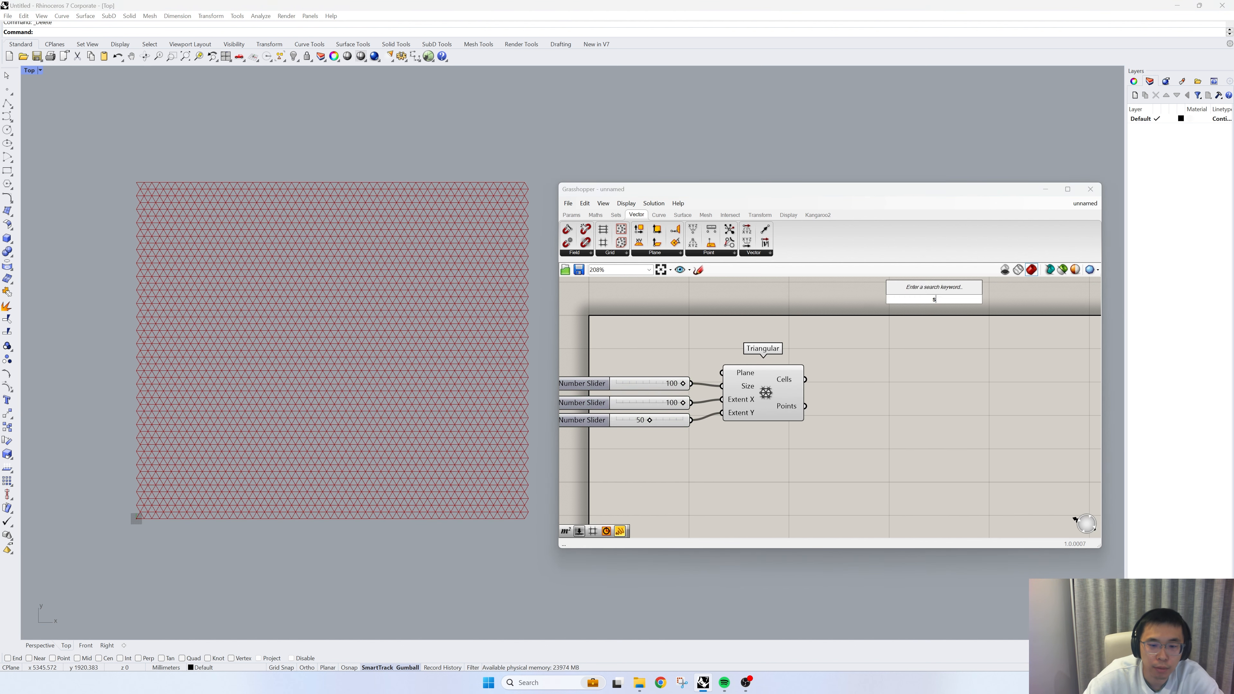
type("cale")
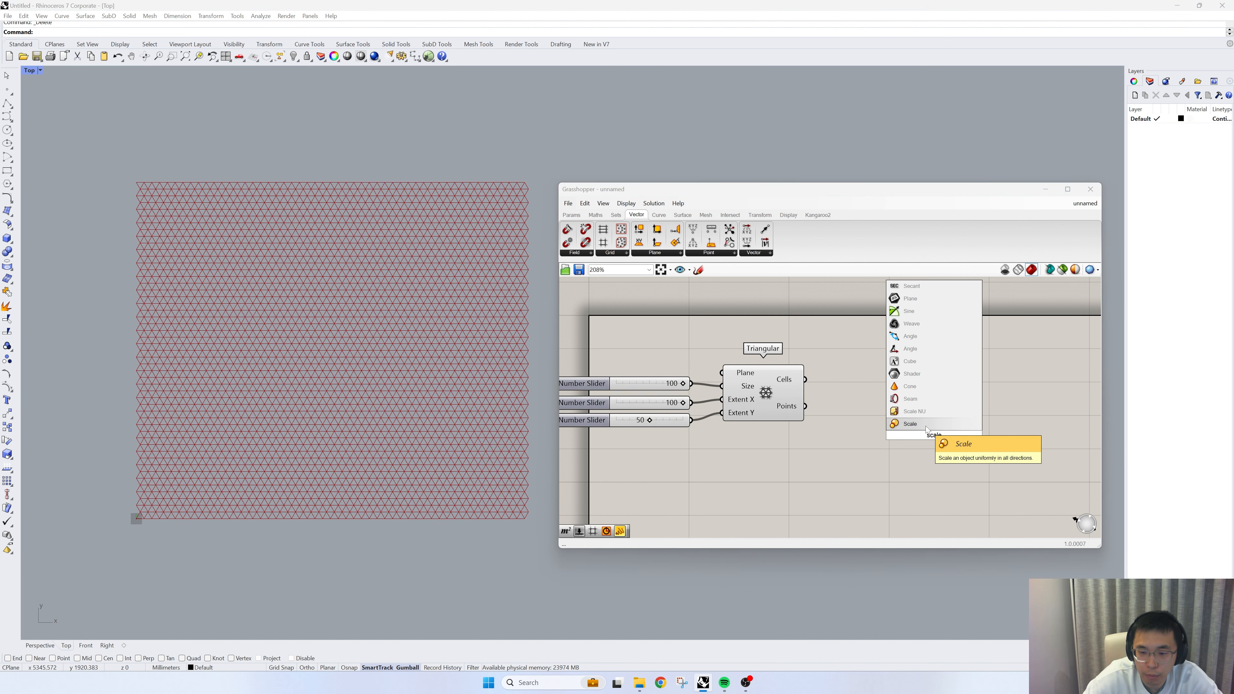
left_click(926, 424)
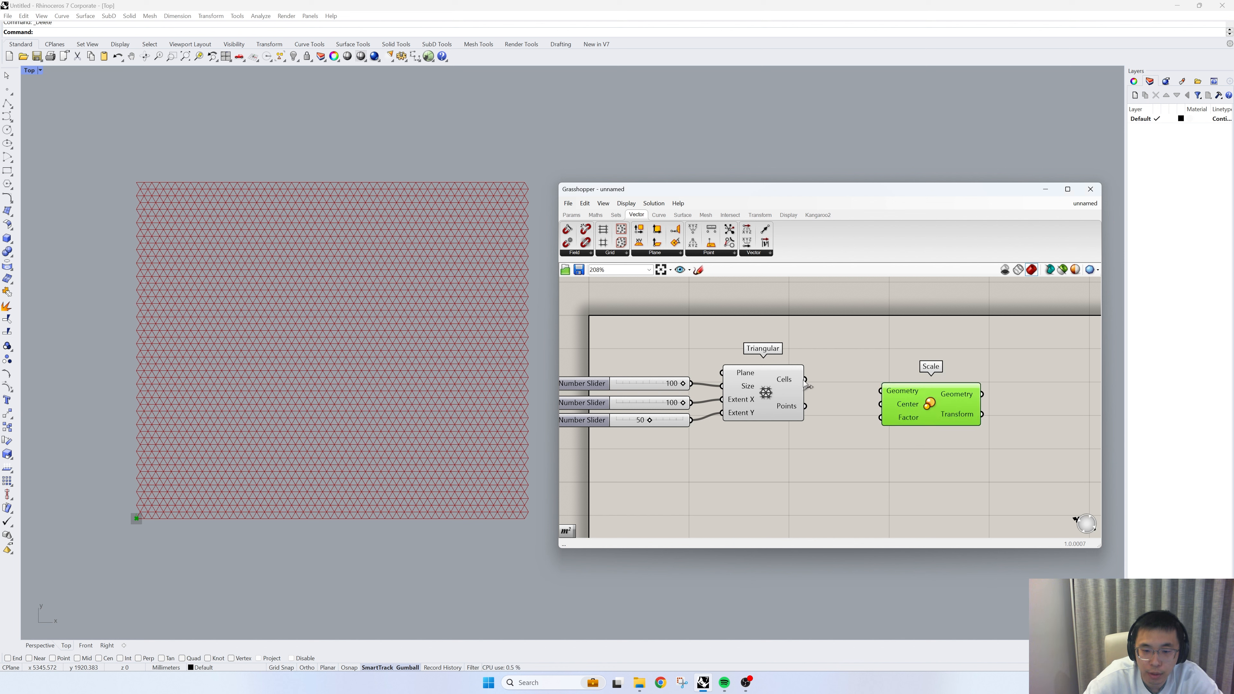
left_click_drag(806, 379, 958, 396)
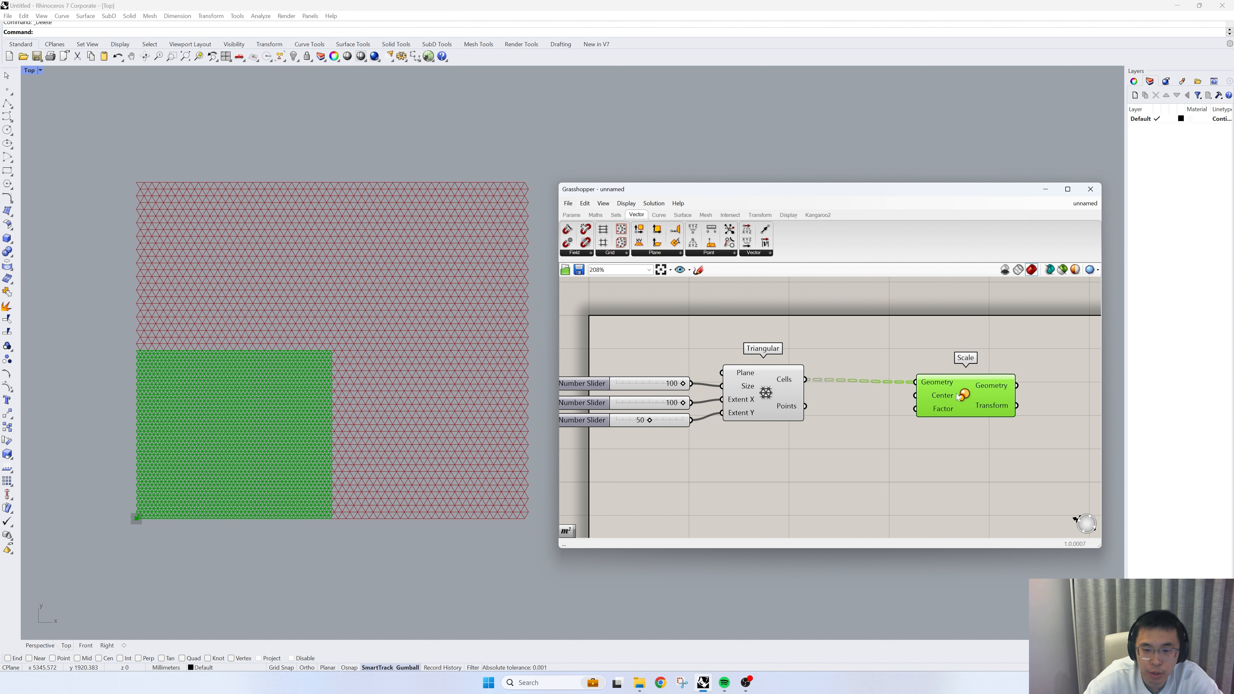
- Add an Area component below the Cells wire and feed the grid's Cells into its Geometry input
double_click(896, 454)
type("area")
left_click(854, 310)
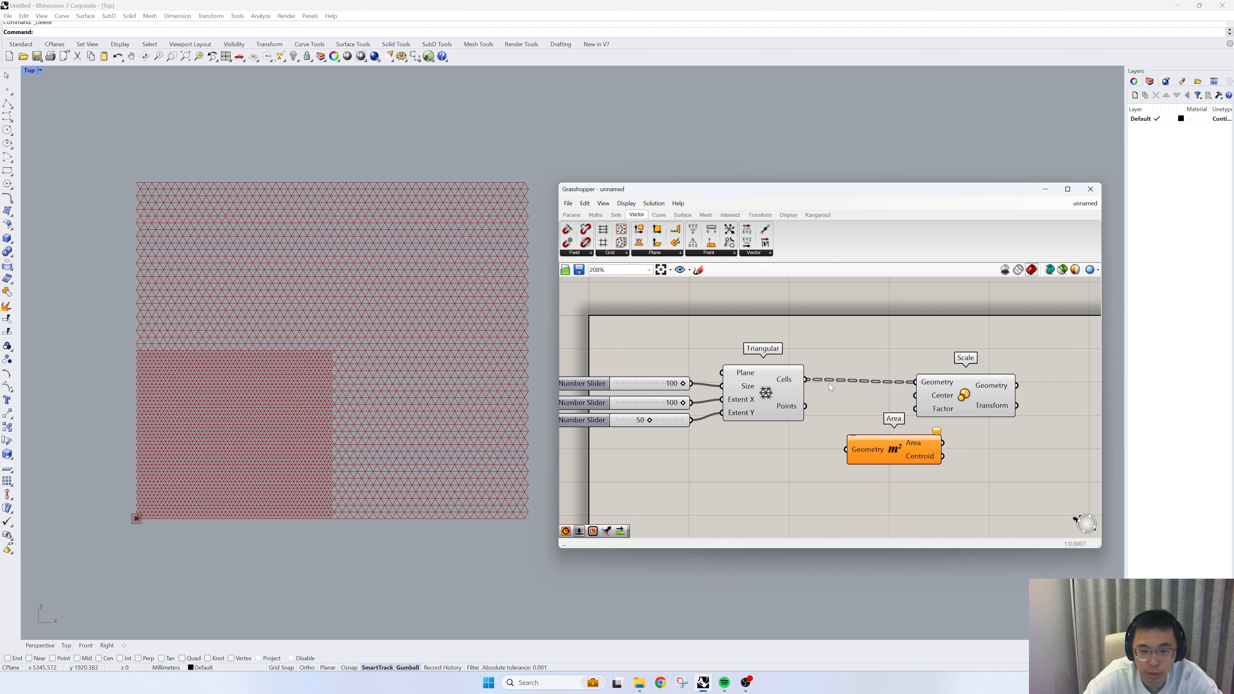
left_click_drag(807, 379, 847, 449)
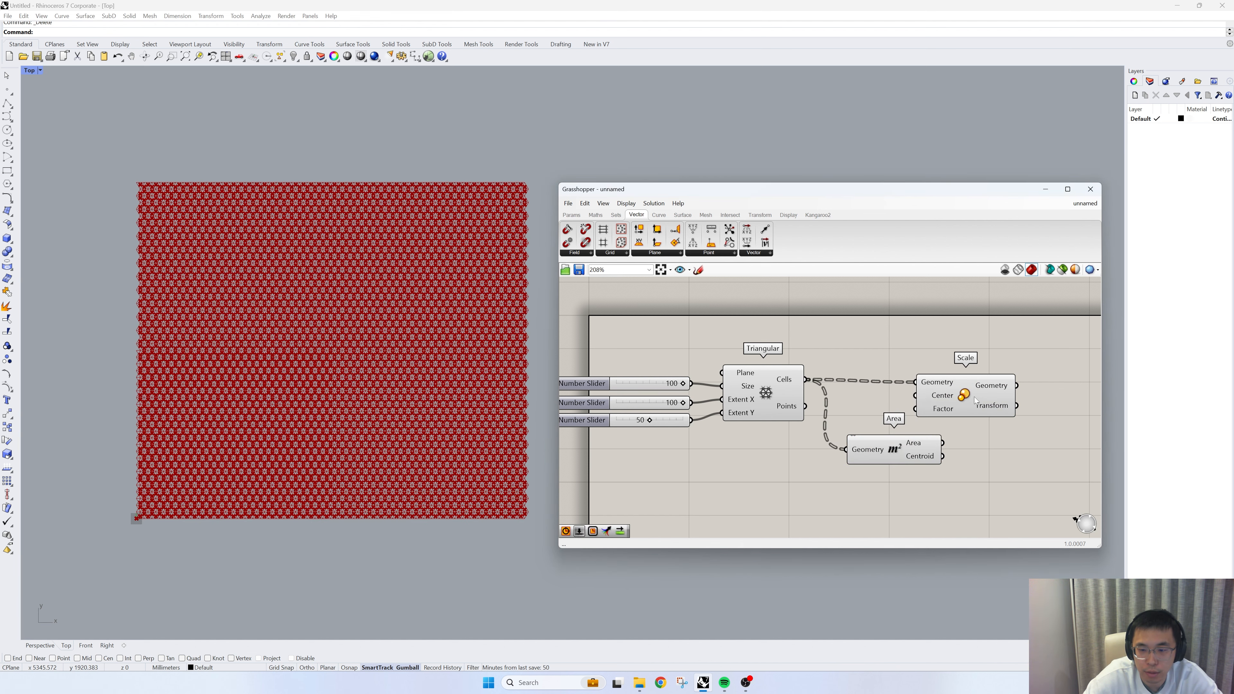
- Wire the Area component's Centroid to Scale's Center, spacing Scale farther out and placing Area closer beneath the Cells wire
left_click_drag(974, 397, 1046, 394)
right_click_drag(934, 418, 880, 428)
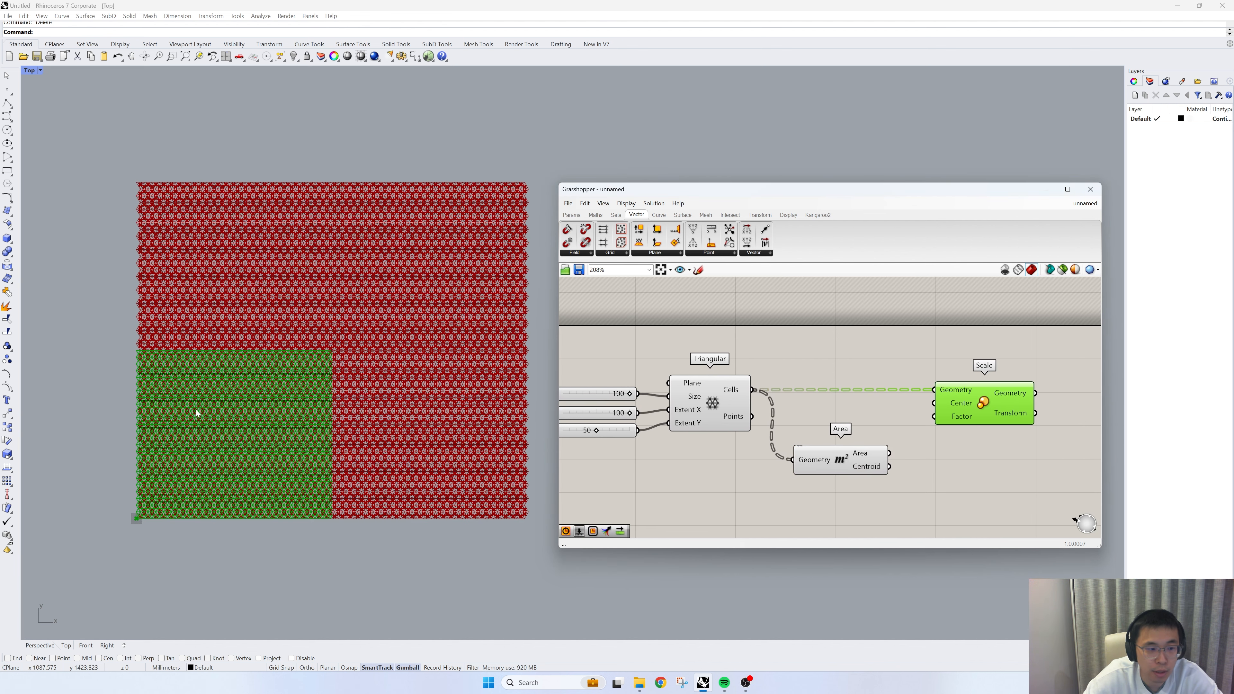
scroll(165, 406, "up", 3)
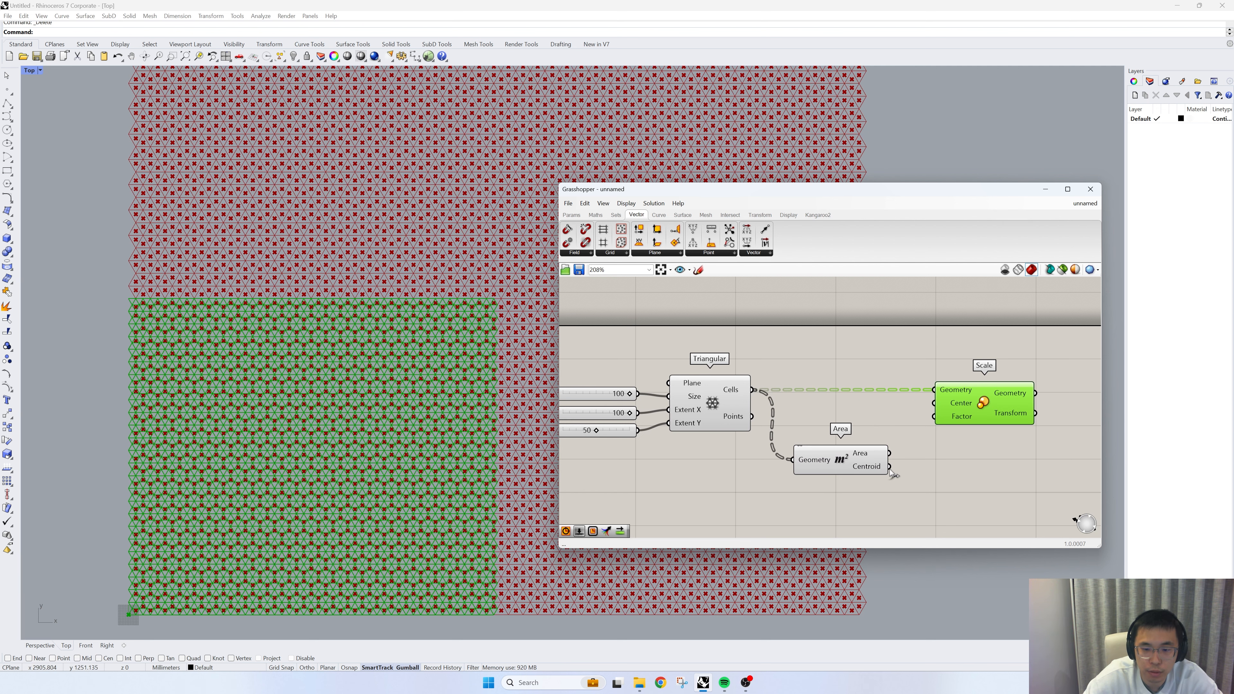
left_click_drag(889, 466, 934, 403)
left_click_drag(820, 458, 826, 430)
- Turn off the preview of the Triangular grid and Area components so only the scaled cells display
left_click_drag(828, 485, 622, 317)
right_click(620, 314)
left_click(637, 328)
scroll(340, 361, "down", 8)
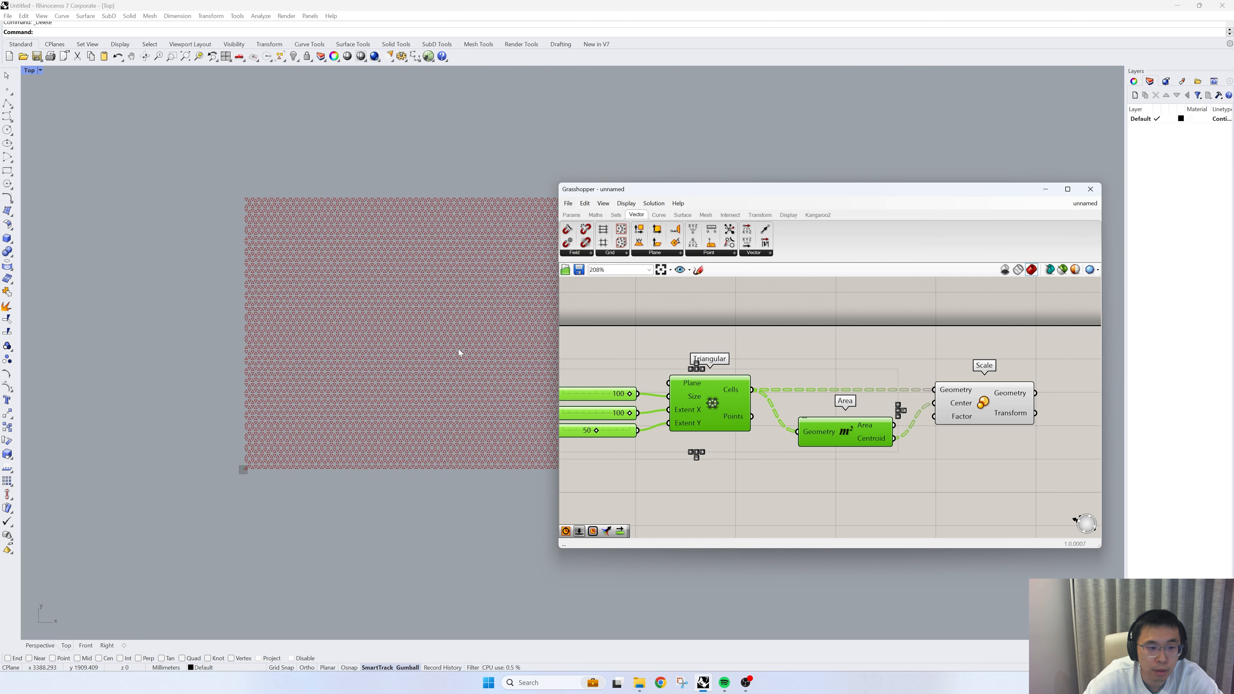
scroll(458, 349, "up", 2)
- Add a number slider set to 0.6 and wire it to the Scale component's Factor input
left_click(924, 502)
double_click(924, 503)
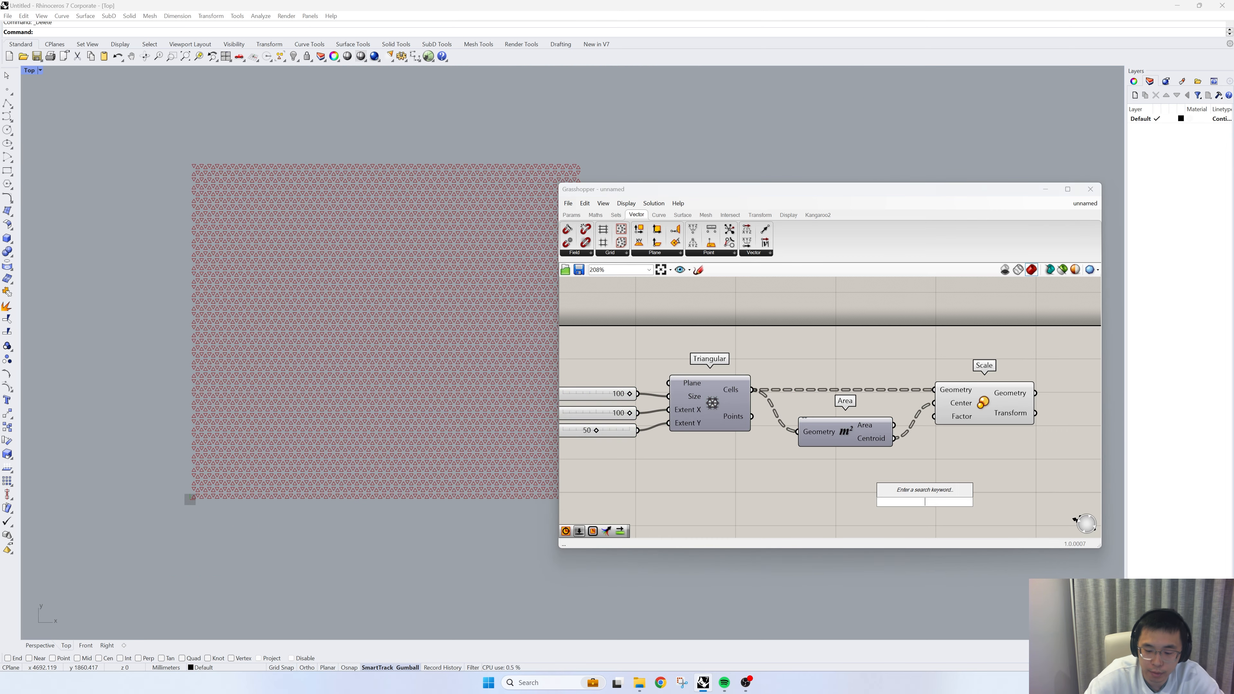
type("0.")
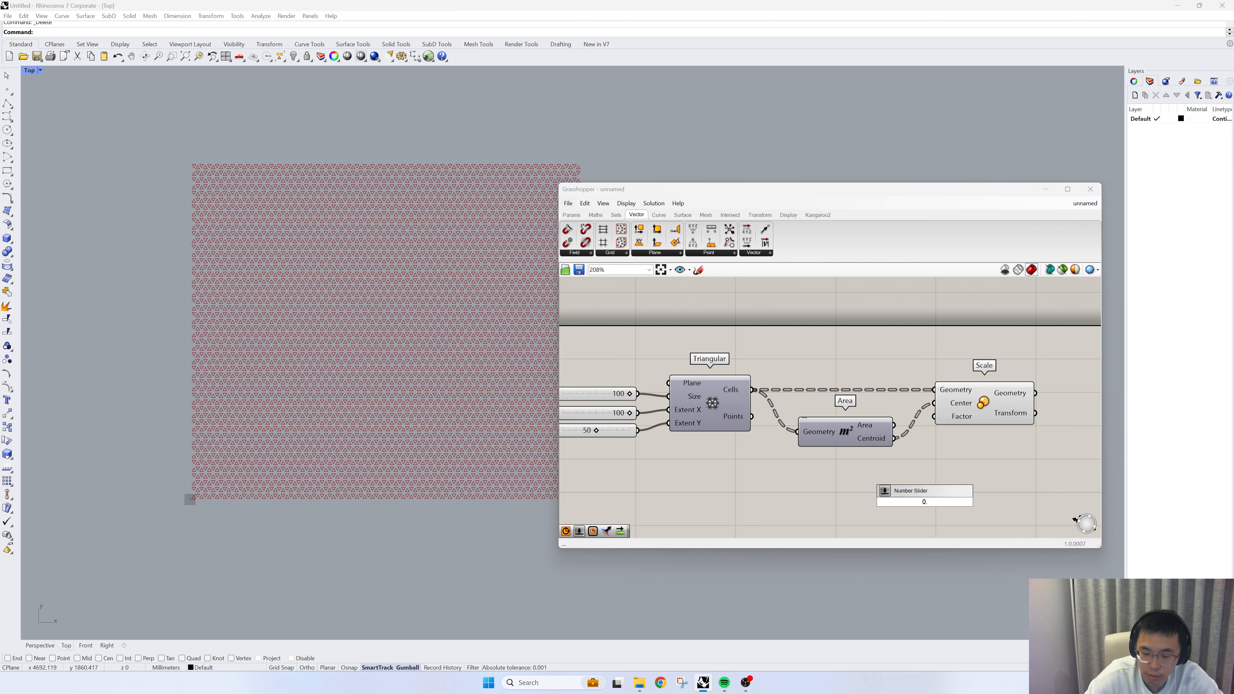
type("6")
key("Return")
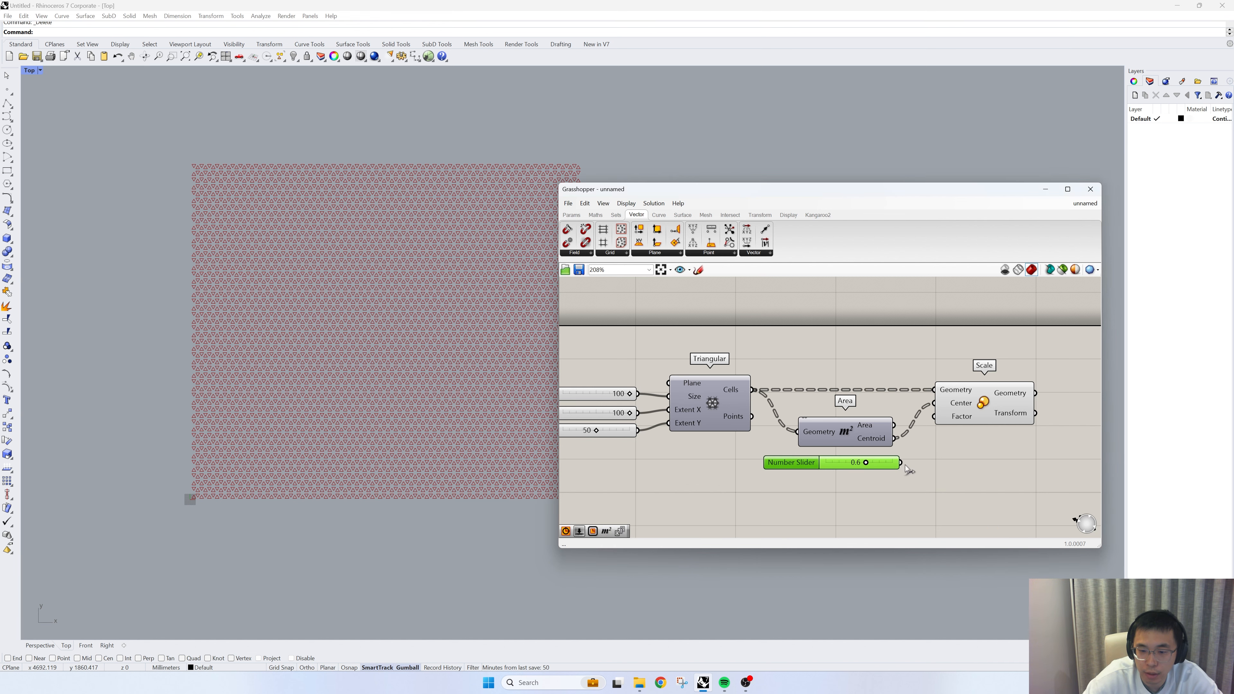
left_click_drag(901, 462, 933, 417)
scroll(325, 355, "up", 3)
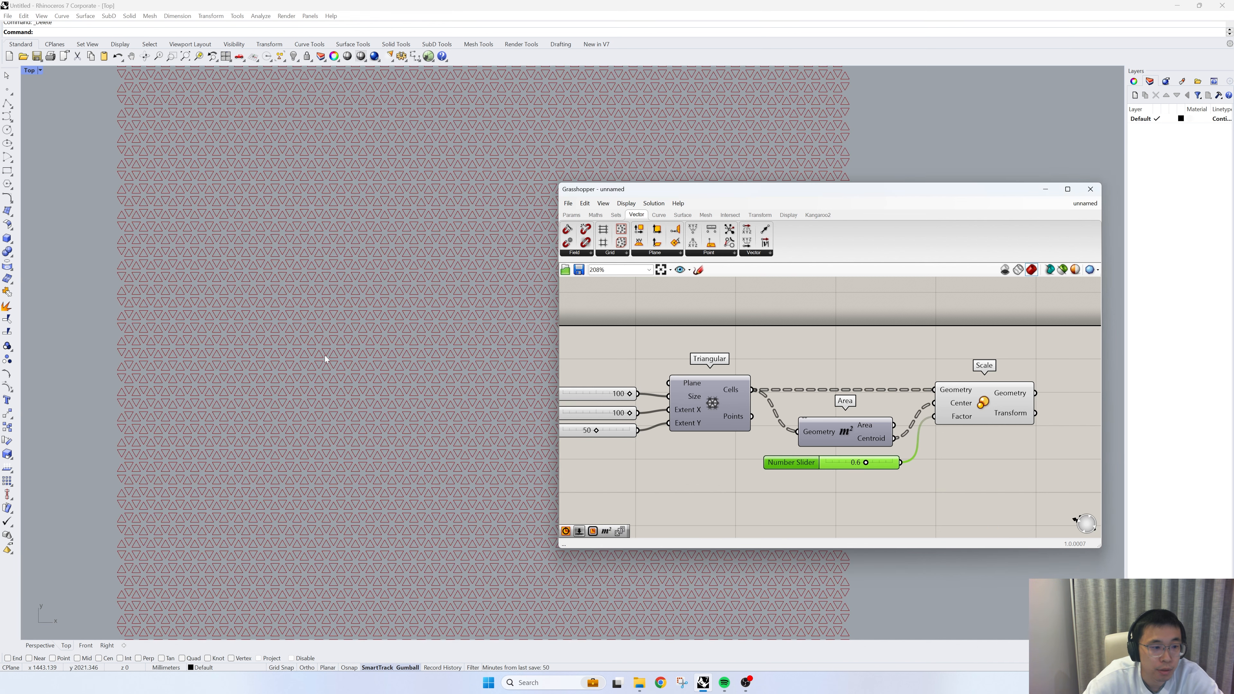
scroll(301, 358, "down", 1)
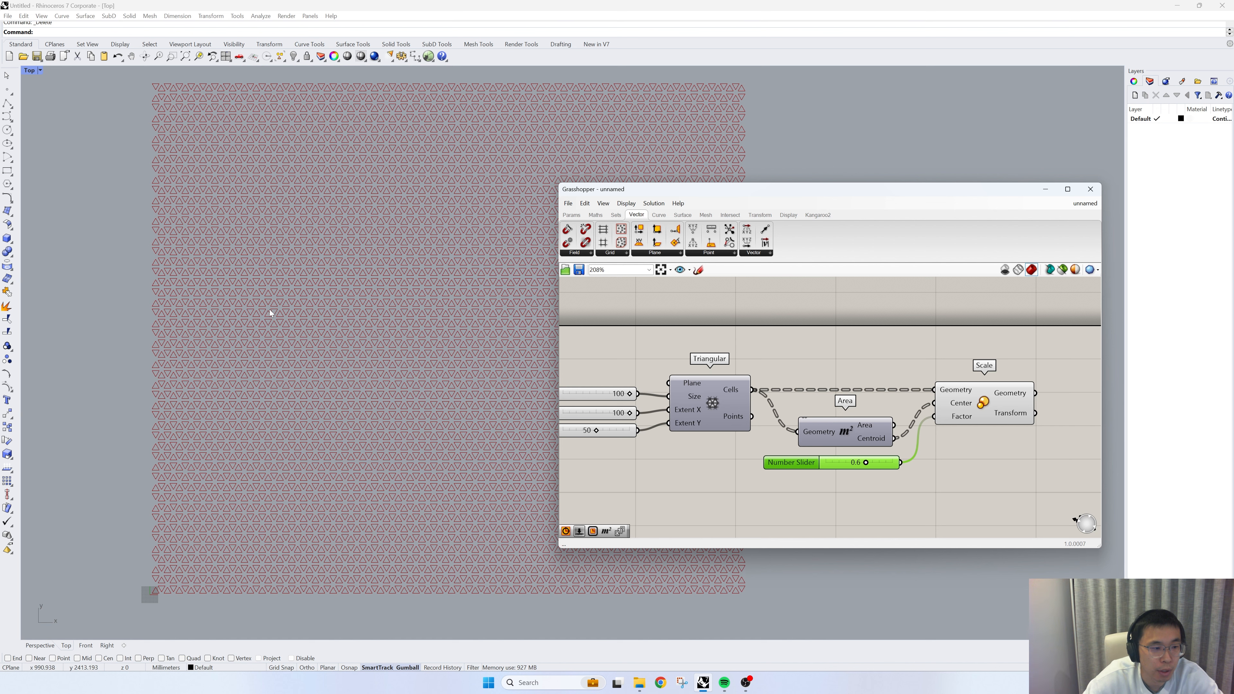
- Shift the Scale component slightly away from Area and set its factor slider to 0.7
left_click_drag(982, 410, 992, 410)
scroll(311, 418, "down", 4)
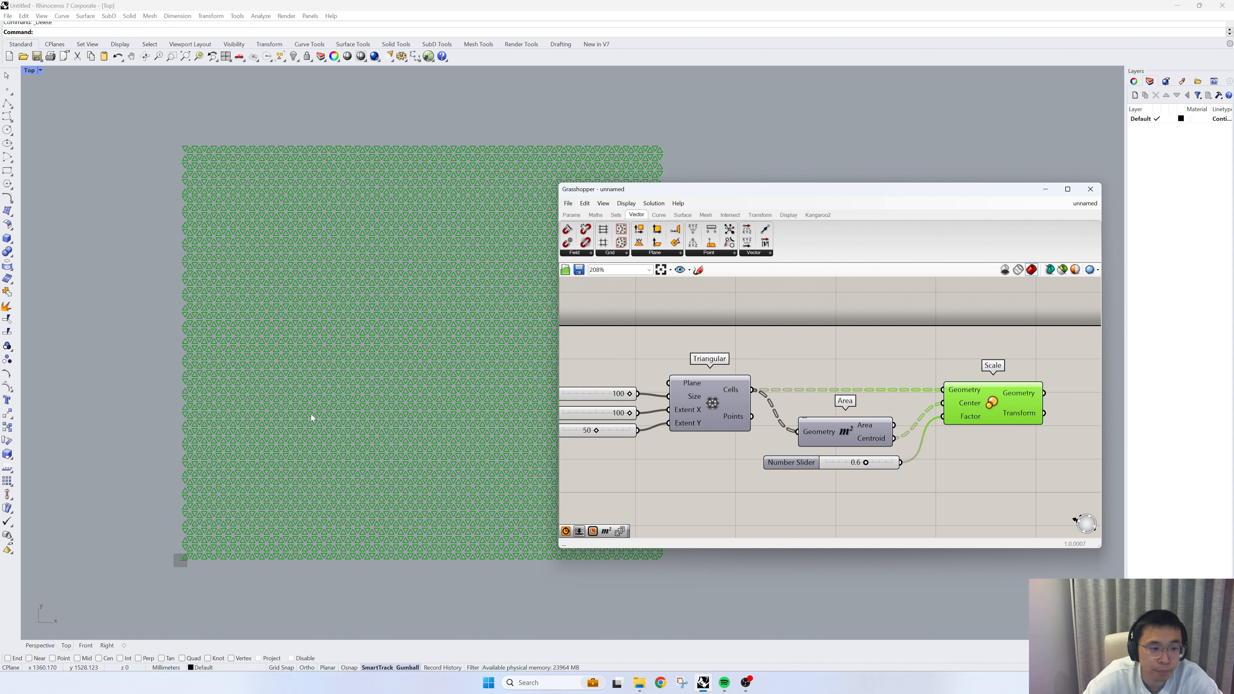
scroll(466, 362, "up", 2)
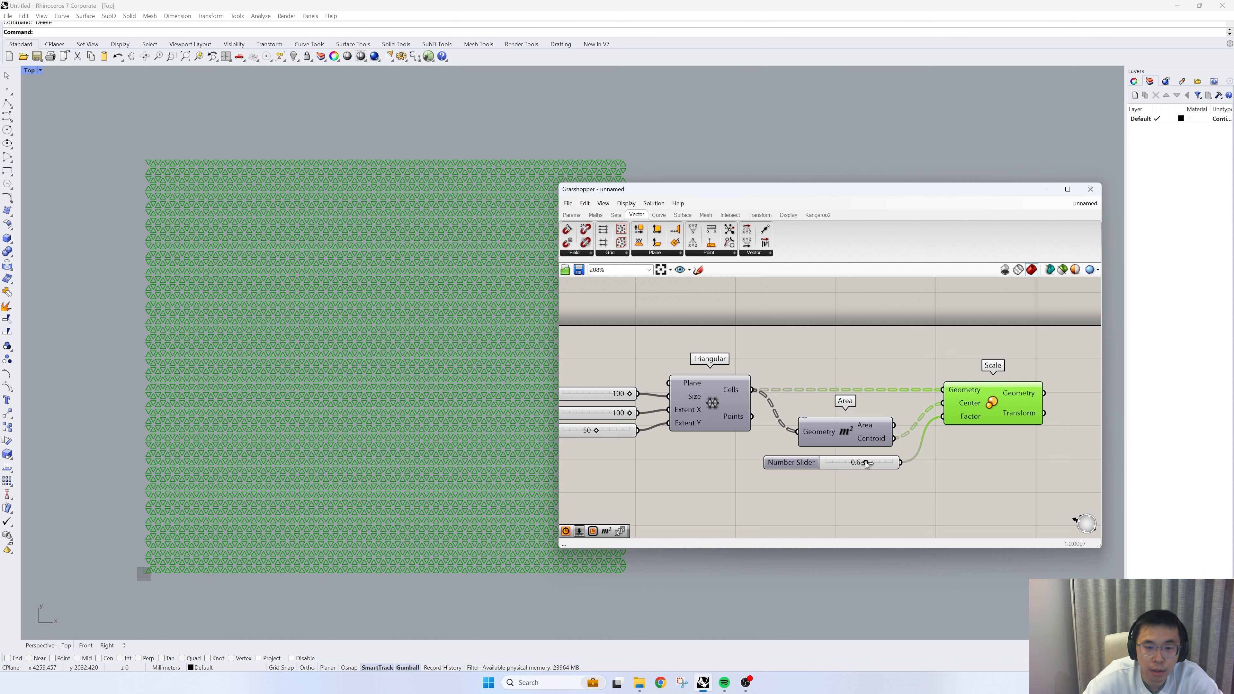
left_click_drag(866, 464, 876, 465)
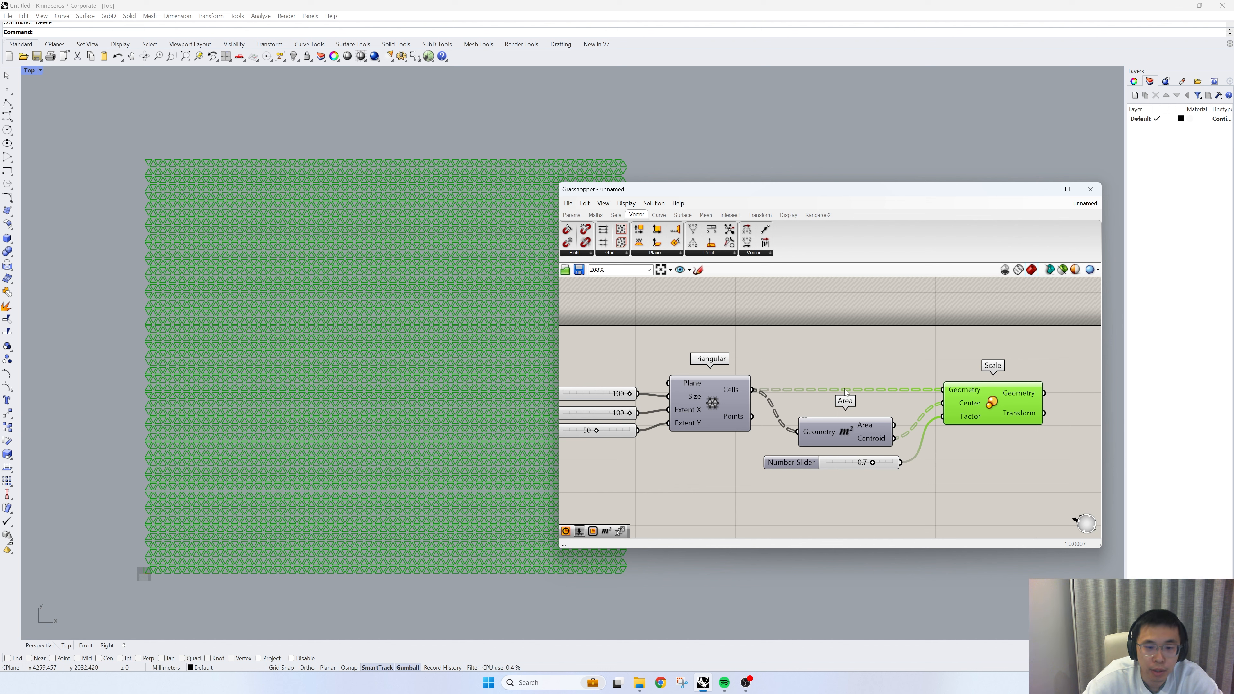
right_click_drag(768, 358, 788, 349)
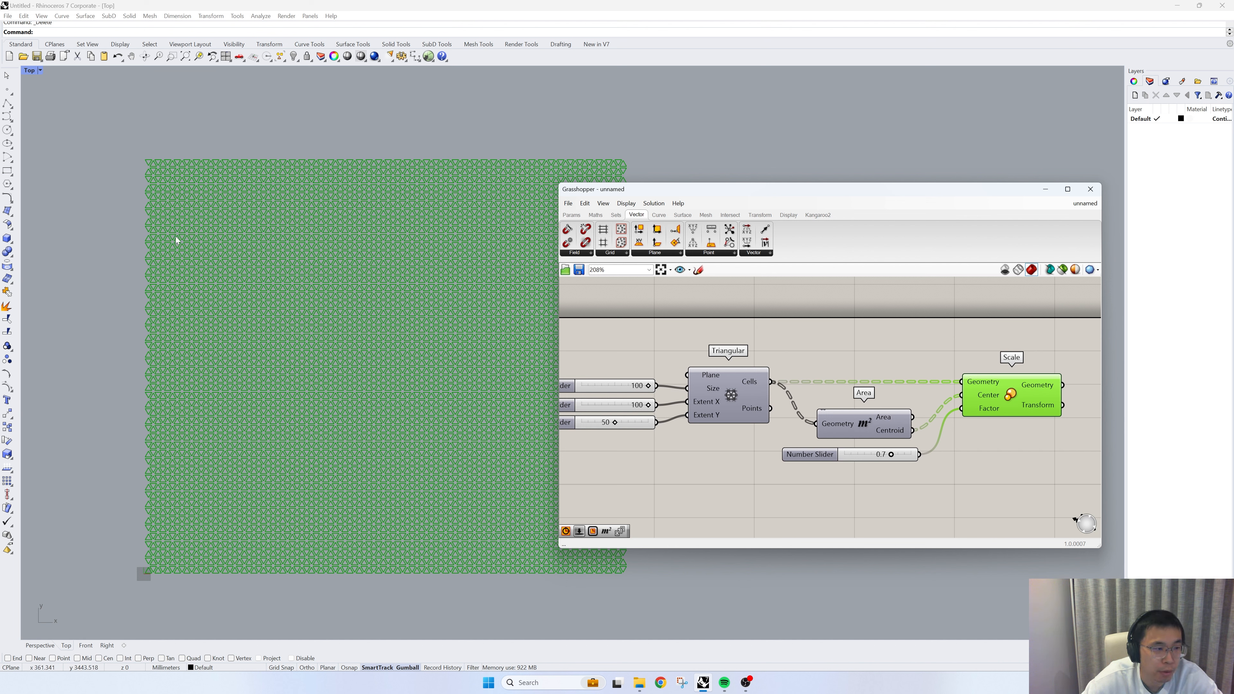
- Add a Series component below the triangular grid and wire the Extent Y slider to its Count input
right_click_drag(844, 404, 826, 349)
scroll(825, 380, "down", 2)
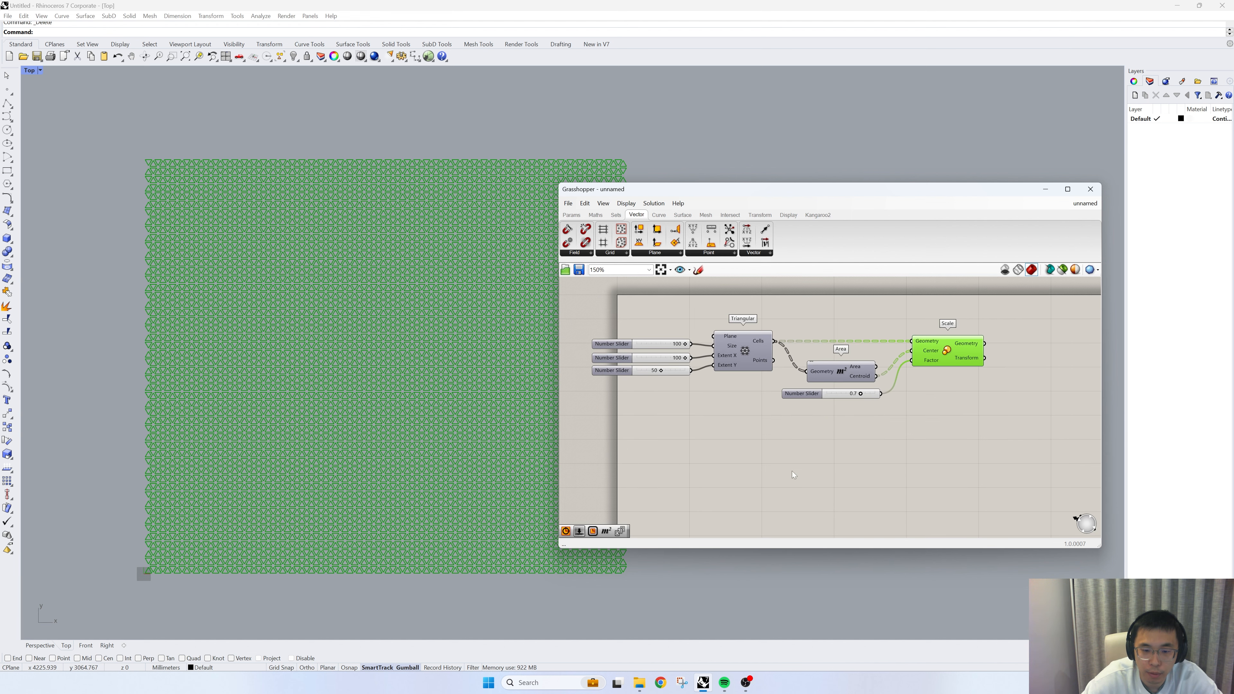
double_click(791, 470)
type("sea")
key("BackSpace")
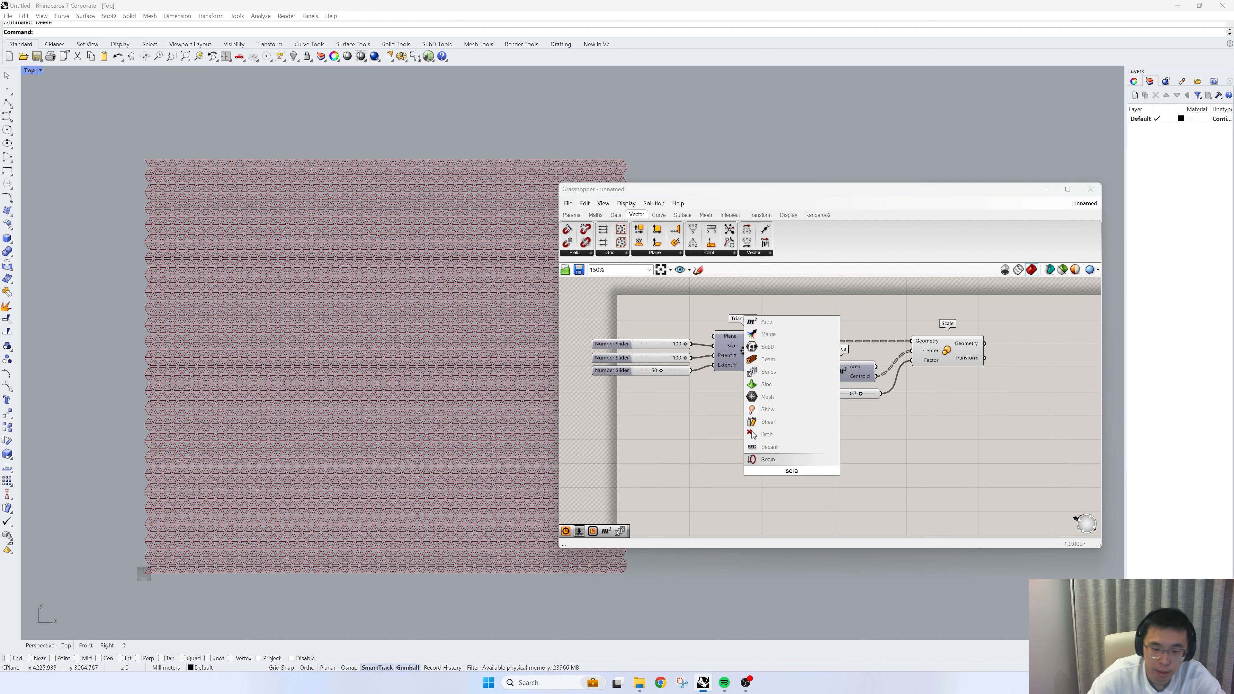
type("ries")
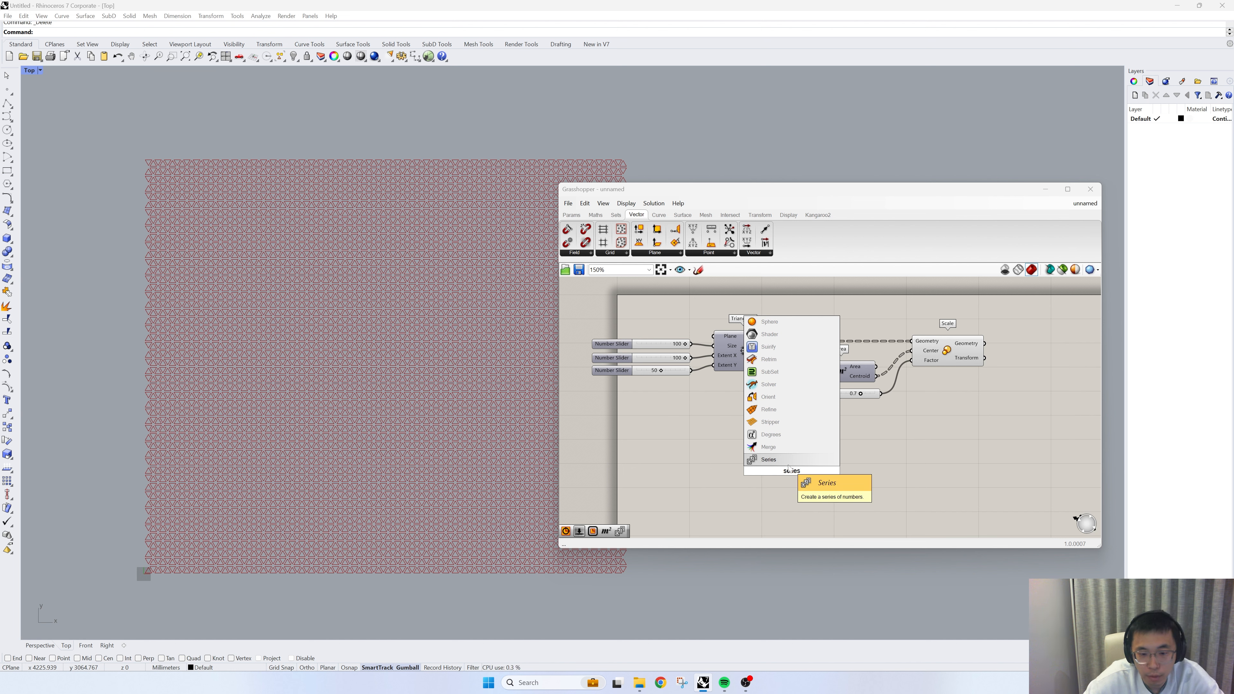
left_click(778, 459)
left_click_drag(784, 462, 746, 444)
scroll(726, 408, "up", 2)
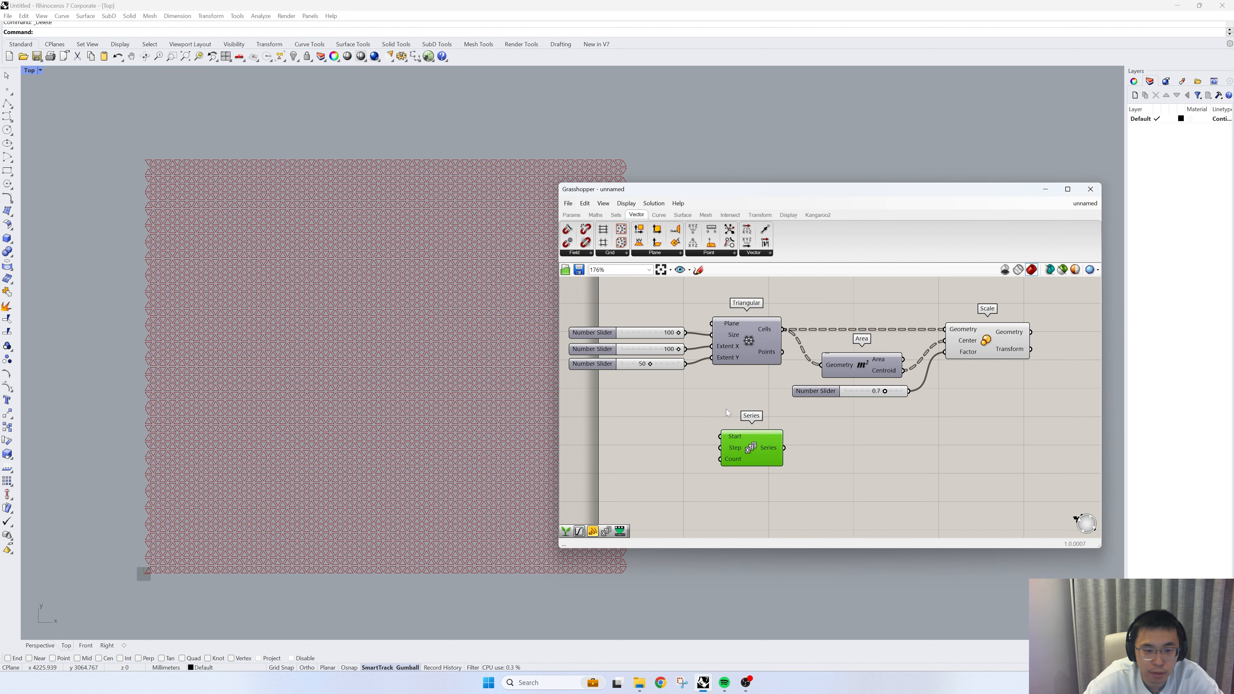
left_click_drag(746, 447, 752, 443)
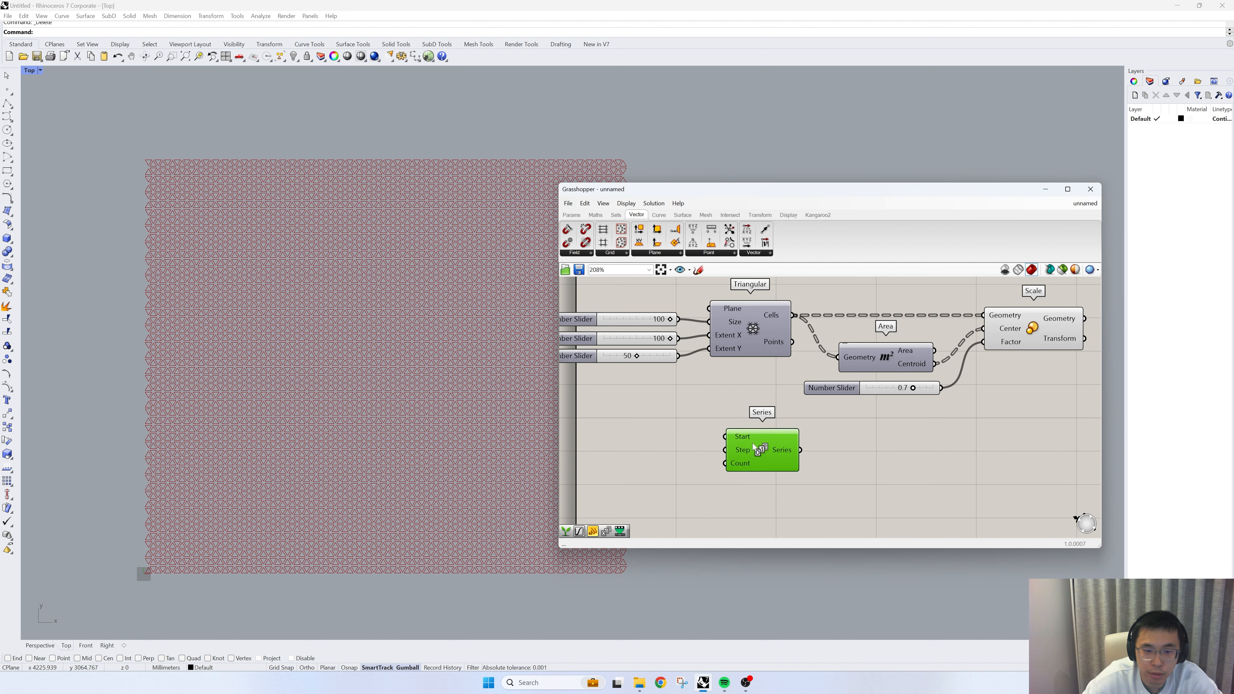
left_click(702, 394)
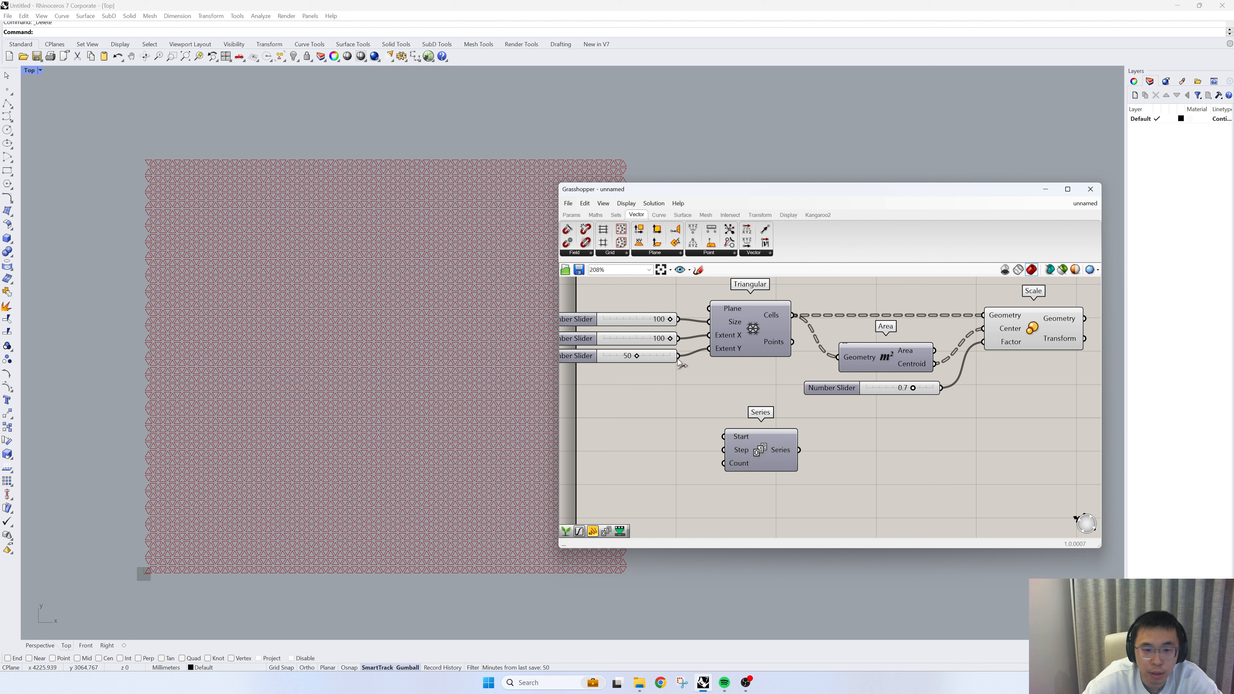
left_click_drag(678, 356, 718, 466)
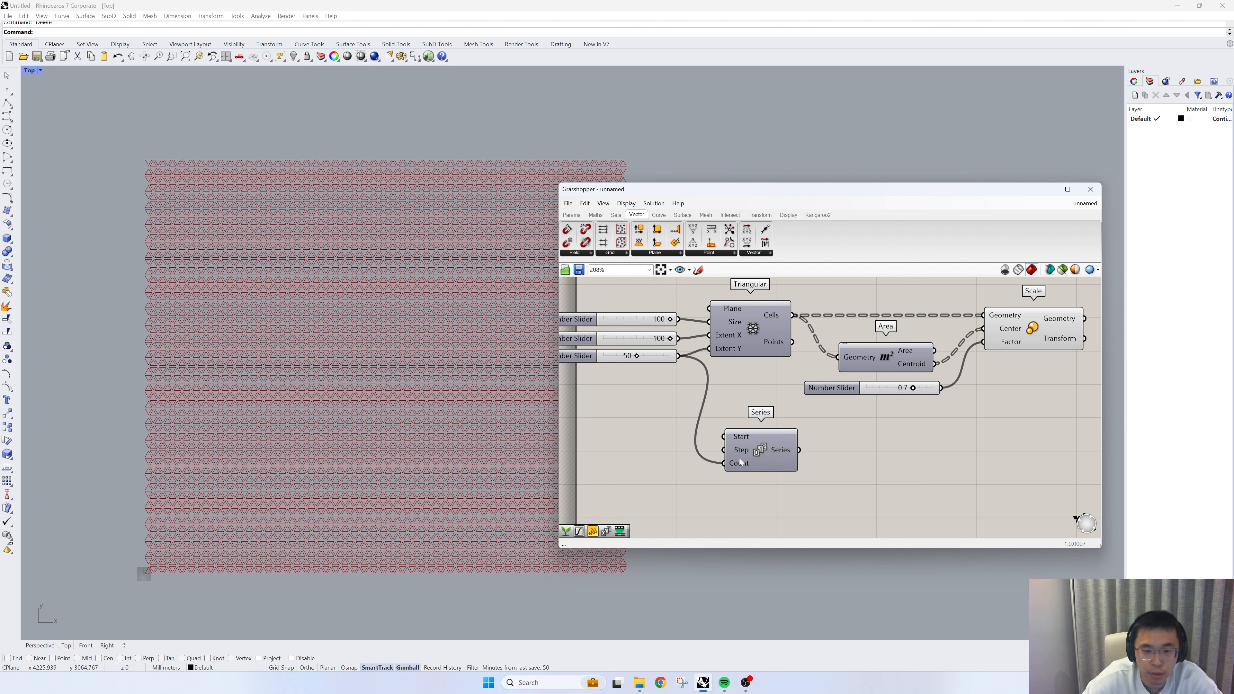
- Add a One Over X component, place it below the grid sliders and wire the Extent Y slider to its Value input
double_click(824, 459)
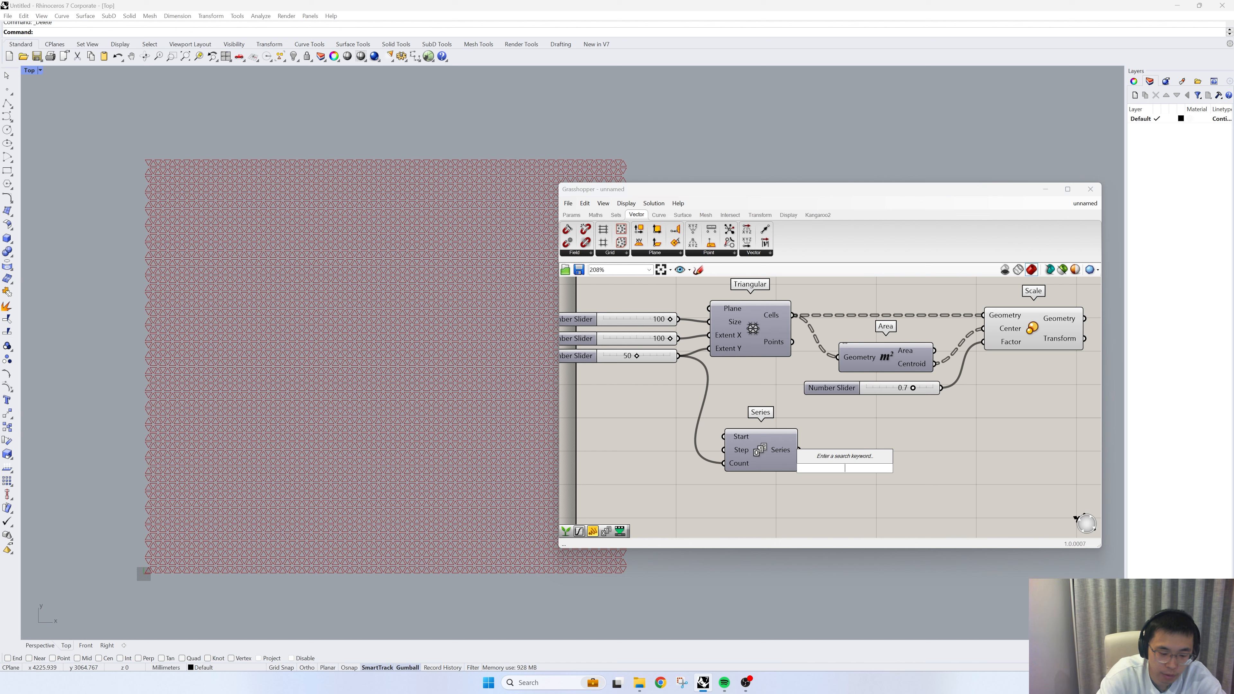
type("1/")
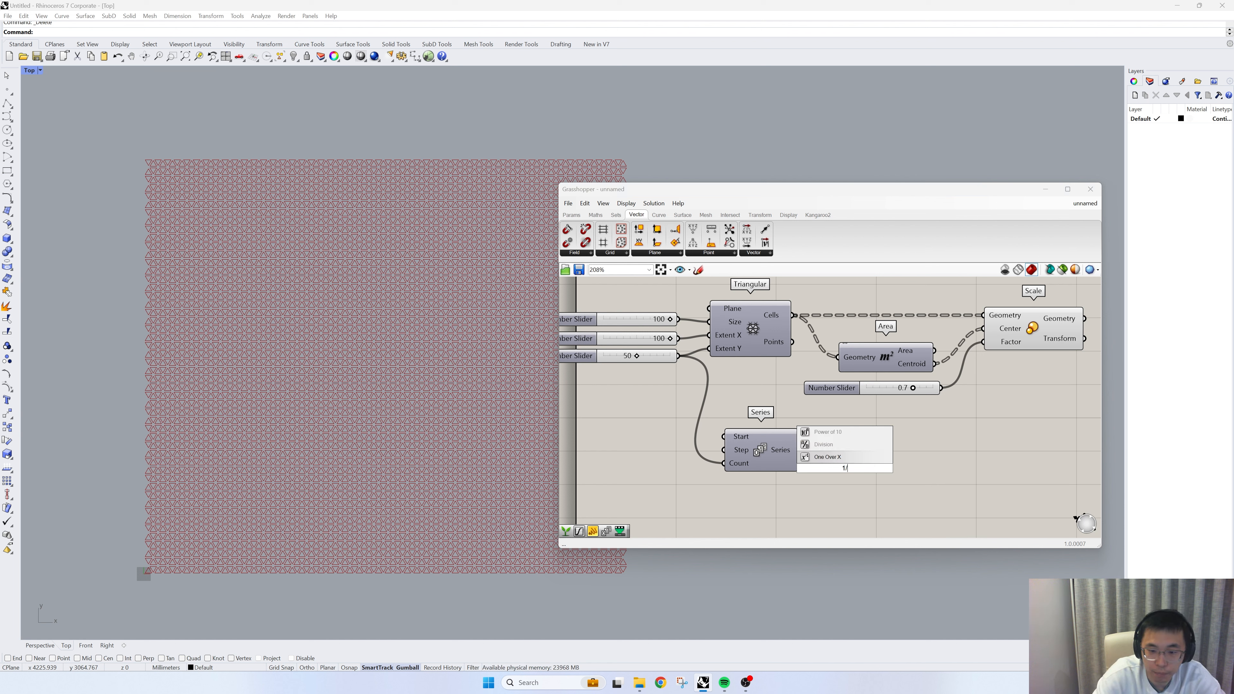
key("BackSpace")
key("BackSpace")
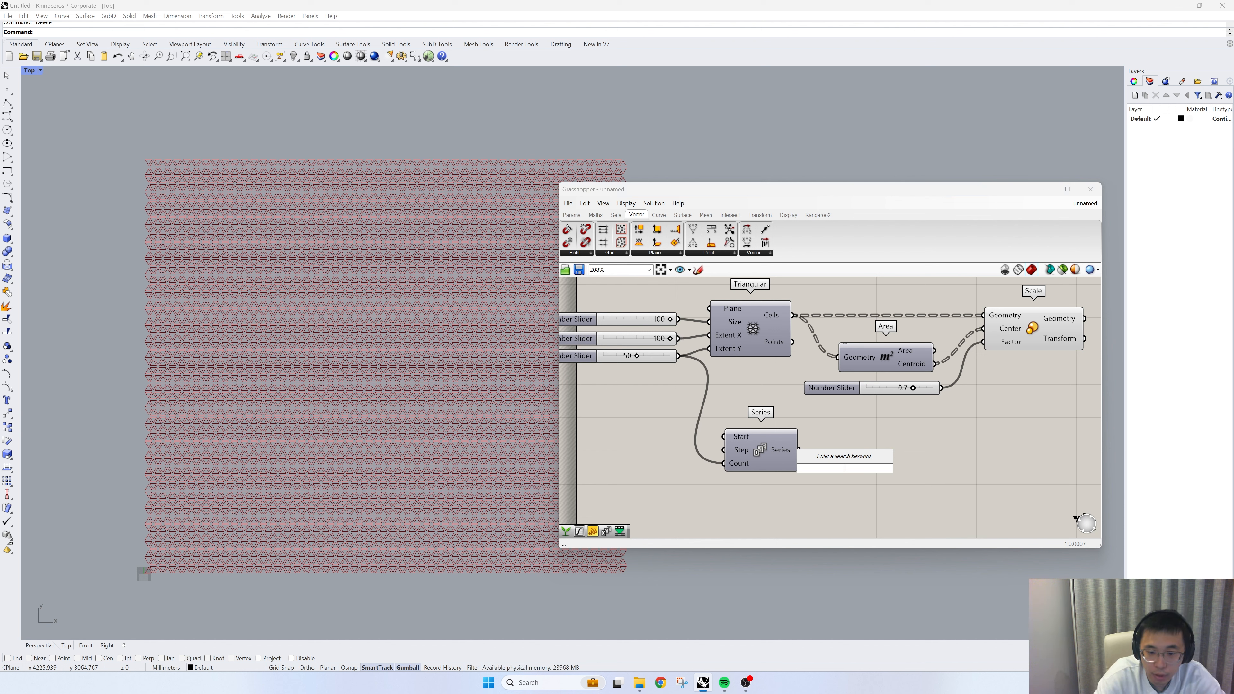
type("1/")
key("Return")
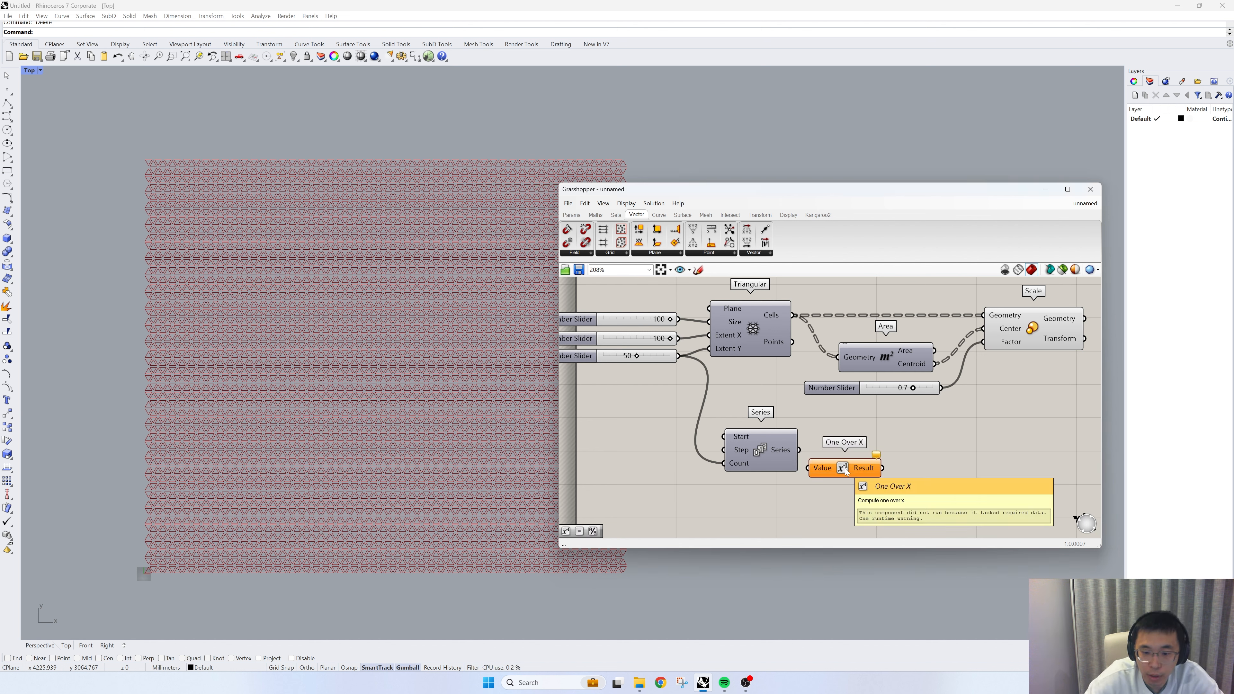
left_click(845, 471)
mouse_move(845, 471)
left_mouse_down()
mouse_move(805, 422)
mouse_move(699, 410)
left_mouse_up()
left_click_drag(678, 357, 667, 402)
- Reposition Series beyond the One Over X component and lower One Over X to line up with its inputs
right_click_drag(737, 446, 746, 448)
left_click_drag(755, 448, 826, 450)
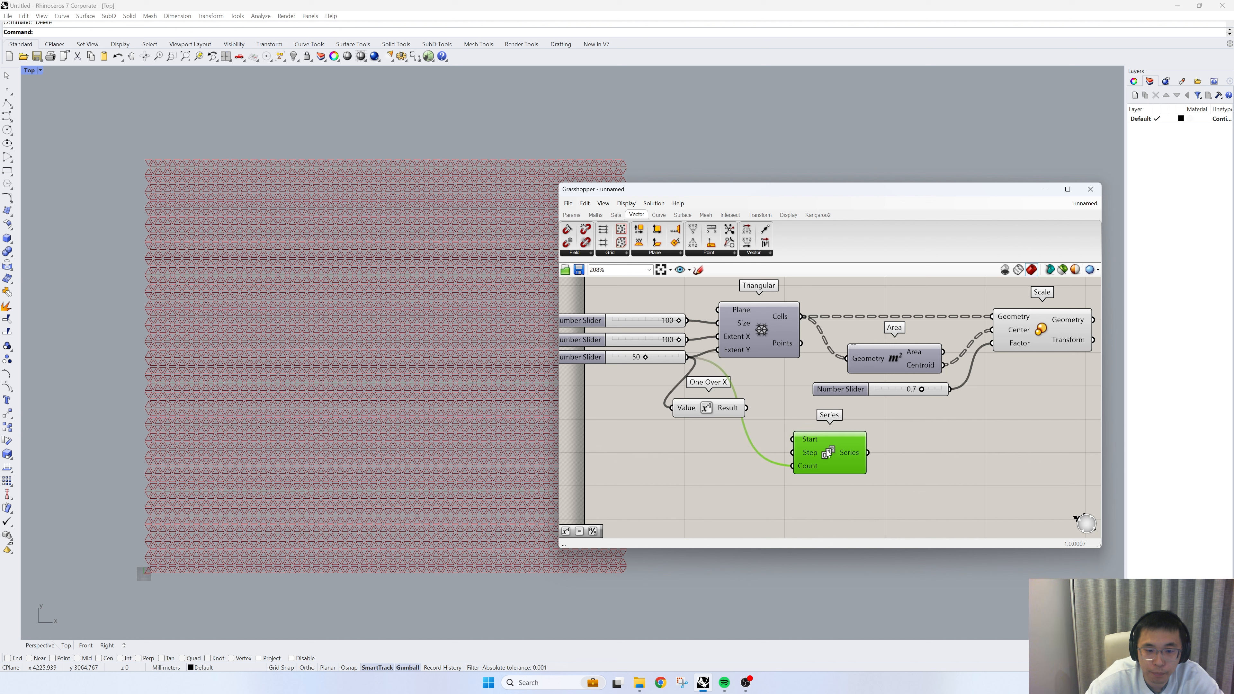
left_click_drag(713, 414, 706, 433)
- Add a Subtraction component below One Over X and set its B input to 1
left_click(717, 485)
double_click(716, 484)
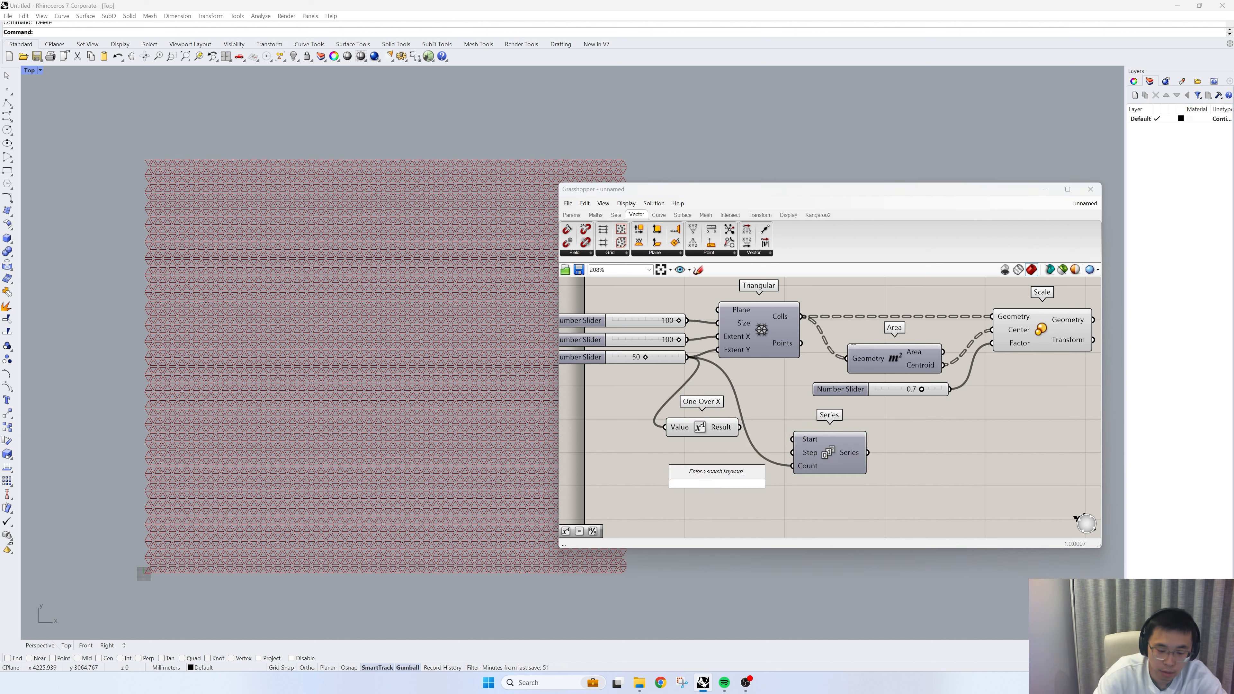
type("-1")
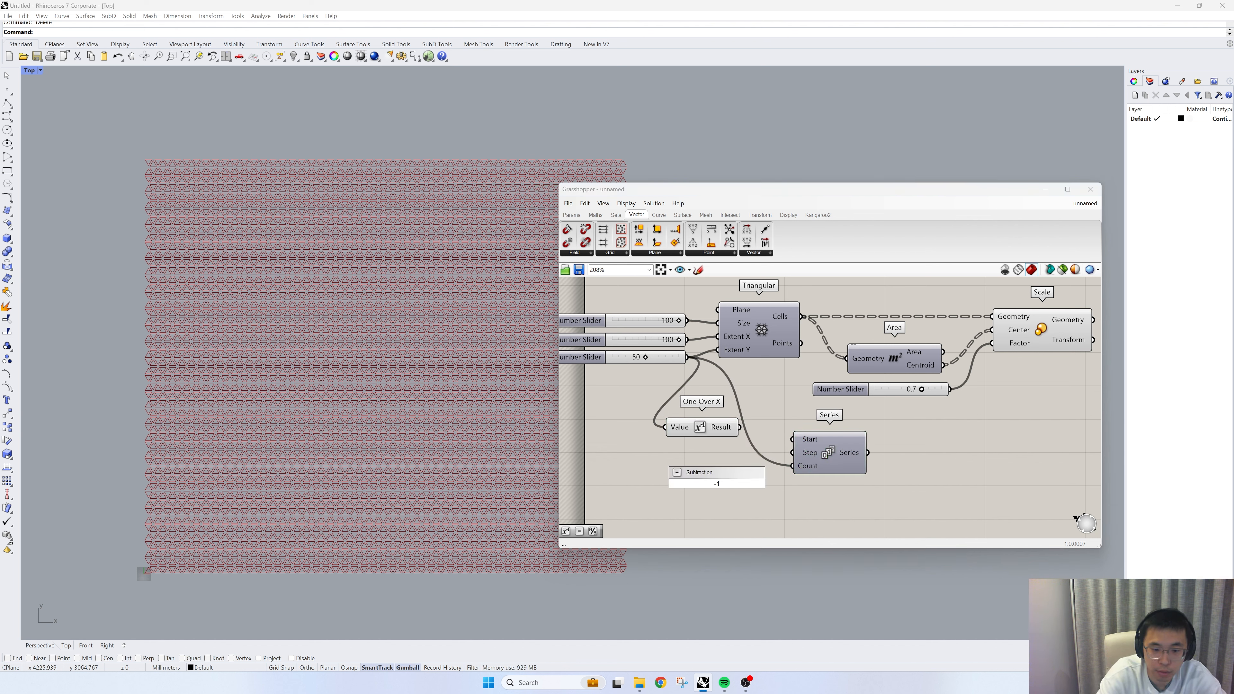
key("Return")
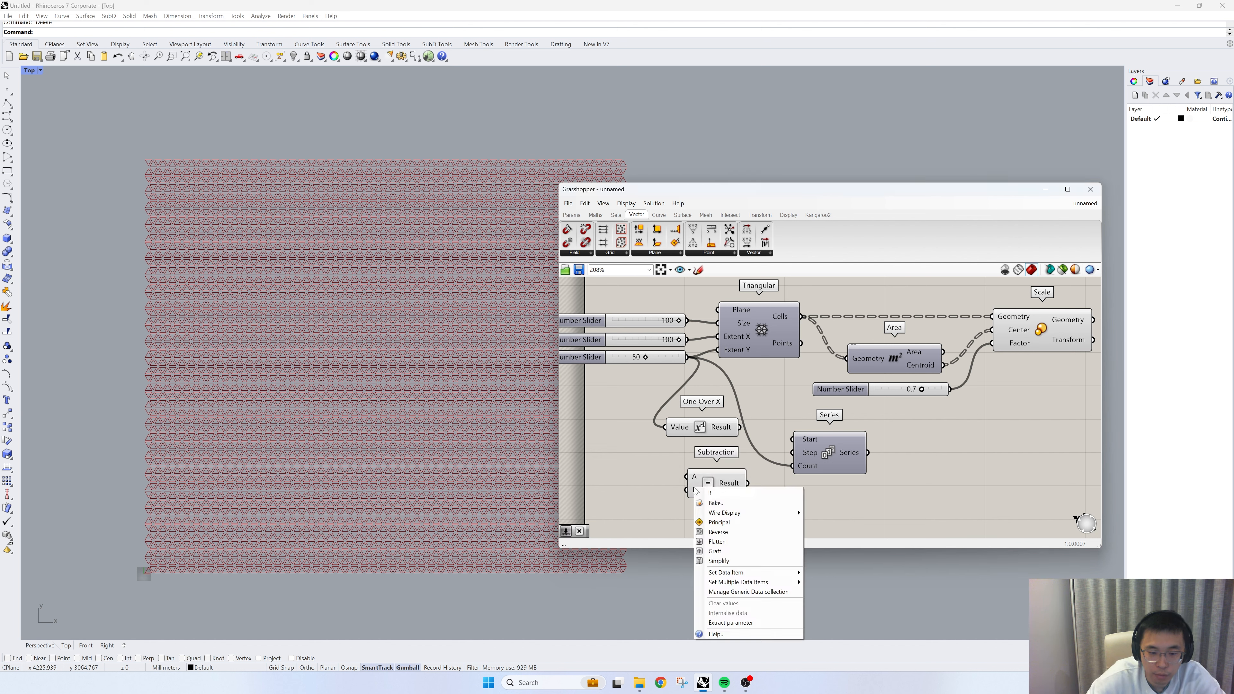
right_click(694, 489)
mouse_move(786, 572)
left_click(836, 573)
type("1")
left_click(838, 583)
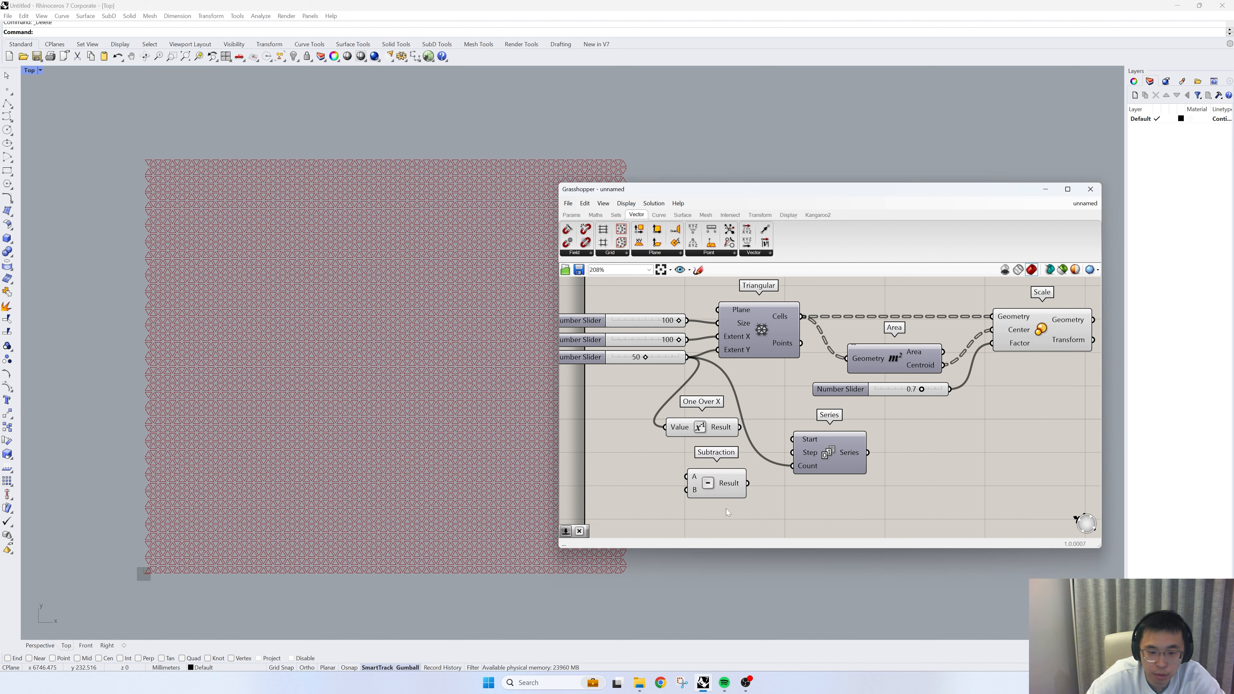
- Wire the Extent Y slider through Subtraction's A input into One Over X, and connect the One Over X result to Series Step
left_click_drag(688, 358, 664, 426)
left_click_drag(738, 428, 779, 453)
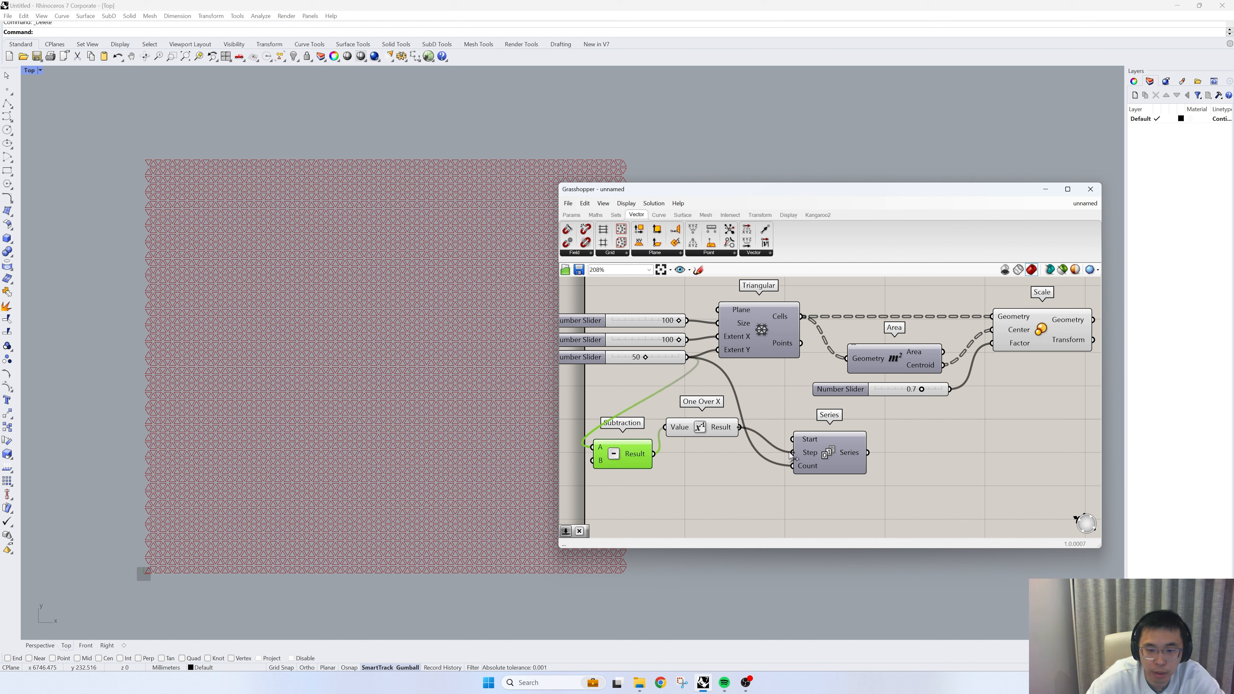
left_click_drag(703, 432, 717, 447)
- Add a Graph Mapper beyond the Series component and wire the Series output into it
right_click_drag(849, 462, 677, 443)
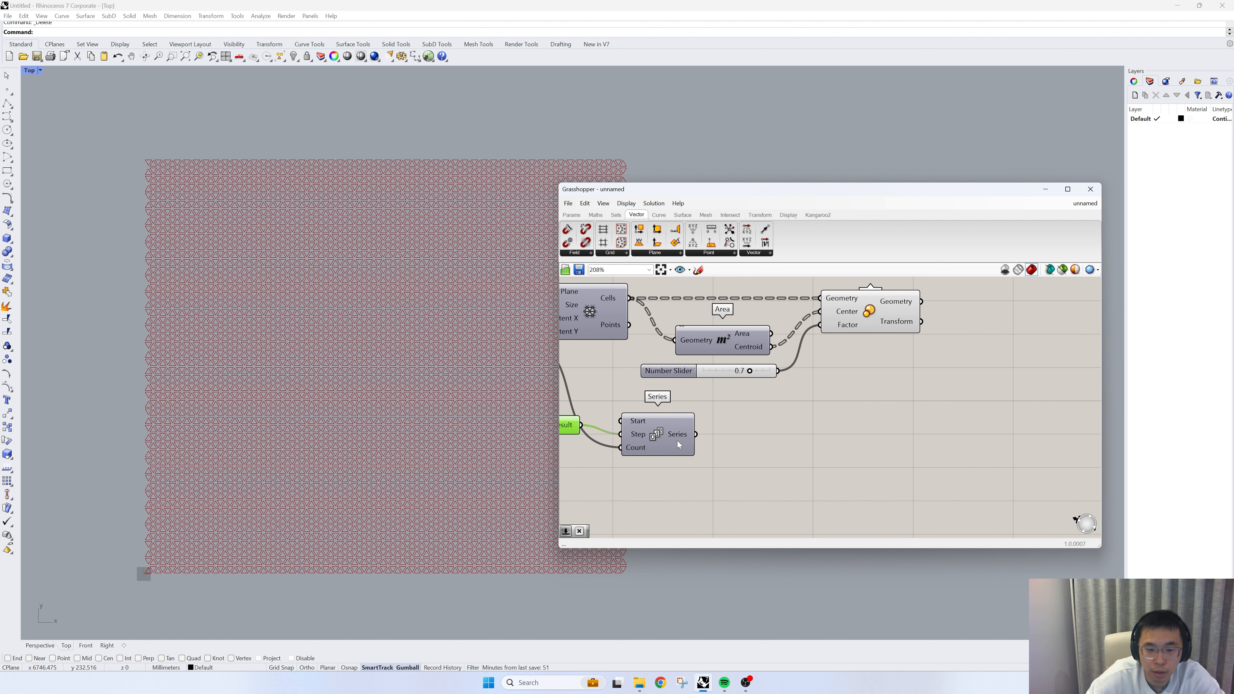
mouse_move(677, 444)
double_click(806, 448)
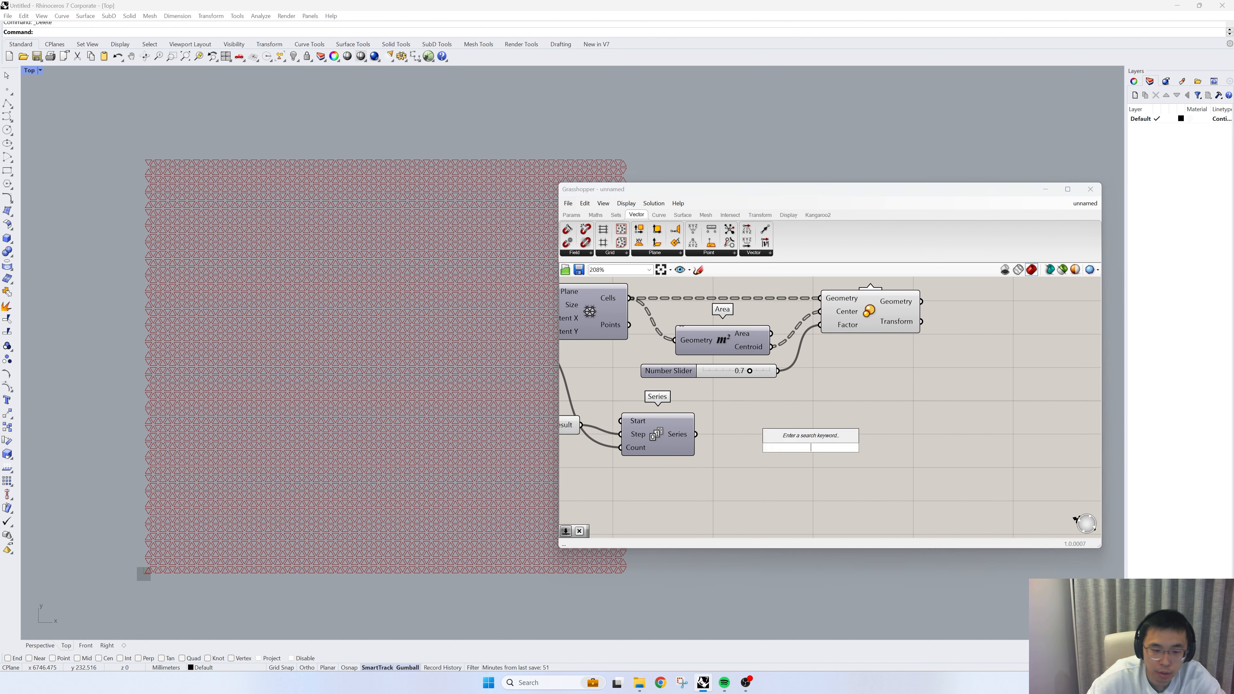
type("graph")
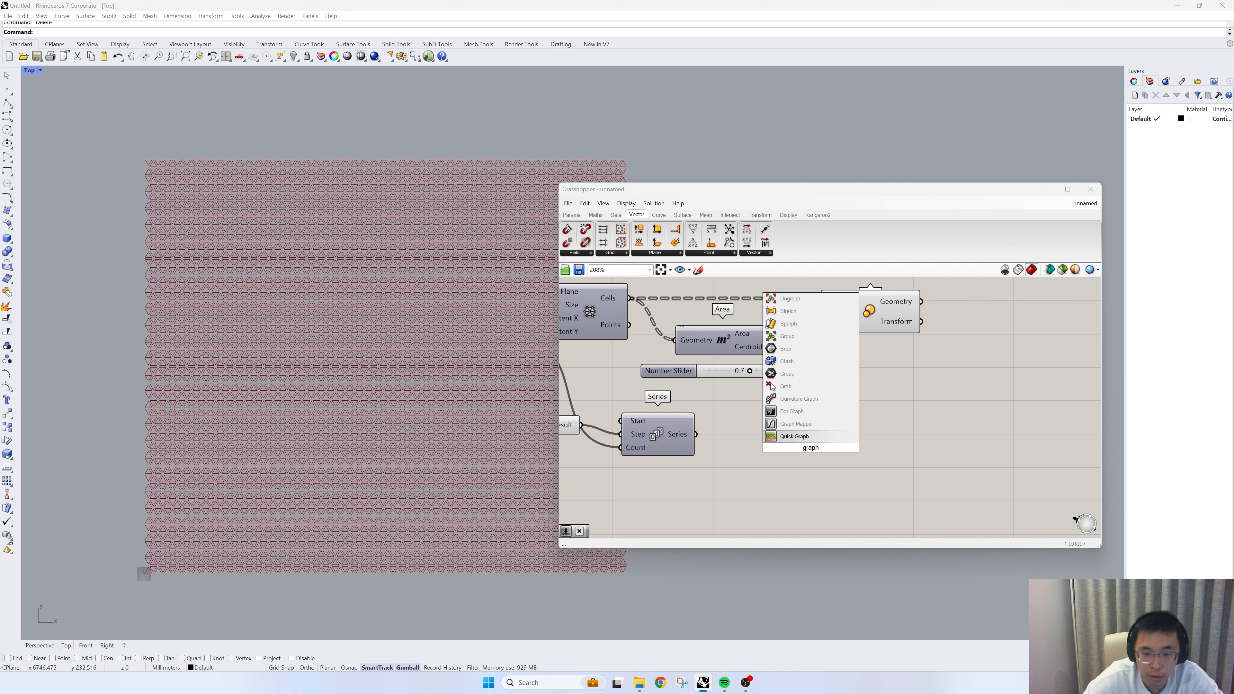
left_click(796, 411)
right_click_drag(747, 443, 810, 453)
left_click_drag(758, 444, 821, 457)
- Set the Graph Mapper to the Bezier graph type with a Y range of 0.5 to 0.9
right_click(884, 463)
mouse_move(923, 568)
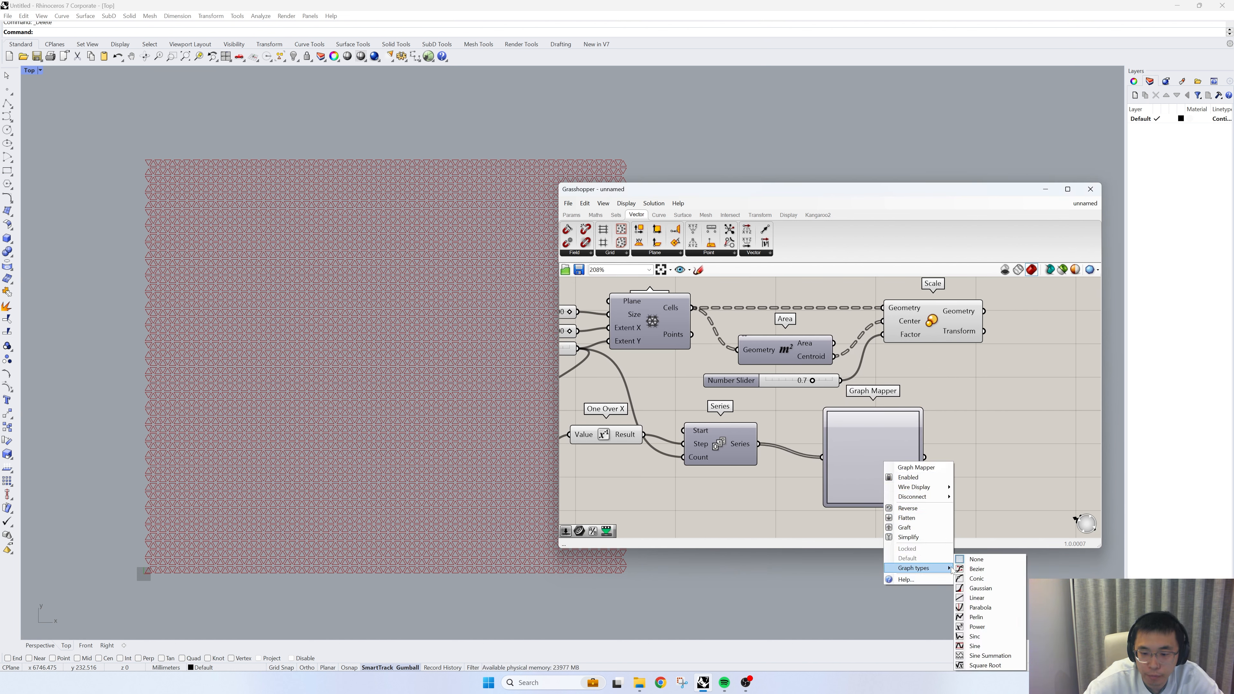
left_click(975, 569)
double_click(867, 457)
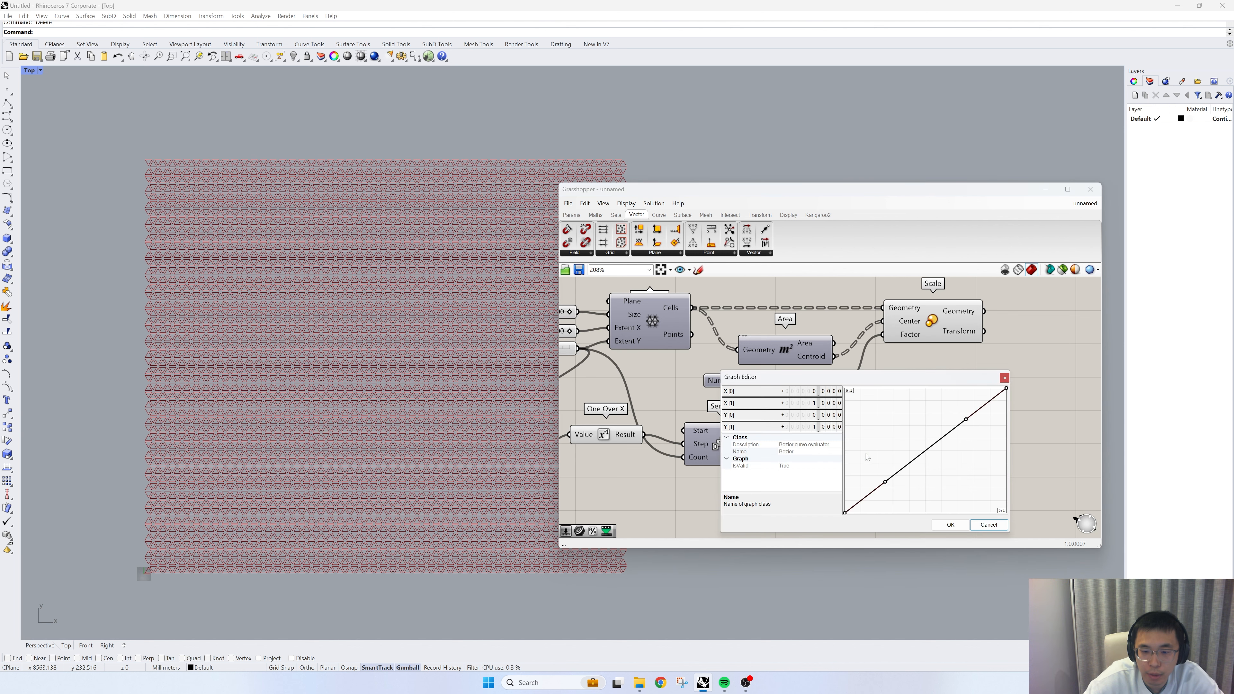
double_click(802, 414)
type("0.5")
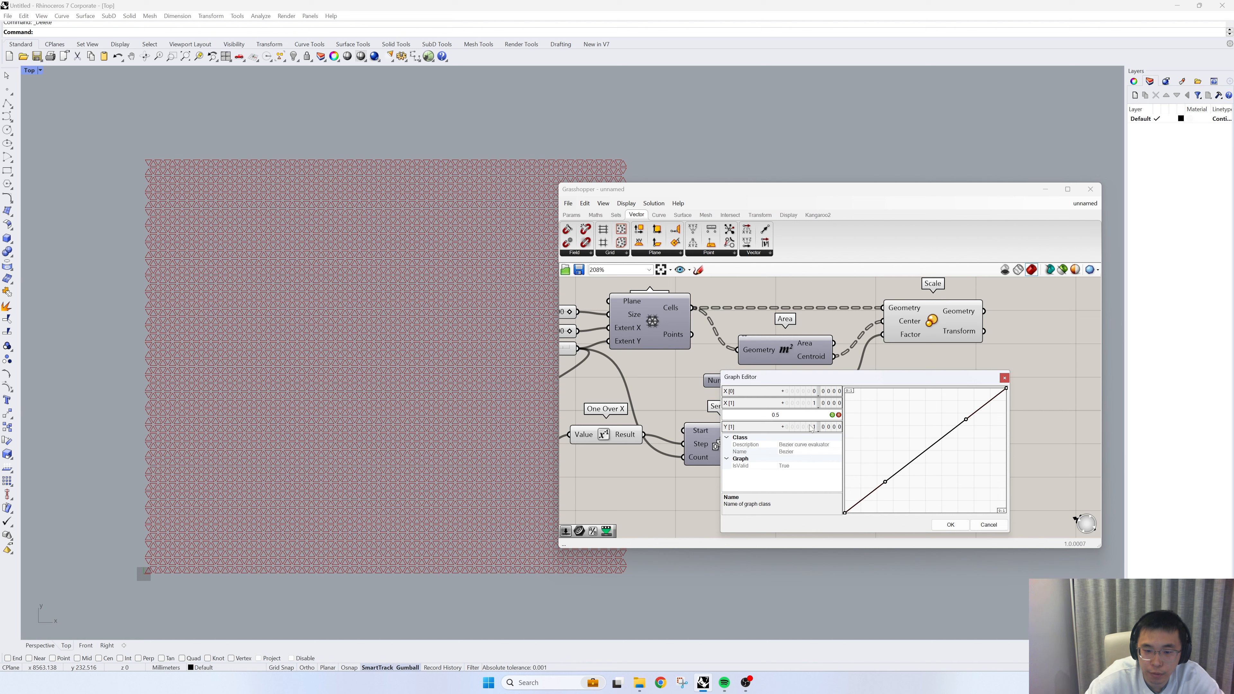
key("Tab")
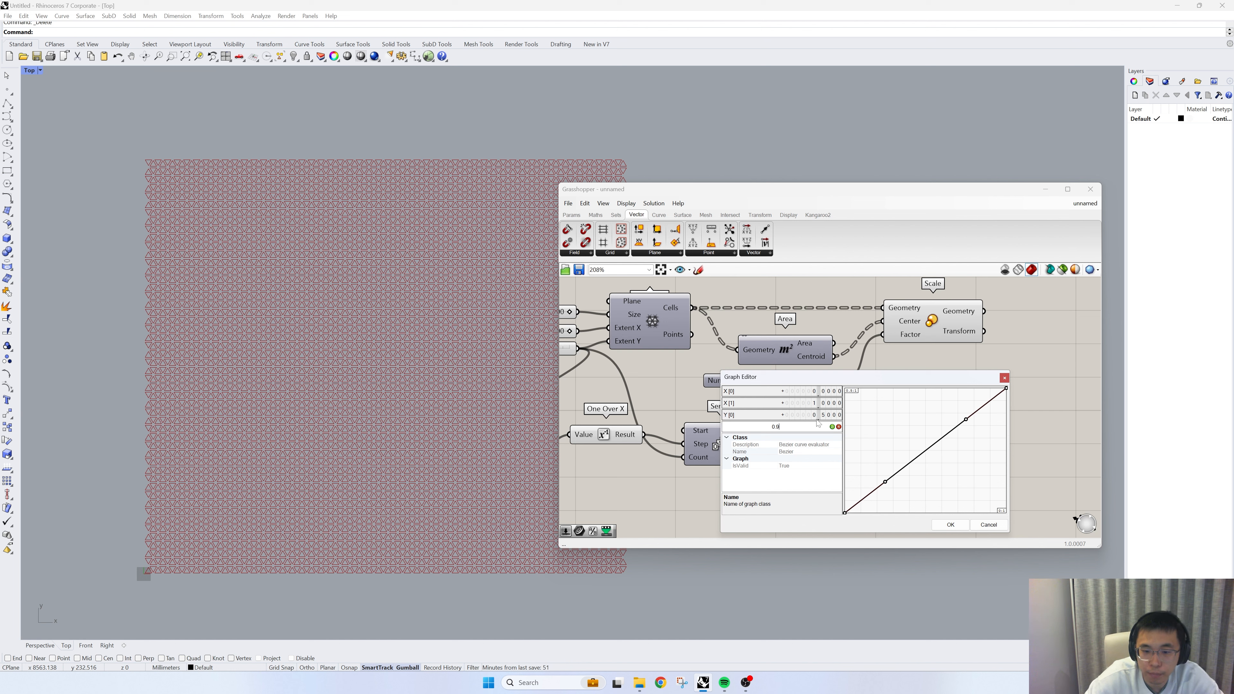
type("0.9")
key("Return")
left_click(950, 524)
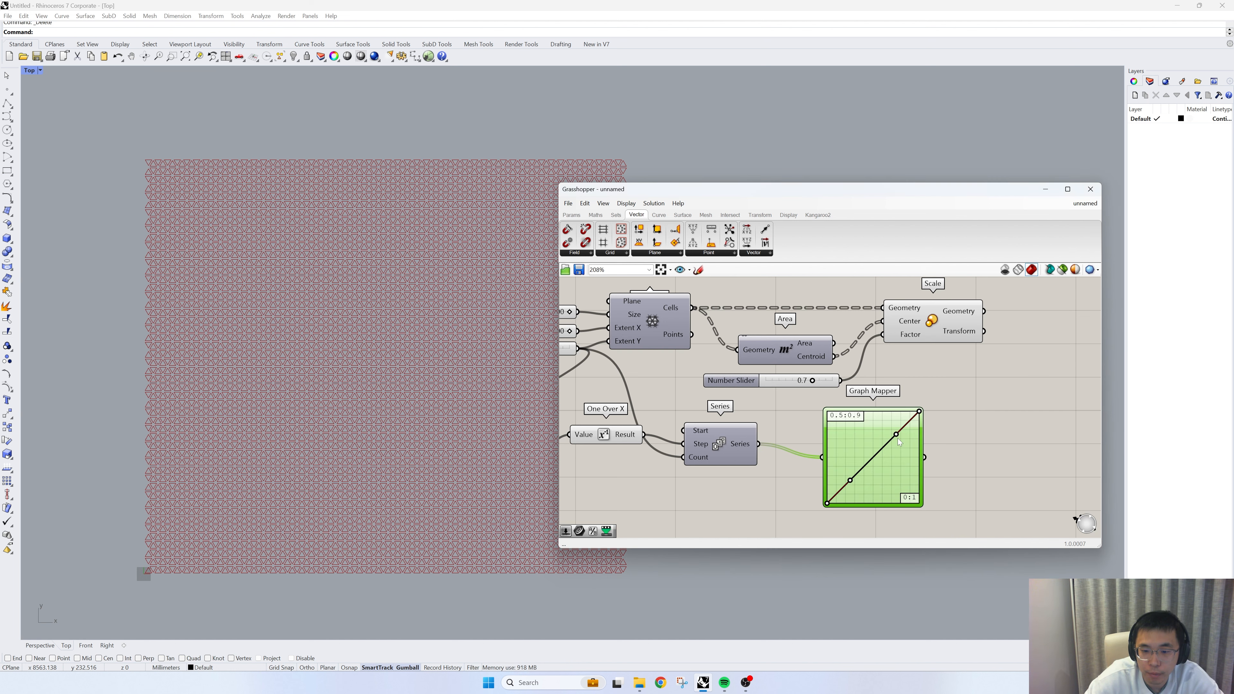
- Shape the Bezier graph into an S-curve with its two handles and wire the Graph Mapper output to Scale's Factor input
left_click_drag(884, 422, 870, 408)
left_click_drag(849, 480, 880, 505)
left_click_drag(924, 457, 907, 340)
right_click_drag(921, 347, 879, 397)
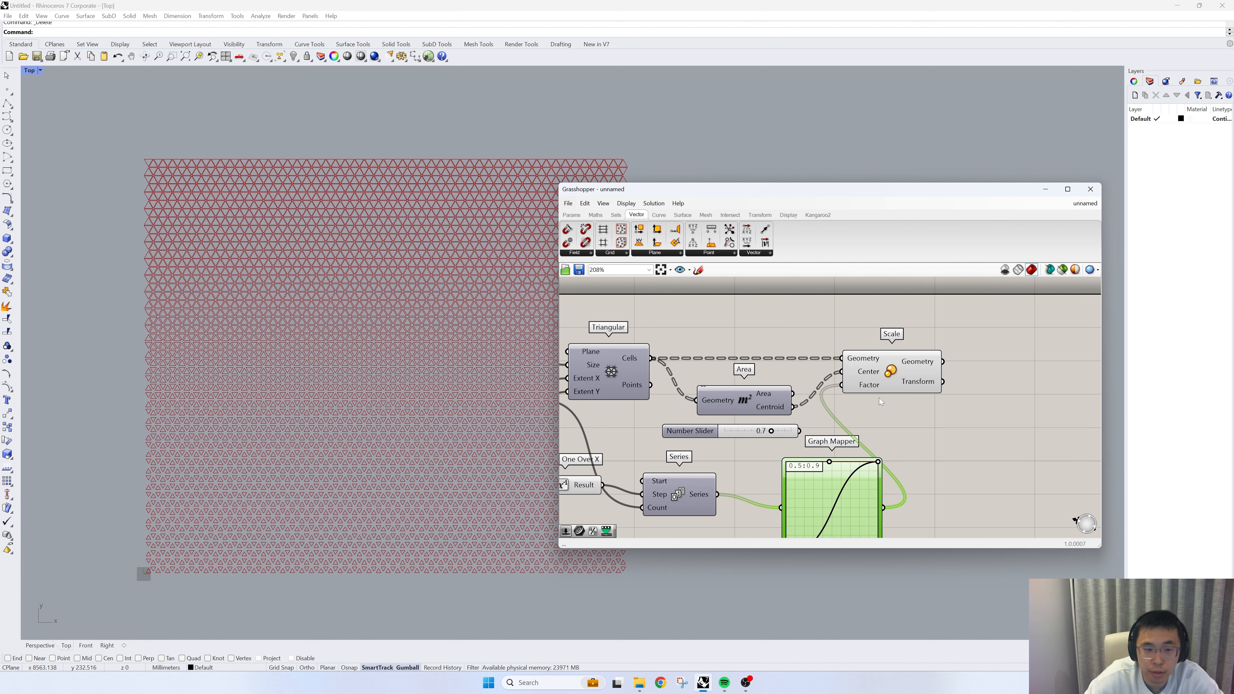
- Move the Scale component farther from Area and delete the unused 0.7 factor slider
left_click_drag(890, 378, 985, 378)
left_click(875, 366)
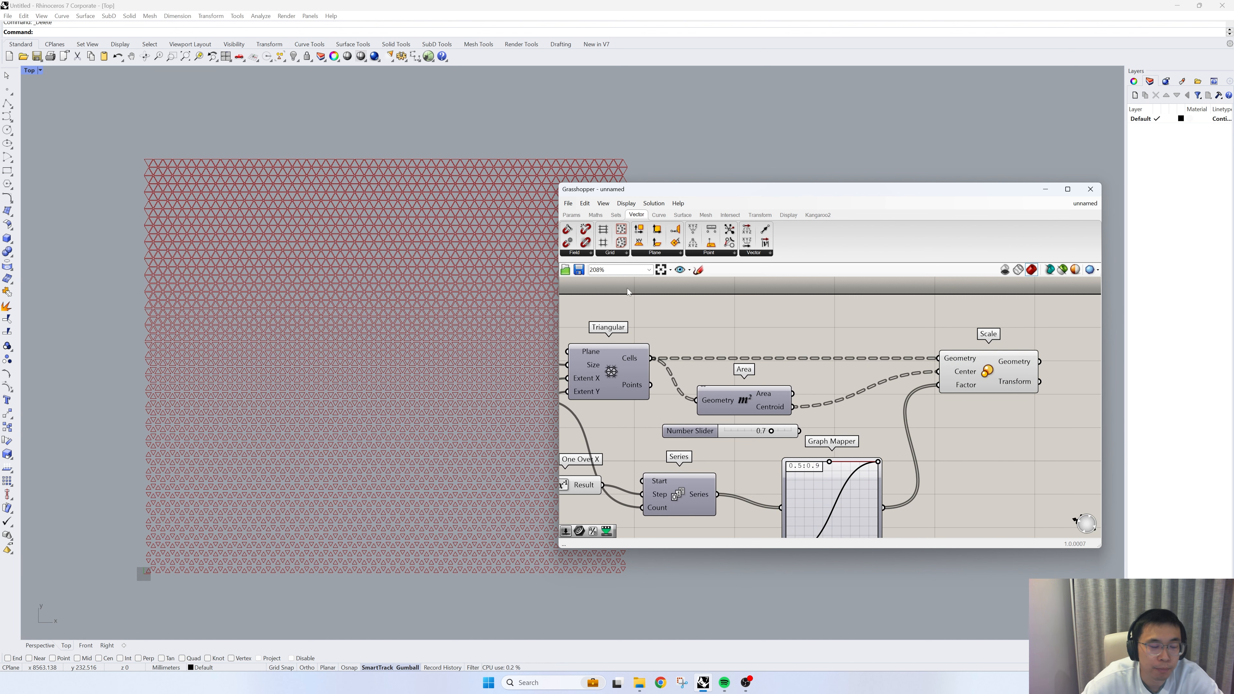
left_click_drag(666, 192, 743, 188)
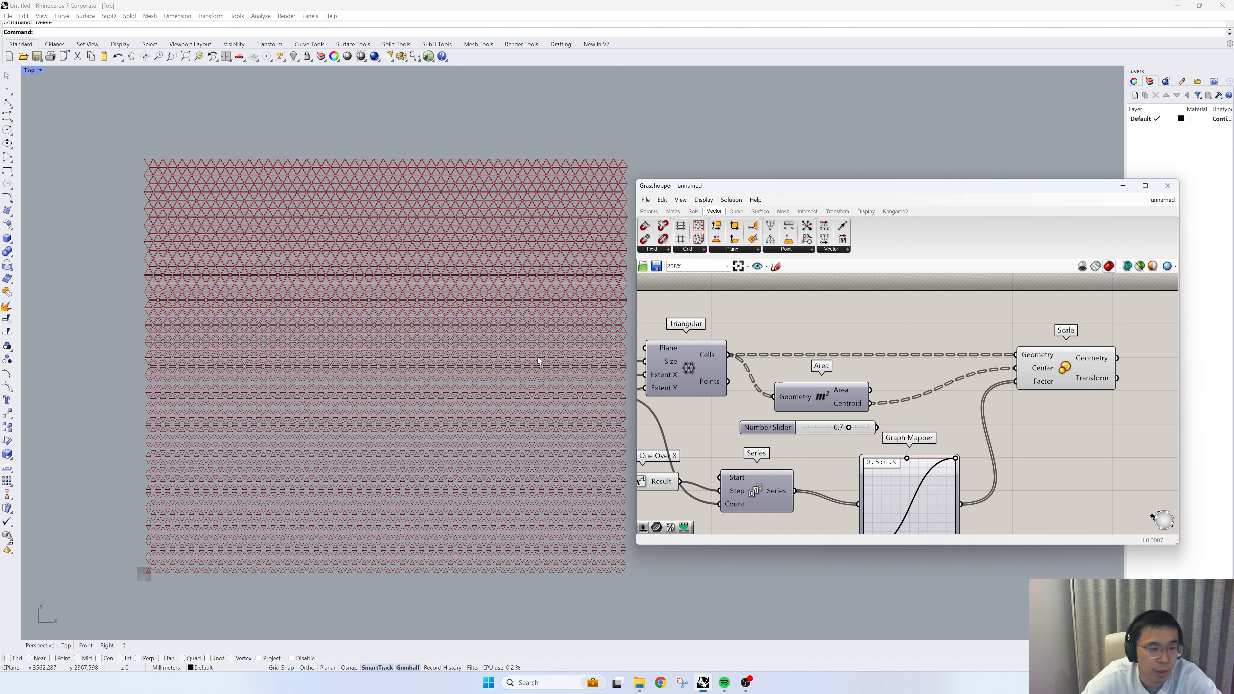
left_click_drag(781, 430, 772, 429)
key("Delete")
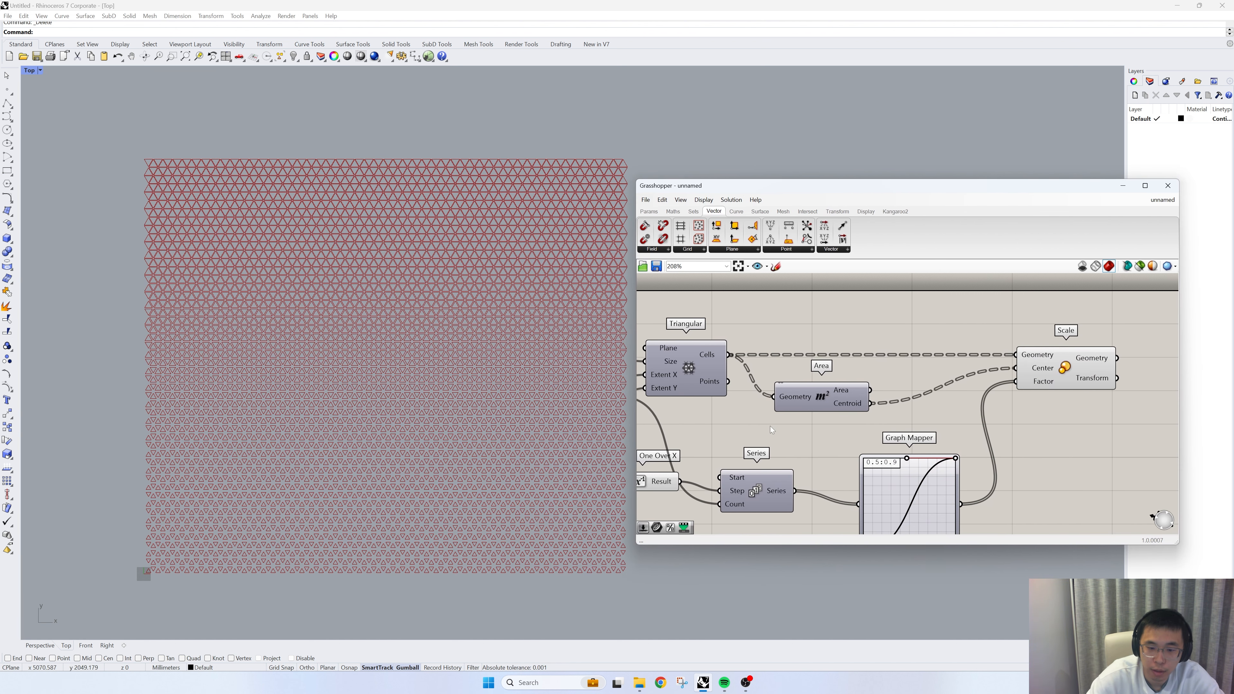
scroll(779, 452, "down", 2)
right_click_drag(779, 452, 851, 402)
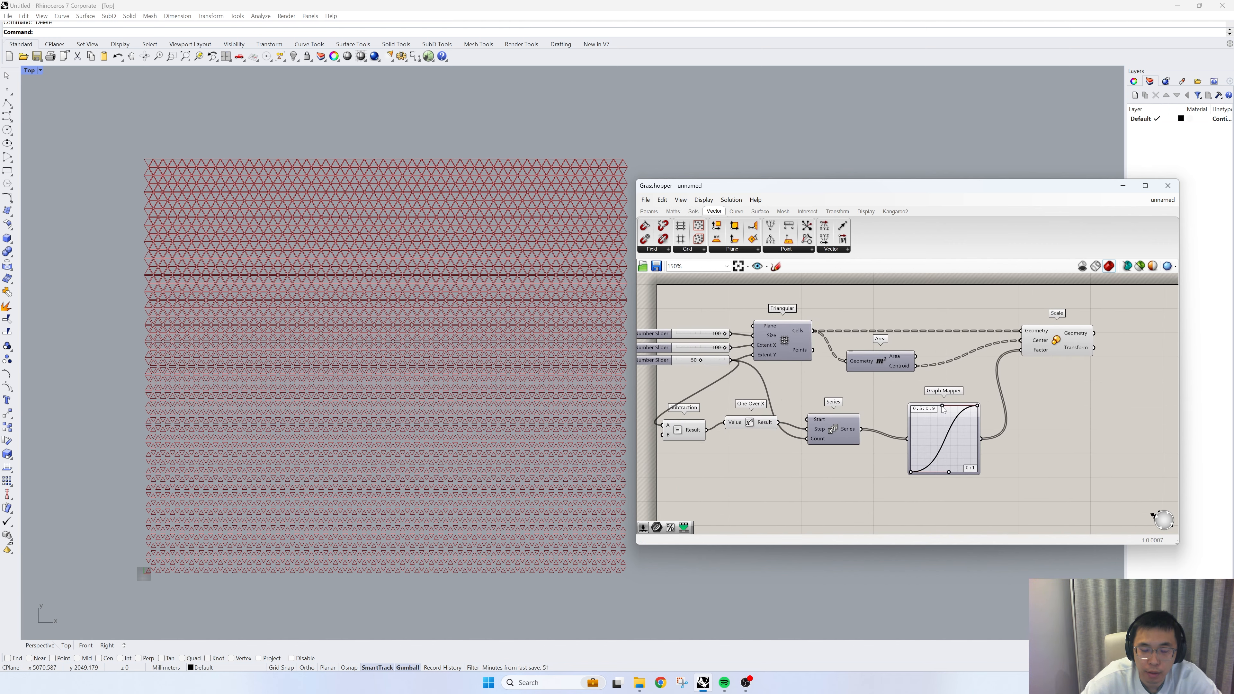
- Adjust the Bezier graph's upper handle, and move the Subtraction, One Over X, Series and Graph Mapper chain well below the grid components
left_click_drag(942, 405, 939, 439)
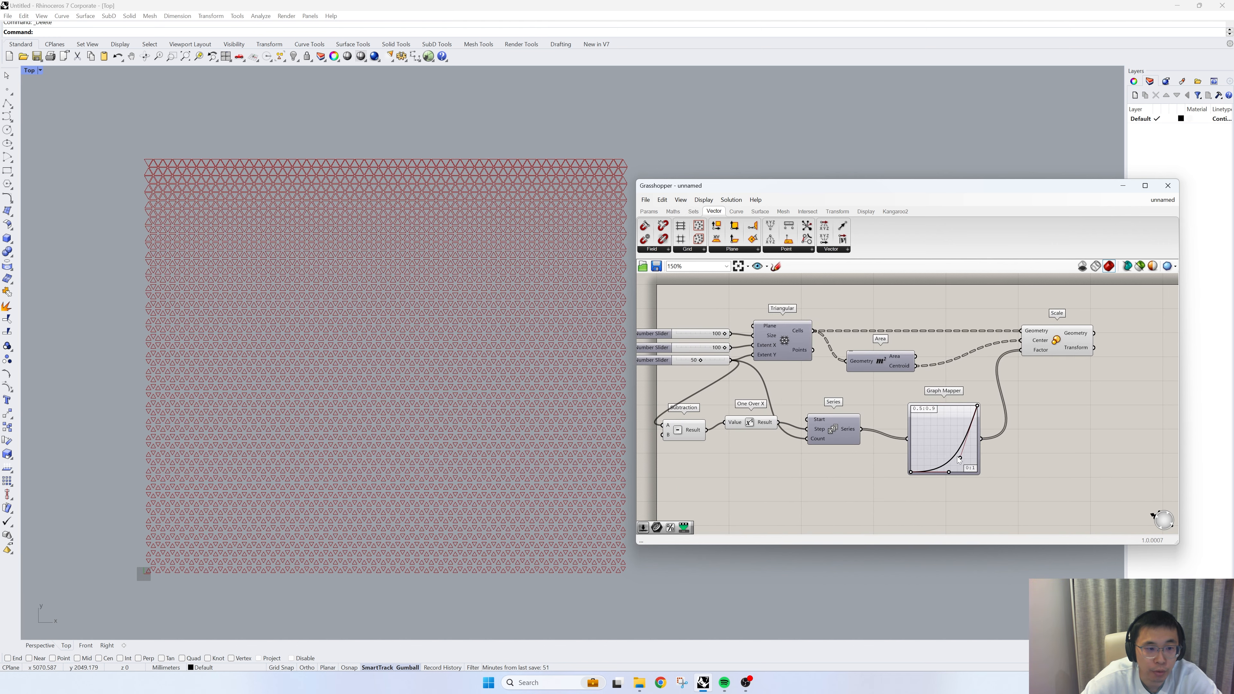
left_click_drag(997, 501, 656, 399)
right_click_drag(777, 437, 785, 395)
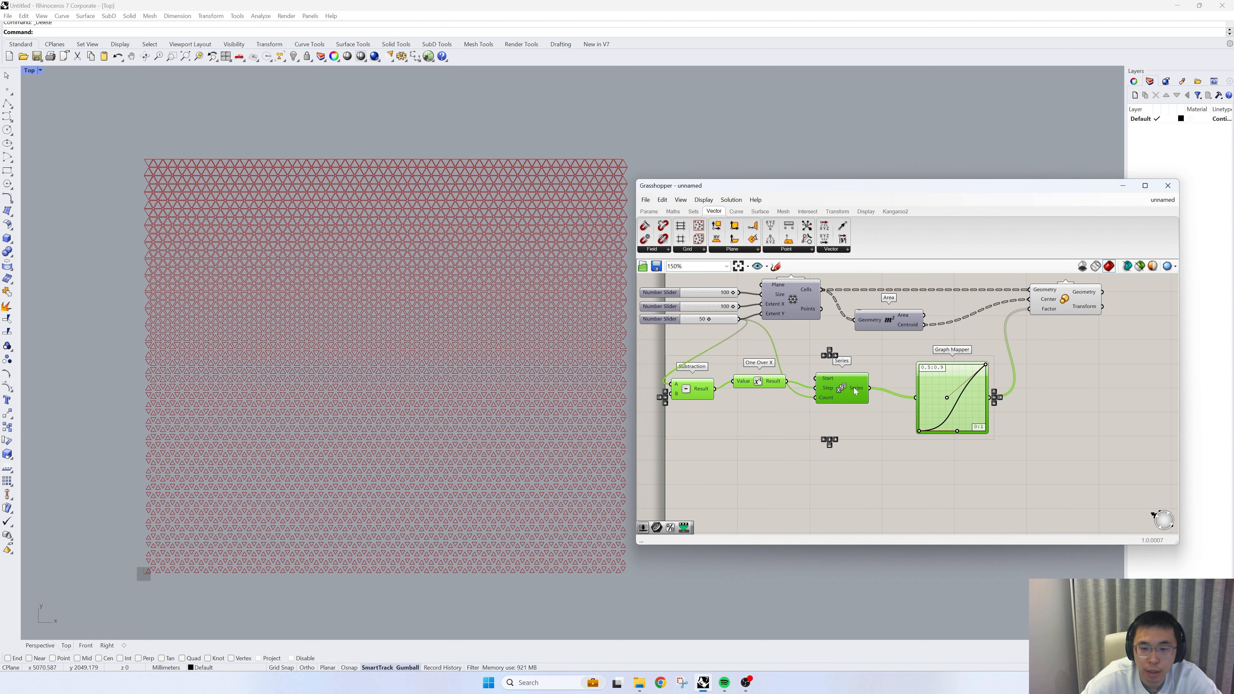
left_click_drag(851, 389, 851, 540)
scroll(893, 437, "down", 1)
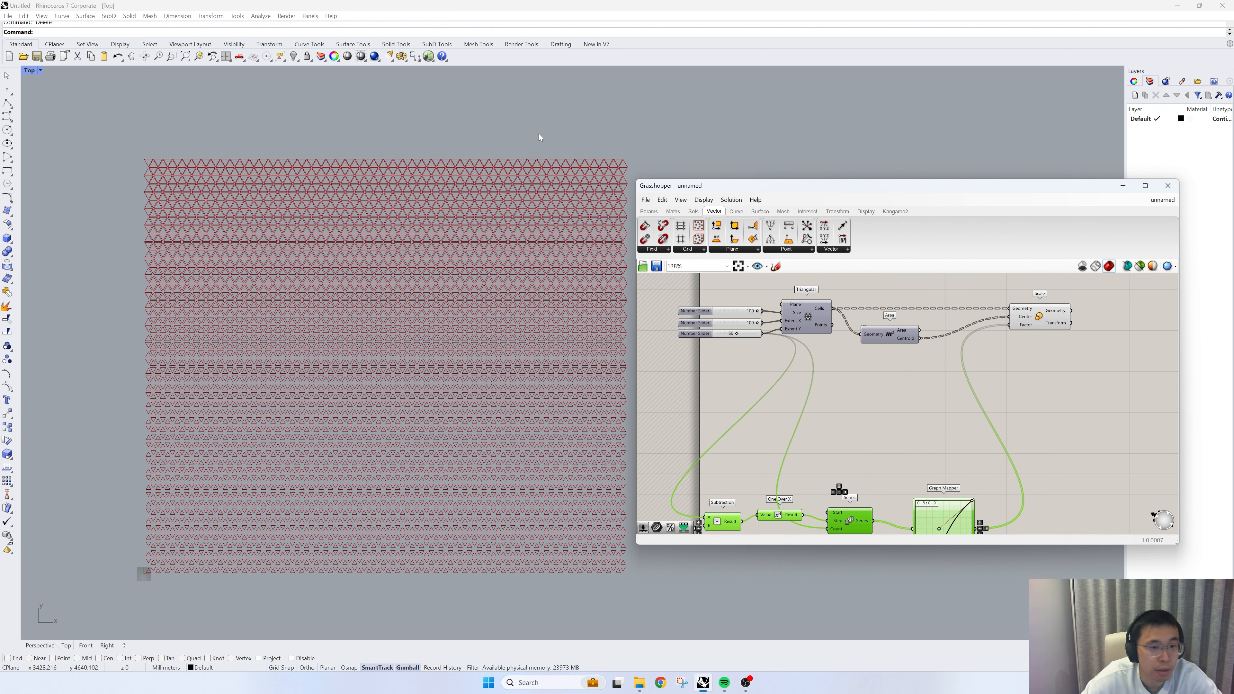
- Draw a wavy six-point control point curve in the Top viewport, running across and beyond both sides of the triangular grid
left_click_drag(727, 182, 753, 184)
scroll(568, 268, "down", 2)
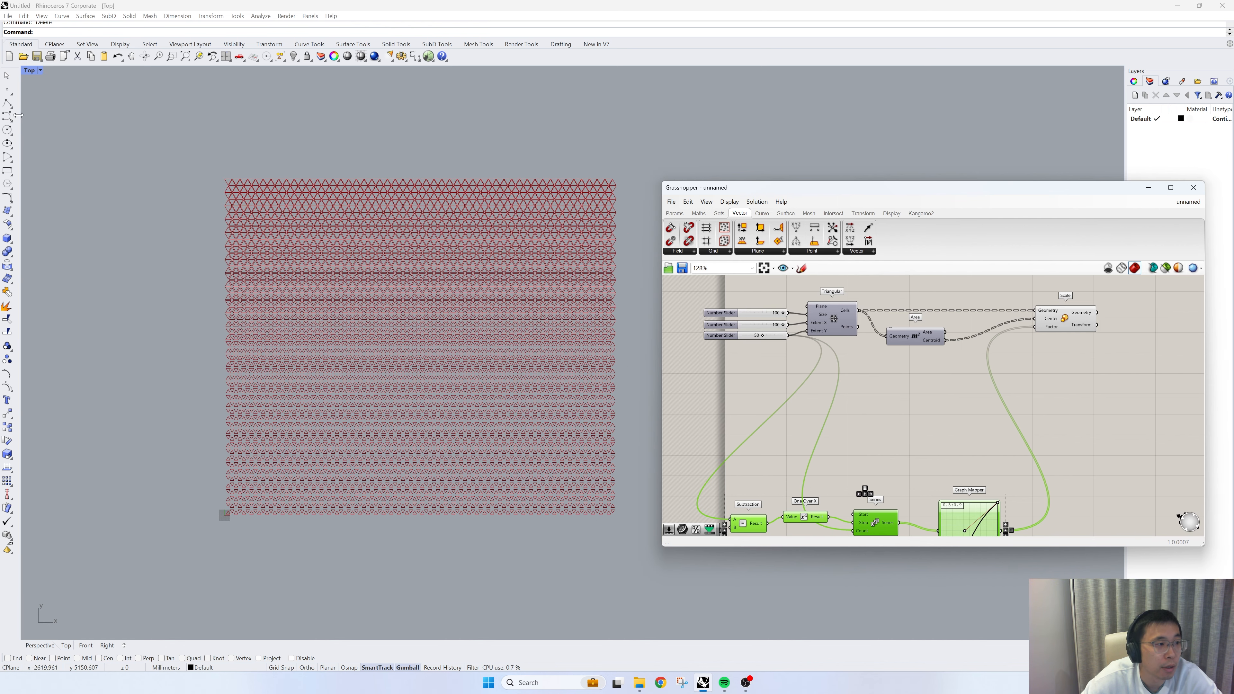
left_click(7, 116)
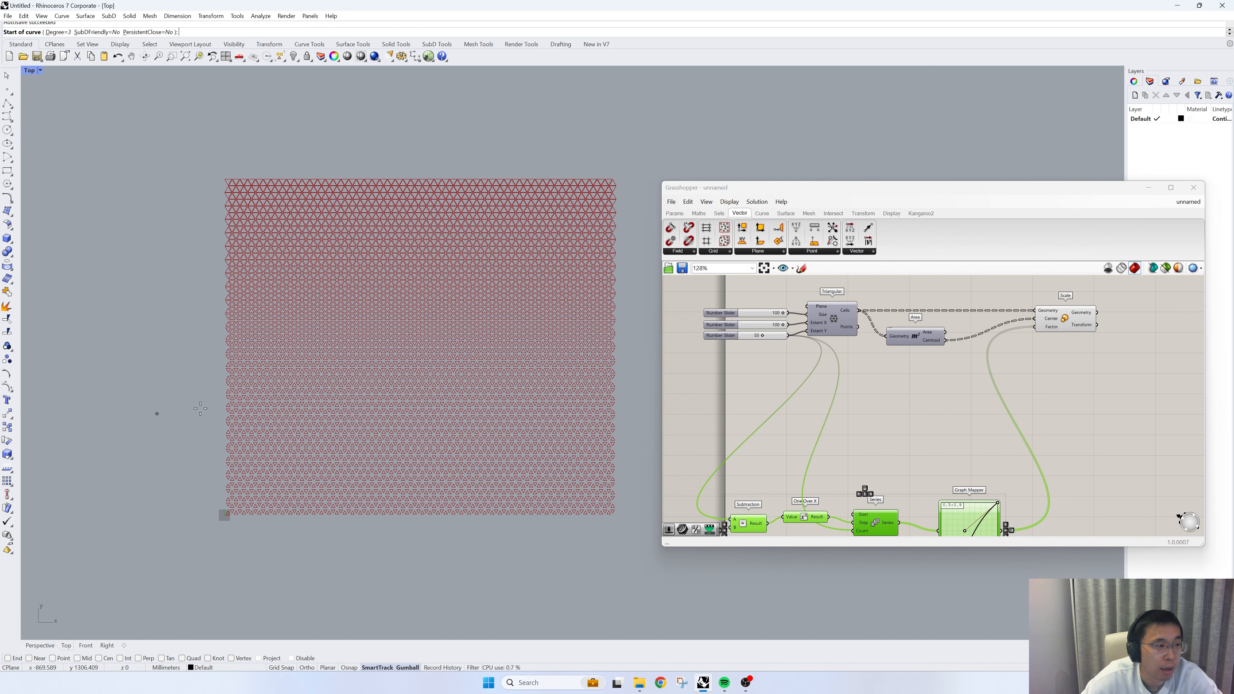
scroll(200, 408, "down", 5)
left_click(109, 379)
left_click(200, 537)
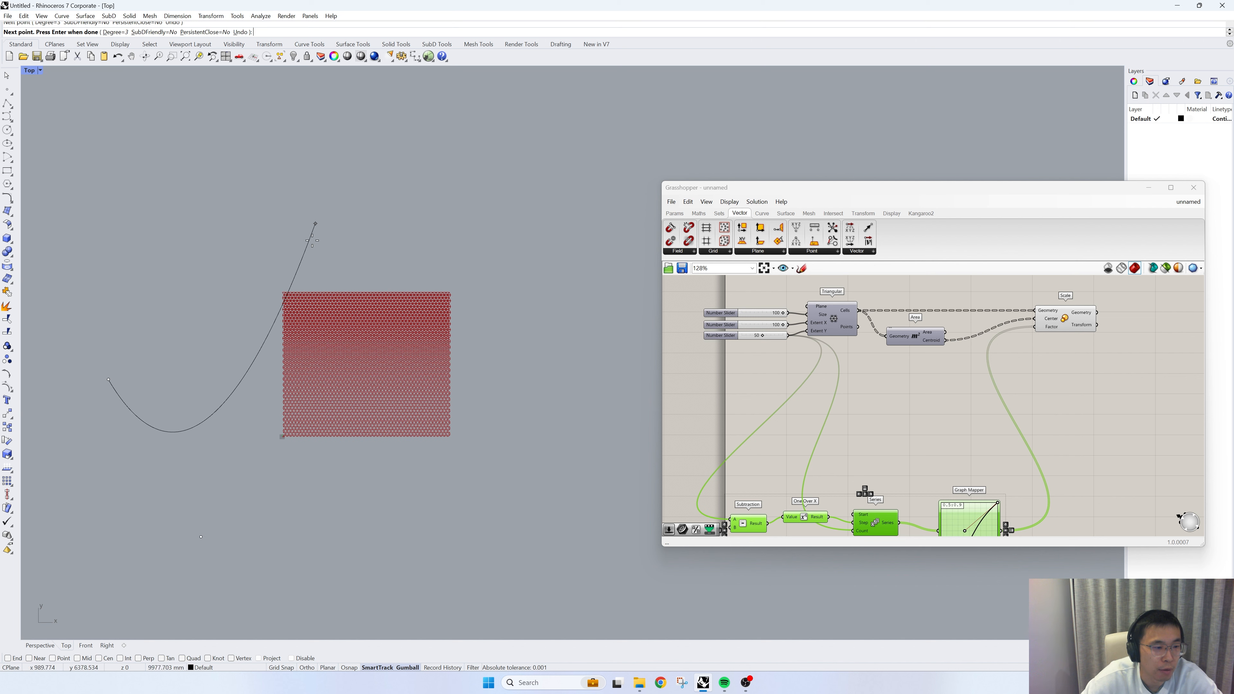
left_click(301, 259)
left_click(384, 192)
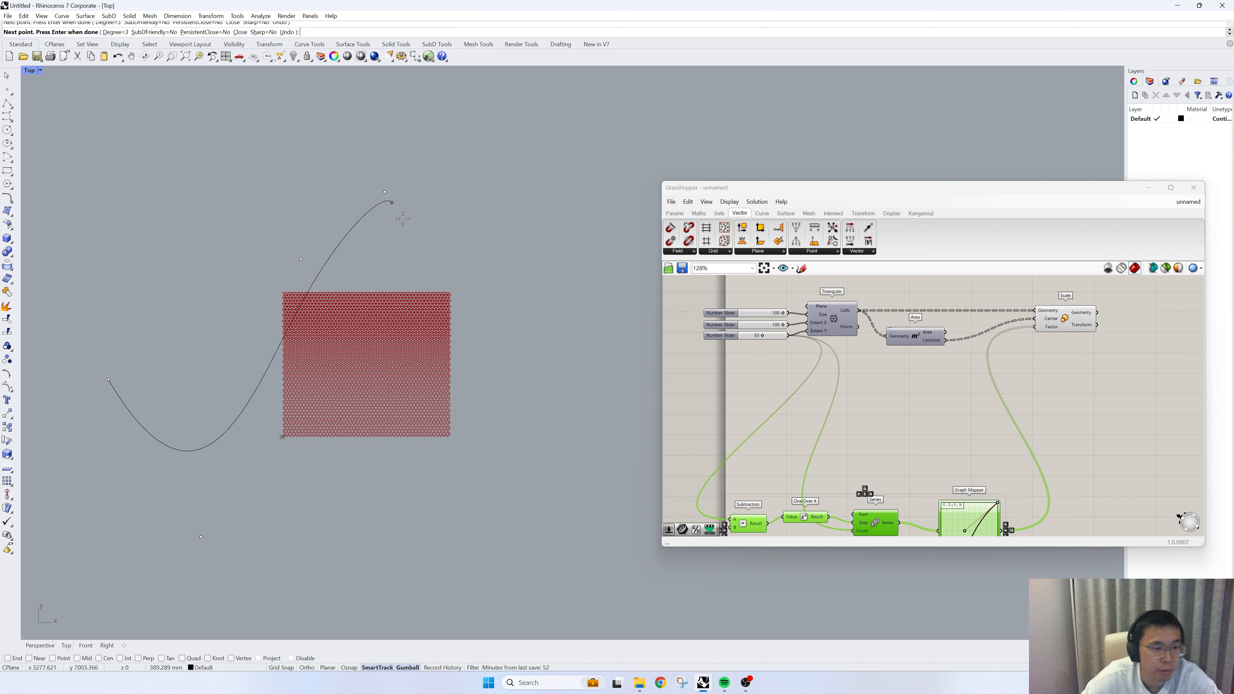
left_click(373, 415)
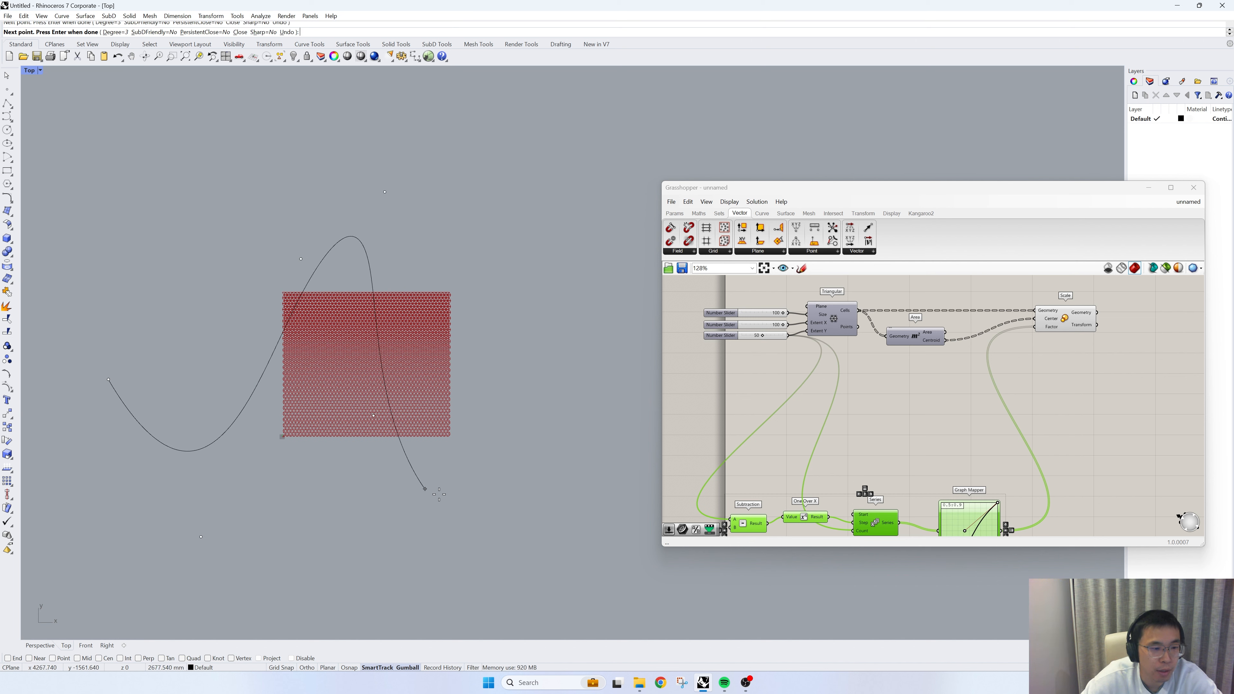
left_click(565, 404)
key("Return")
scroll(333, 288, "up", 2)
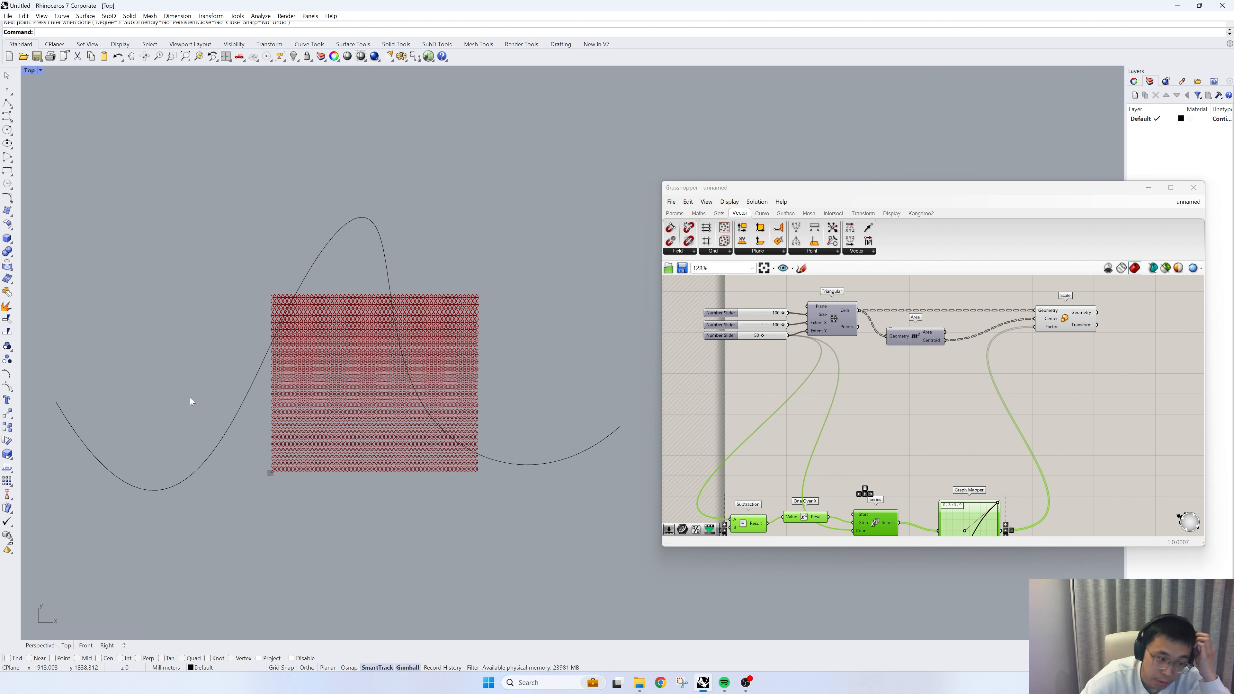
- Add a Curve parameter below the Triangular component and reference the drawn wavy curve in it
left_click(412, 387)
double_click(867, 444)
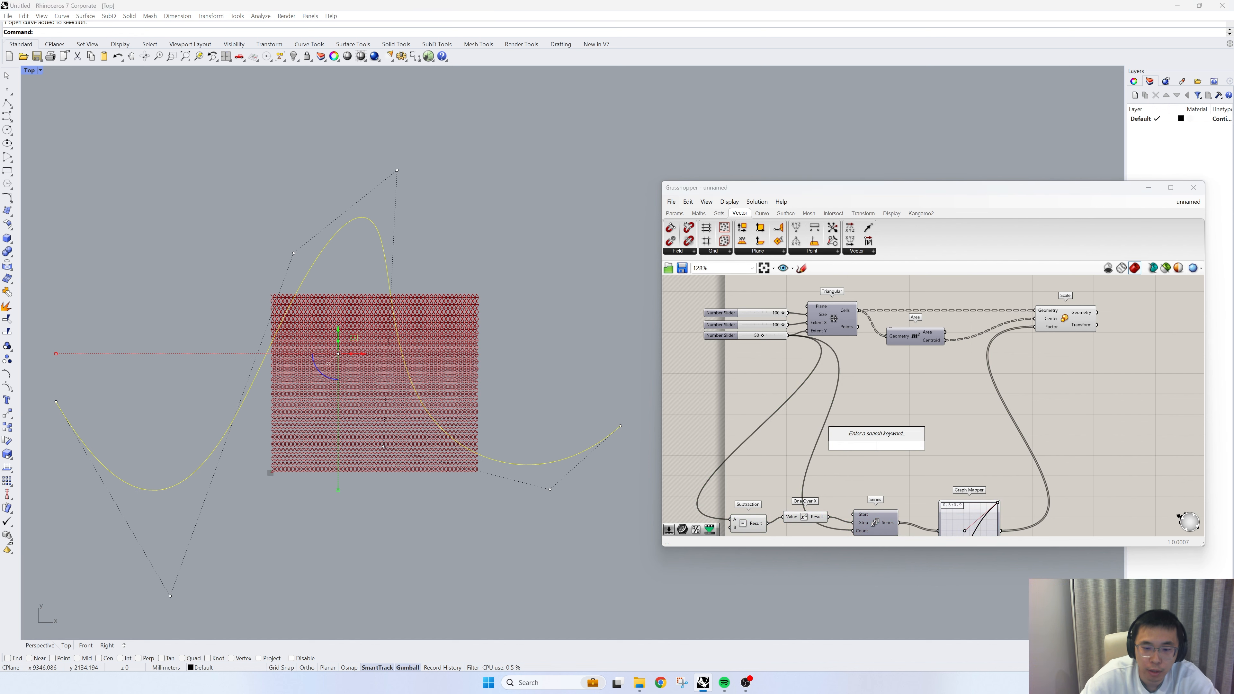
type("curve")
key("Return")
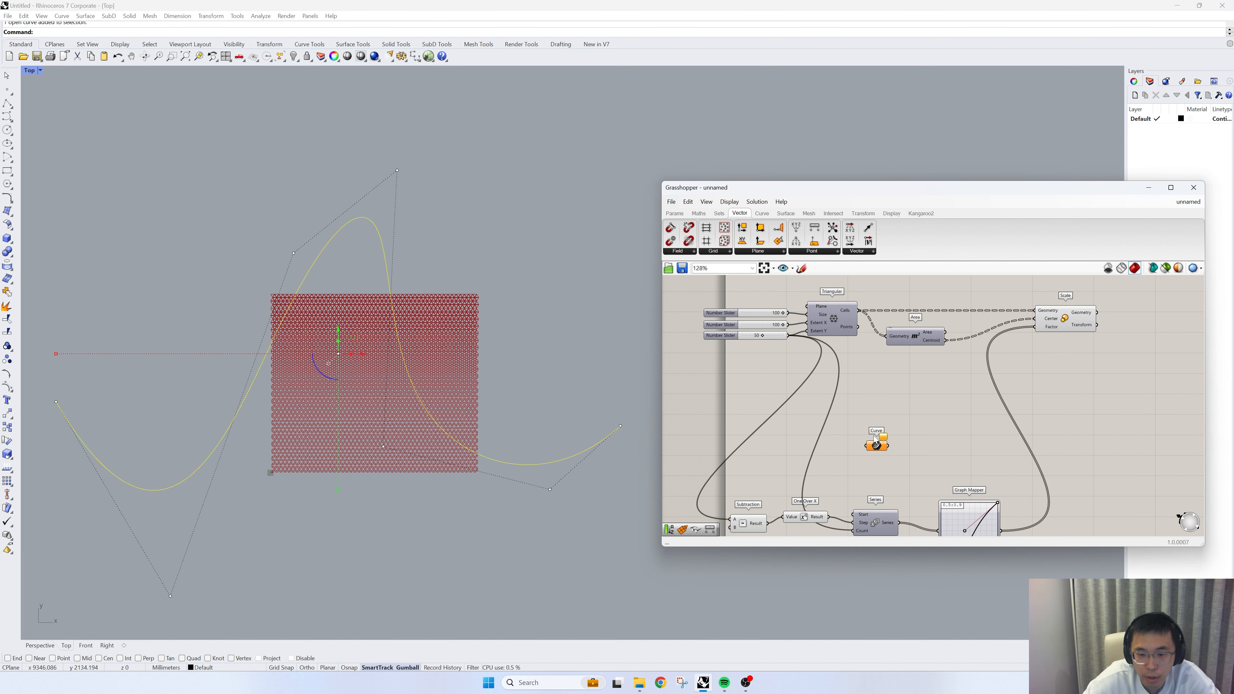
left_click_drag(873, 437, 852, 389)
right_click(851, 389)
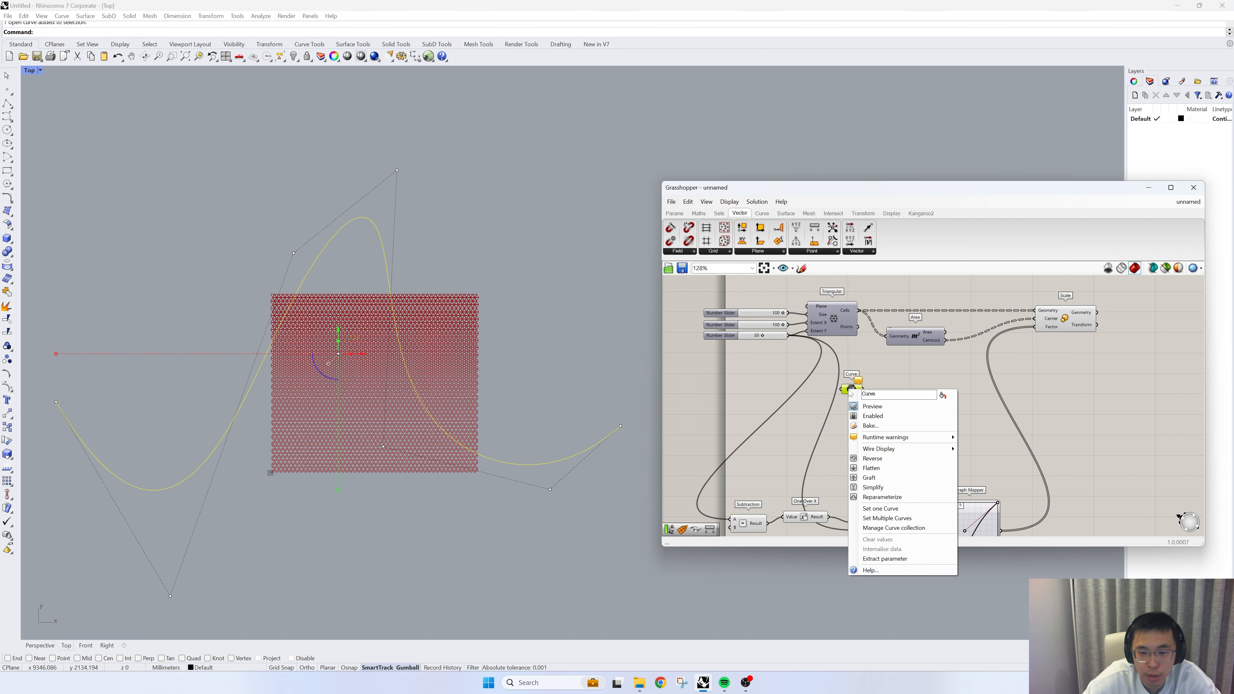
left_click(888, 510)
- Disconnect the Graph Mapper wire from the Scale component's Factor input
scroll(908, 385, "up", 2)
right_click_drag(931, 396, 820, 446)
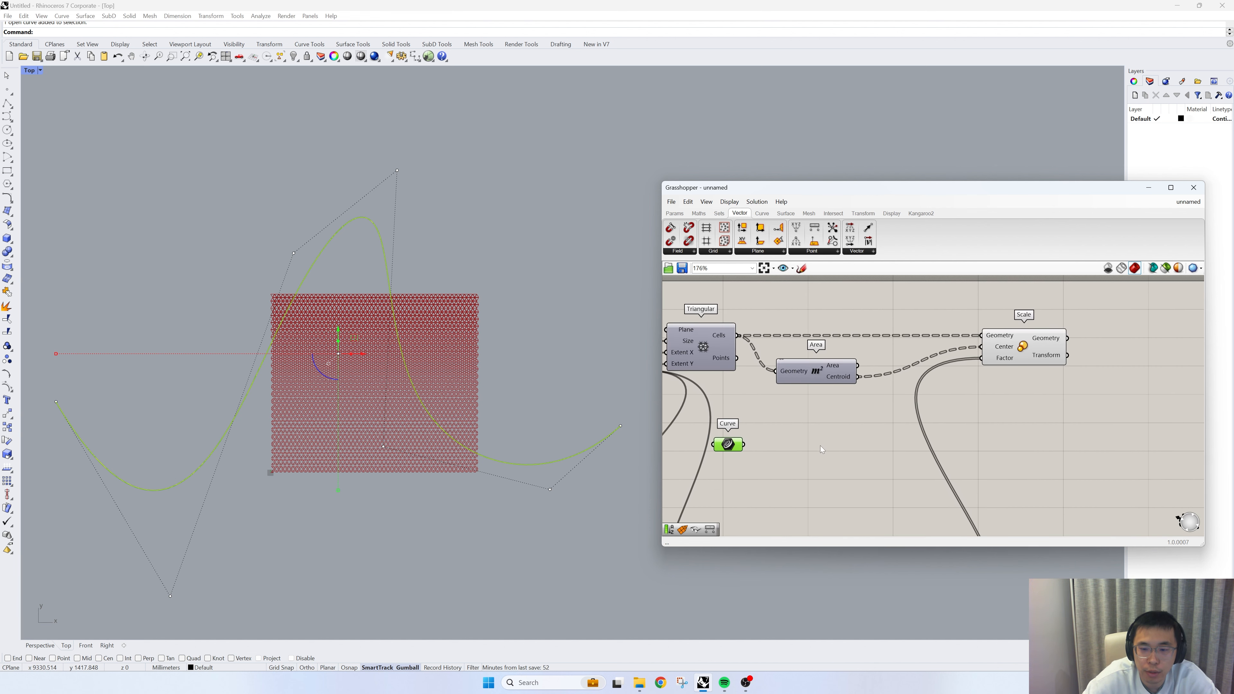
right_click(987, 360)
mouse_move(1032, 383)
left_click(1117, 384)
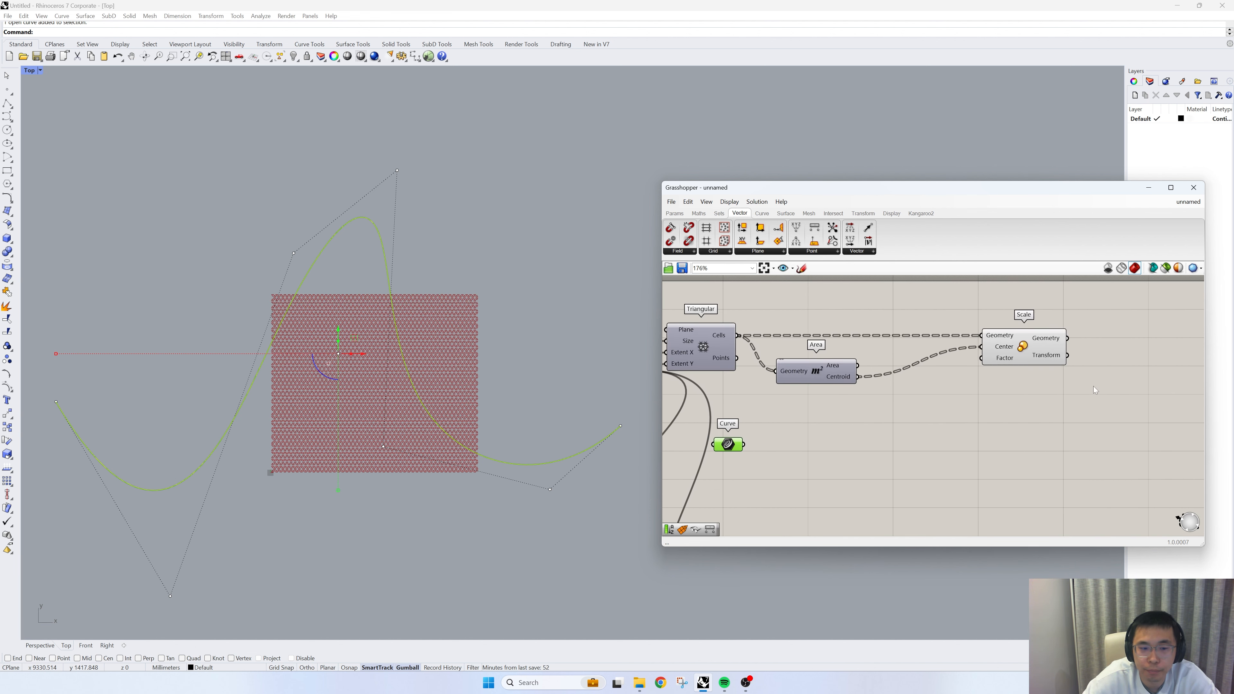
- Move the Curve parameter to just below the wire into Scale's Center input and select the wavy curve in the viewport
scroll(334, 389, "up", 3)
right_click_drag(482, 436, 418, 441)
left_click(611, 370)
scroll(504, 375, "down", 2)
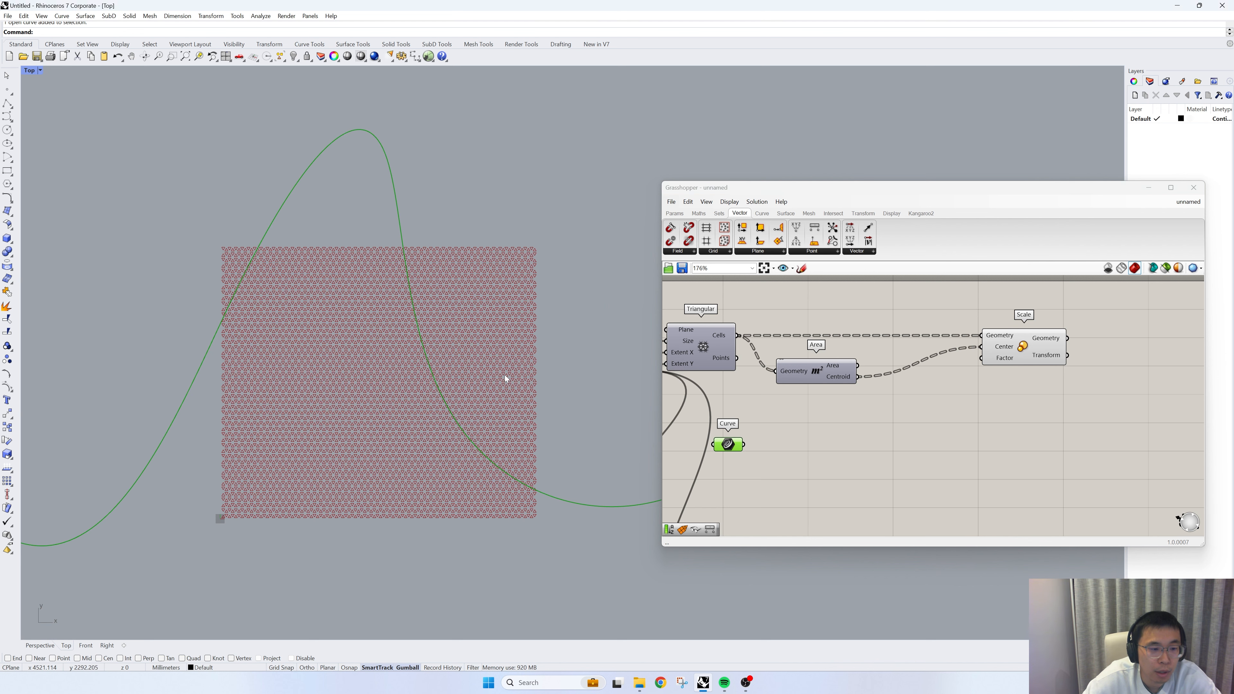
left_click_drag(729, 445, 932, 409)
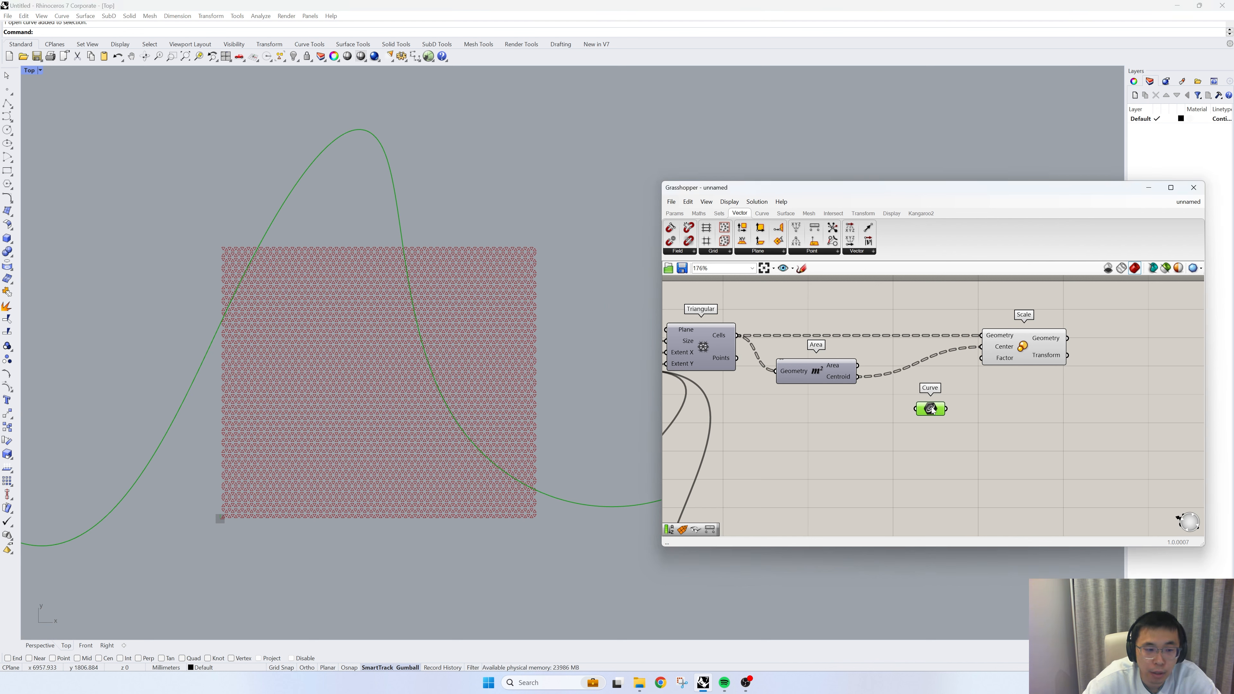
left_click(215, 331)
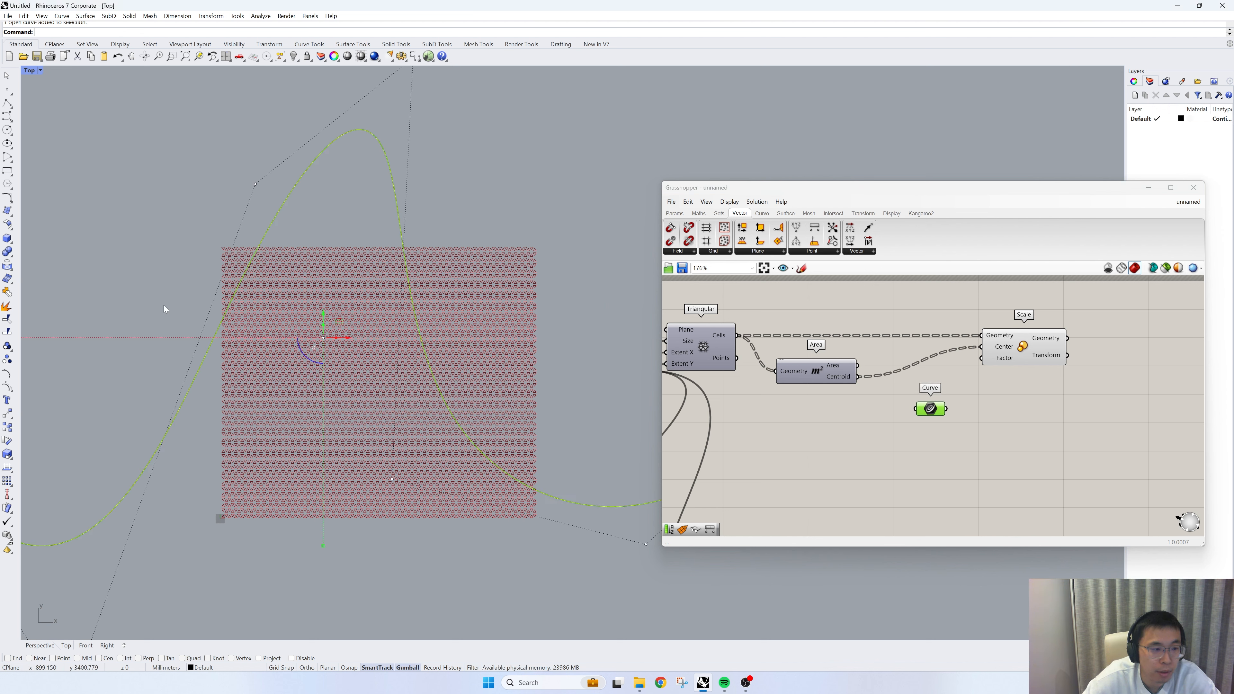
- Lower the two control points shaping the wavy curve's crest so its peak falls inside the triangular grid
left_click_drag(255, 184, 355, 382)
left_click(393, 170)
left_click_drag(393, 146, 402, 261)
scroll(294, 384, "up", 4)
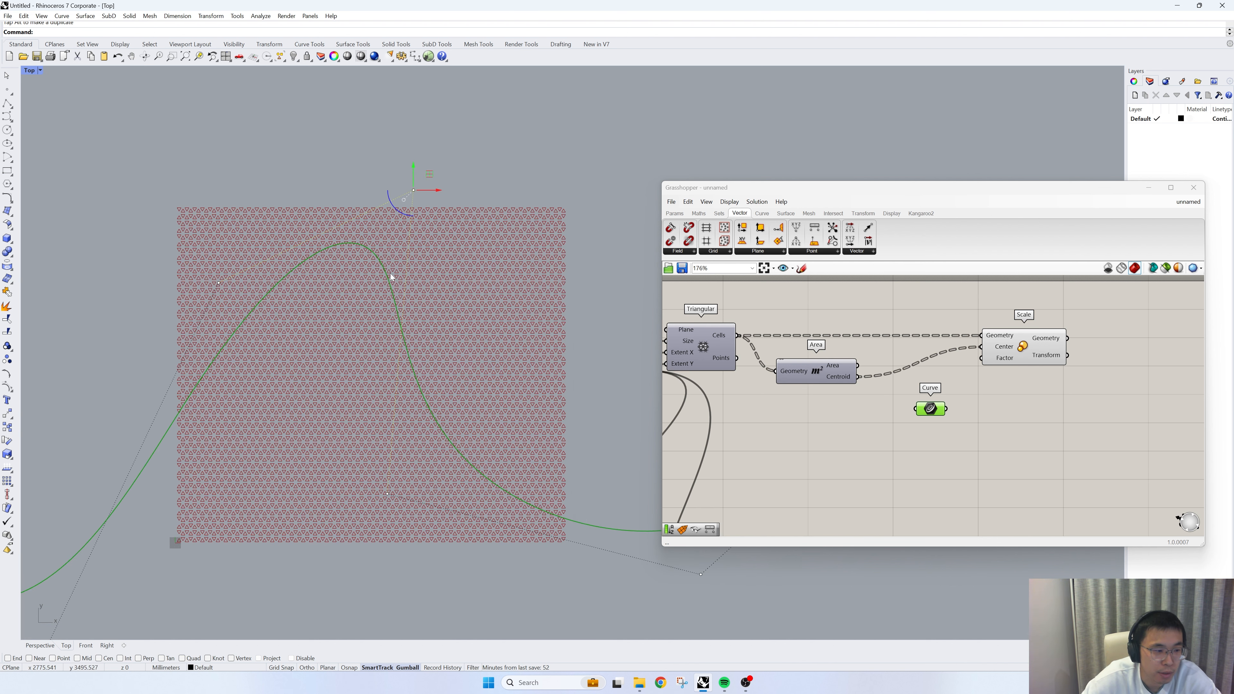
scroll(363, 324, "up", 1)
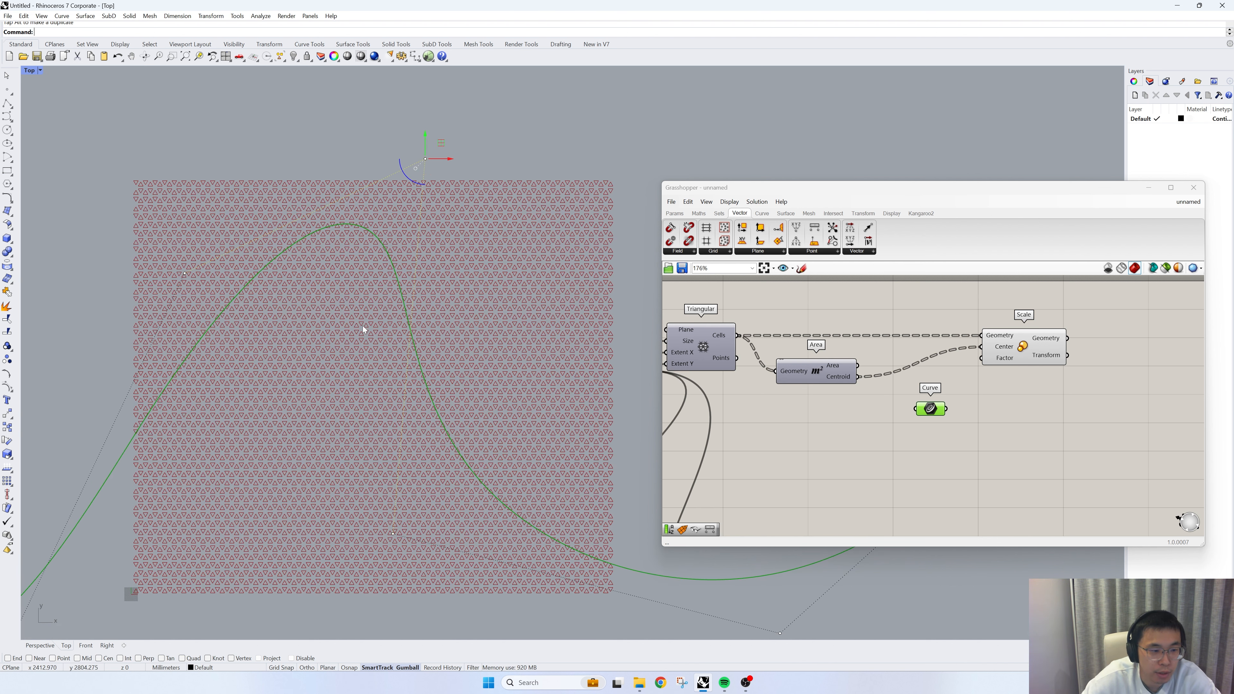
left_click(353, 335)
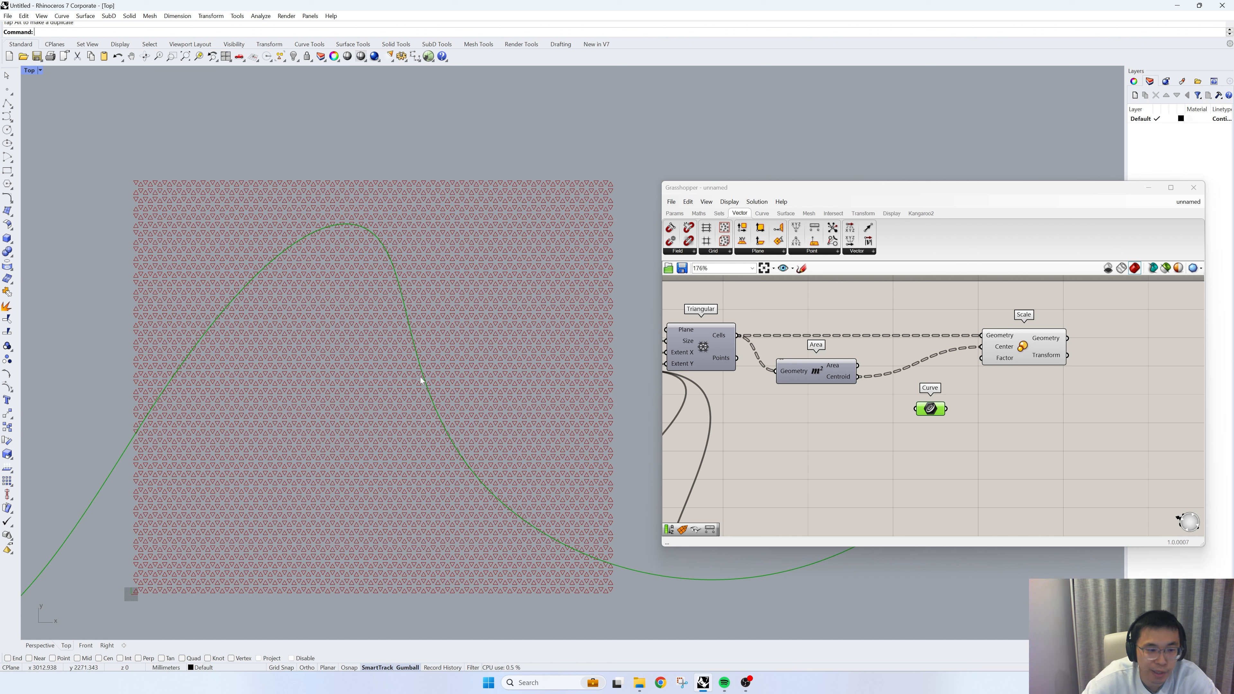
- Add a Curve Closest Point component just below and beside the Curve parameter
right_click_drag(906, 410, 804, 398)
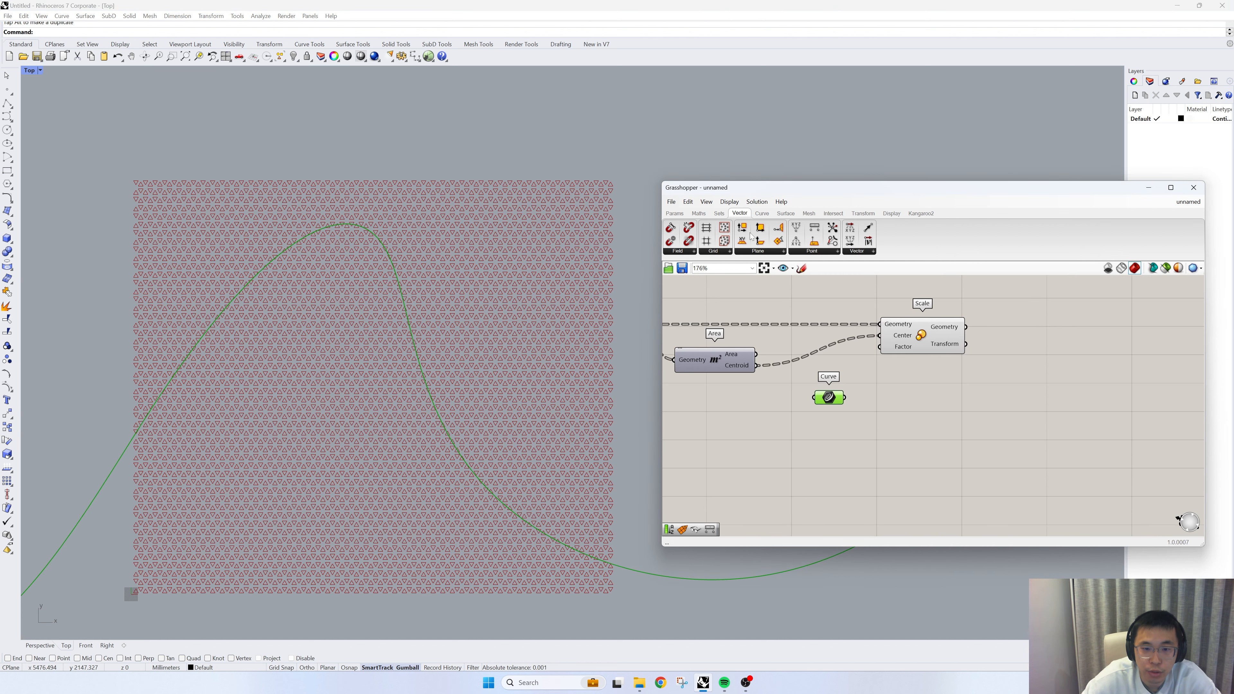
left_click(762, 213)
left_click(712, 251)
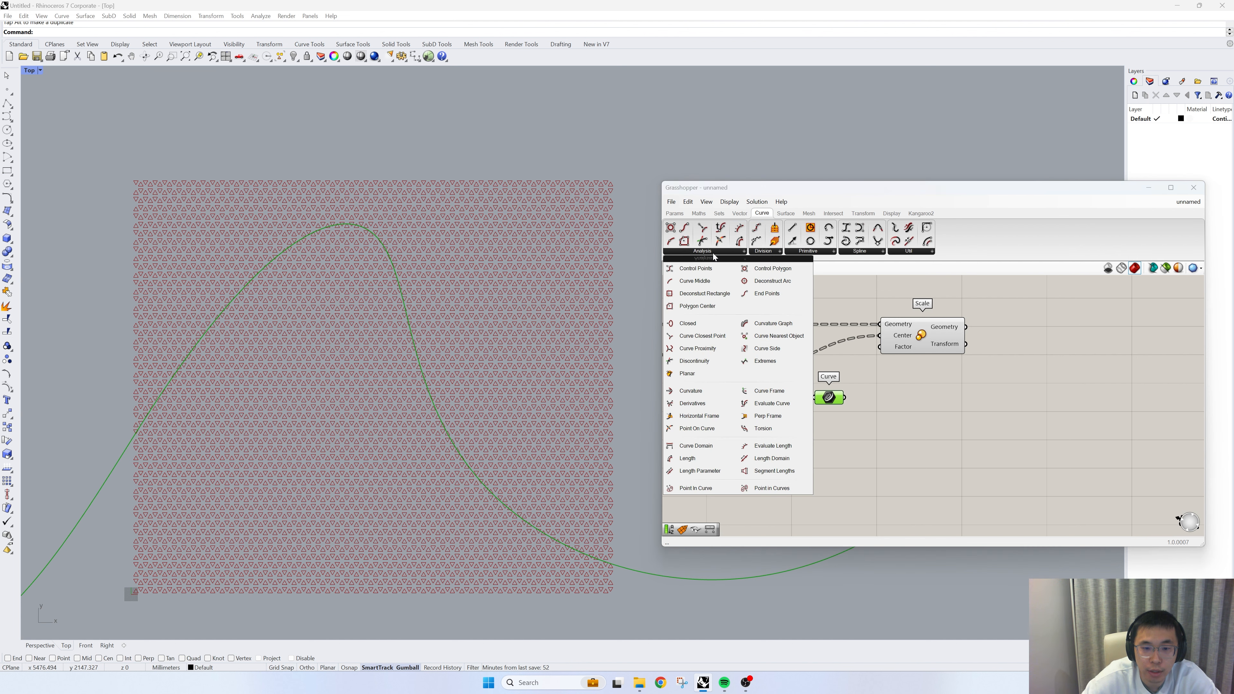
left_click(708, 340)
left_click(882, 431)
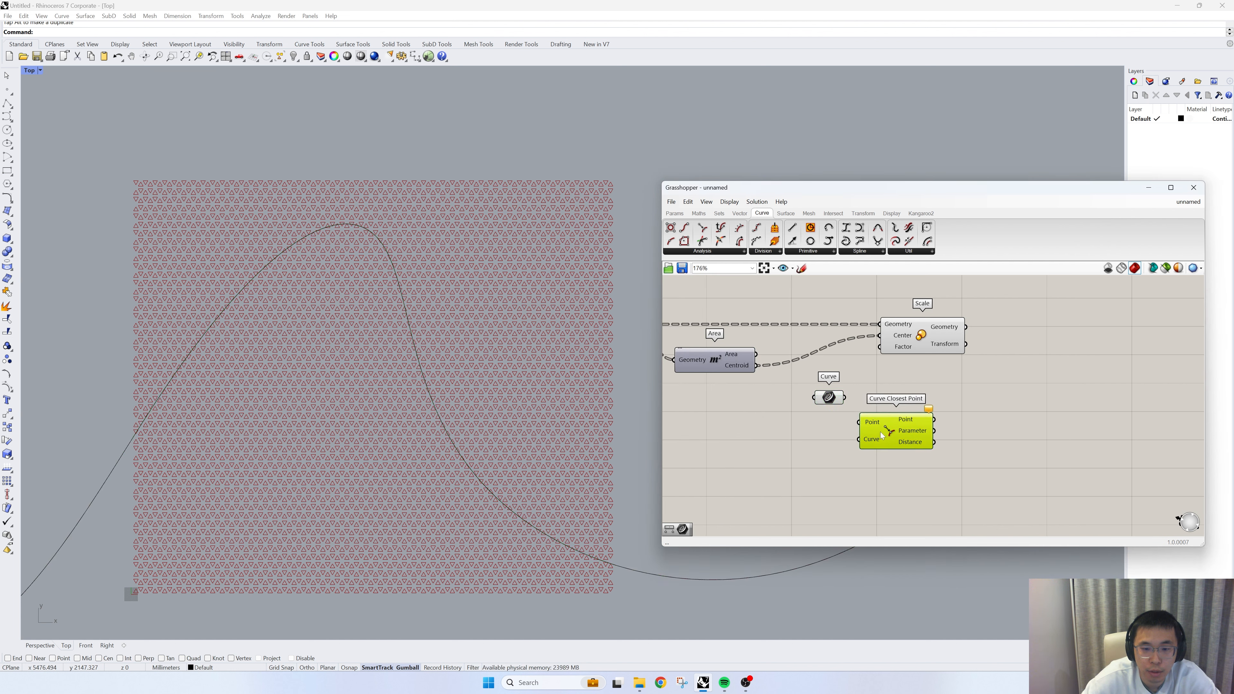
- Turn on the Area component's preview to display the triangle centroids in the Top viewport
right_click_drag(790, 406, 831, 397)
left_click(760, 365)
right_click_drag(740, 354, 785, 356)
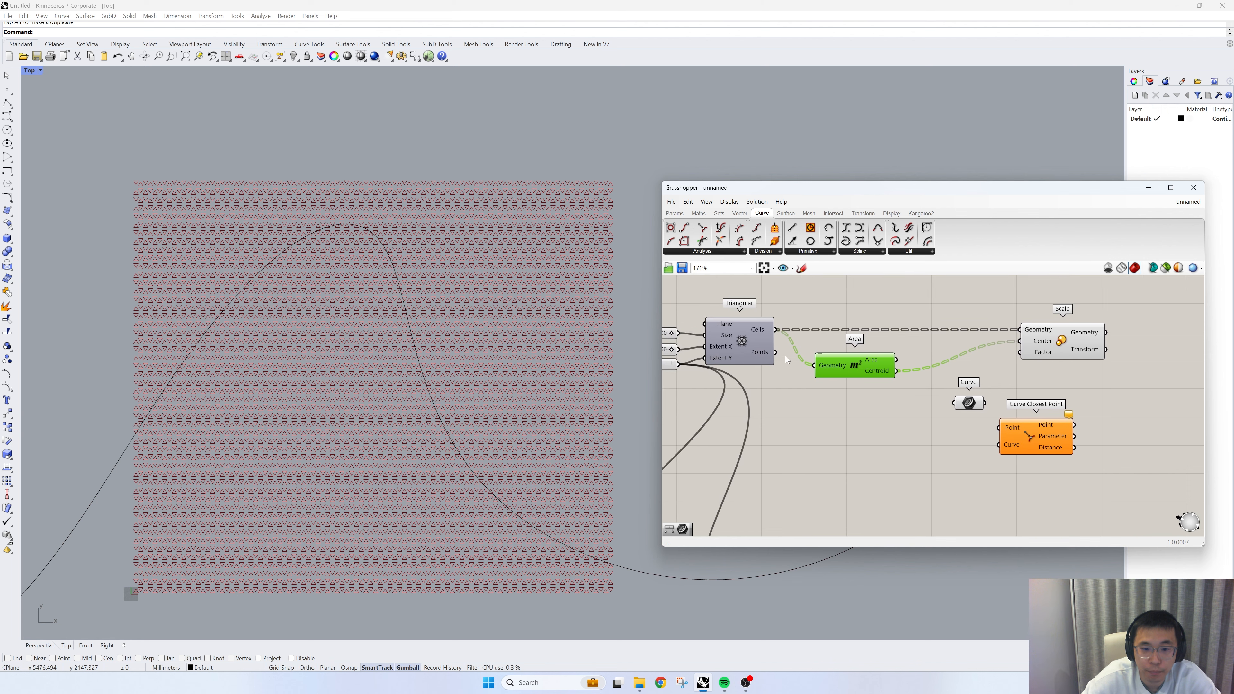
right_click(873, 297)
left_click(896, 300)
scroll(488, 253, "up", 10)
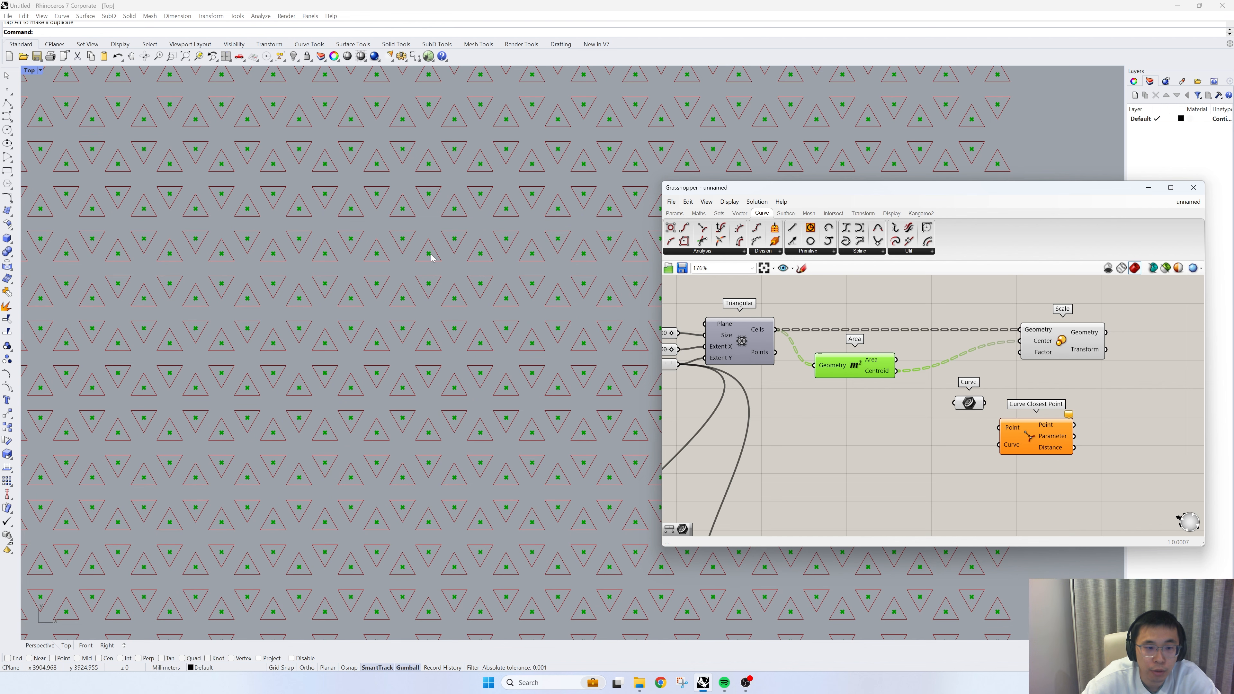
- Examine how the triangle centroids lie relative to the wavy curve in the Top viewport
scroll(433, 258, "down", 5)
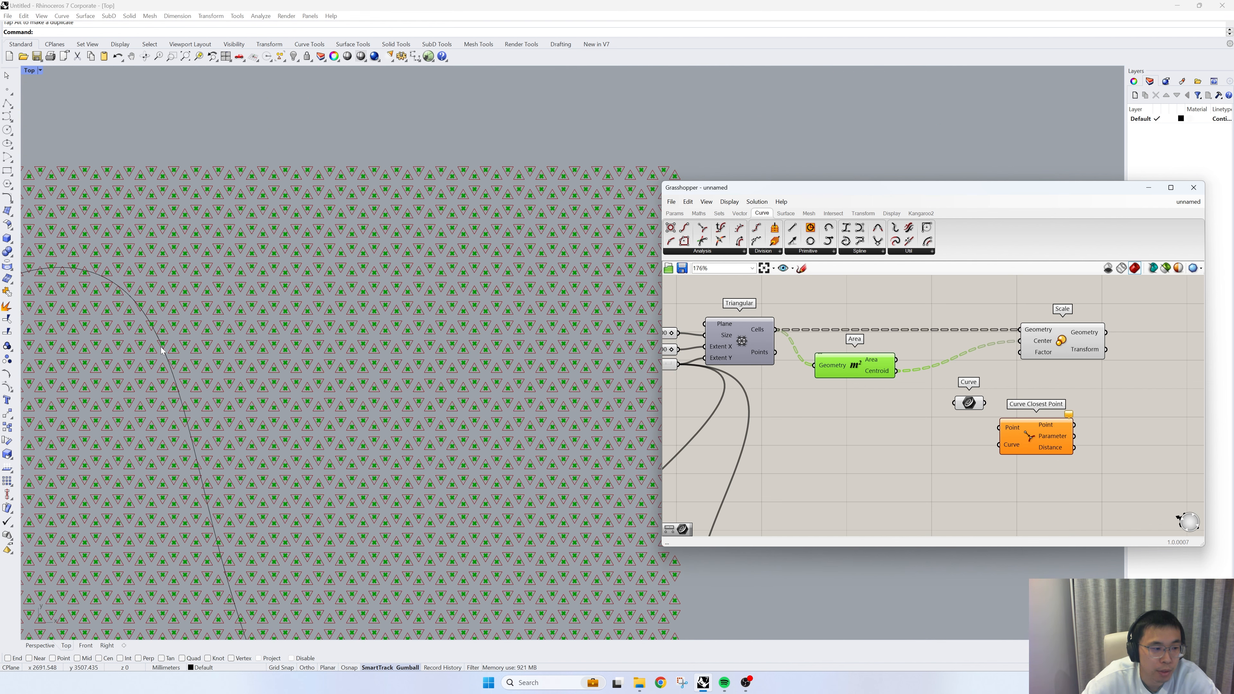
left_click(162, 350)
scroll(209, 372, "up", 4)
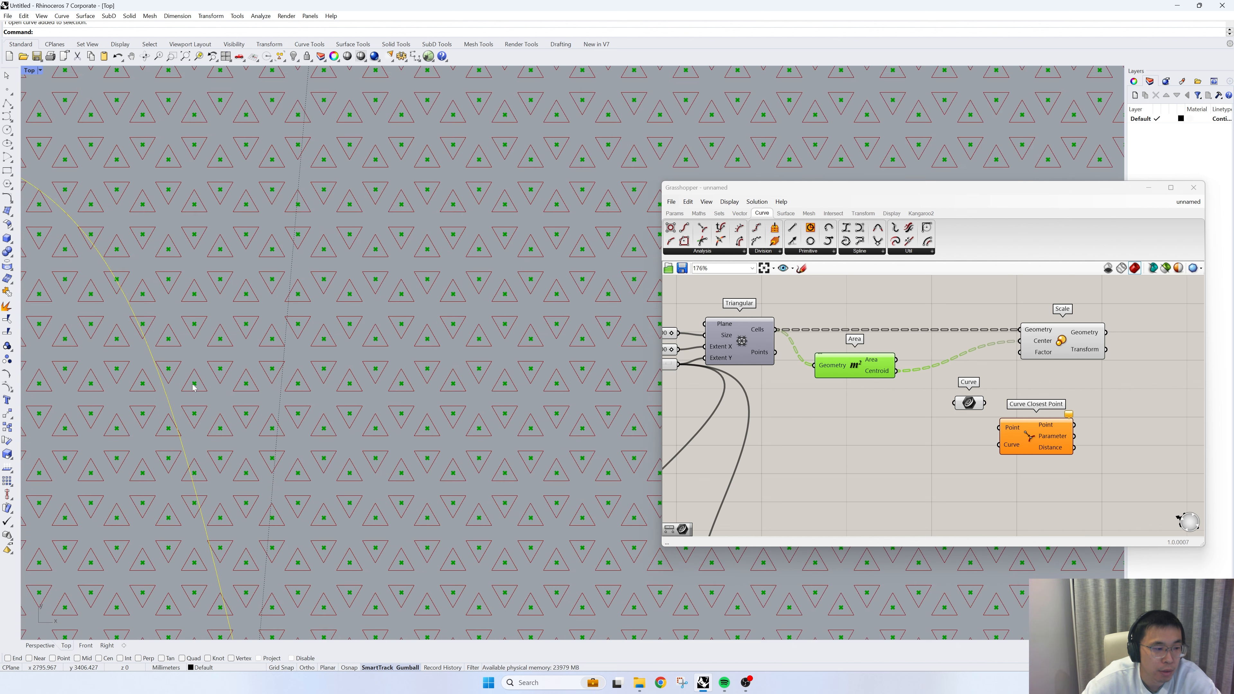
scroll(194, 388, "up", 4)
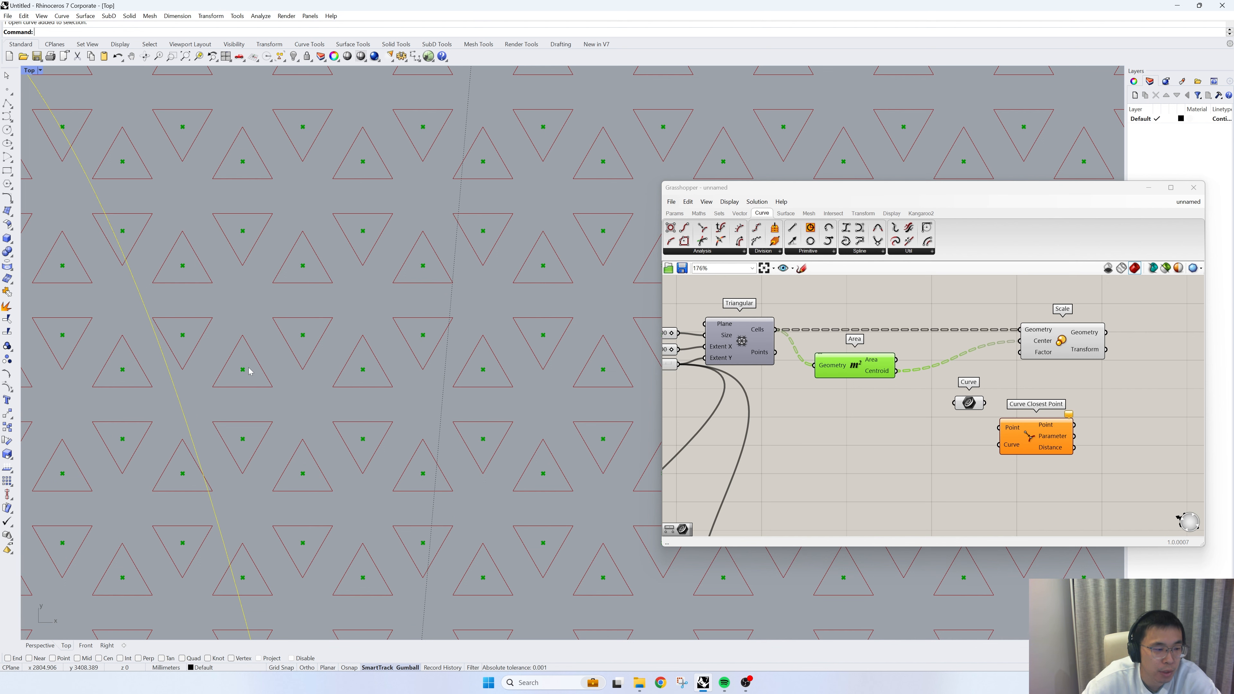
scroll(249, 372, "down", 3)
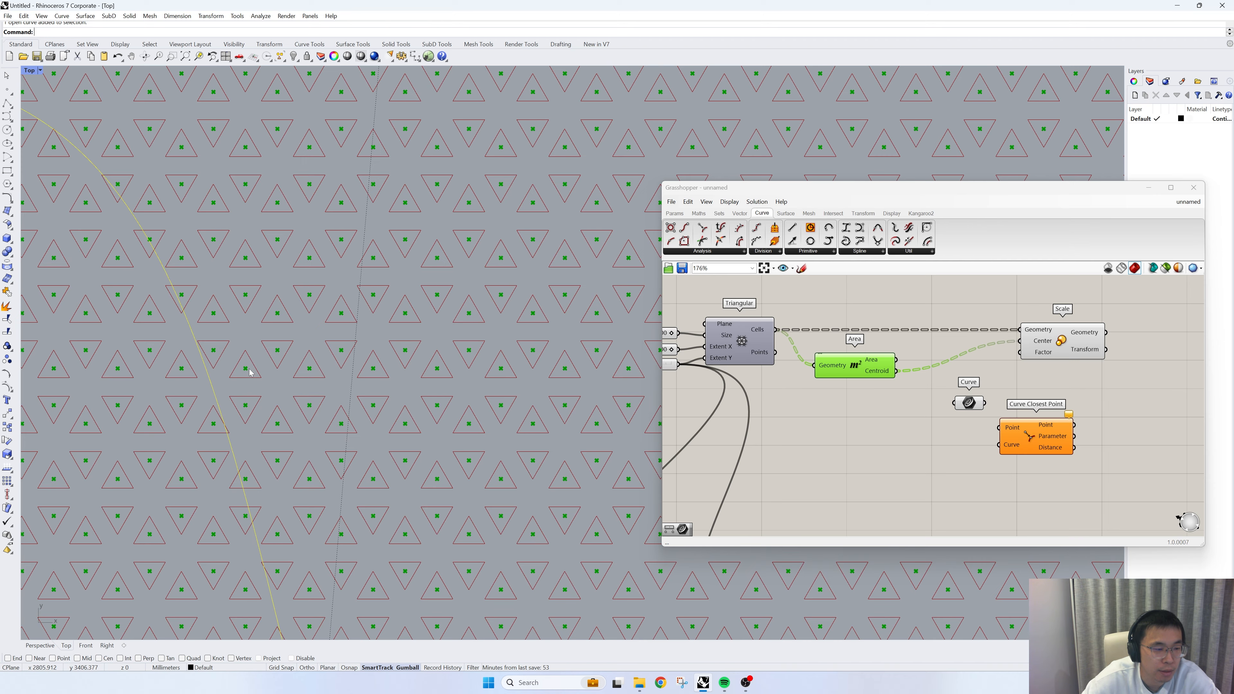
scroll(219, 364, "down", 16)
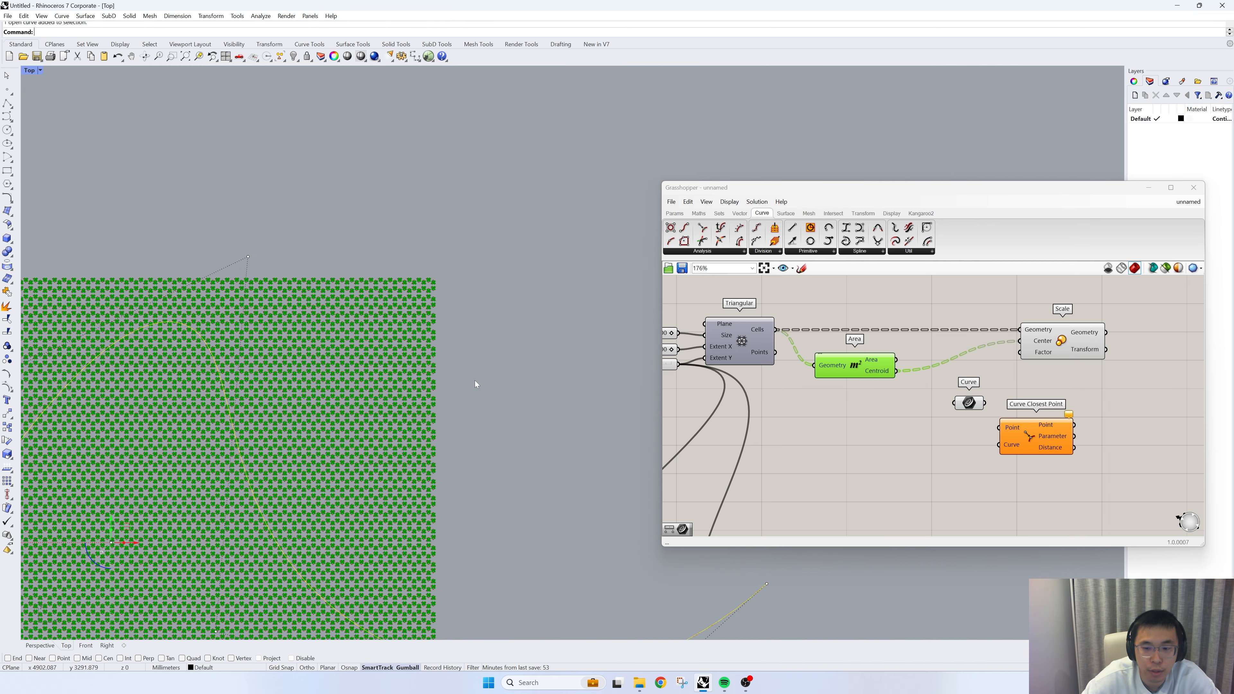
right_click_drag(272, 414, 463, 364)
scroll(879, 417, "up", 3)
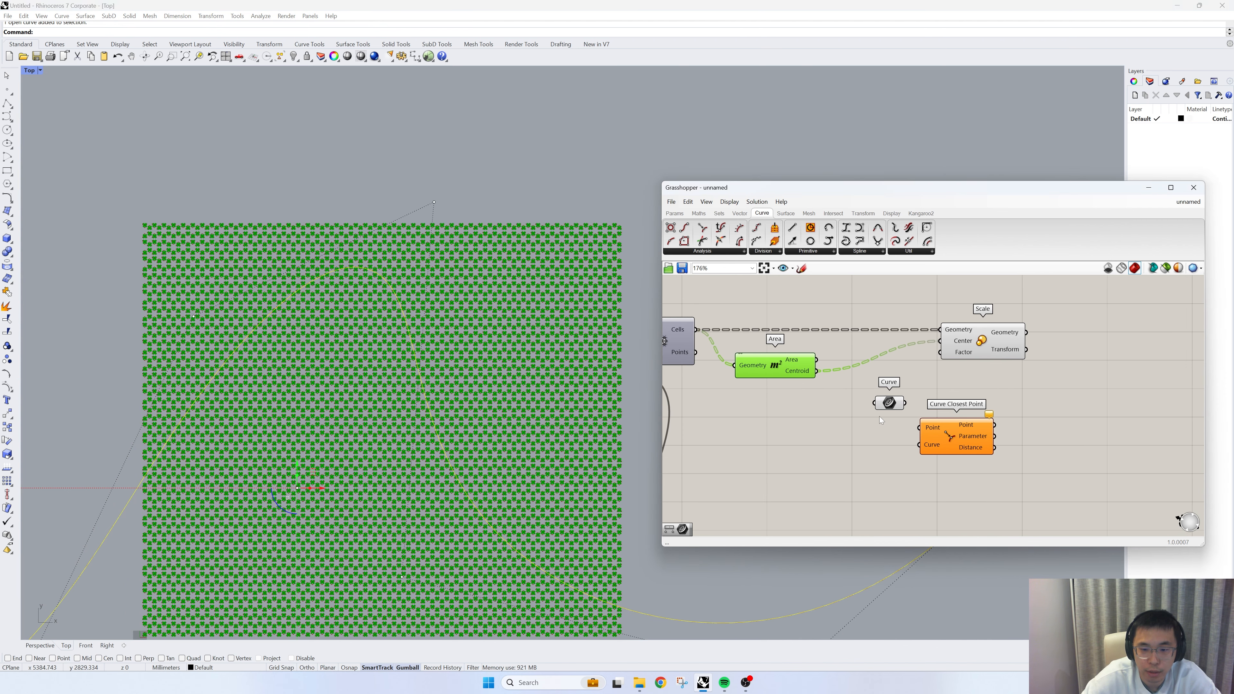
- Wire the Curve parameter into Curve Closest Point's Curve input and Area's Centroid output into its Point input
left_click(844, 450)
left_click_drag(865, 444, 933, 456)
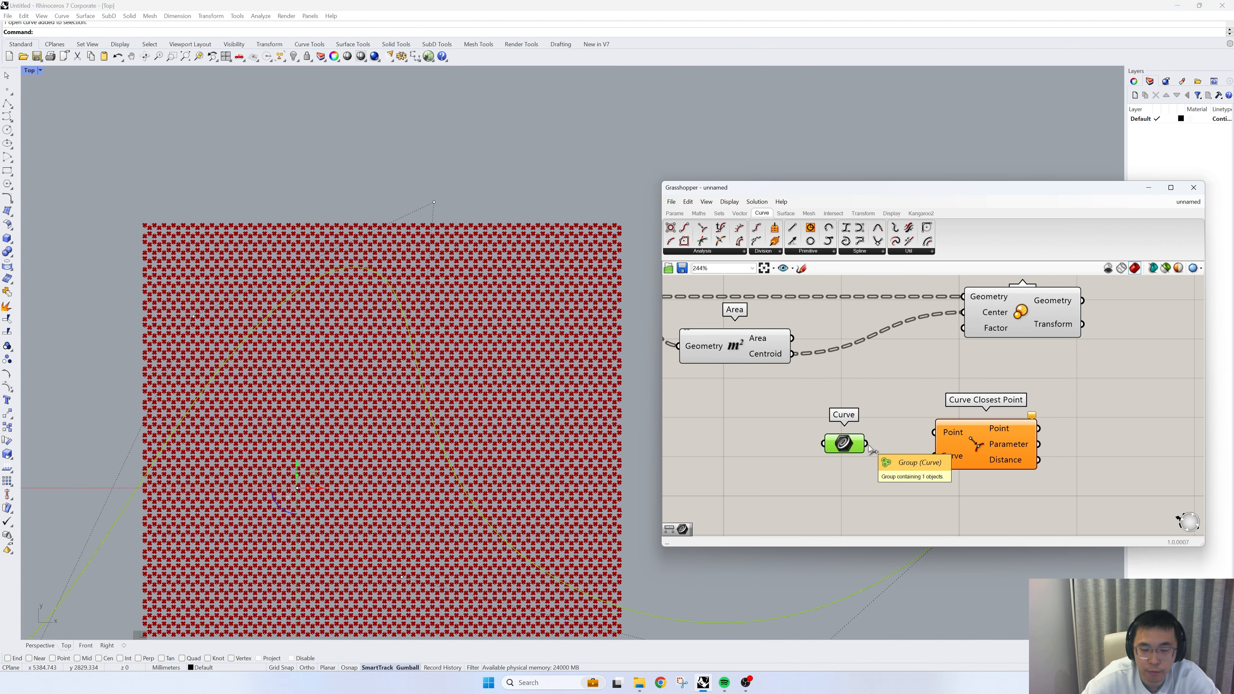
left_click_drag(851, 449, 857, 458)
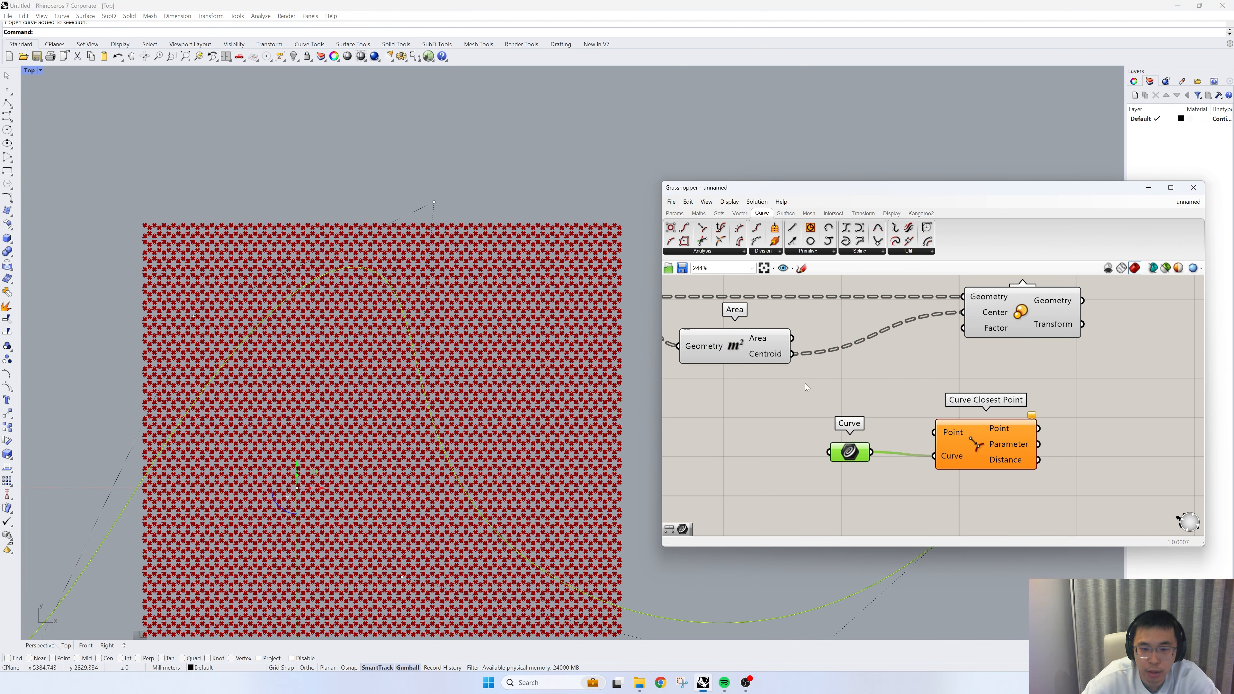
left_click_drag(792, 354, 929, 433)
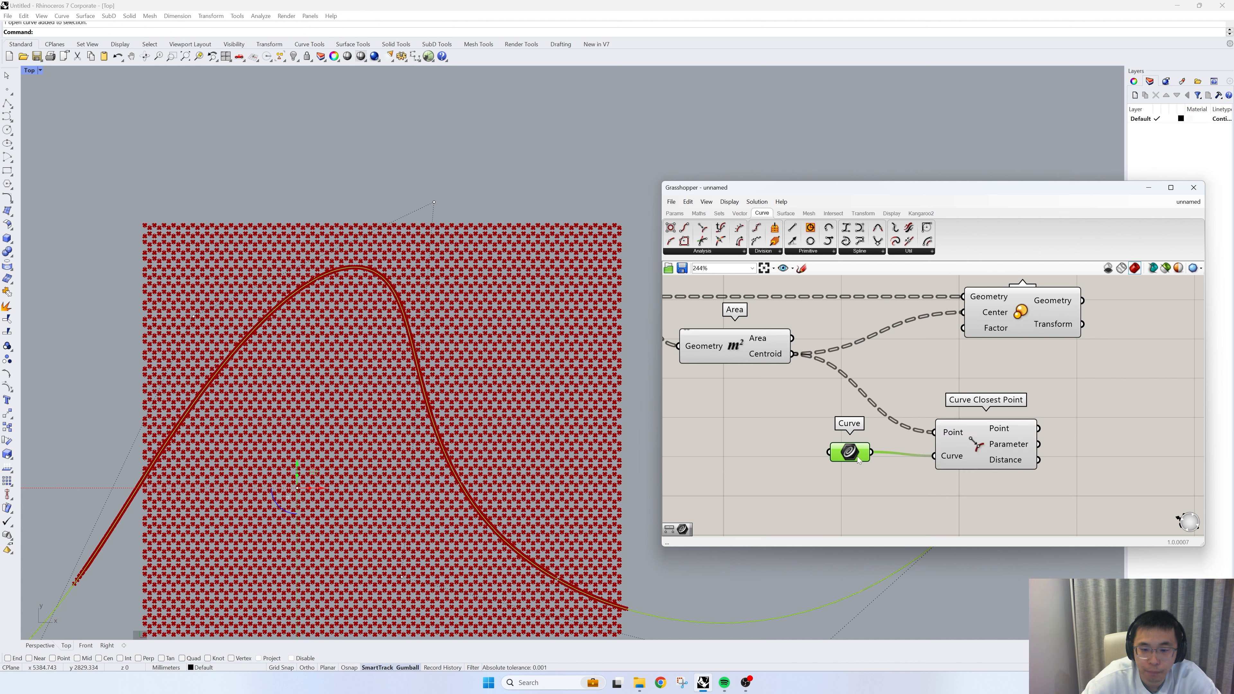
left_click_drag(851, 455, 865, 462)
- Add a Distance component beside Curve Closest Point and wire Area's Centroid output into Point A
right_click_drag(1160, 472, 1023, 455)
left_click(1023, 454)
double_click(1023, 455)
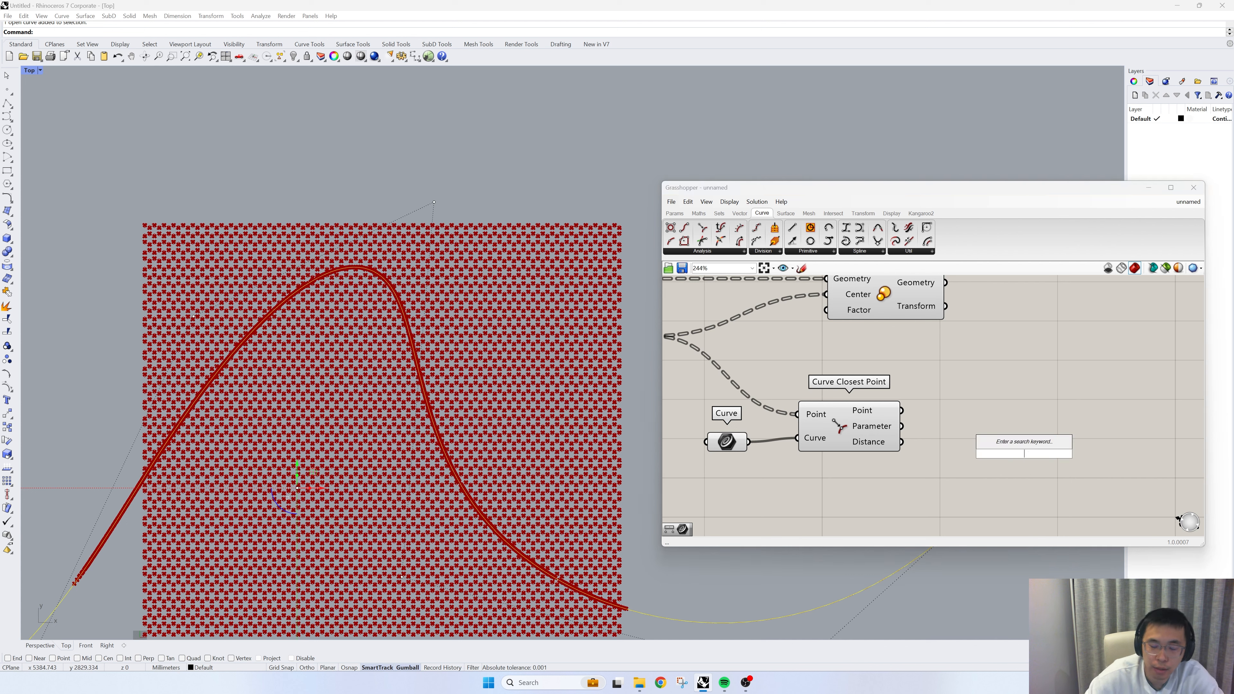
type("dista")
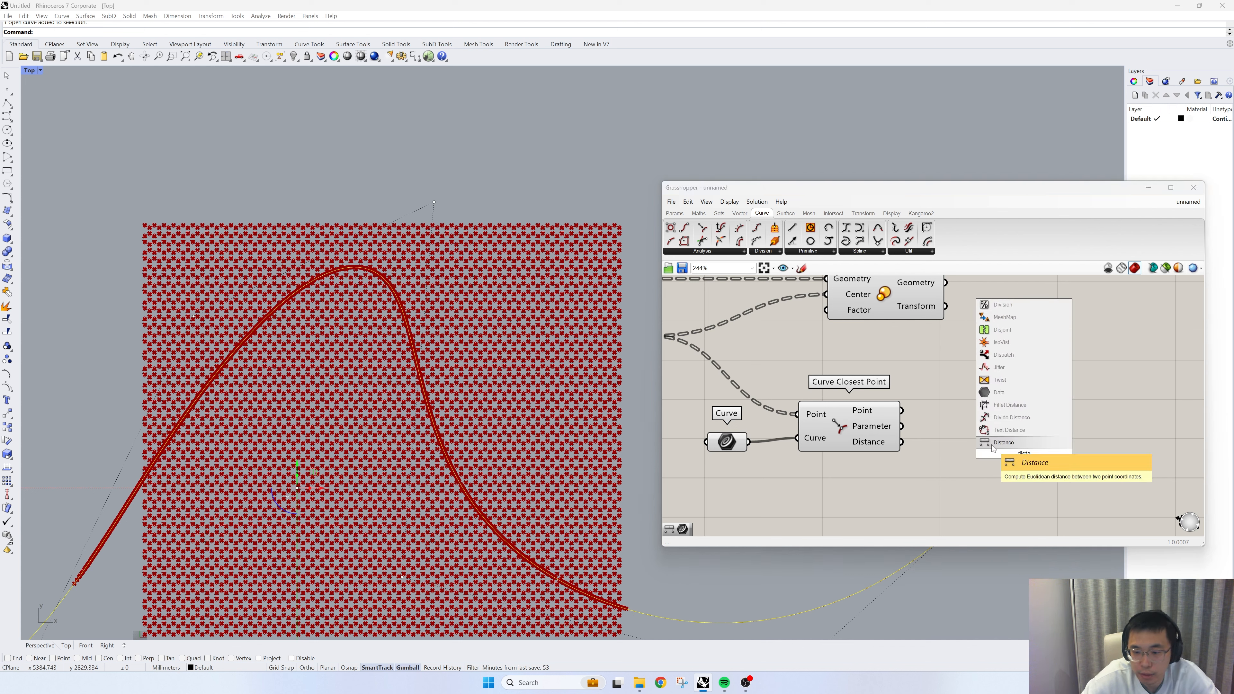
left_click(1004, 442)
right_click_drag(751, 394, 809, 407)
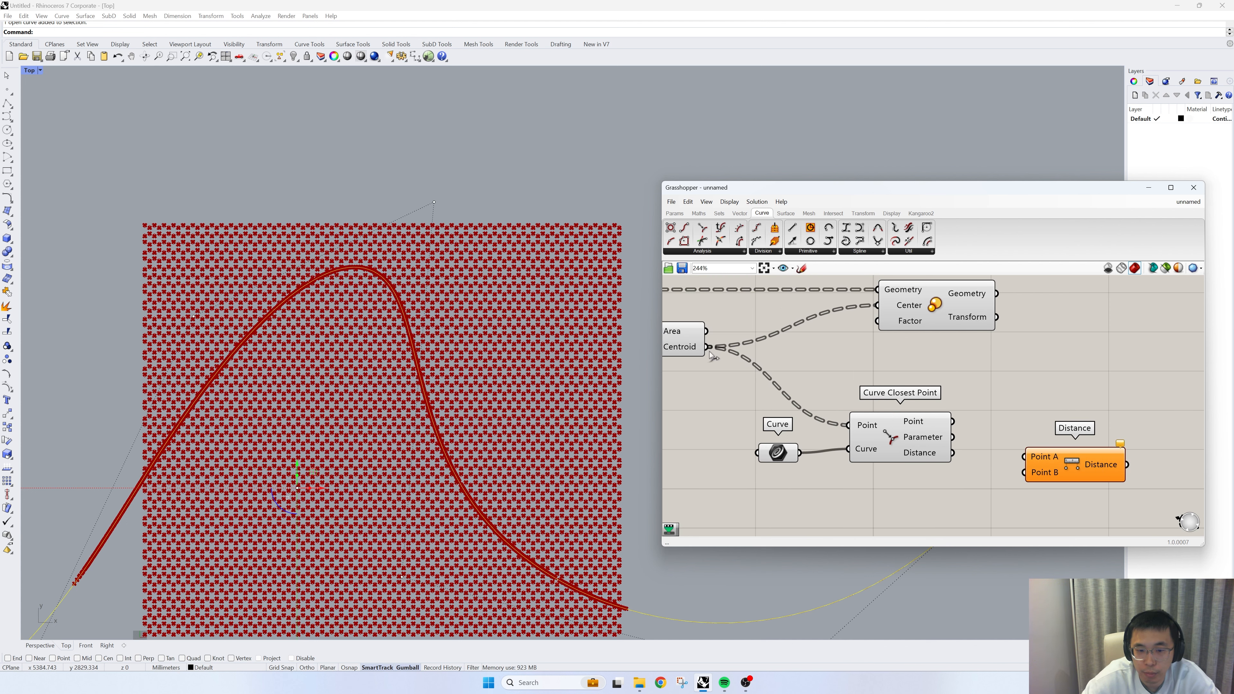
left_click_drag(706, 346, 1023, 457)
- Move the Curve and Curve Closest Point components down, then wire the closest Point output into Distance's Point B
left_click_drag(929, 472, 788, 419)
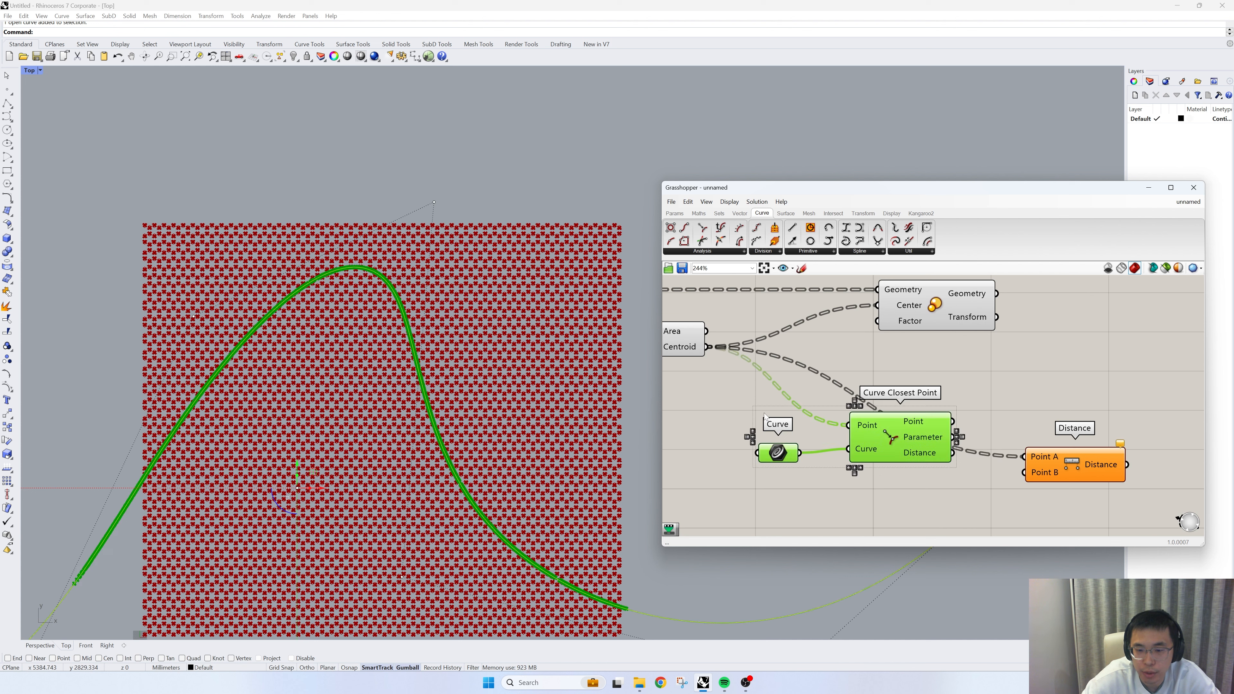
right_click_drag(807, 428, 864, 331)
left_click_drag(916, 347, 911, 424)
scroll(911, 423, "down", 2)
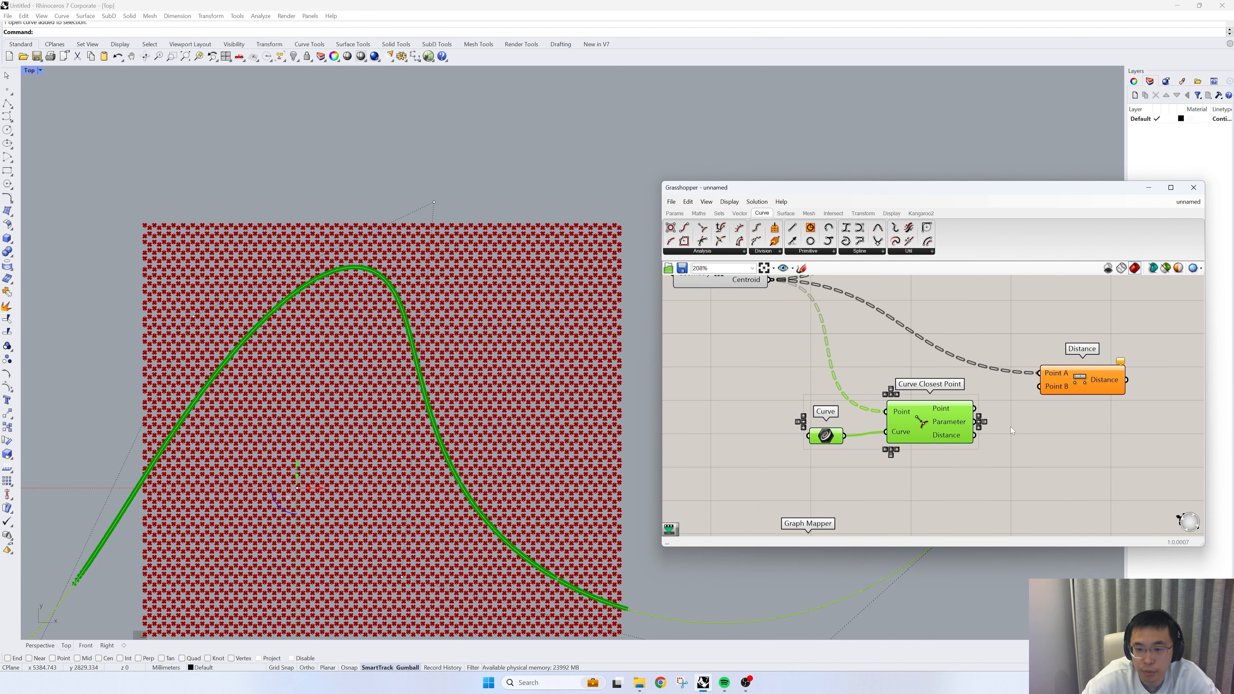
scroll(1010, 426, "up", 1)
left_click(982, 426)
left_click_drag(960, 426, 1024, 403)
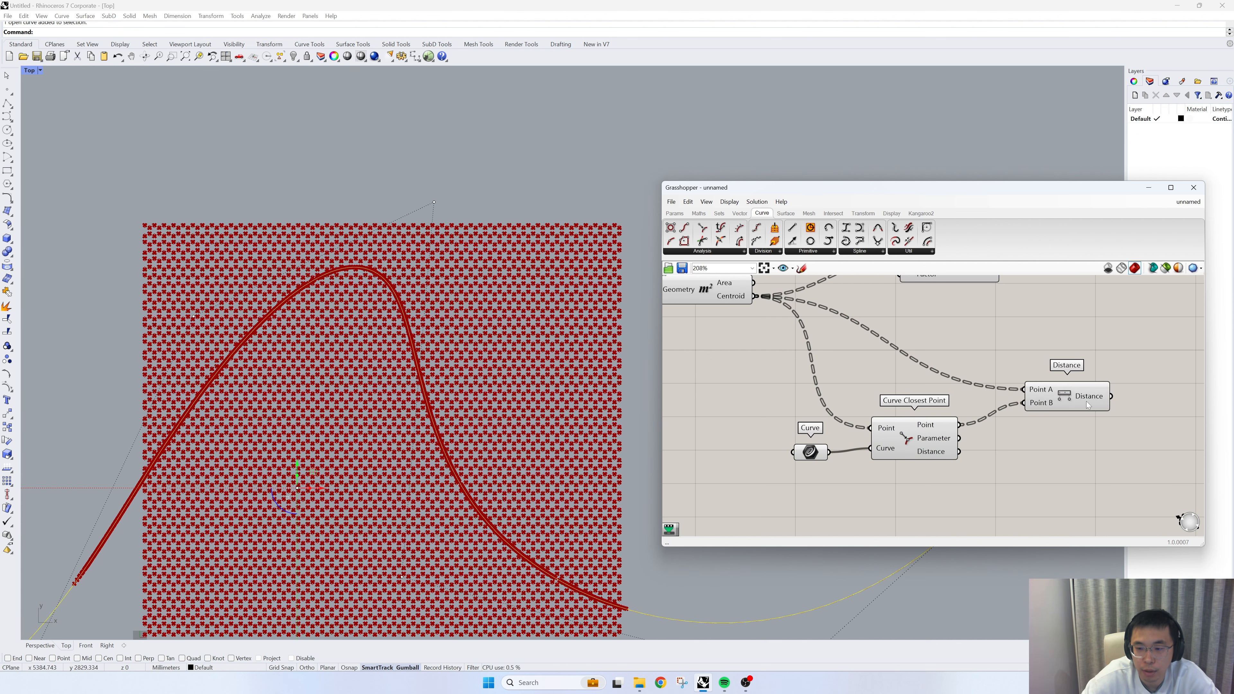
right_click_drag(1090, 407, 1070, 422)
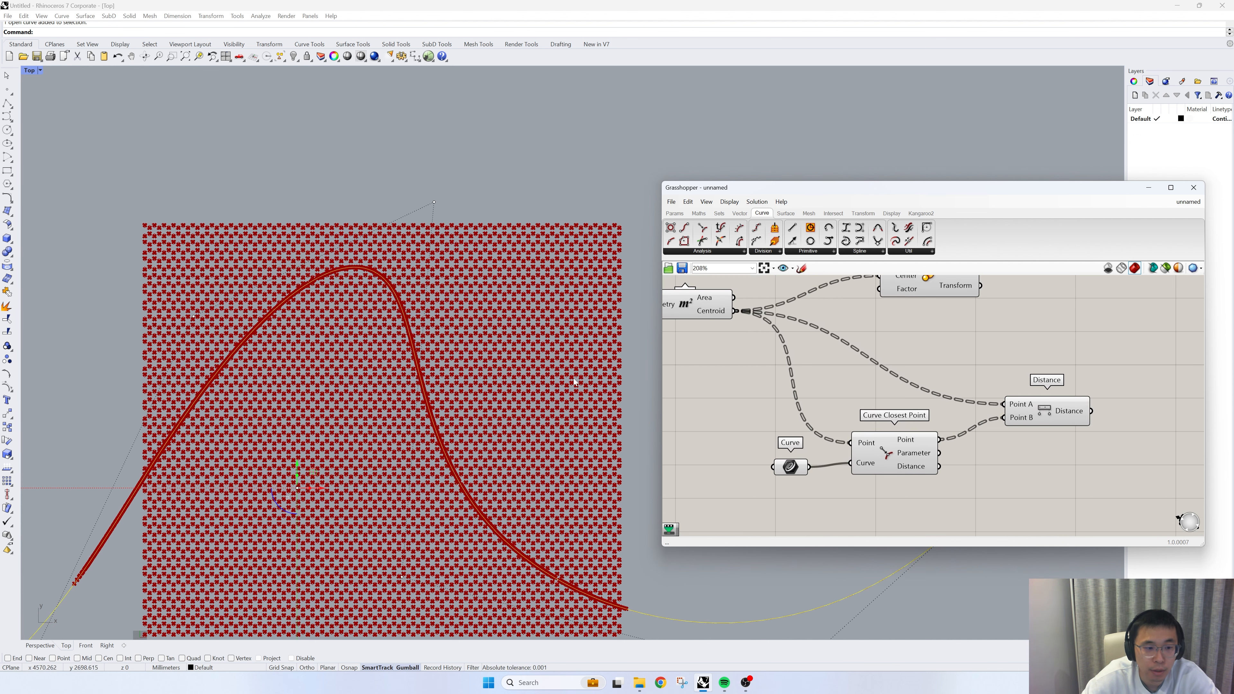
- Turn off the preview of the Area, Curve and Curve Closest Point components
scroll(381, 290, "up", 2)
scroll(389, 289, "up", 3)
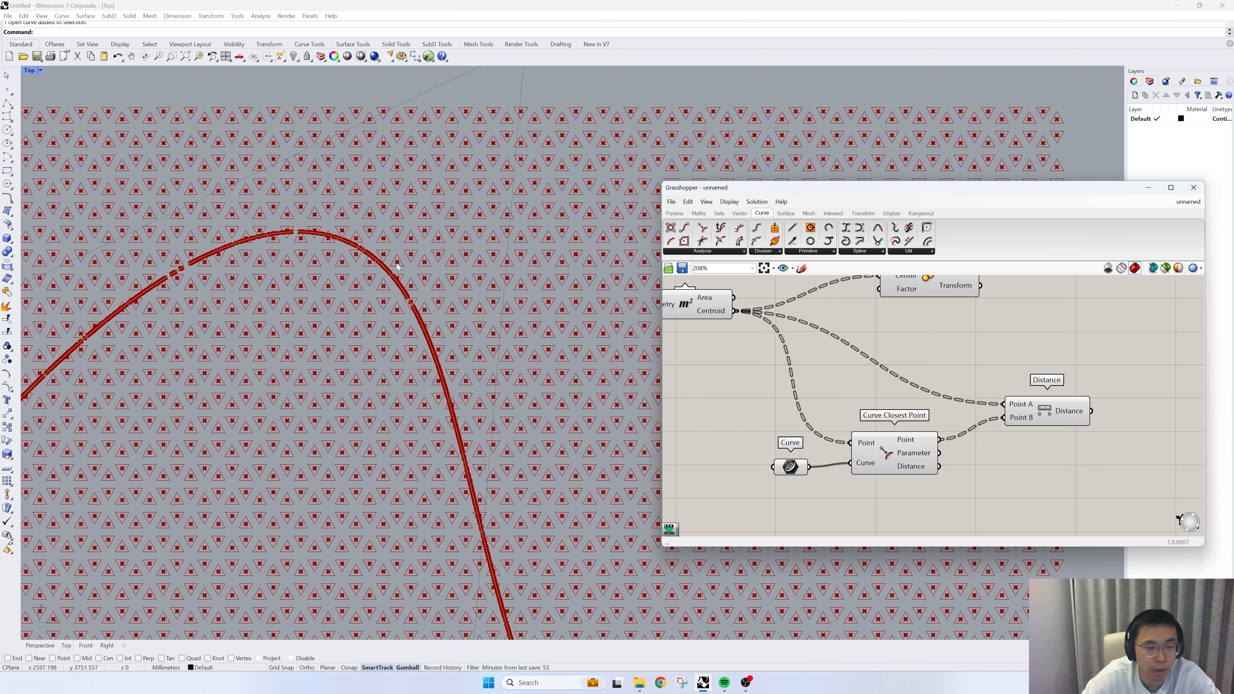
scroll(407, 264, "down", 8)
scroll(1071, 412, "down", 4)
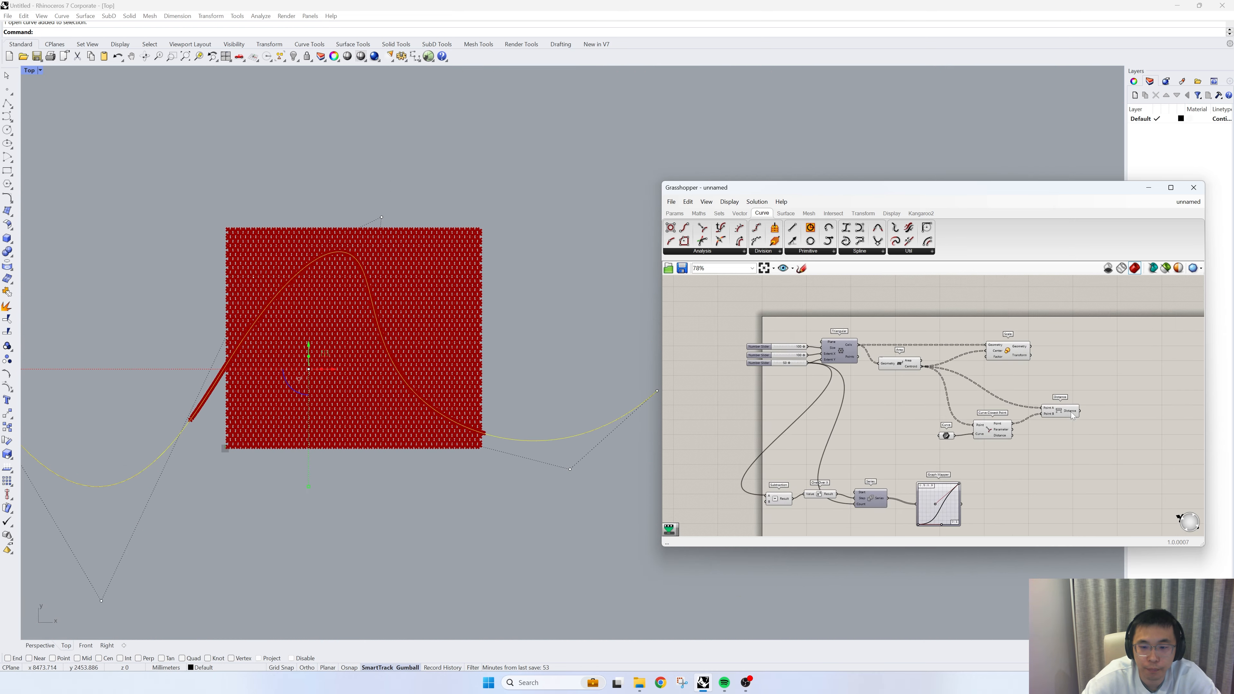
scroll(1025, 435, "up", 3)
left_click_drag(1013, 449, 887, 351)
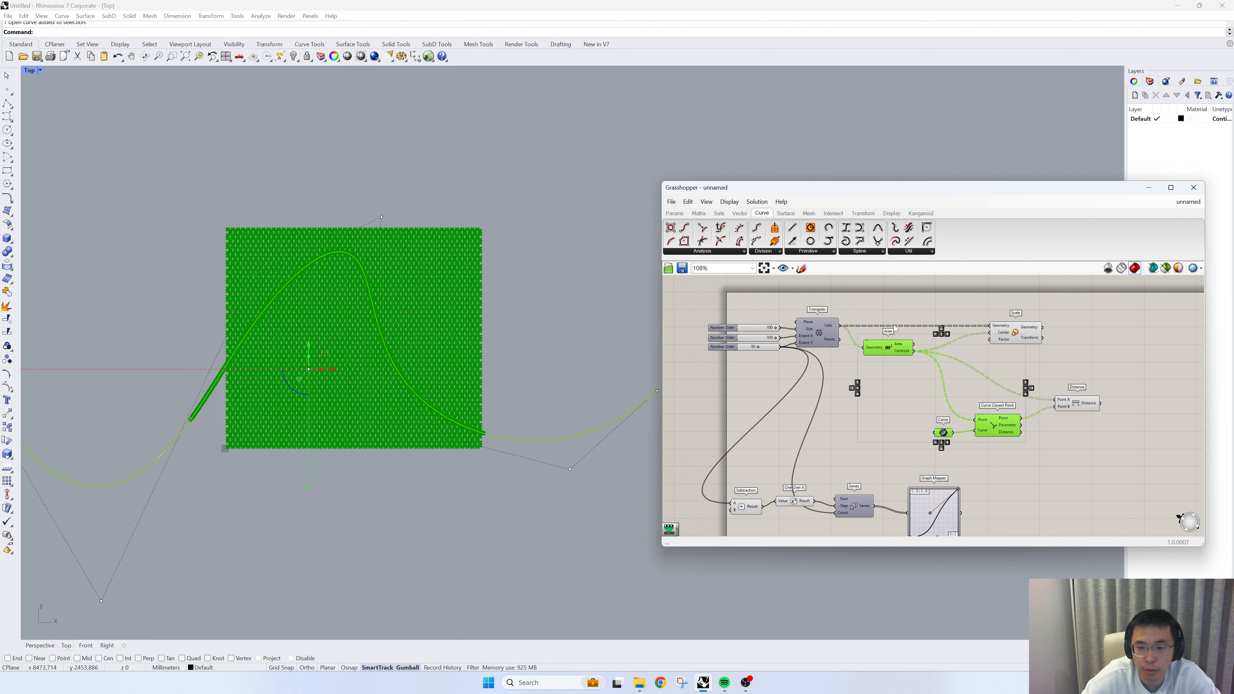
right_click(899, 305)
left_click(916, 318)
- Move the Subtraction-to-Graph Mapper chain farther down and place the Distance component closer to Curve Closest Point
right_click_drag(997, 501, 1007, 444)
left_click_drag(1024, 494, 756, 436)
left_click_drag(925, 447, 889, 550)
right_click_drag(951, 438, 898, 528)
scroll(1055, 439, "up", 2)
left_click_drag(1040, 428, 1026, 412)
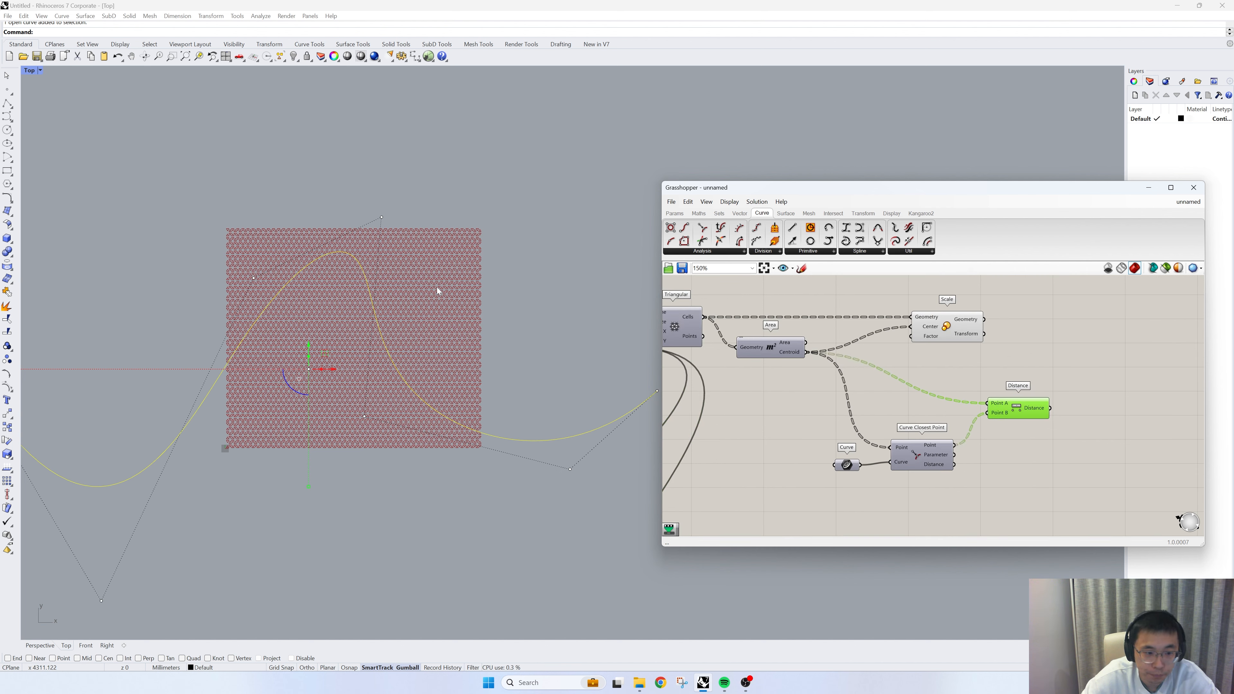
scroll(384, 270, "up", 2)
left_click(934, 384)
right_click_drag(994, 368, 893, 395)
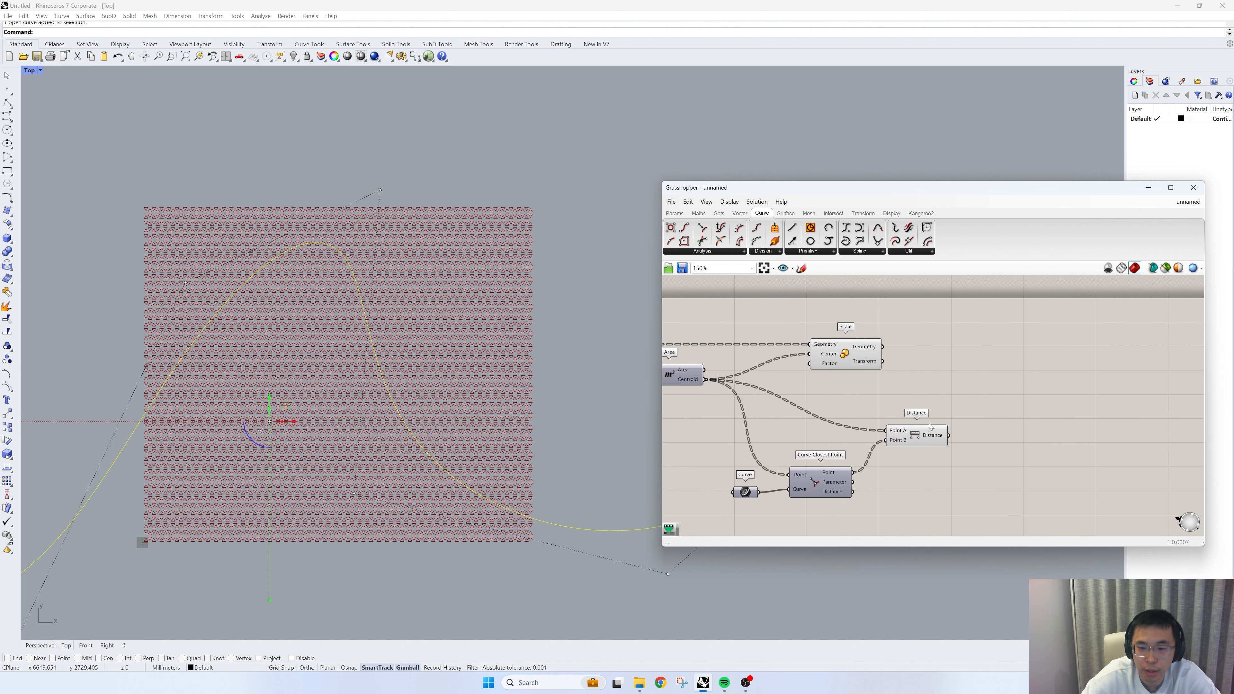
mouse_move(932, 433)
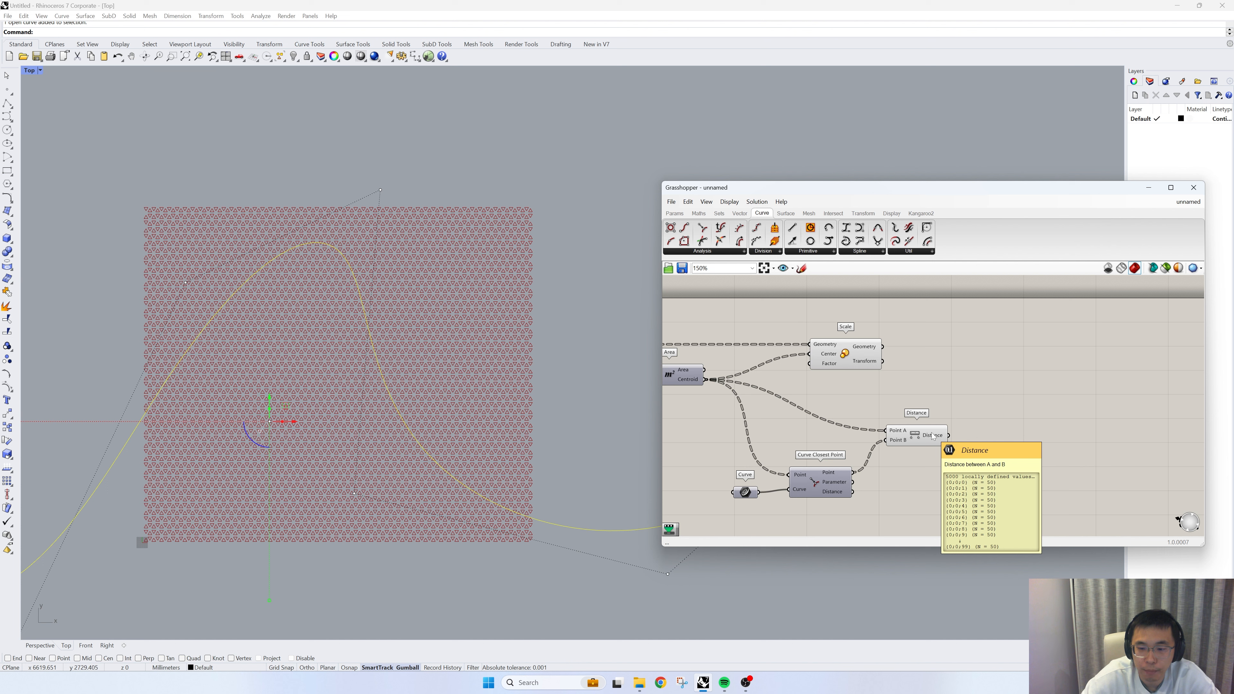
double_click(1040, 462)
type("rema")
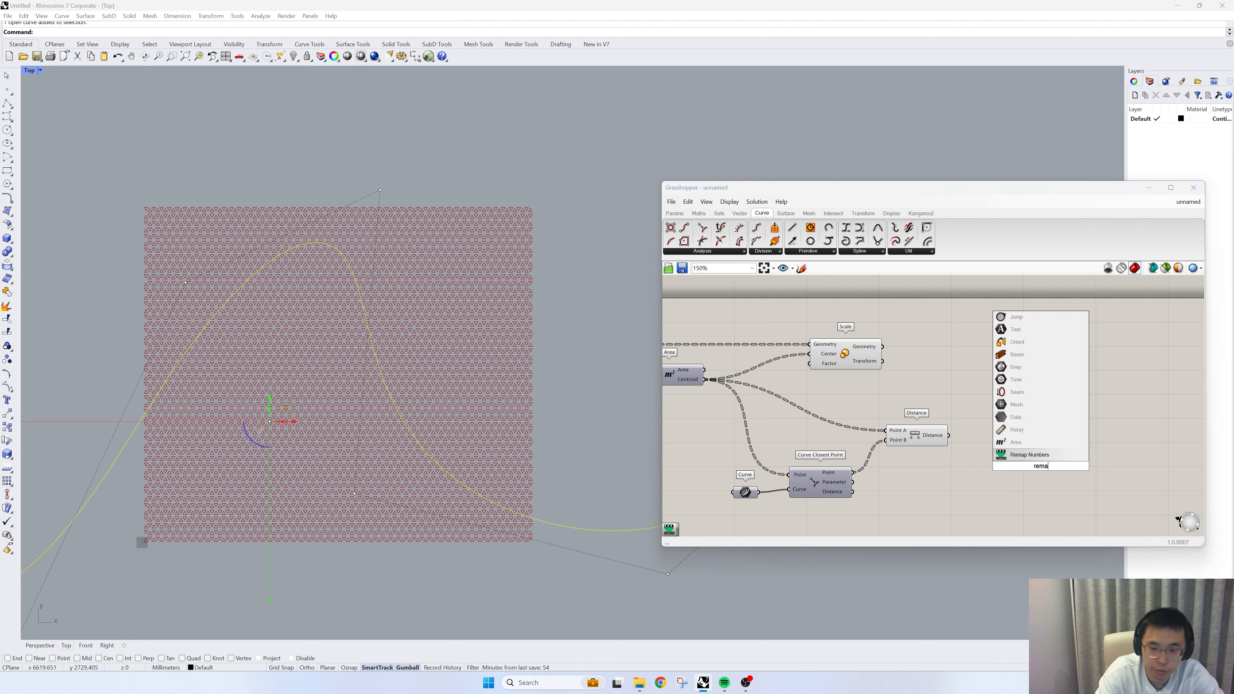
type("p")
left_click(978, 482)
- Add a Panel wired to the Distance output and enlarge it to read the list of distances
double_click(978, 481)
type("/")
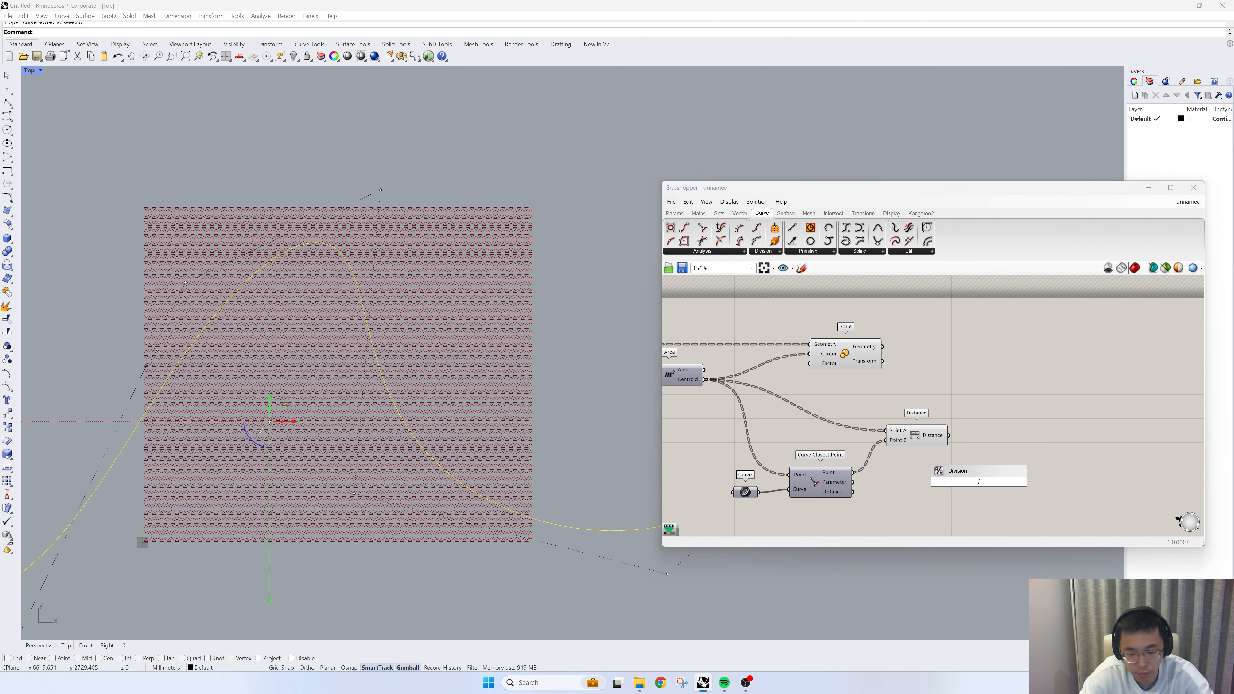
type("/")
key("Return")
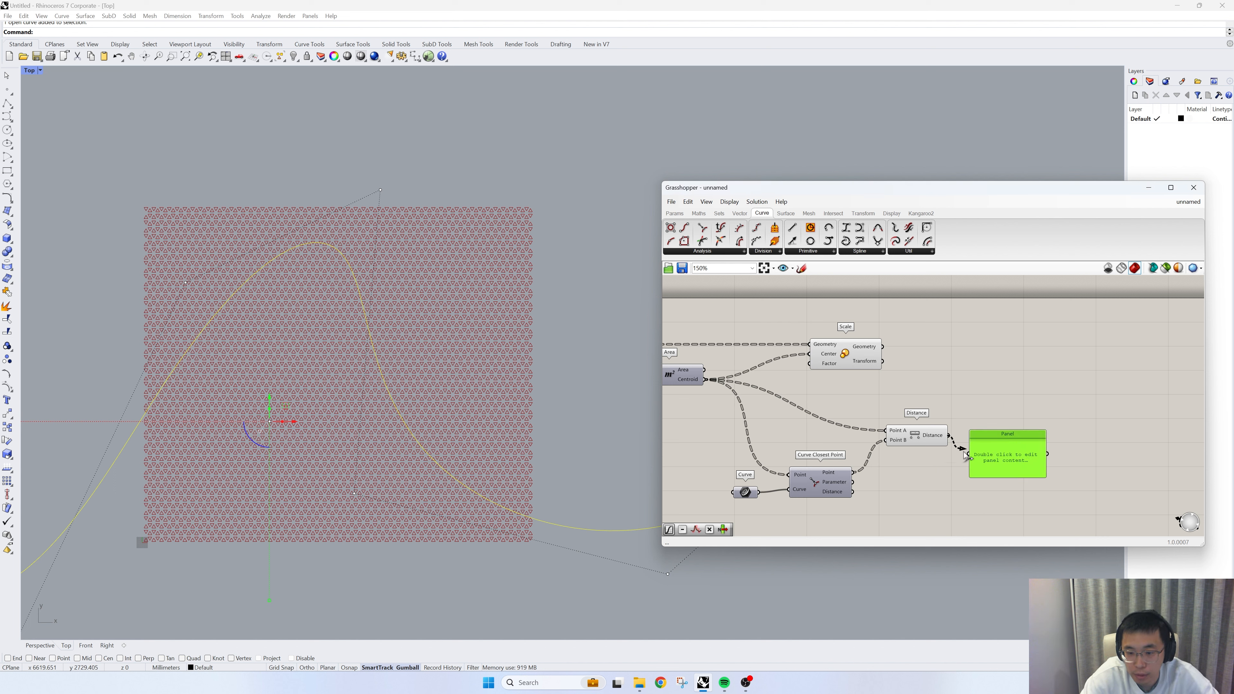
left_click_drag(964, 456, 995, 298)
scroll(993, 314, "up", 2)
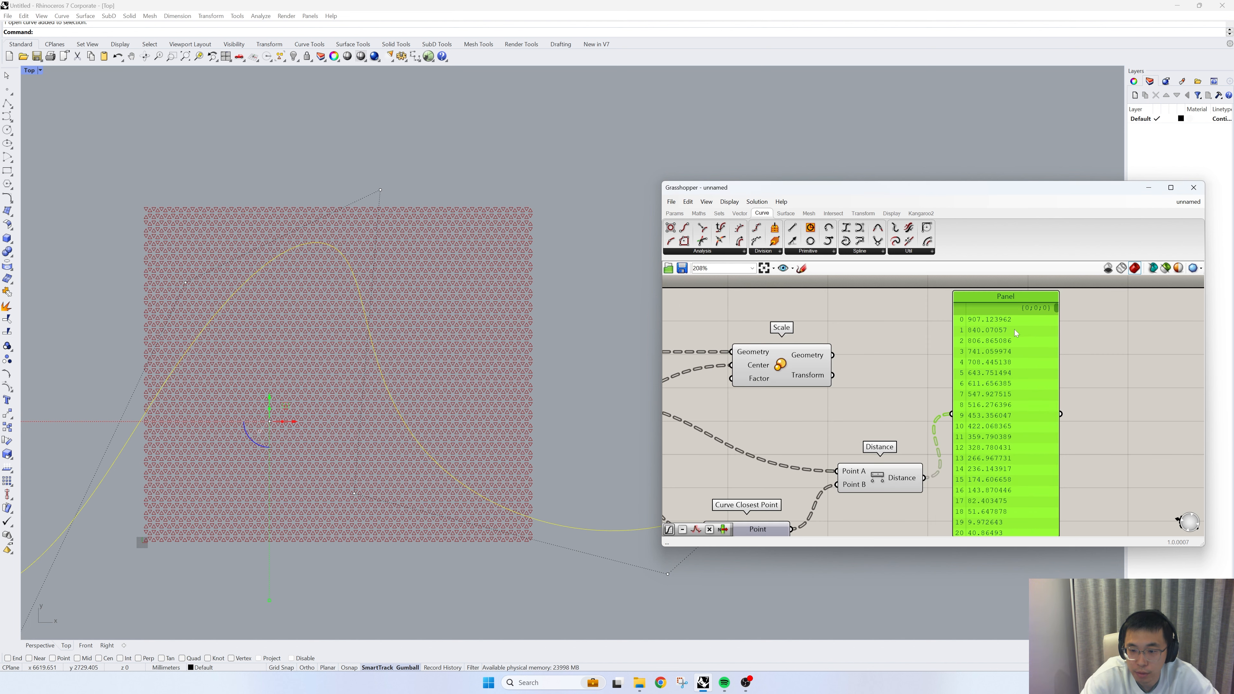
scroll(985, 336, "down", 1)
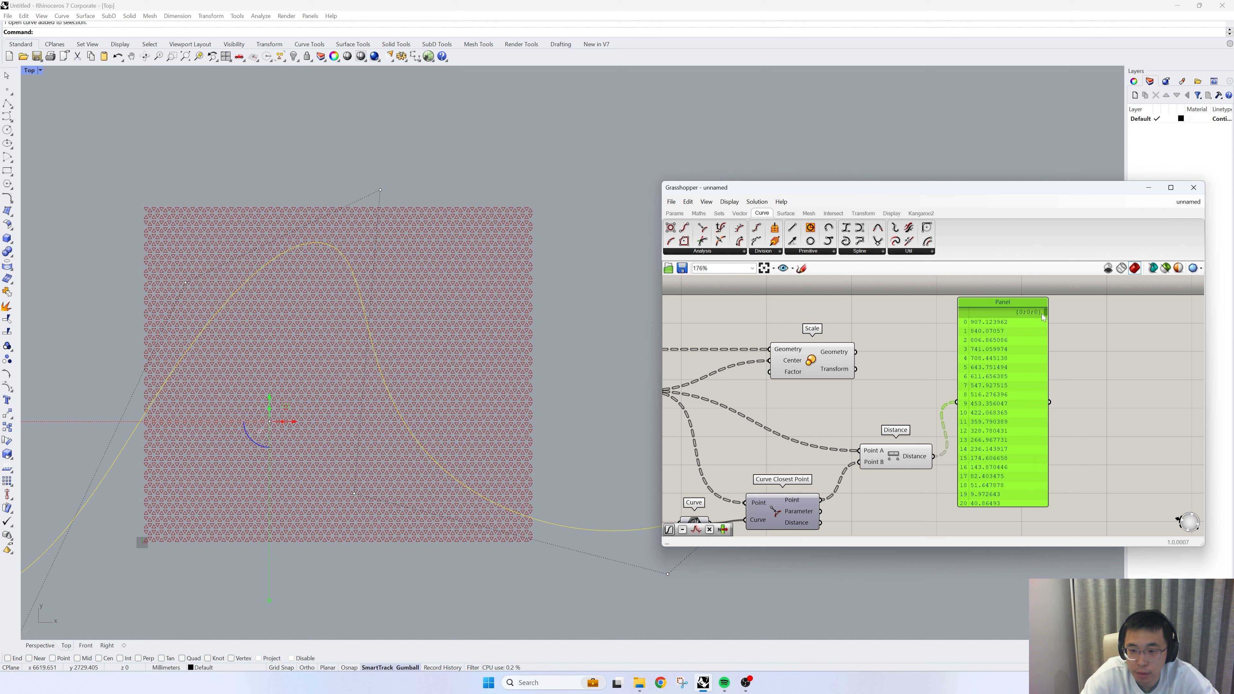
- Look through the list of distances in the Panel and move the Panel farther away from the Distance component
mouse_move(1044, 312)
left_mouse_down()
mouse_move(1039, 389)
mouse_move(1037, 310)
left_mouse_up()
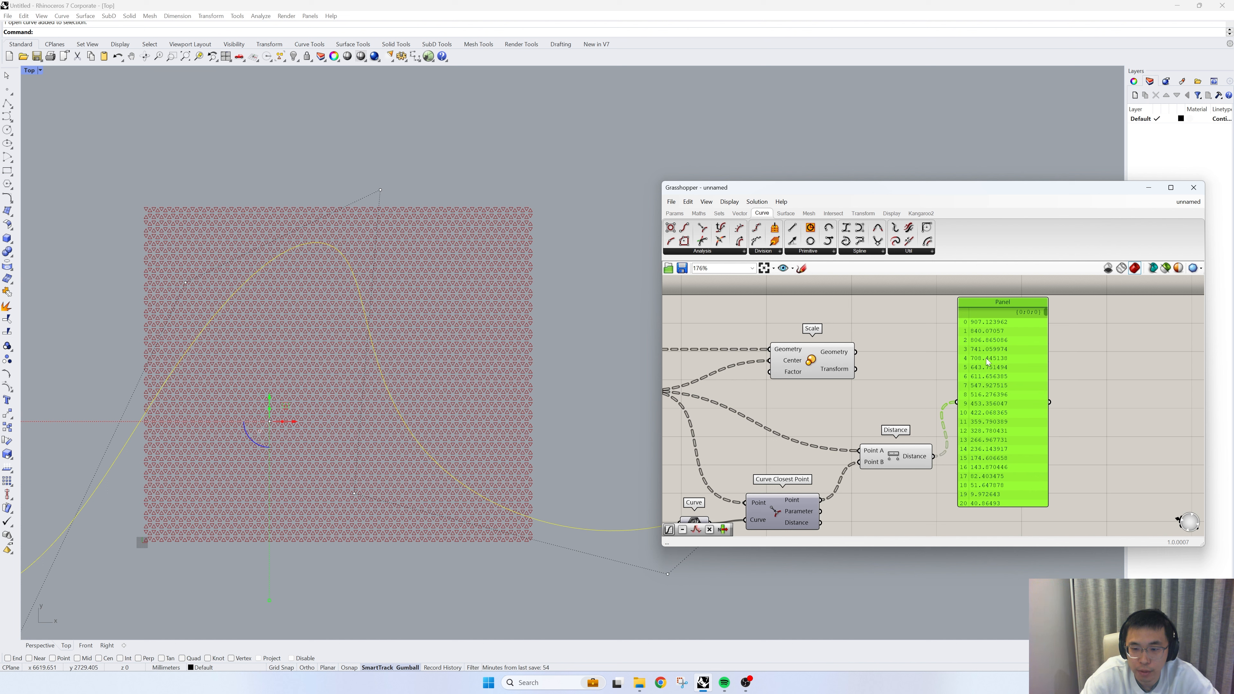
left_click_drag(986, 357, 1015, 367)
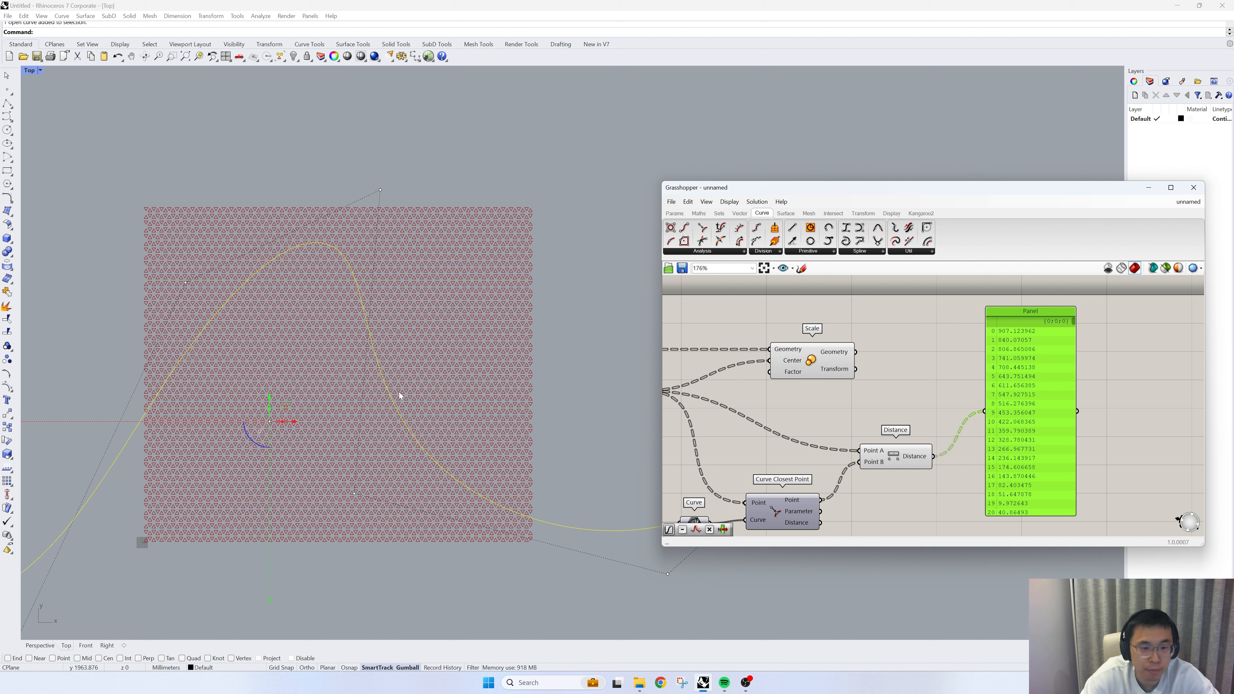
left_click_drag(1028, 422, 1106, 420)
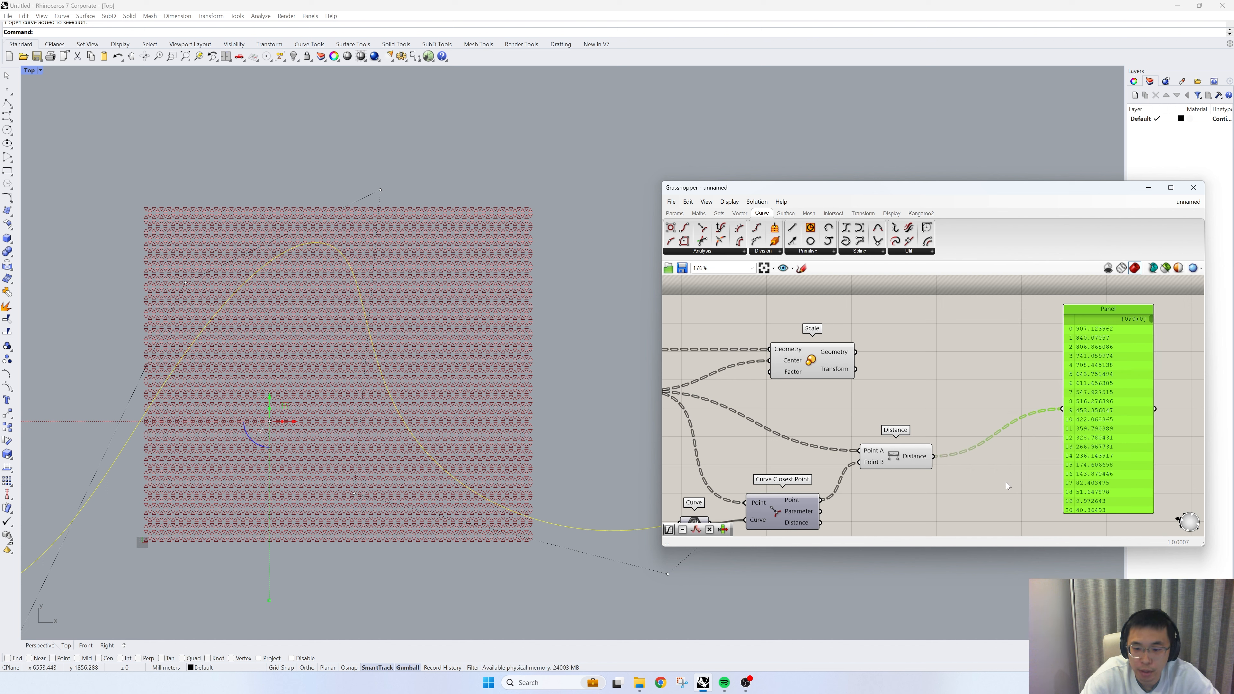
- Add a Remap Numbers component after Distance and wire the Distance output into its Value input
double_click(1005, 483)
type("reamp")
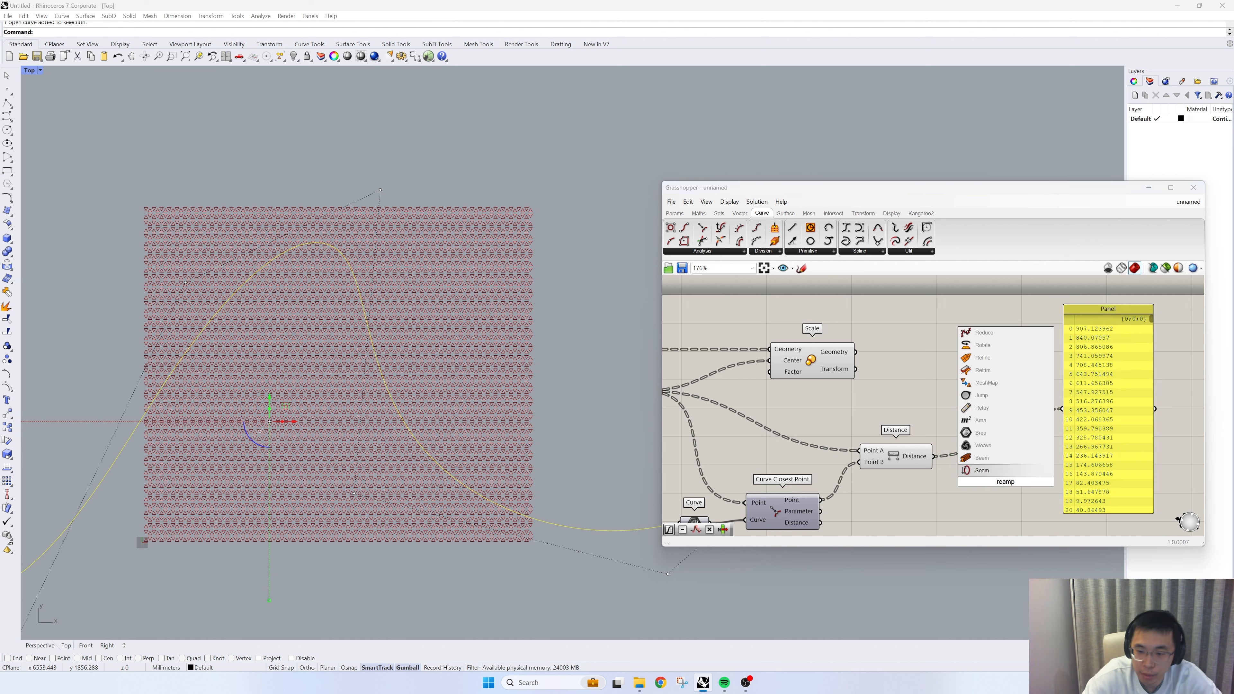
key("BackSpace")
key("BackSpace")
key("BackSpace")
type("map")
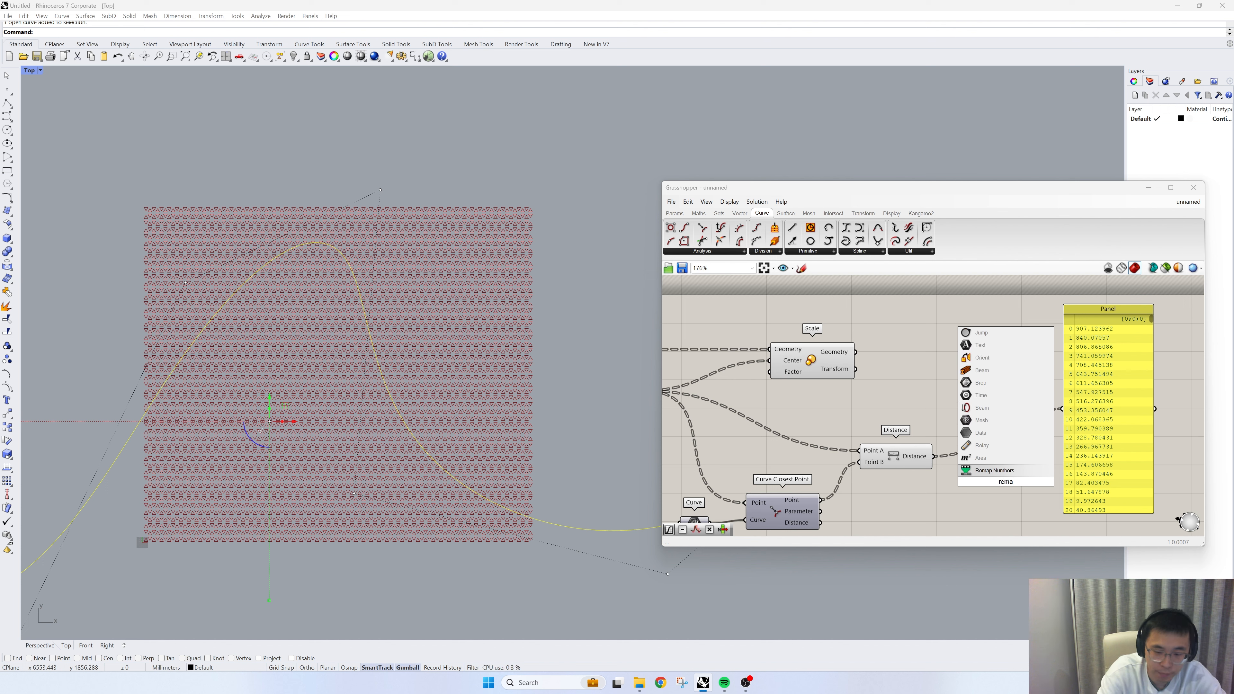
left_click(992, 474)
right_click_drag(993, 474, 912, 423)
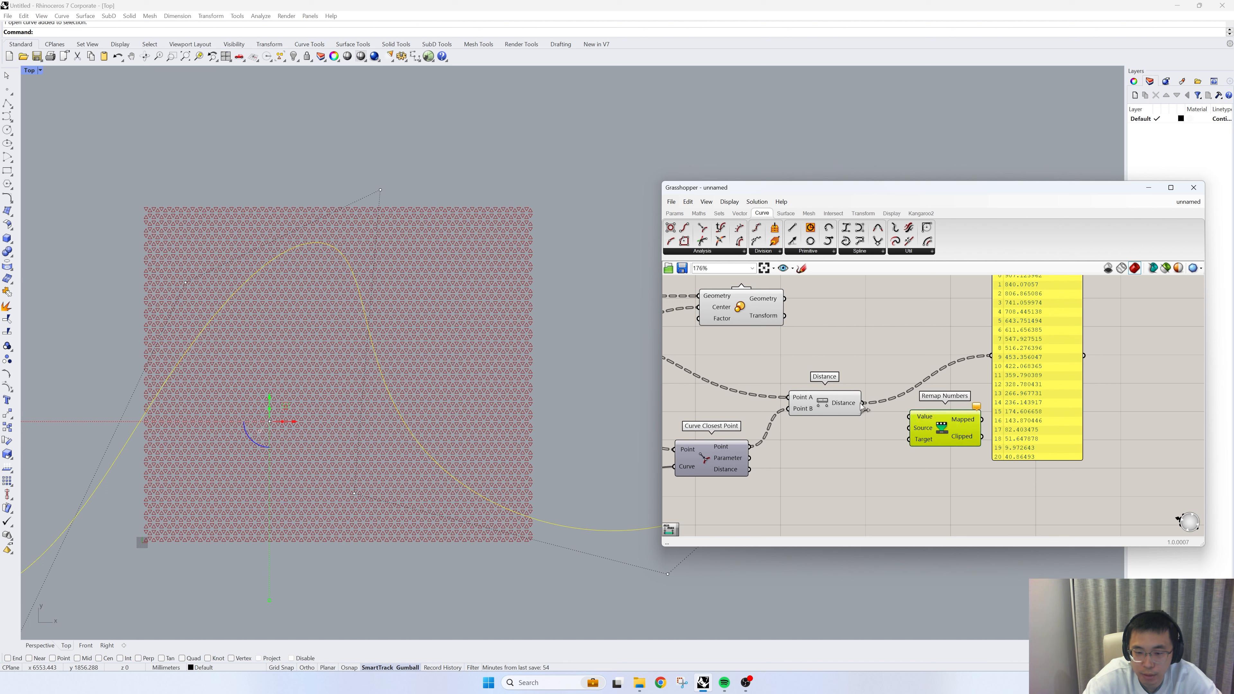
- Add a Bounds component below Distance, wiring the distances into Numbers and its Domain output into Remap Numbers' Source
double_click(874, 464)
type("bou")
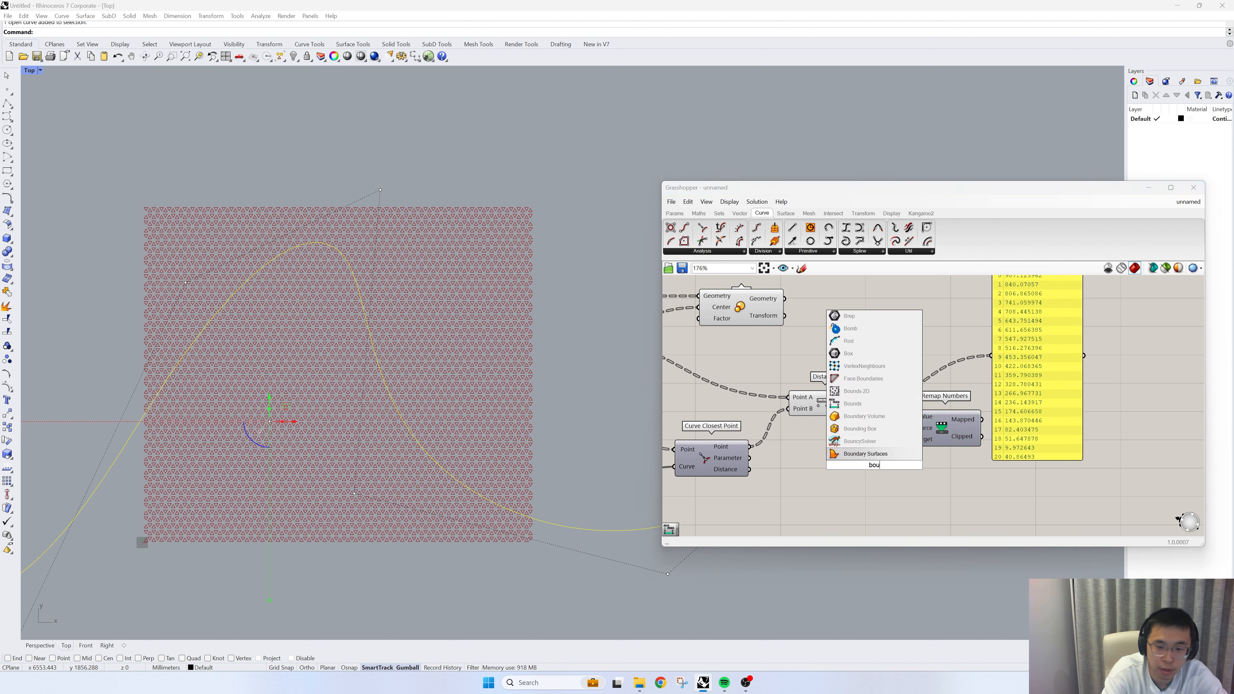
type("nd")
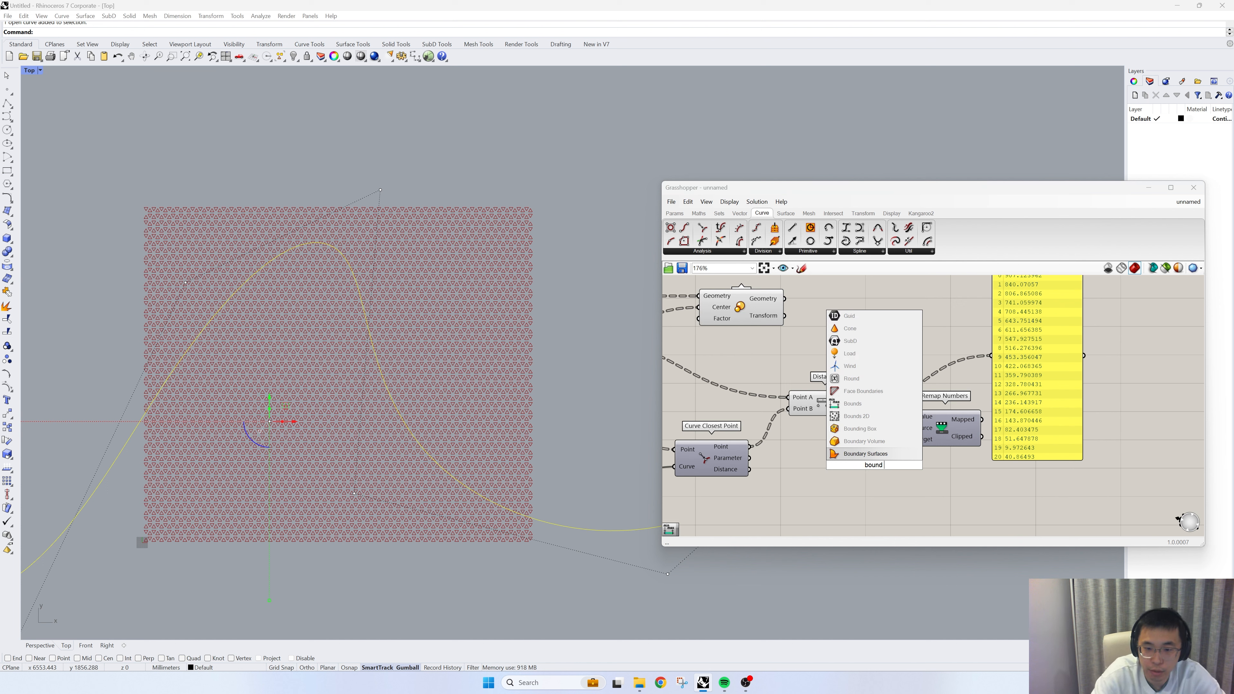
left_click(874, 422)
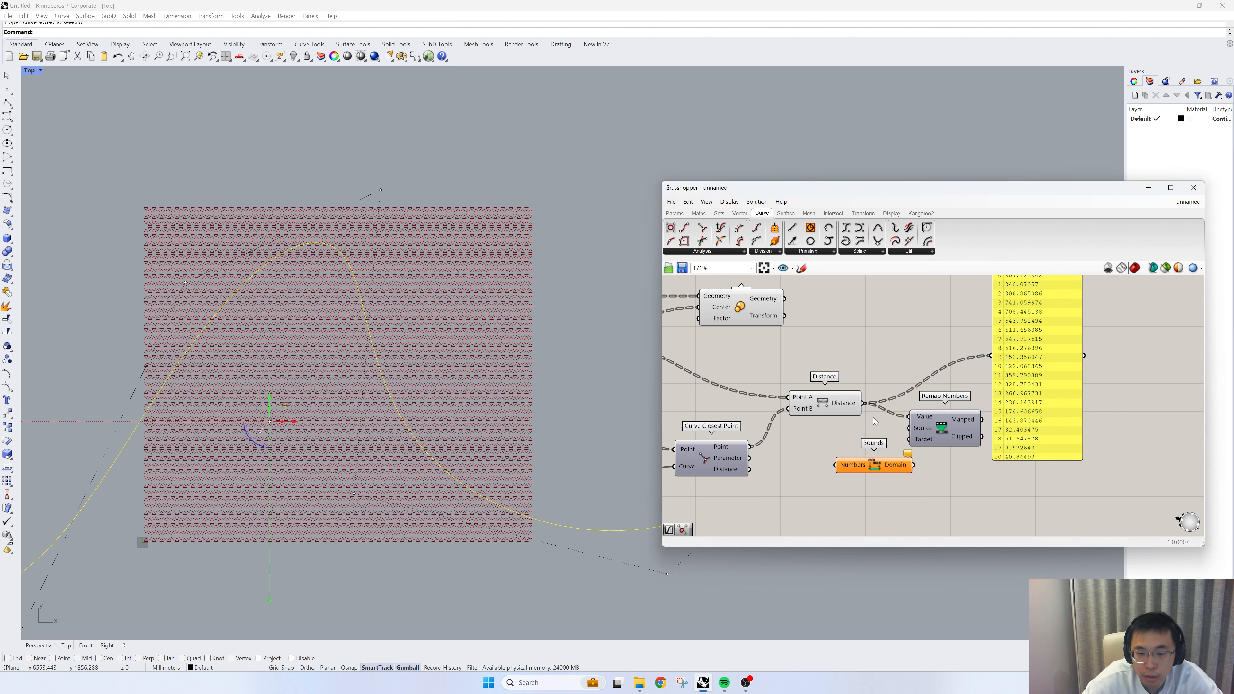
left_click_drag(862, 412, 914, 431)
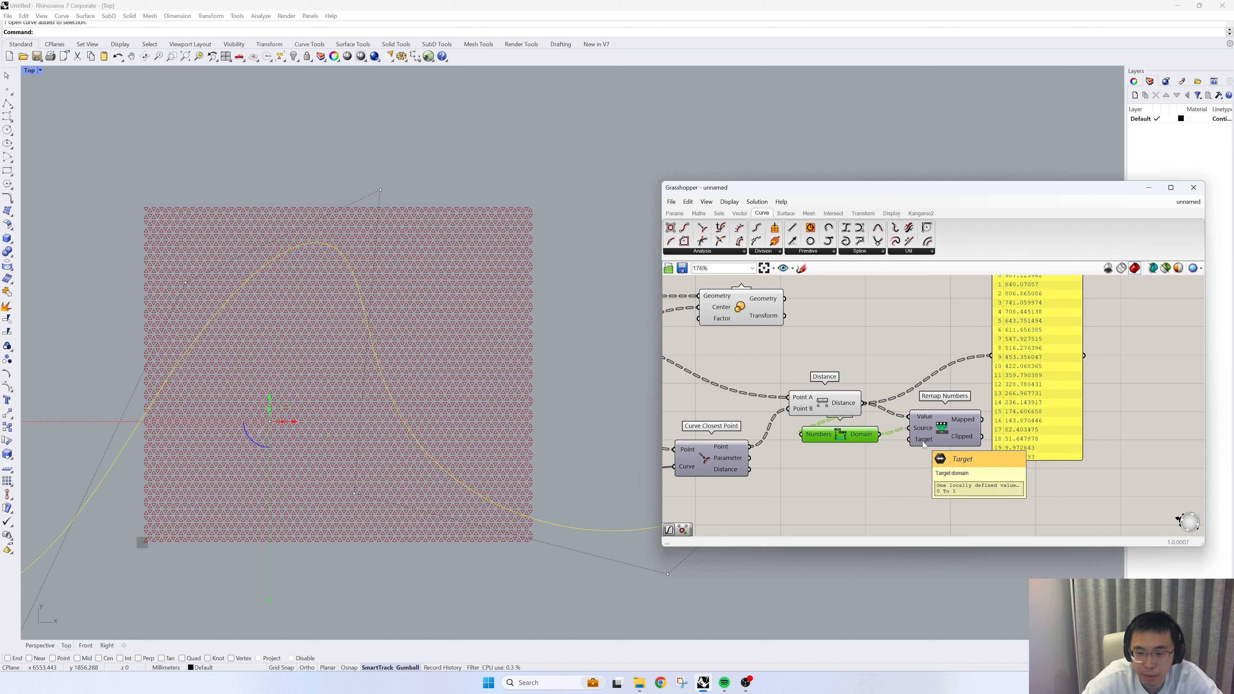
- Delete the distance Panel and move Bounds and Remap Numbers farther away from the Distance component
right_click_drag(924, 444, 832, 482)
left_click(952, 439)
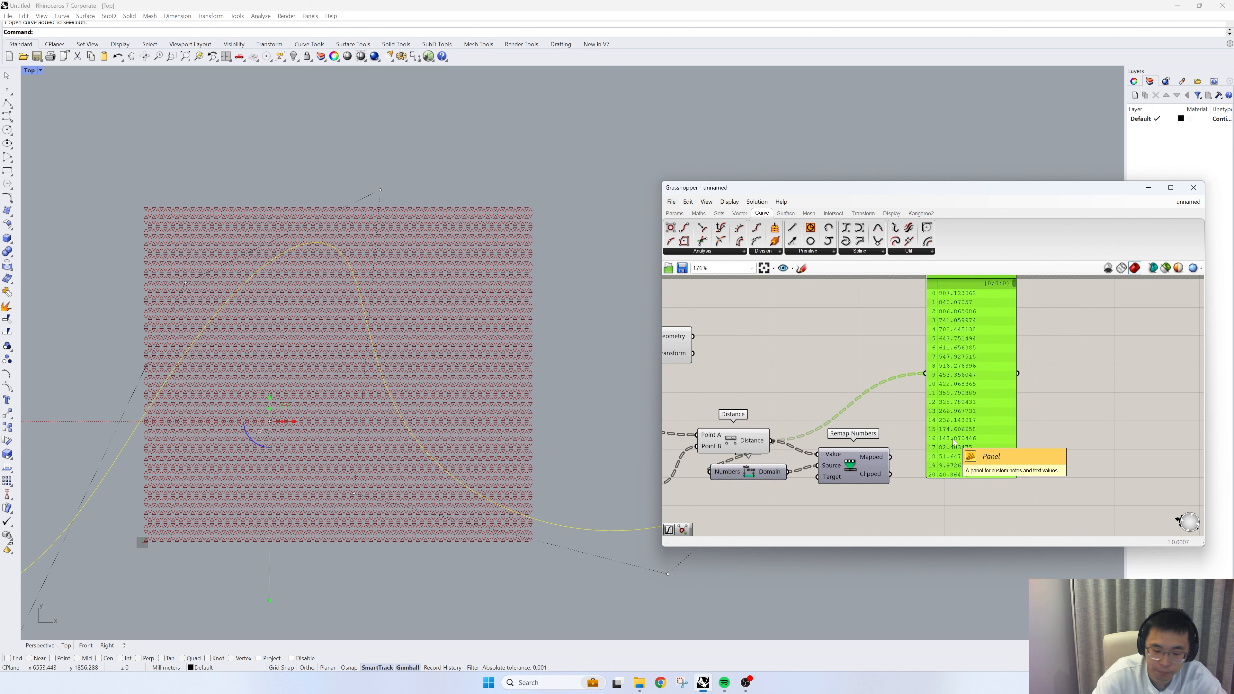
key("Delete")
left_click_drag(887, 503, 748, 462)
left_click_drag(851, 468, 965, 479)
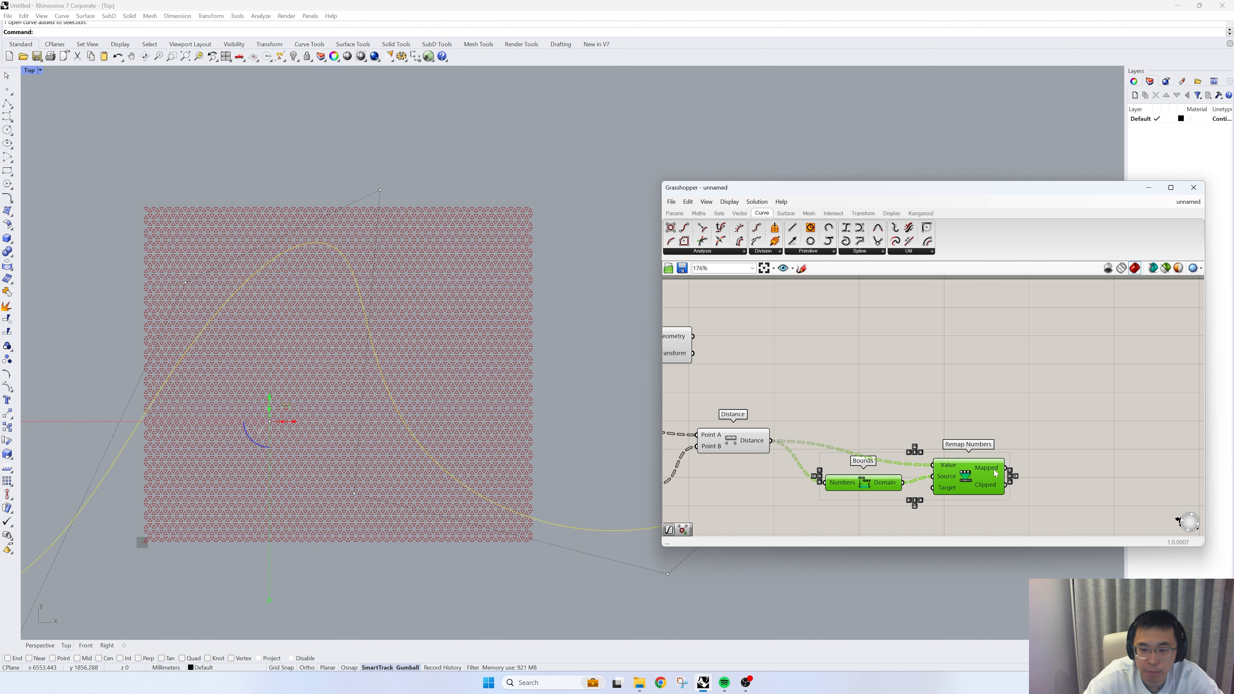
mouse_move(995, 473)
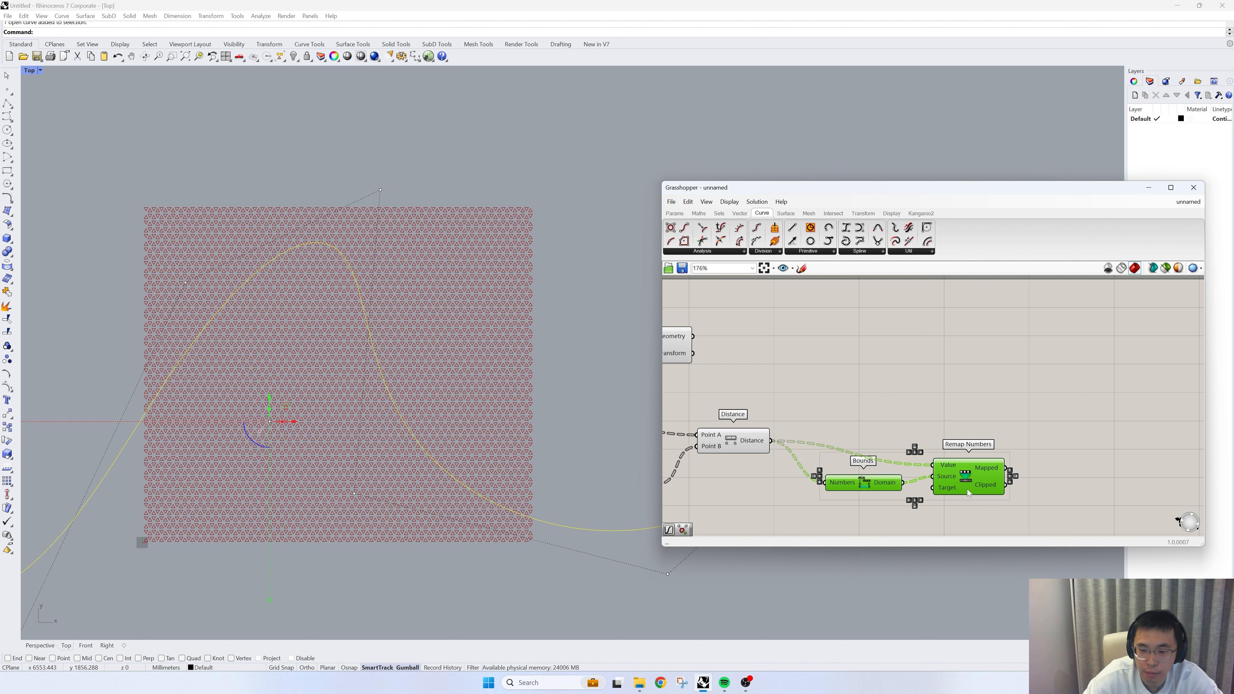
- Add a Graph Mapper component in the free canvas area beyond Remap Numbers
right_click_drag(1013, 453, 907, 456)
double_click(984, 422)
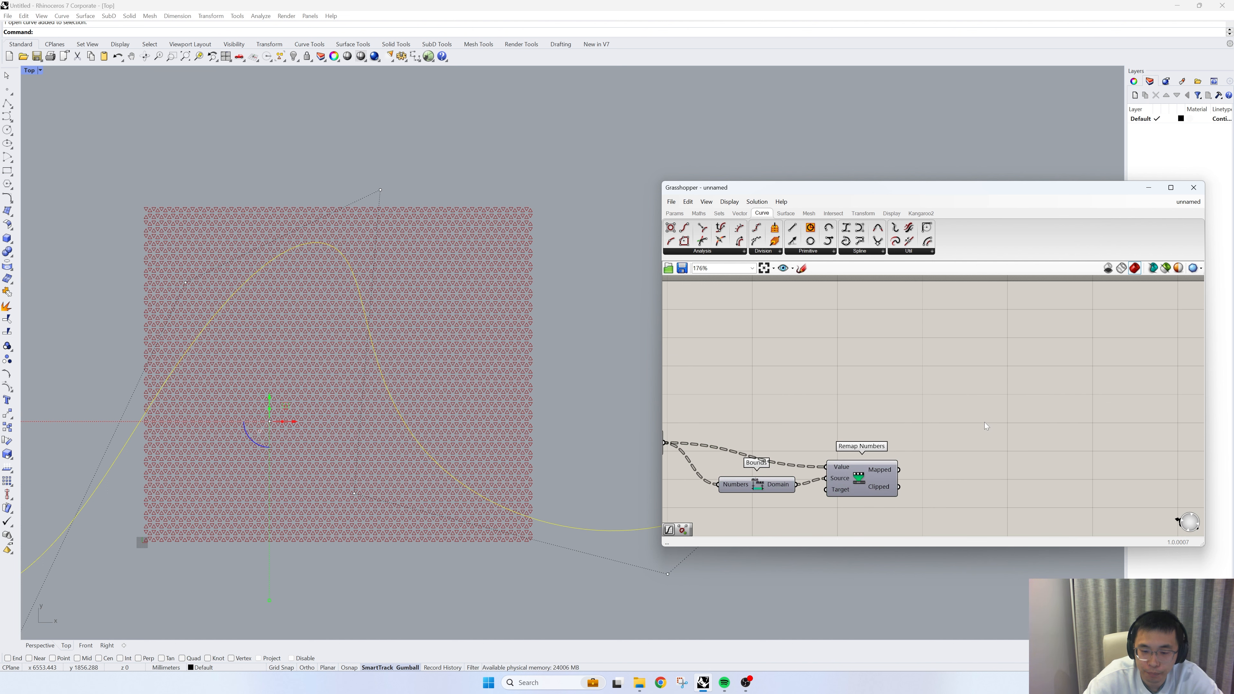
type("grapoh")
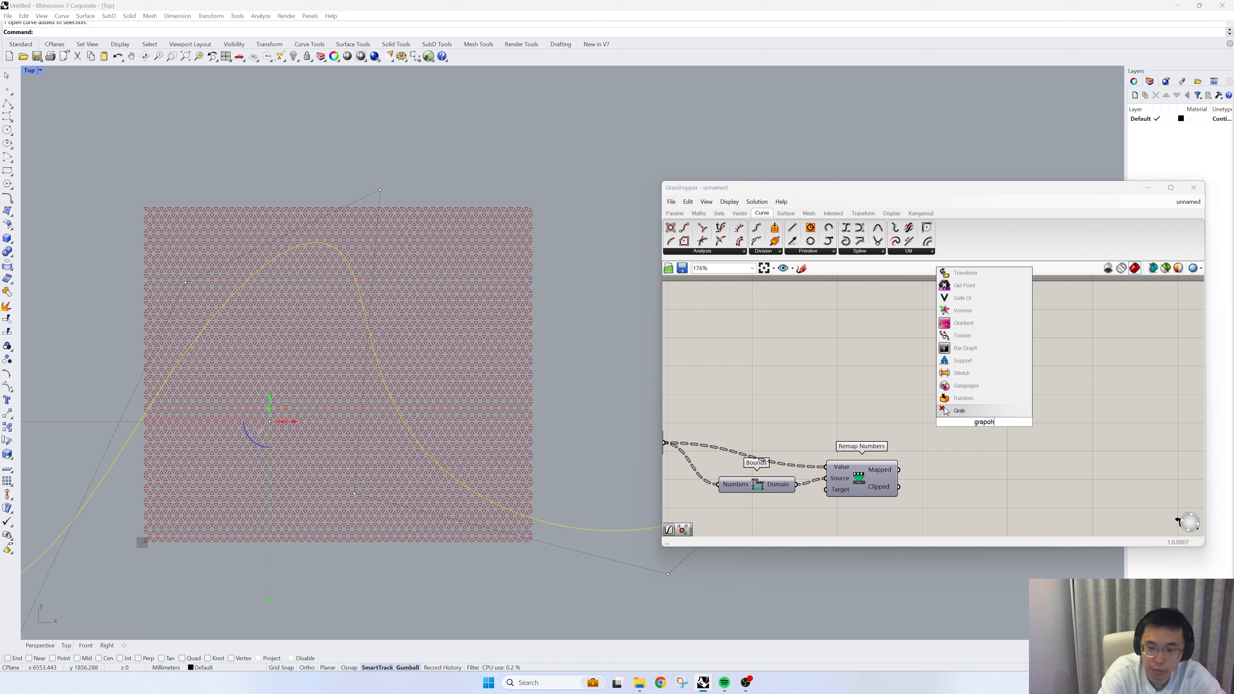
key("BackSpace")
key("BackSpace")
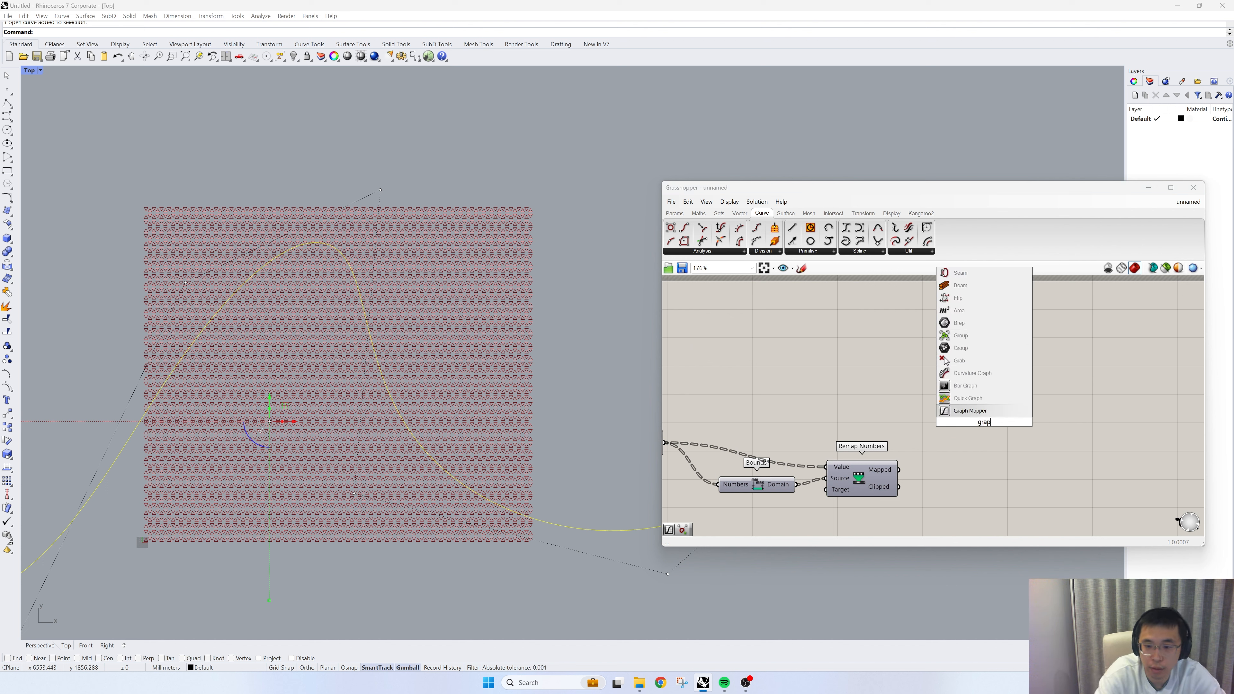
left_click(997, 413)
- Set the new Graph Mapper's graph type to Bezier, wire Remap Numbers' Mapped output into it and align it with Remap Numbers
right_click(955, 445)
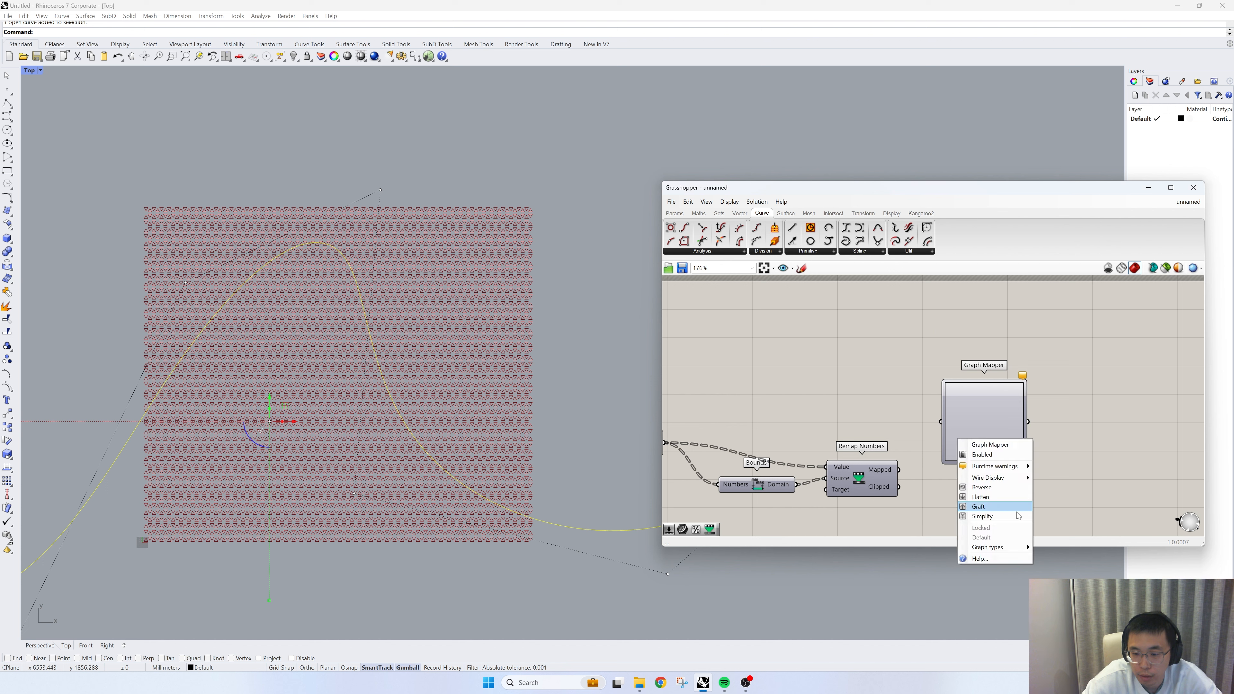
mouse_move(991, 547)
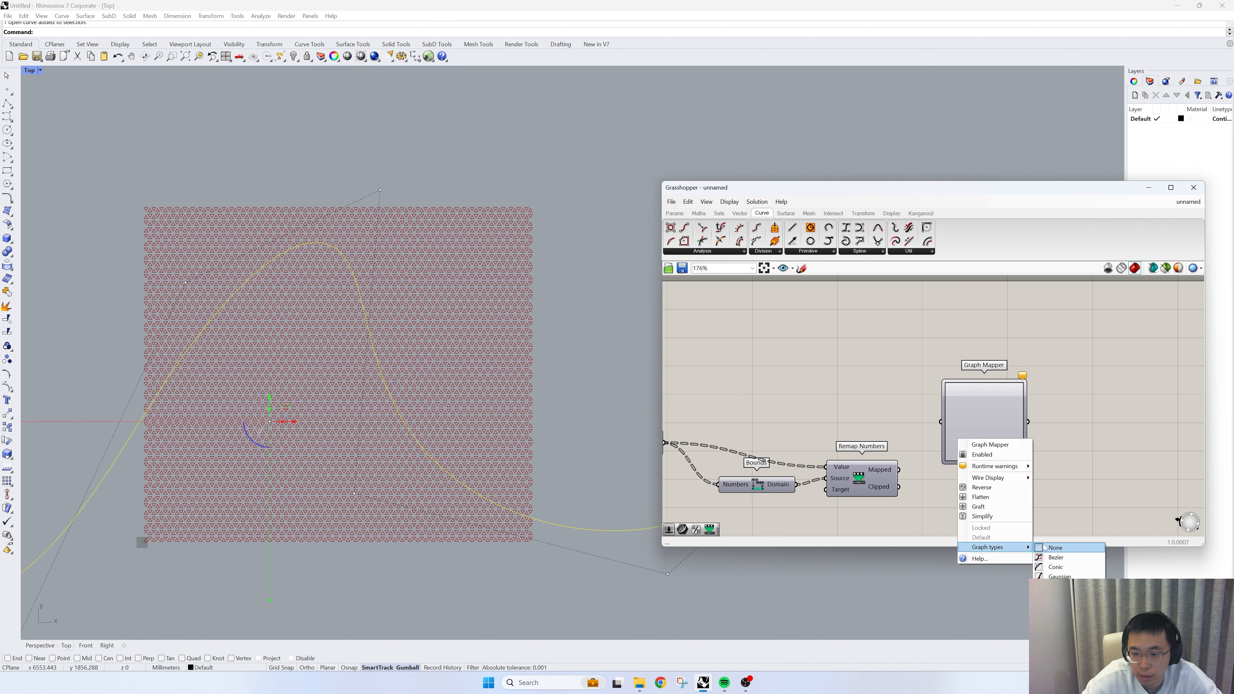
left_click(1056, 557)
left_click_drag(1003, 402, 974, 382)
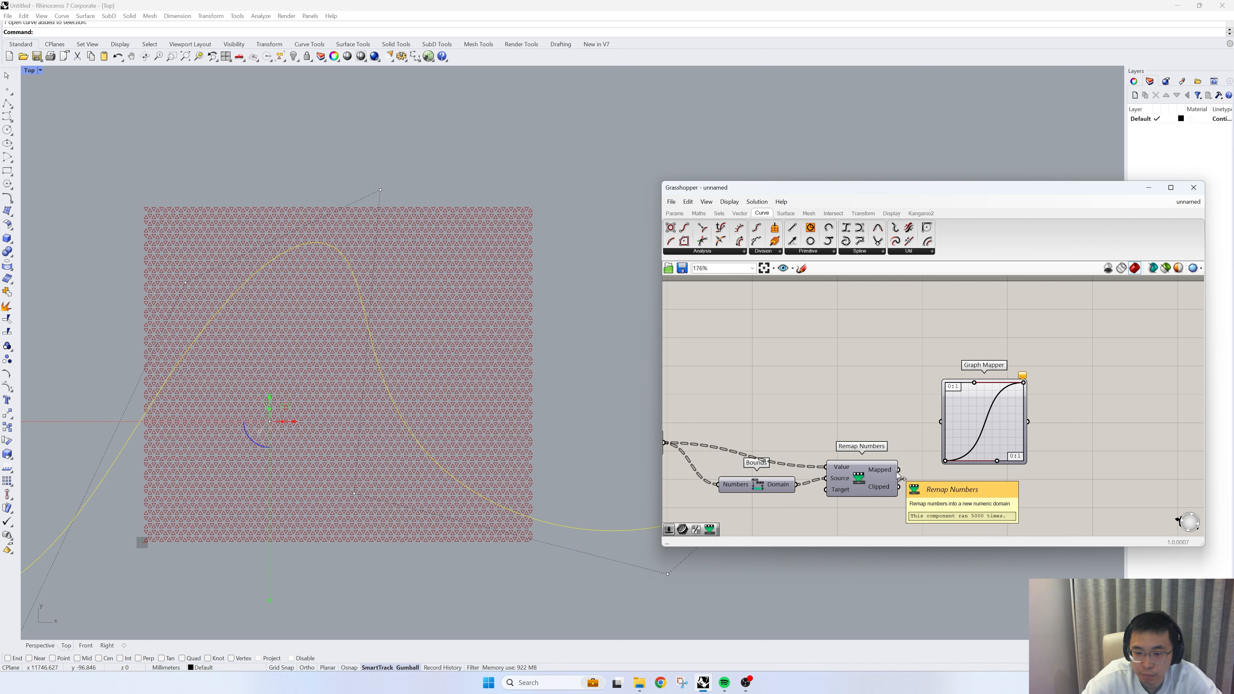
left_click_drag(898, 469, 935, 426)
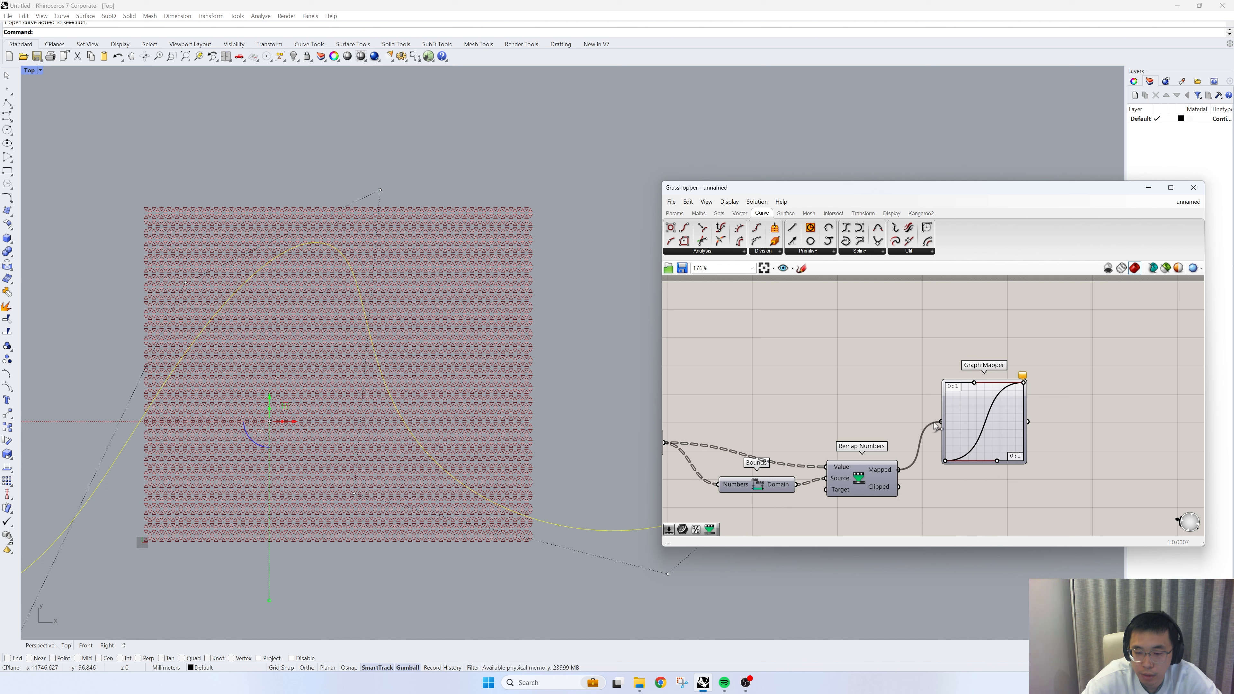
left_click(958, 433)
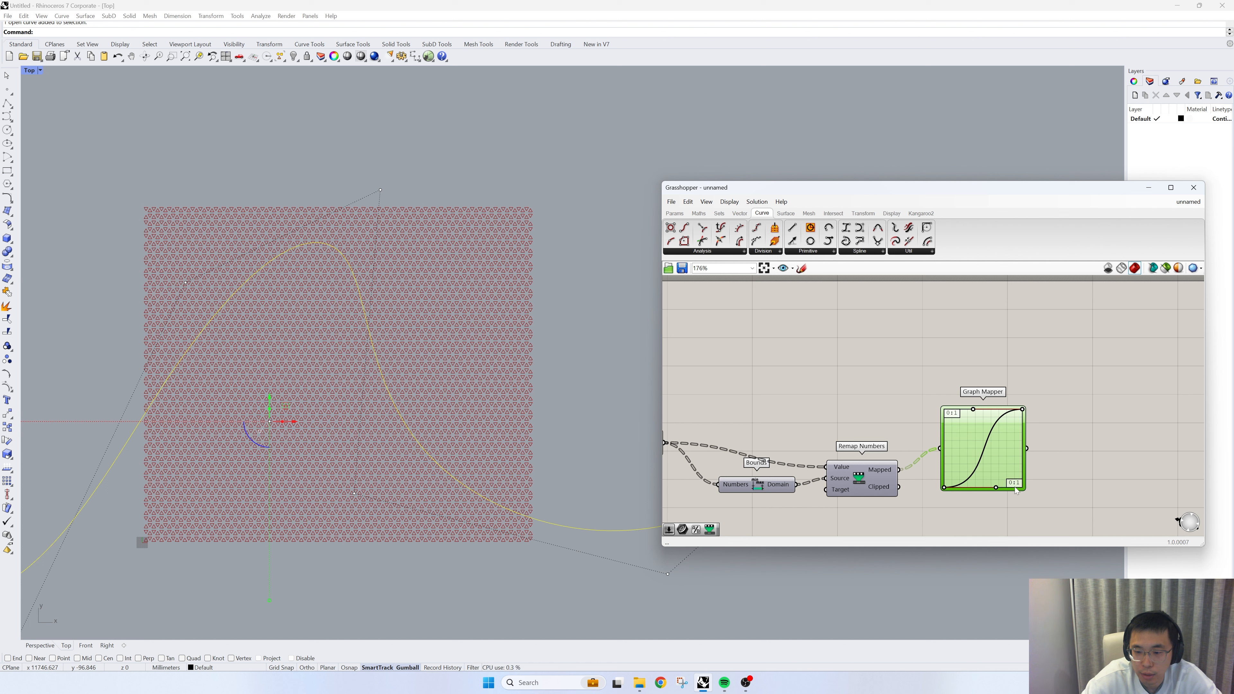
- Set the Graph Mapper's Y range to run from 0.5 to 0.9
scroll(1019, 481, "up", 3)
double_click(981, 432)
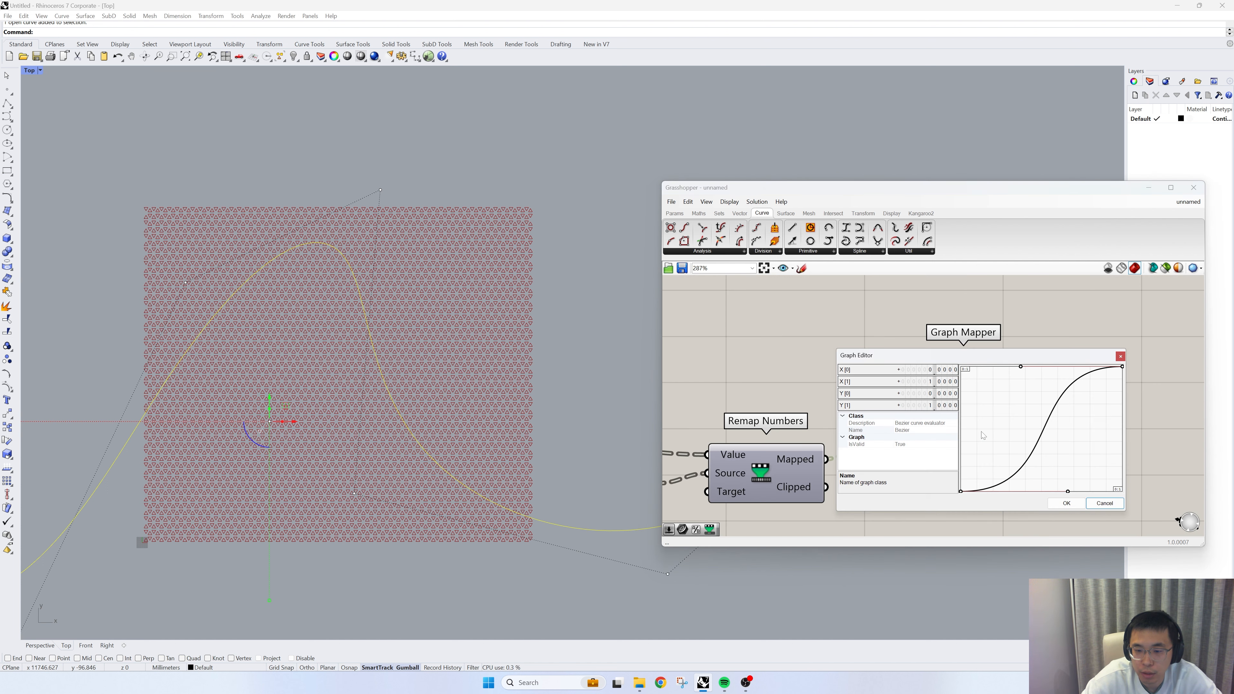
double_click(913, 394)
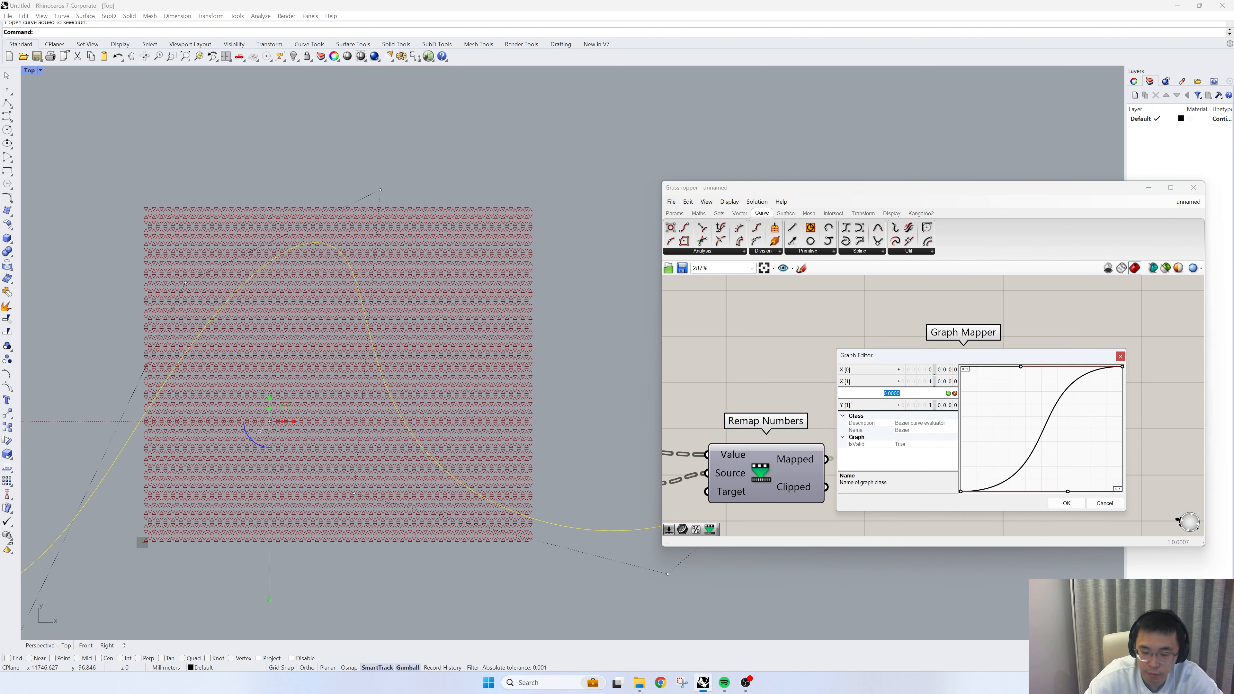
type("0.5")
key("Tab")
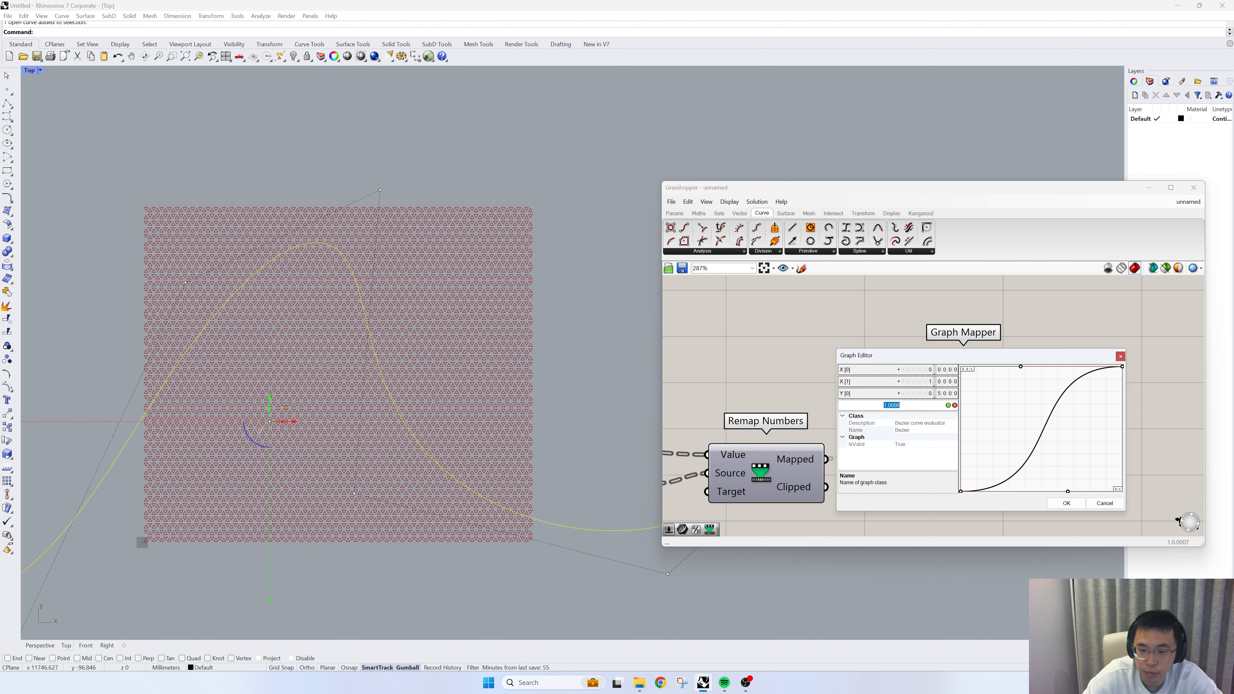
type("0.9")
key("Return")
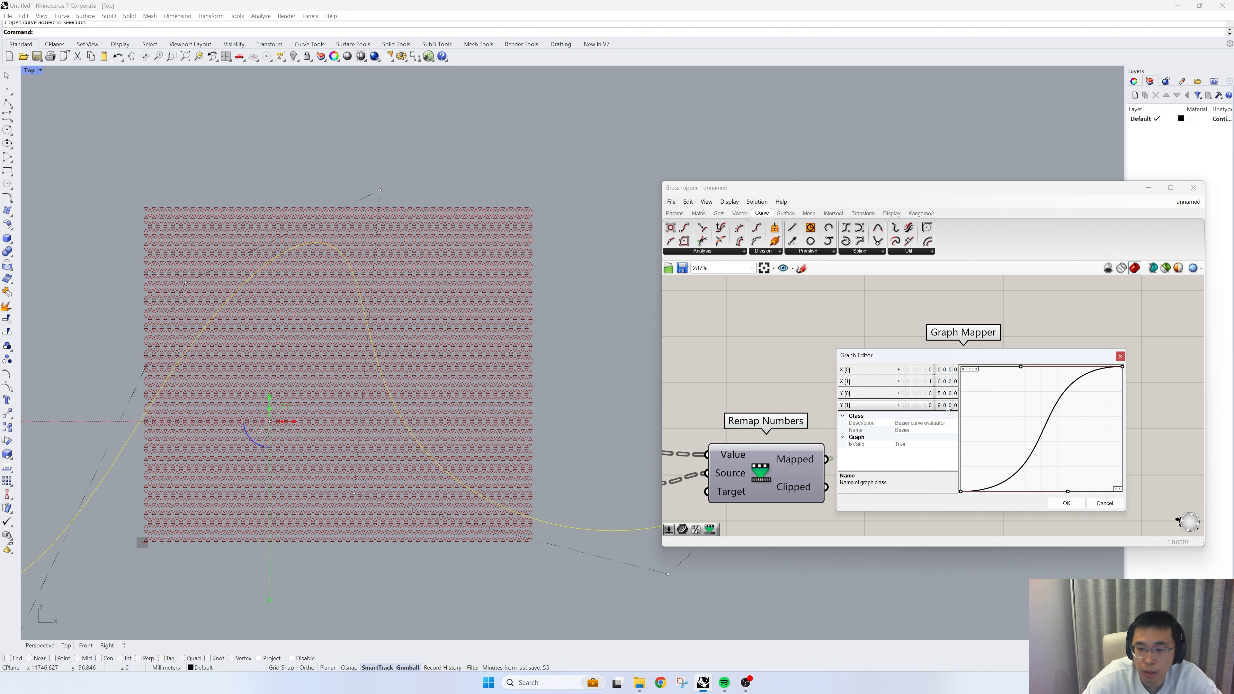
left_click(1066, 503)
scroll(1006, 470, "down", 4)
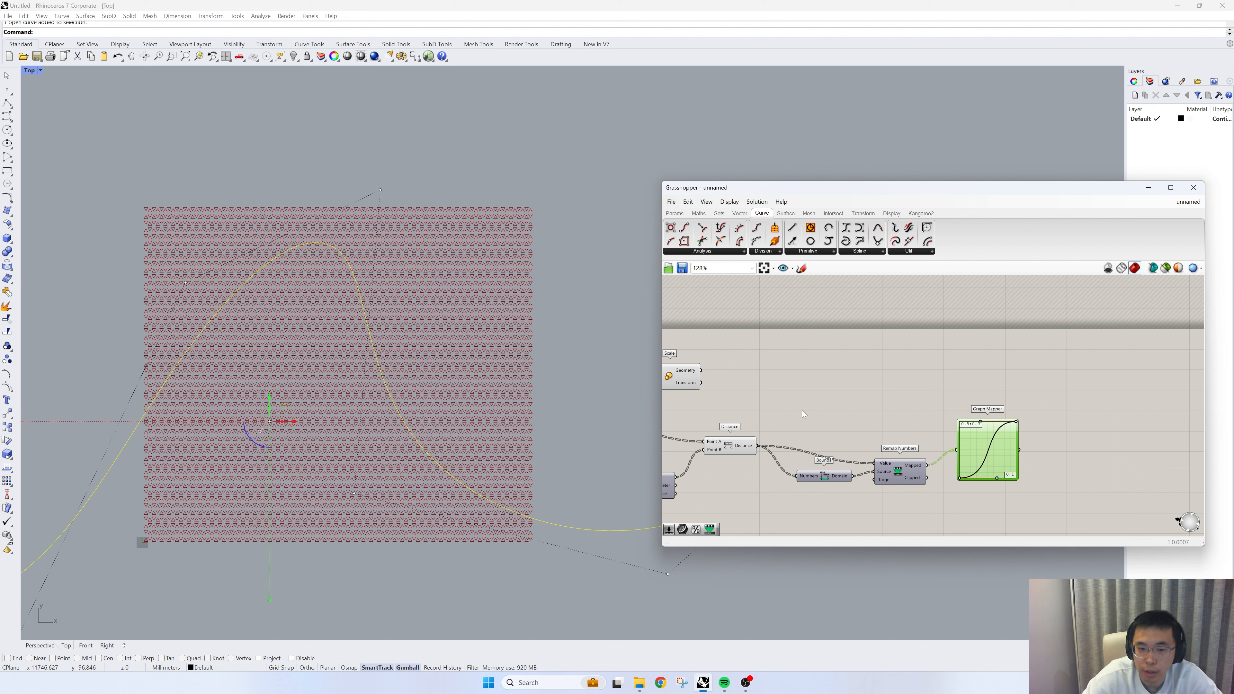
- Move the Scale component beyond the Graph Mapper and wire the Graph Mapper output into Scale's Factor input
right_click_drag(802, 410, 850, 413)
left_click_drag(716, 379, 1137, 375)
right_click_drag(1124, 443, 966, 458)
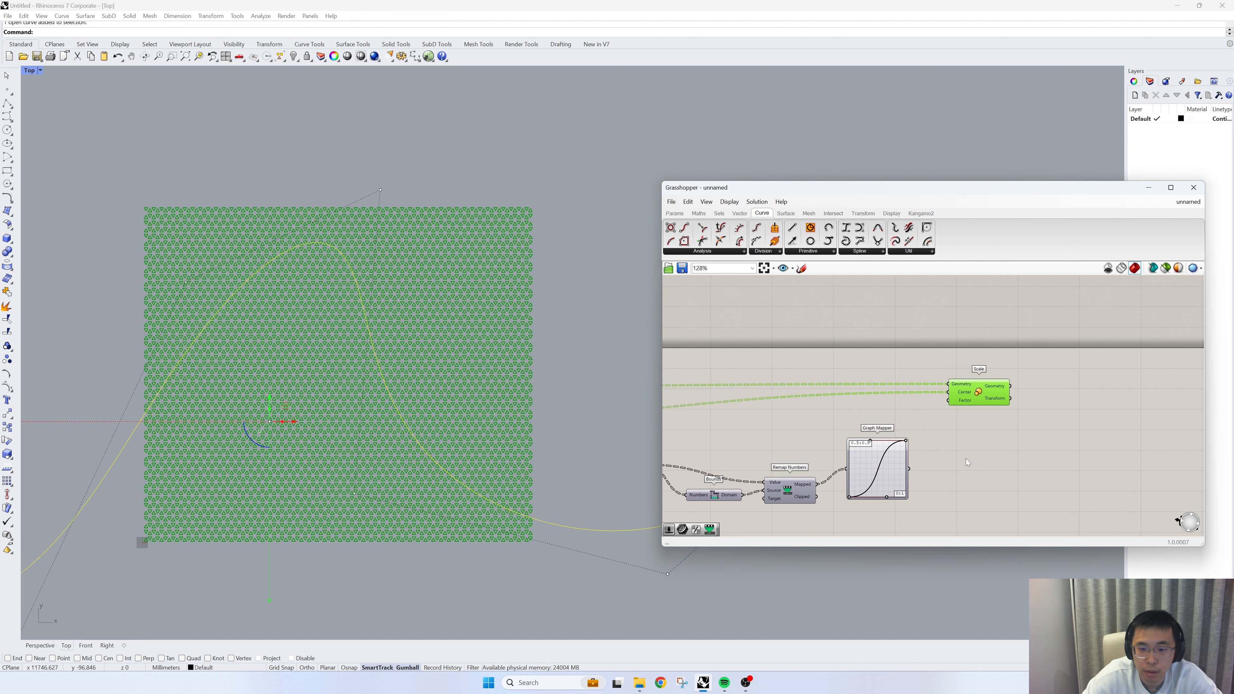
left_click_drag(930, 455, 947, 400)
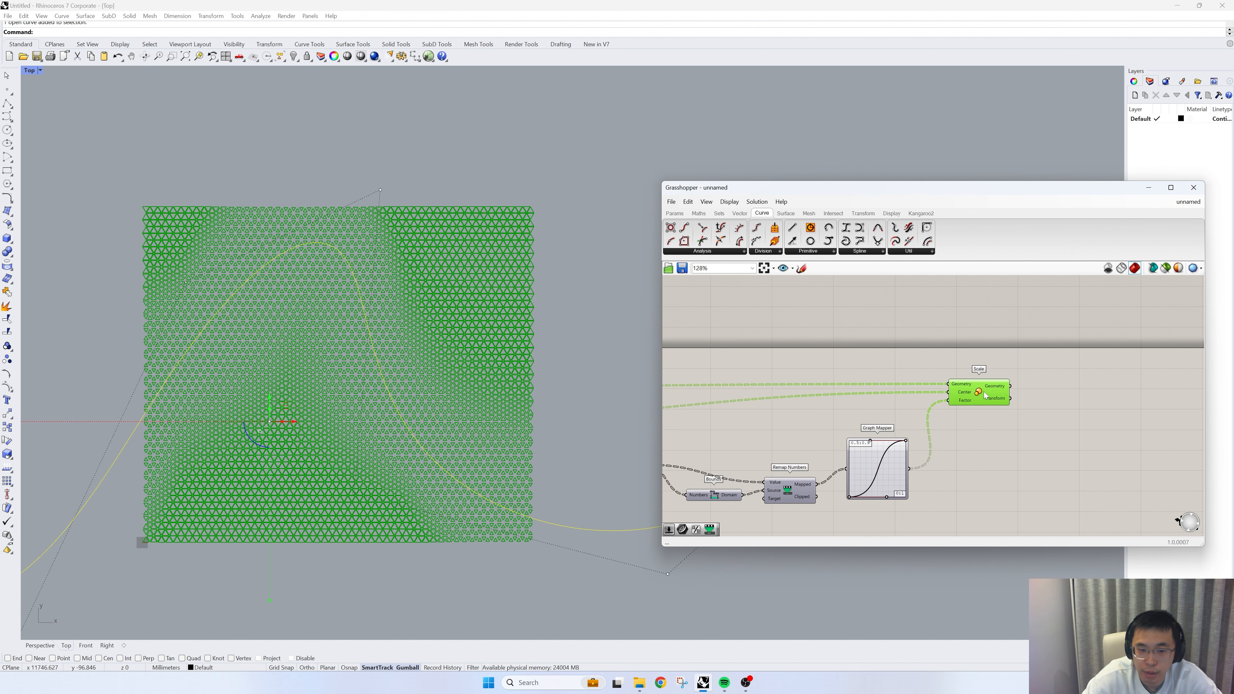
- Turn off the preview of all components from Area through Graph Mapper, then deselect the curve in the Rhino viewport
right_click_drag(877, 484, 1004, 453)
scroll(1003, 451, "down", 3)
left_click_drag(998, 493, 711, 349)
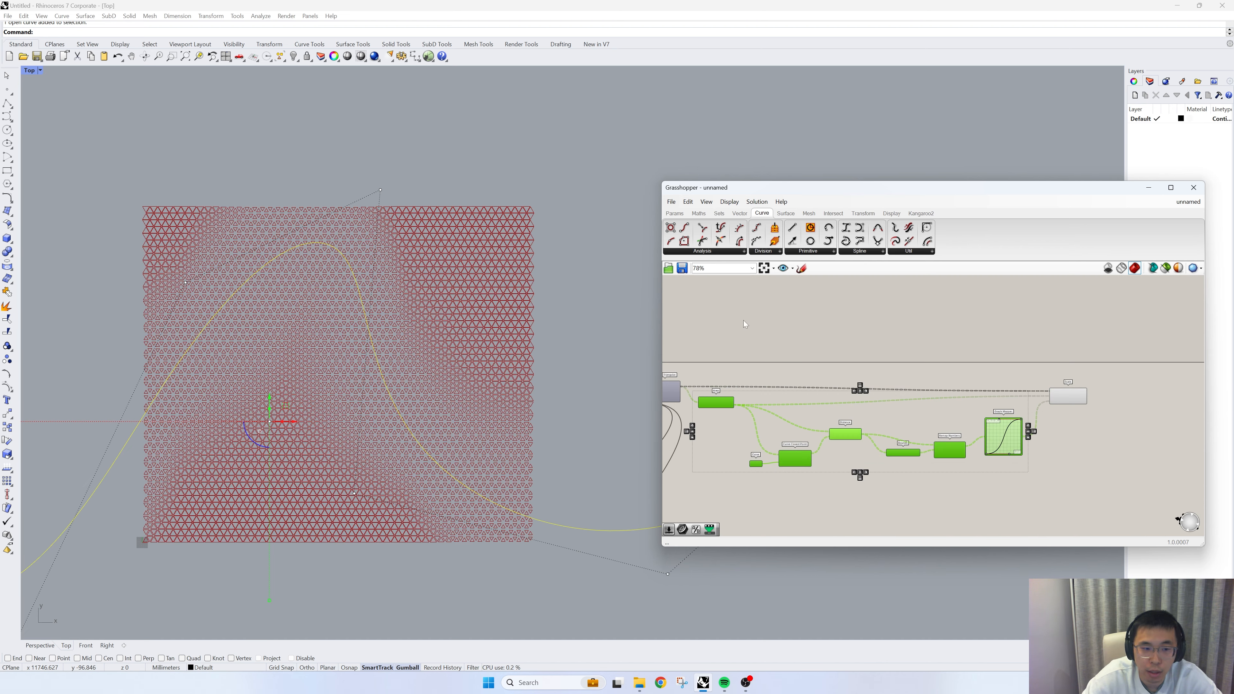
right_click(743, 321)
left_click(758, 335)
left_click(743, 334)
left_click(570, 293)
- Show the curve's control points and move the one above its peak down into the grid to test the pattern
scroll(531, 286, "down", 4)
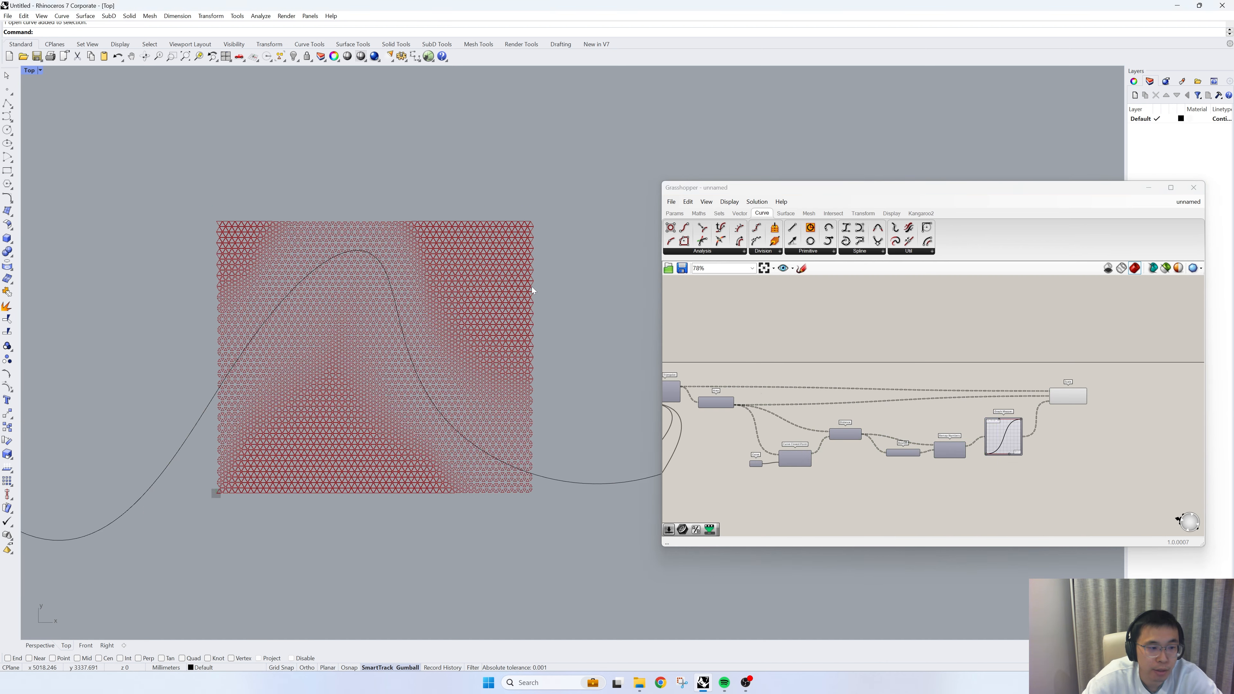
scroll(428, 313, "up", 3)
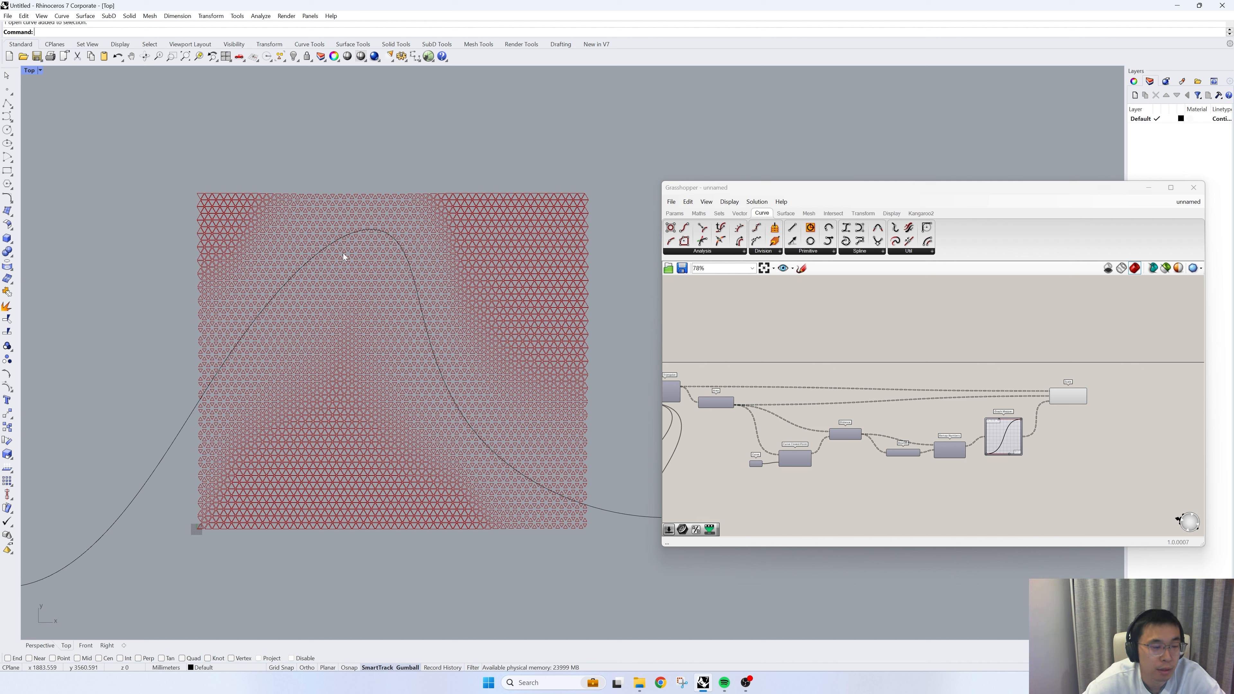
left_click_drag(338, 251, 322, 238)
key("F10")
left_click_drag(404, 162, 435, 226)
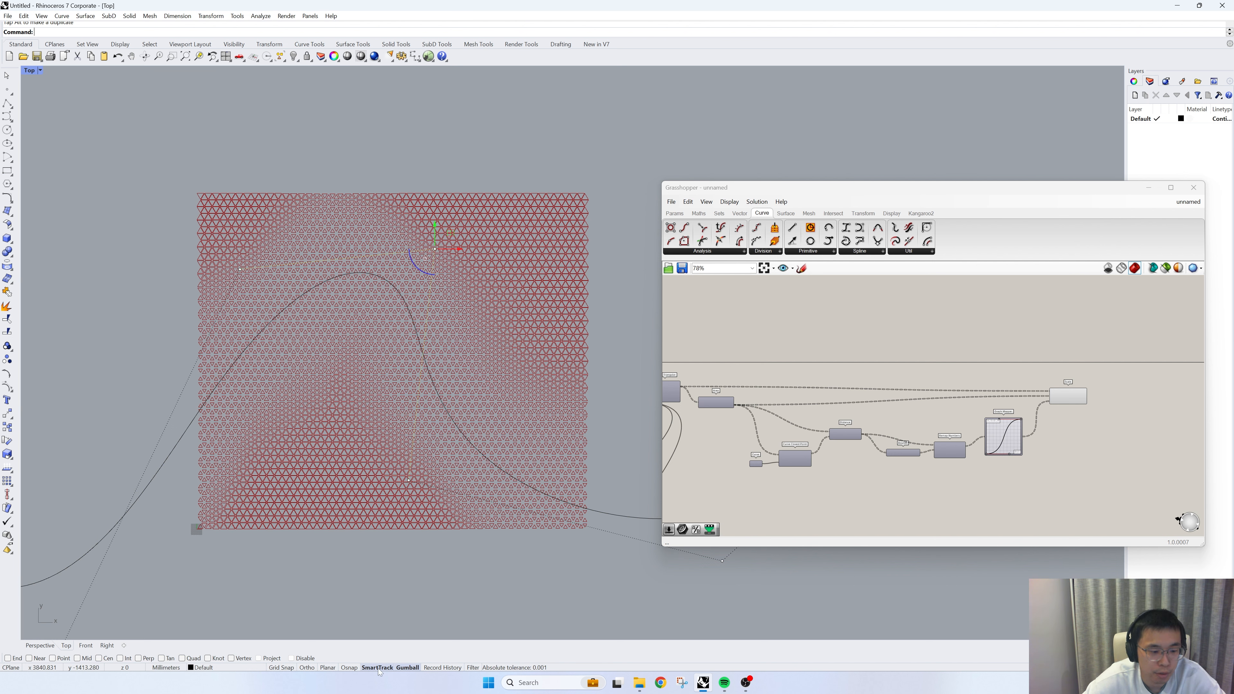
- Turn off SmartTrack, show the curve's control points again and move the peak control point up above the grid
key("Escape")
key("Escape")
left_click(411, 315)
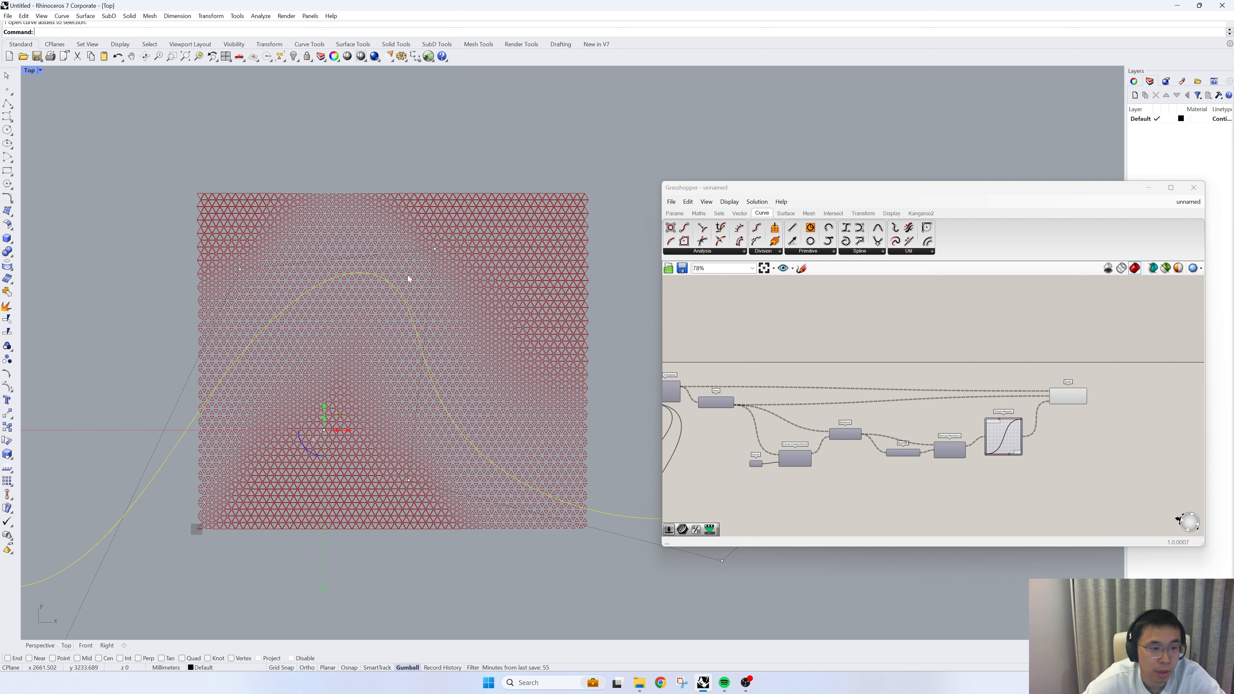
key("F10")
left_click_drag(409, 235, 413, 134)
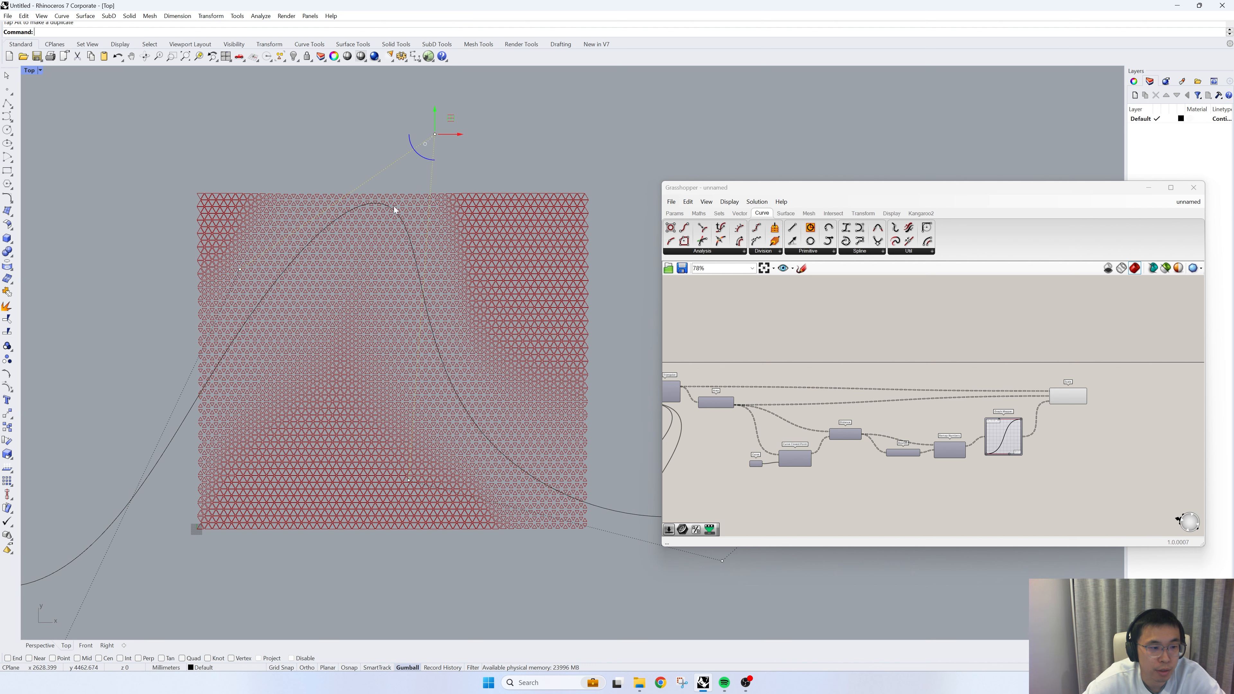
- Lower the curve's peak control point to just inside the grid's upper edge
scroll(393, 207, "down", 4)
left_click_drag(405, 196, 403, 247)
scroll(972, 423, "up", 5)
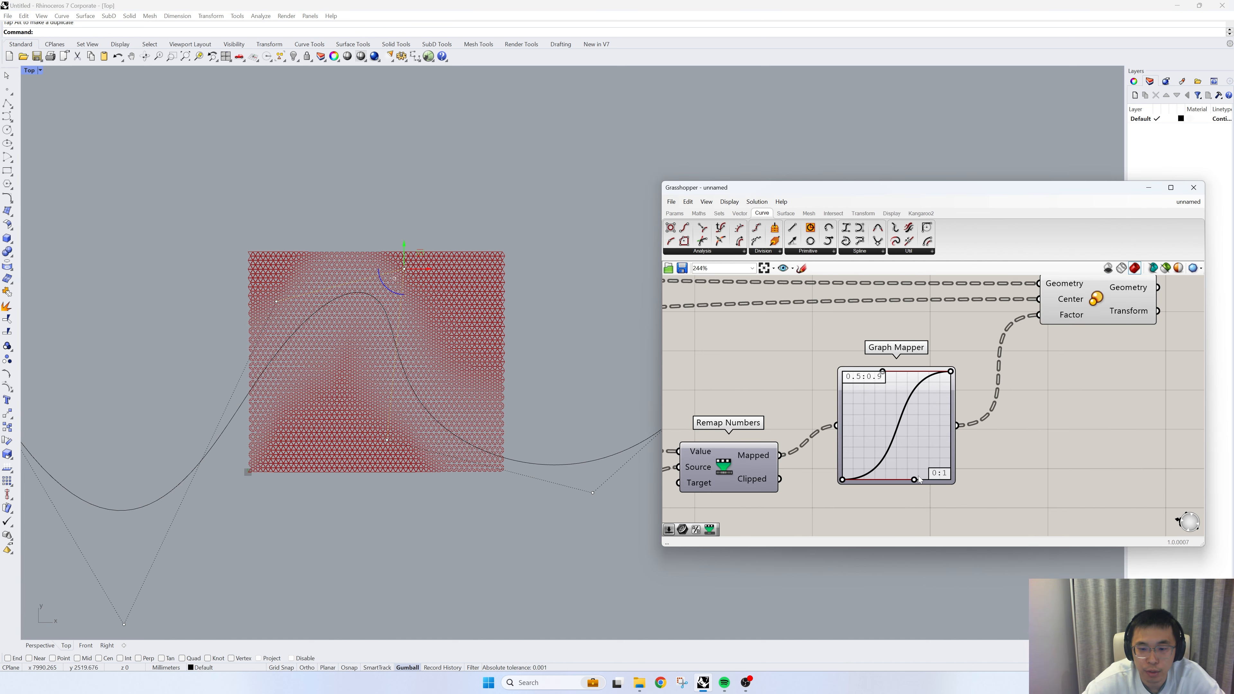
- Reshape the Graph Mapper's Bezier curve by moving its lower handle closer to the curve's start and slightly above the base
left_click_drag(918, 480, 888, 492)
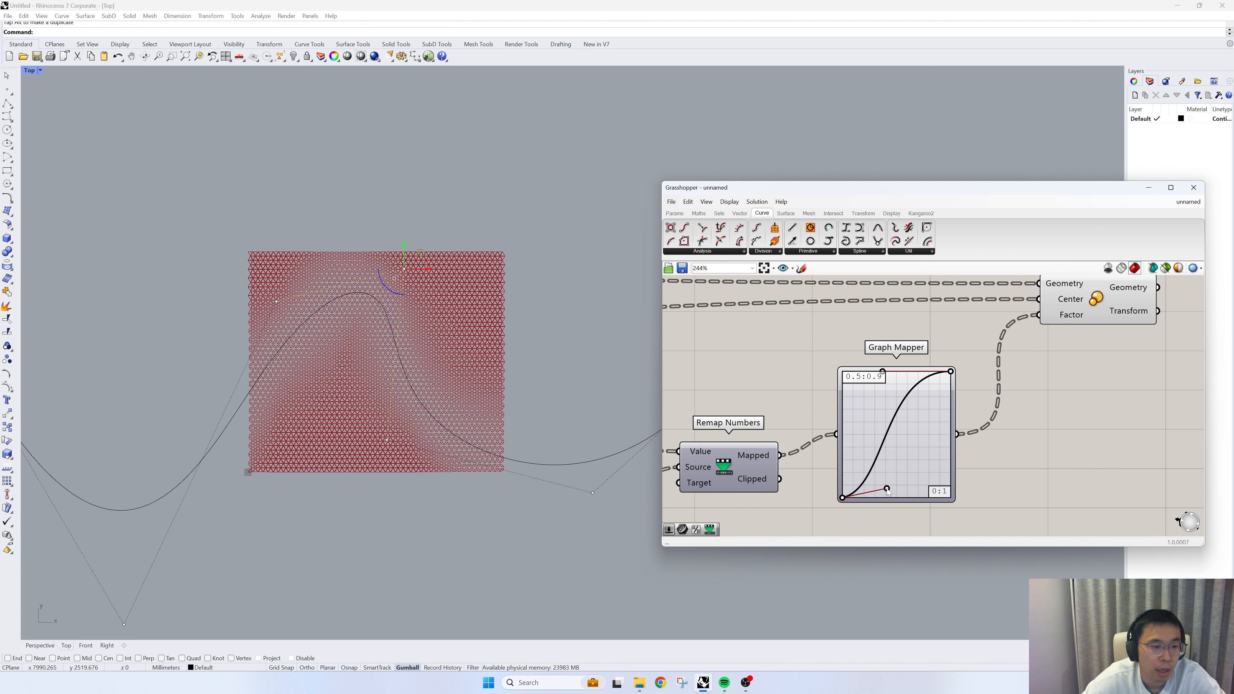
scroll(412, 376, "up", 2)
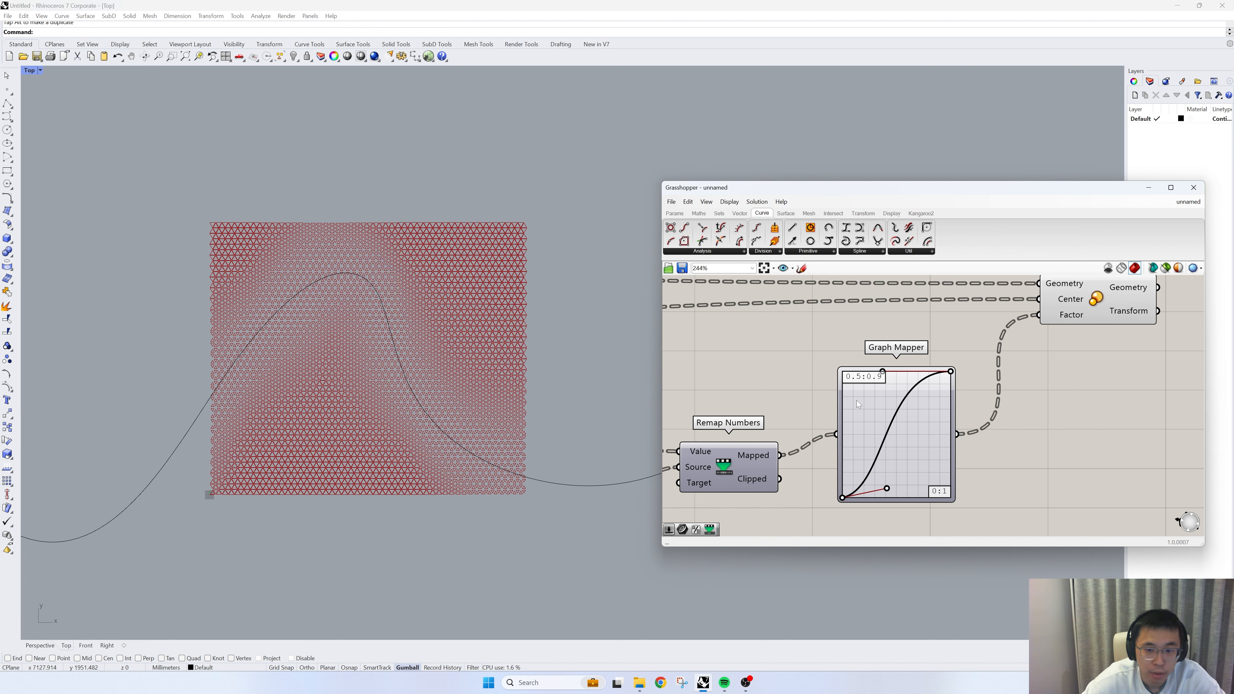
scroll(907, 420, "down", 3)
- Examine the scaled triangle pattern around the curve and review the definition from the Triangular grid through to Scale
left_click_drag(928, 423, 941, 424)
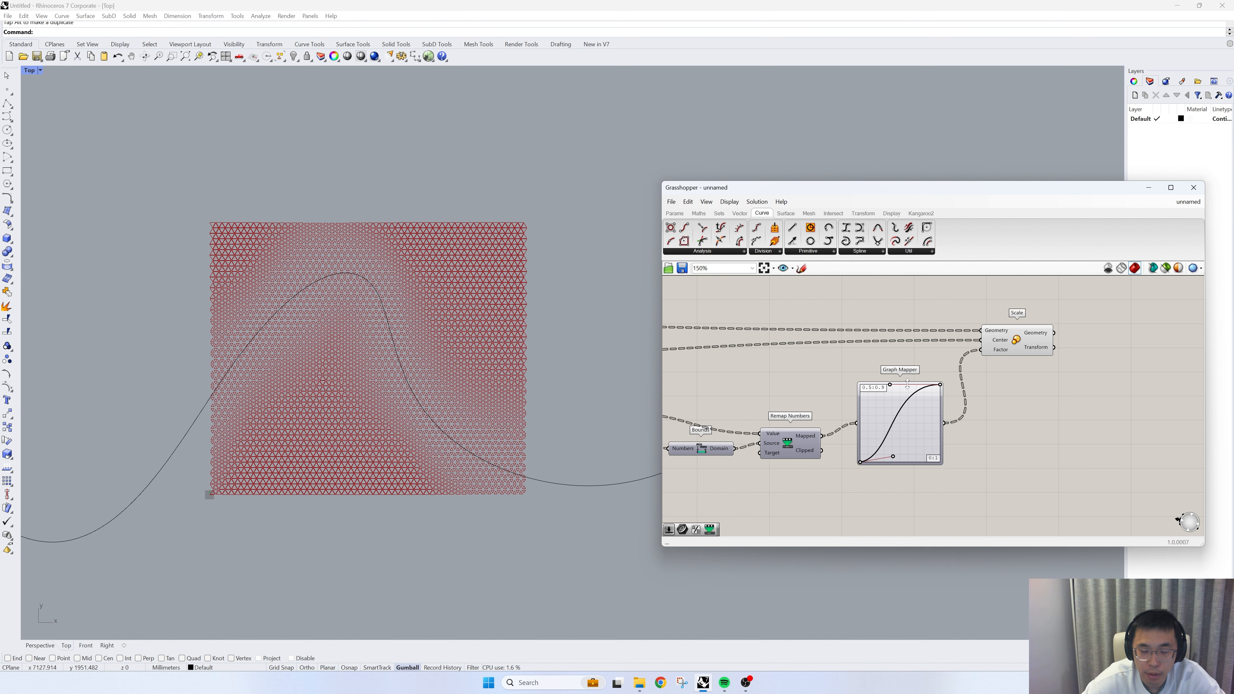
right_click_drag(500, 403, 509, 426)
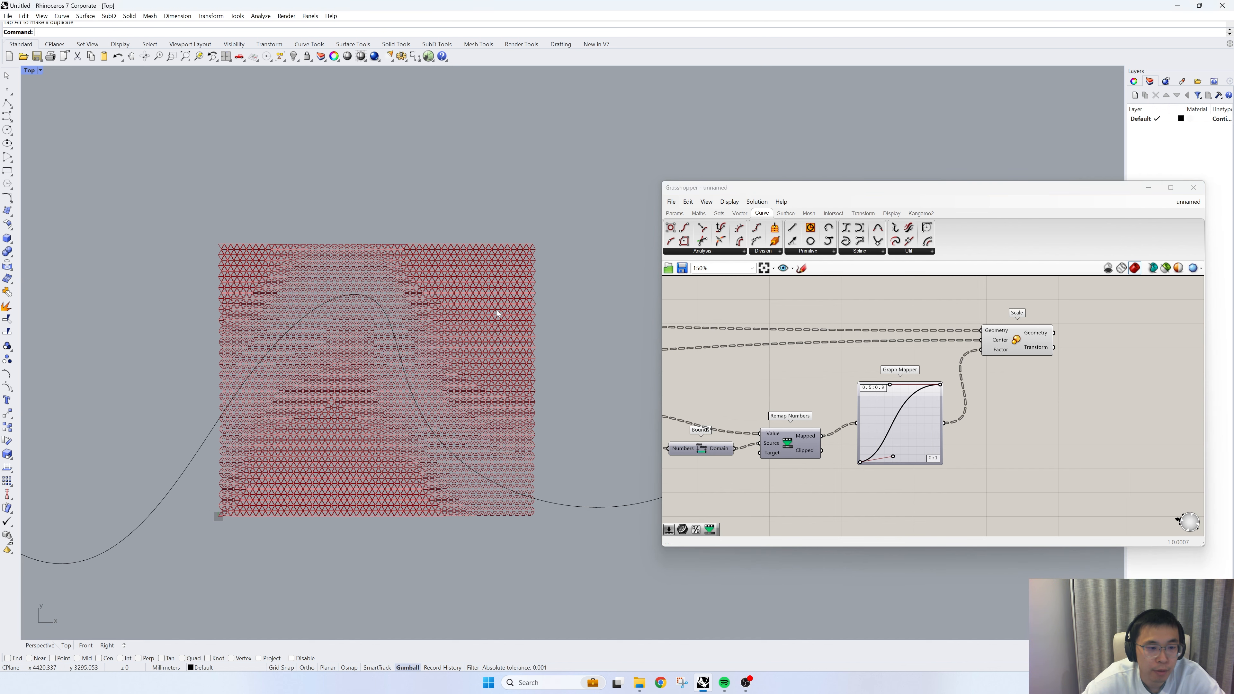
scroll(496, 310, "up", 1)
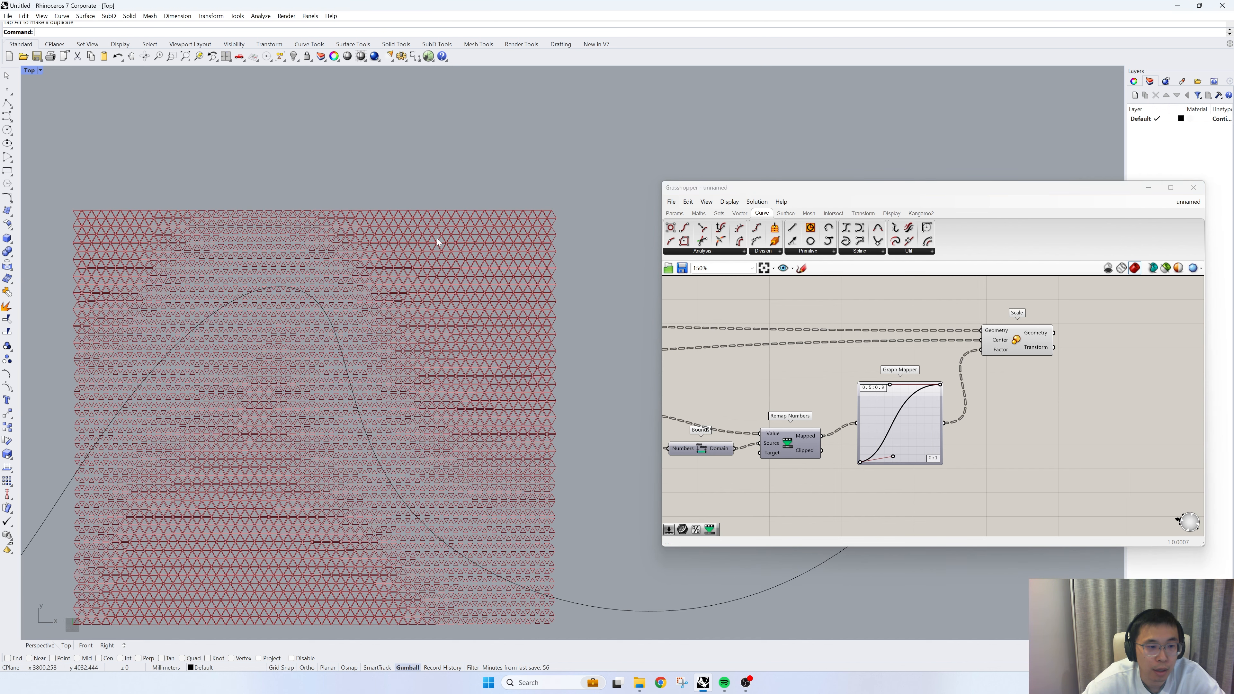
scroll(432, 233, "up", 1)
scroll(486, 266, "down", 1)
scroll(485, 266, "down", 1)
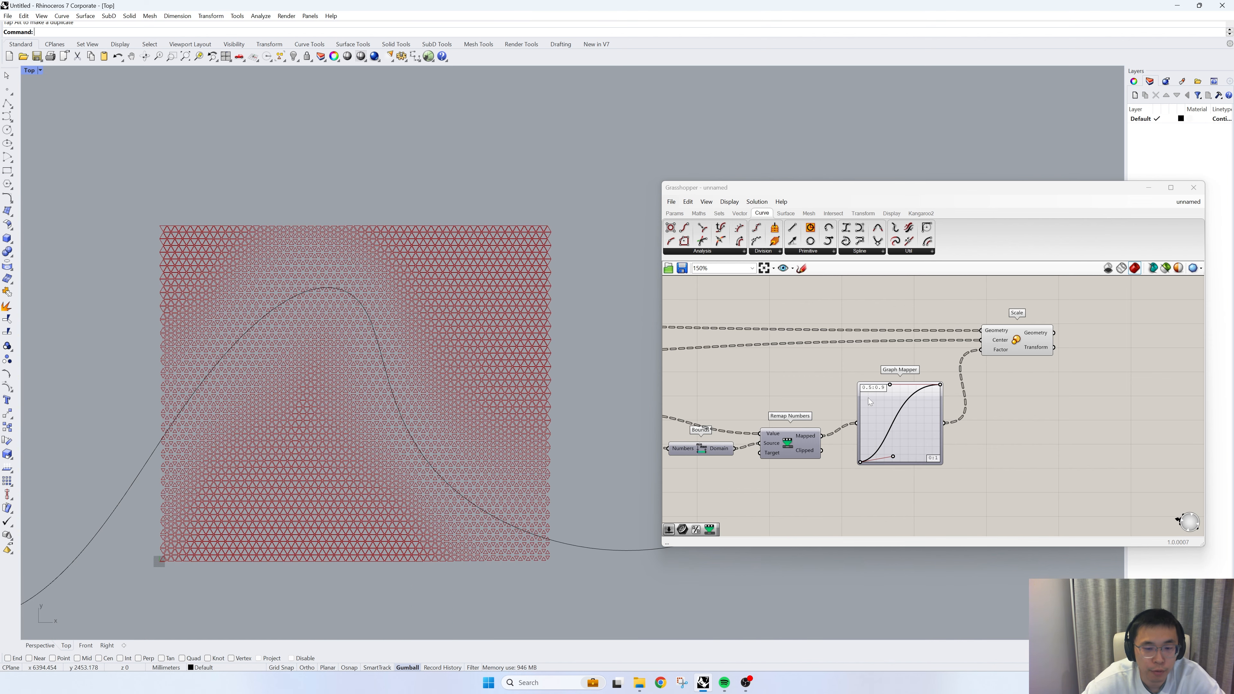
scroll(931, 410, "down", 2)
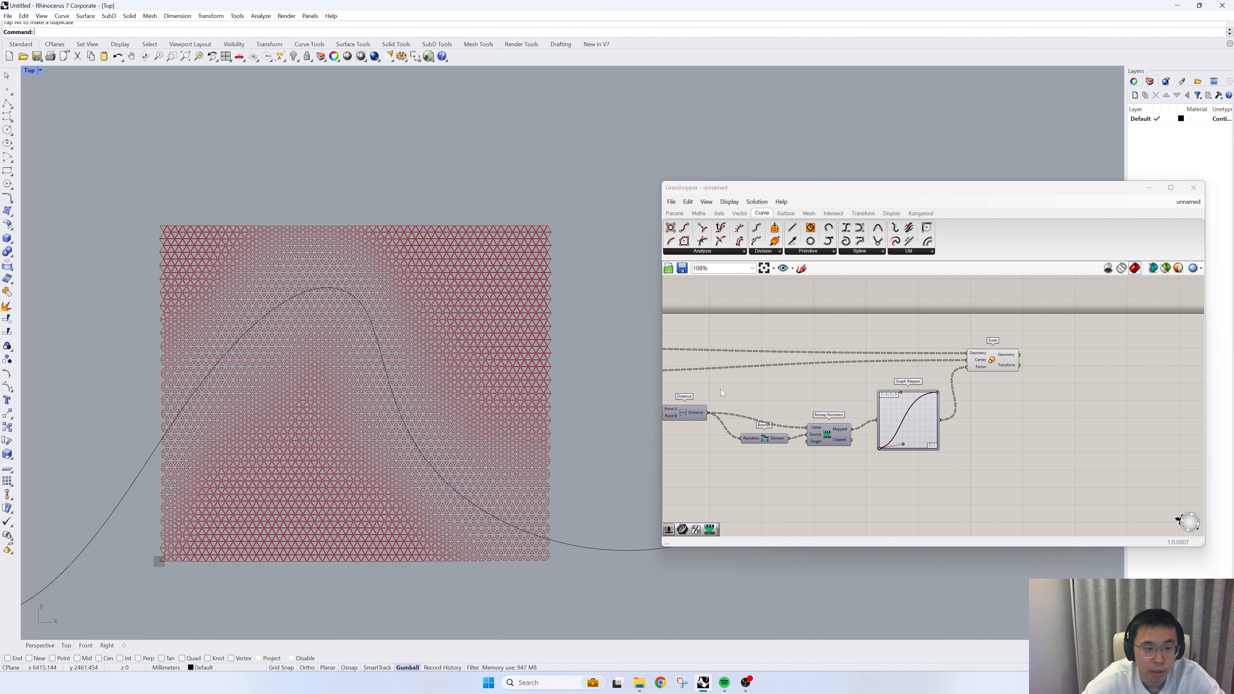
right_click_drag(722, 393, 952, 398)
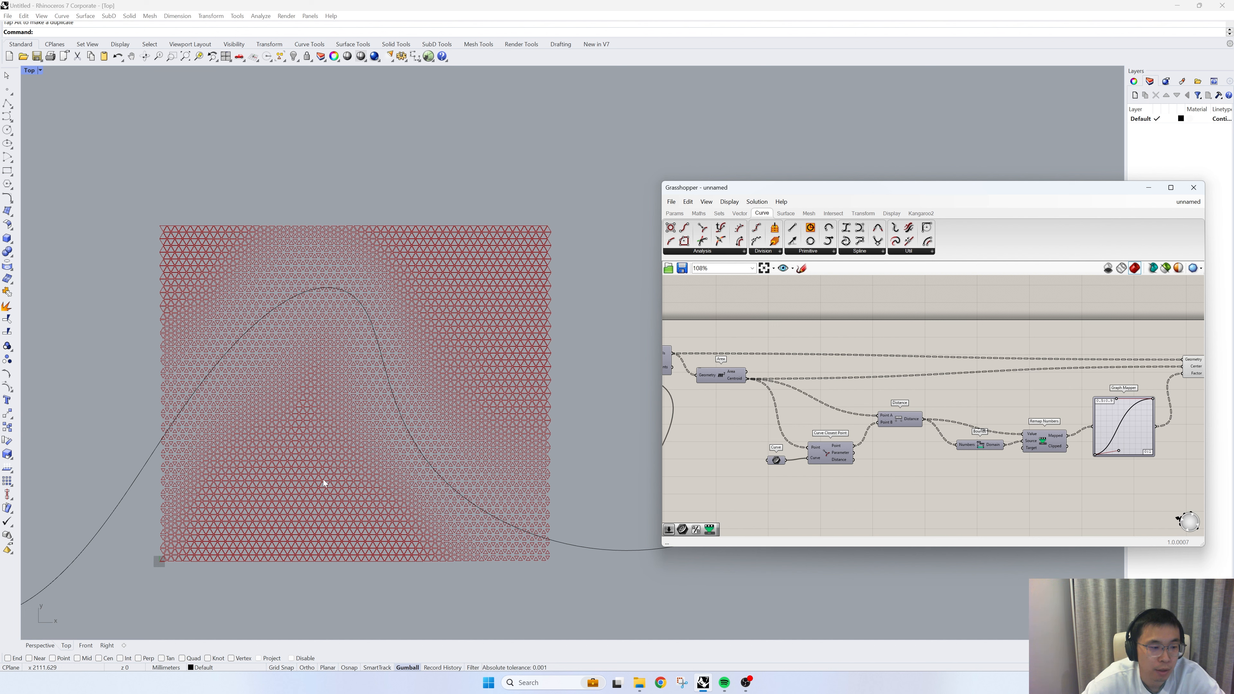
right_click_drag(778, 426, 892, 450)
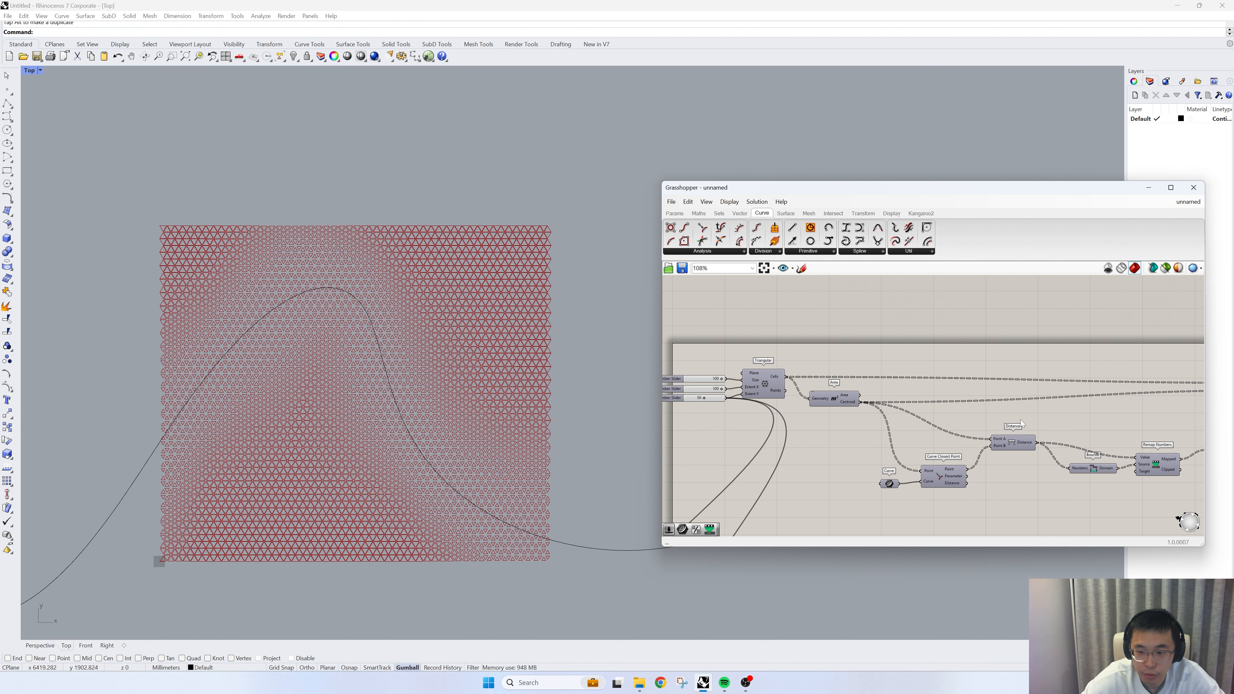
right_click_drag(1021, 422, 864, 417)
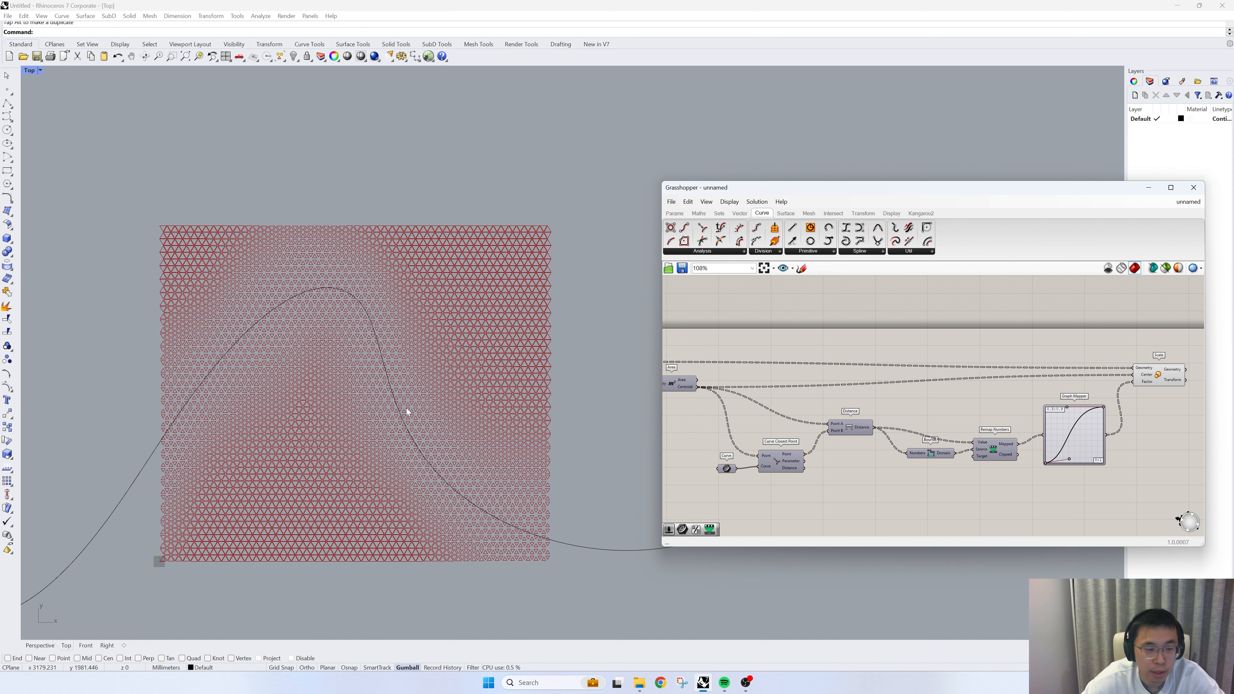
scroll(405, 408, "up", 2)
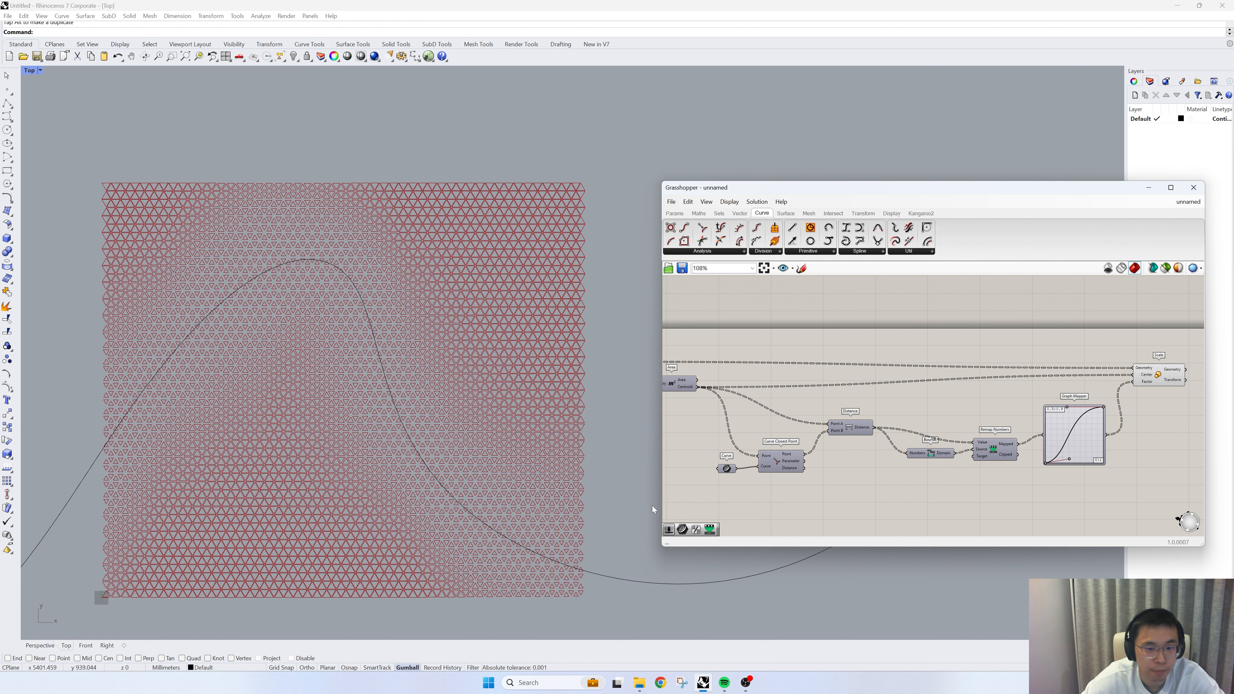
- Add a Sort List component to the definition near the Distance component
double_click(922, 403)
type("sort")
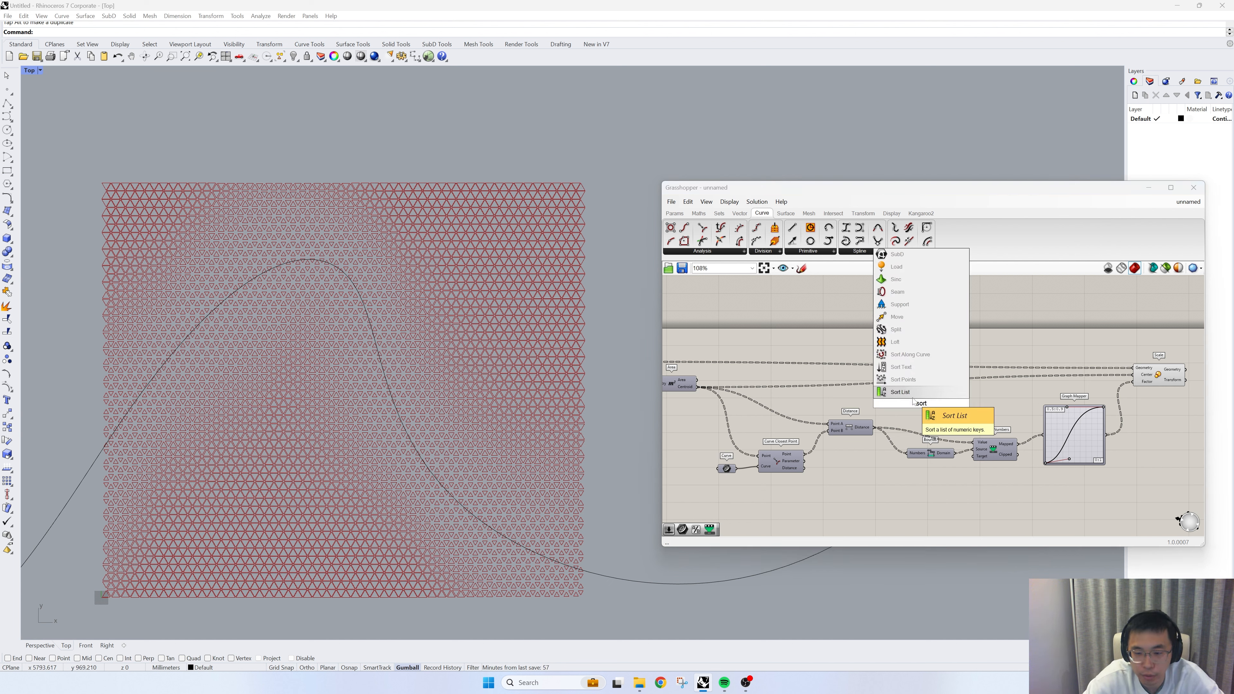
key("Return")
right_click_drag(999, 417, 859, 407)
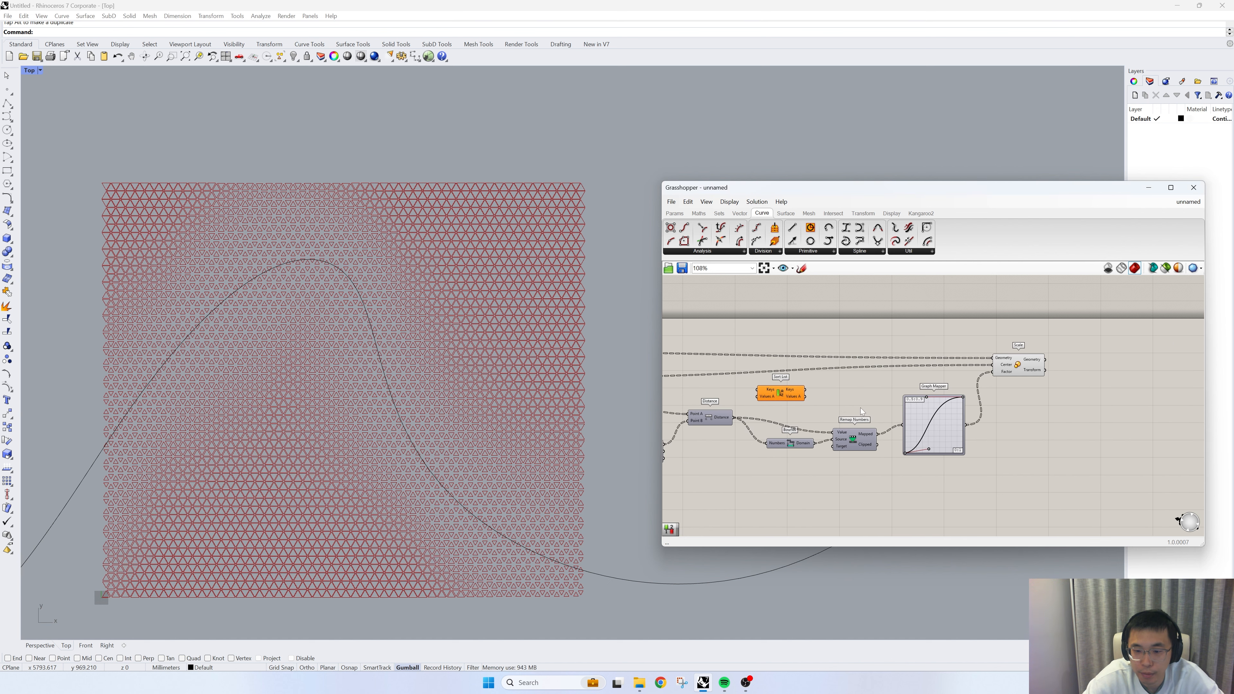
- Shift the components from Bounds through Scale away from Distance and place Sort List in the freed space beside it
left_click_drag(1058, 465, 789, 326)
left_click_drag(787, 398, 964, 398)
left_click(760, 423)
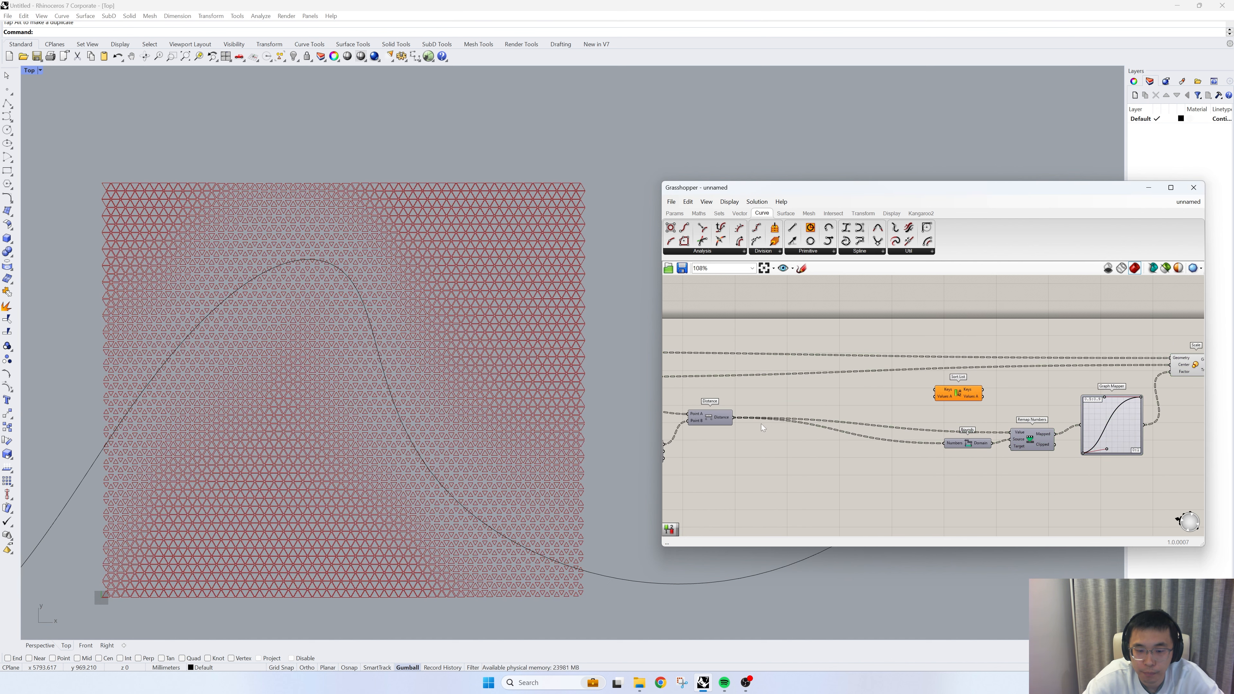
right_click_drag(916, 397, 1085, 398)
scroll(942, 419, "up", 2)
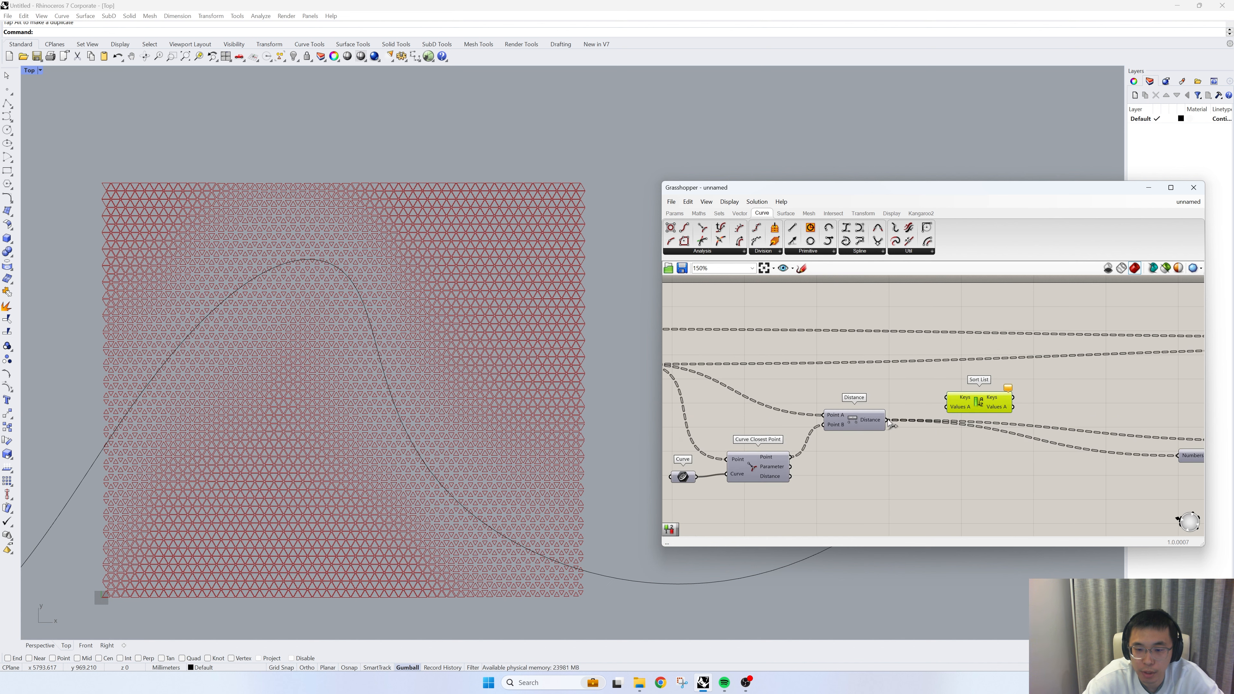
- Connect the Distance output to Sort List's Keys and the Triangular grid's Cells to its Values A
left_click(877, 422)
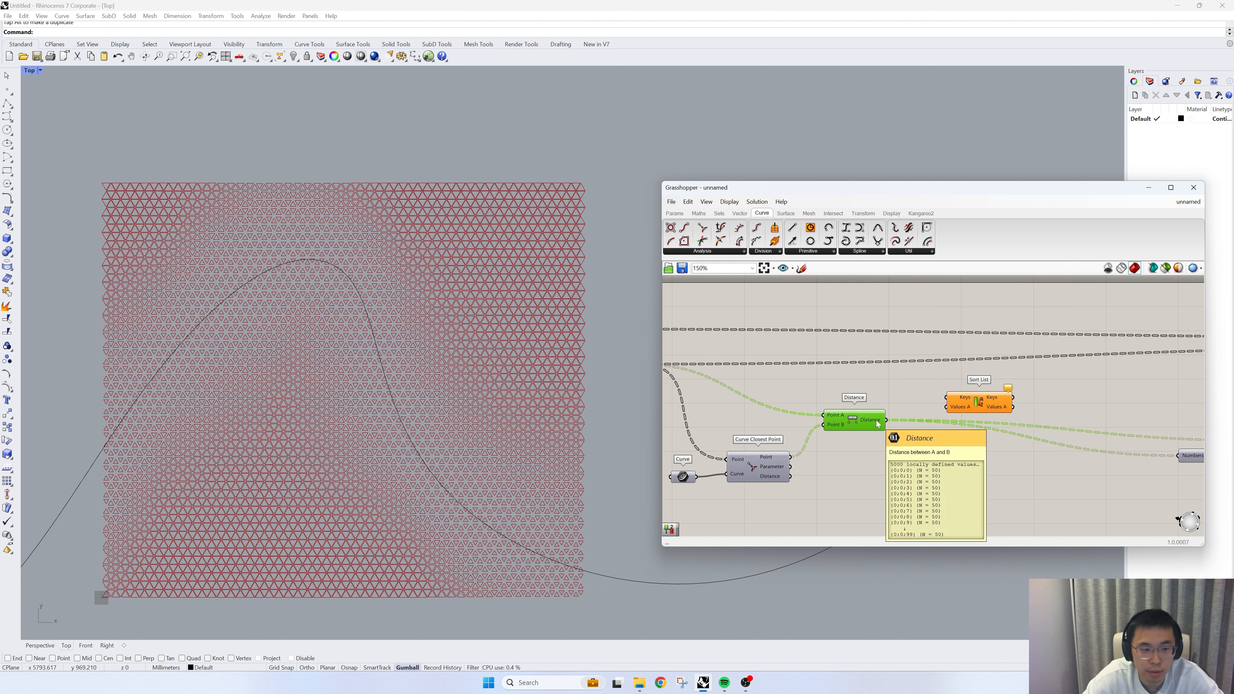
left_click_drag(886, 420, 944, 398)
right_click_drag(804, 414, 909, 422)
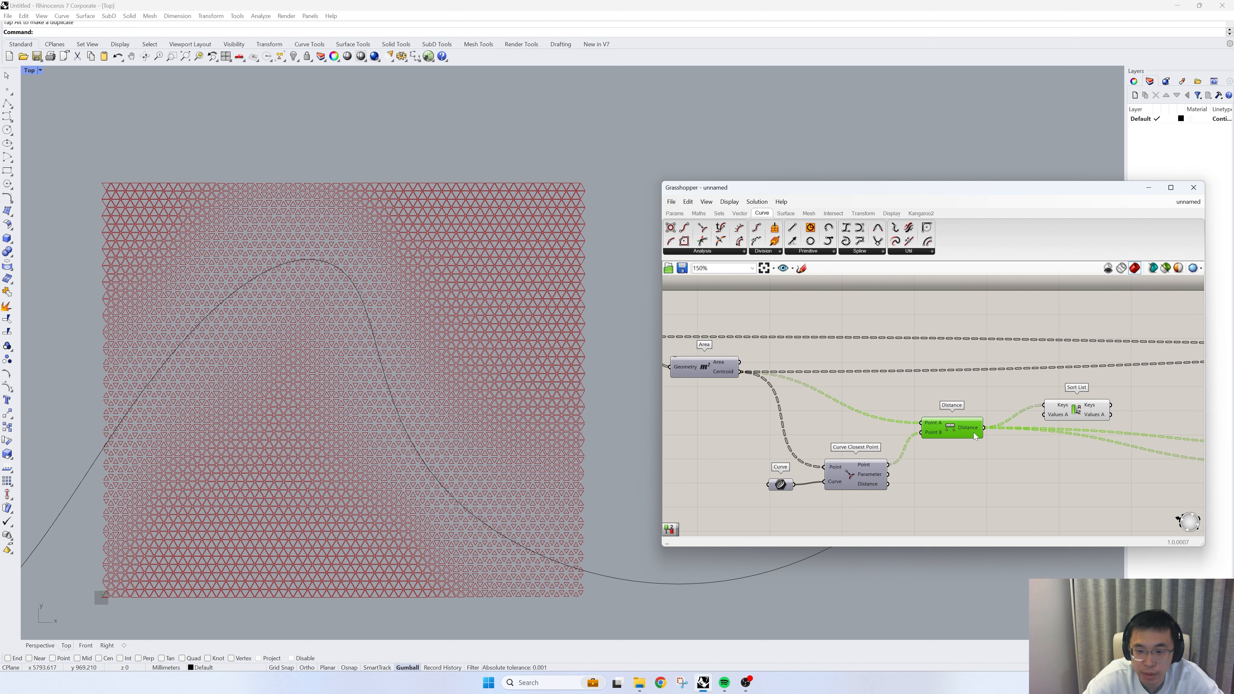
scroll(974, 435, "down", 2)
left_click_drag(779, 380, 833, 388)
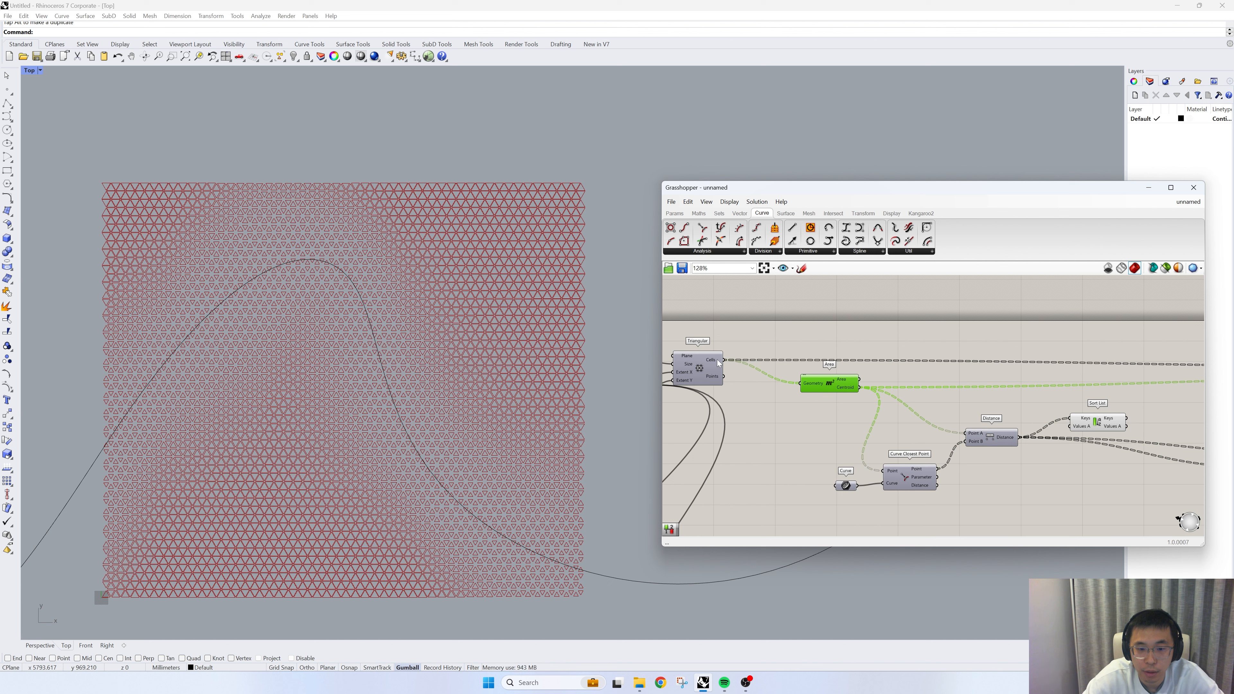
mouse_move(717, 361)
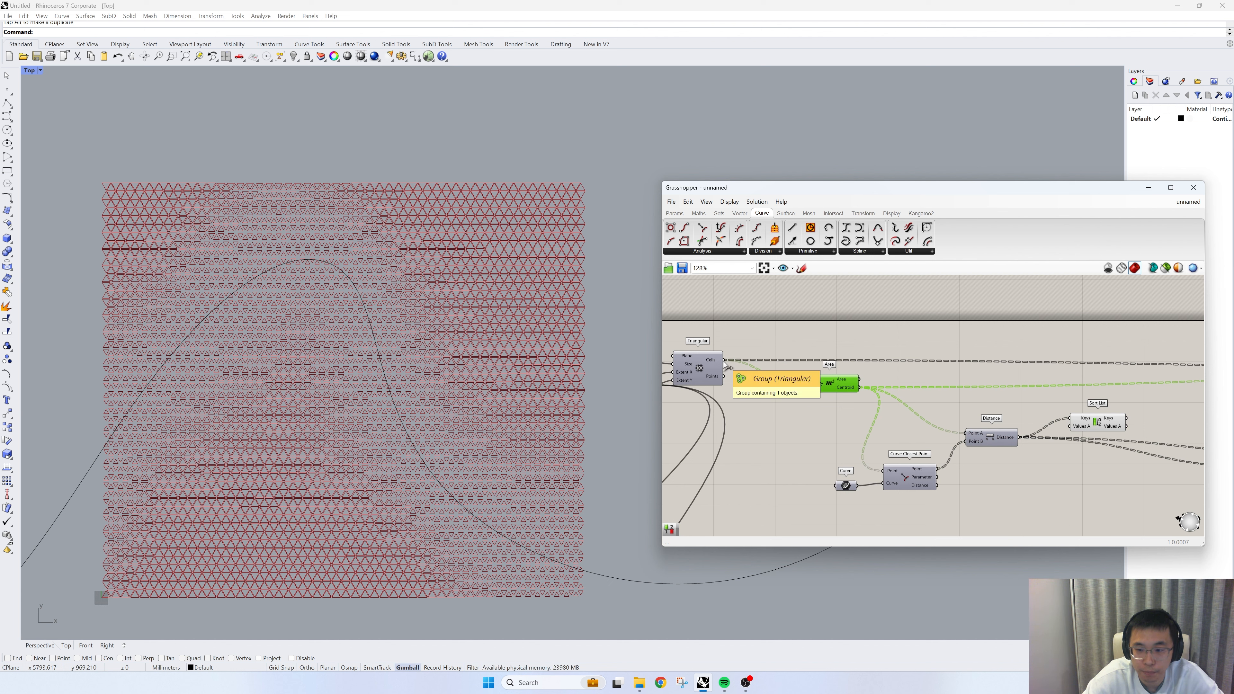
left_click_drag(725, 363, 1067, 429)
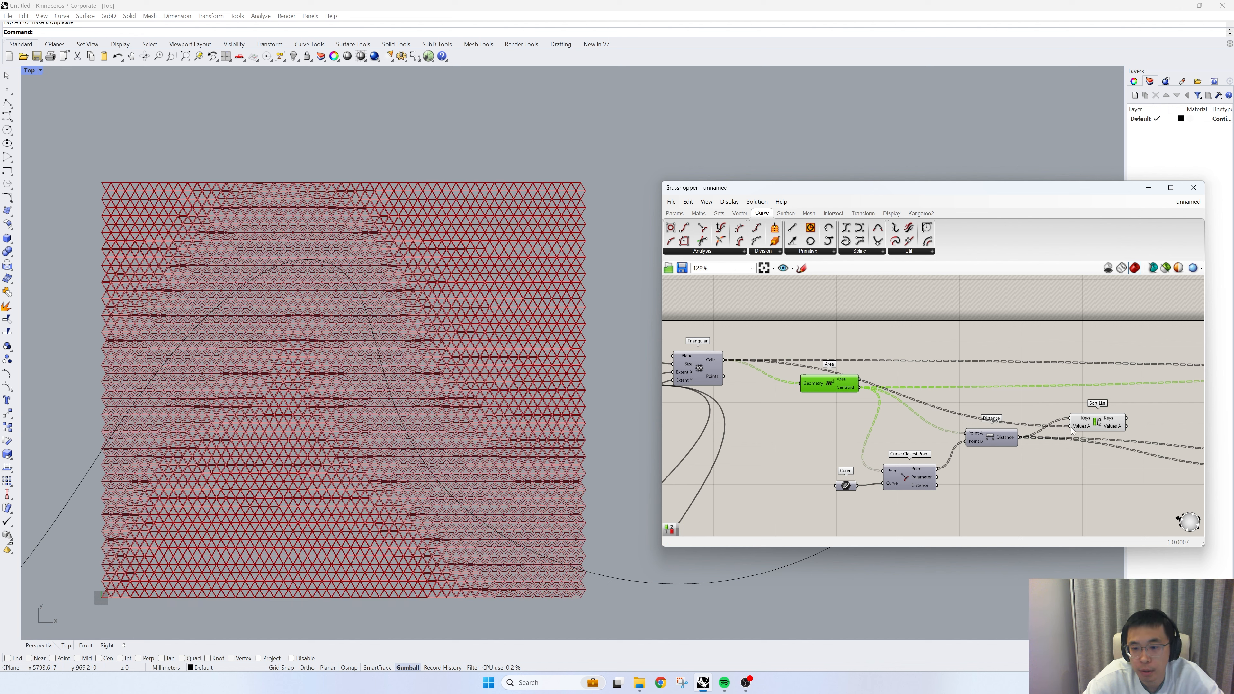
- Turn off the preview of the Remap Numbers, Graph Mapper and Scale components
right_click_drag(1066, 432, 910, 413)
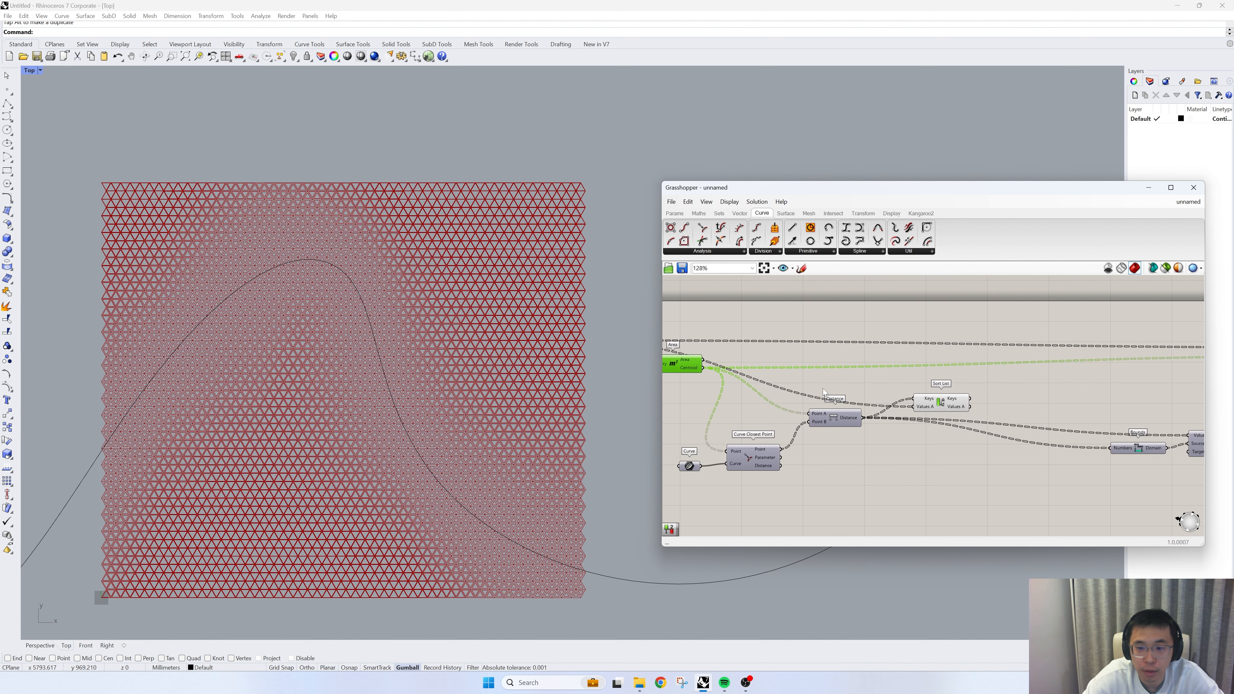
scroll(822, 389, "down", 3)
left_click_drag(1107, 430, 938, 319)
right_click(891, 298)
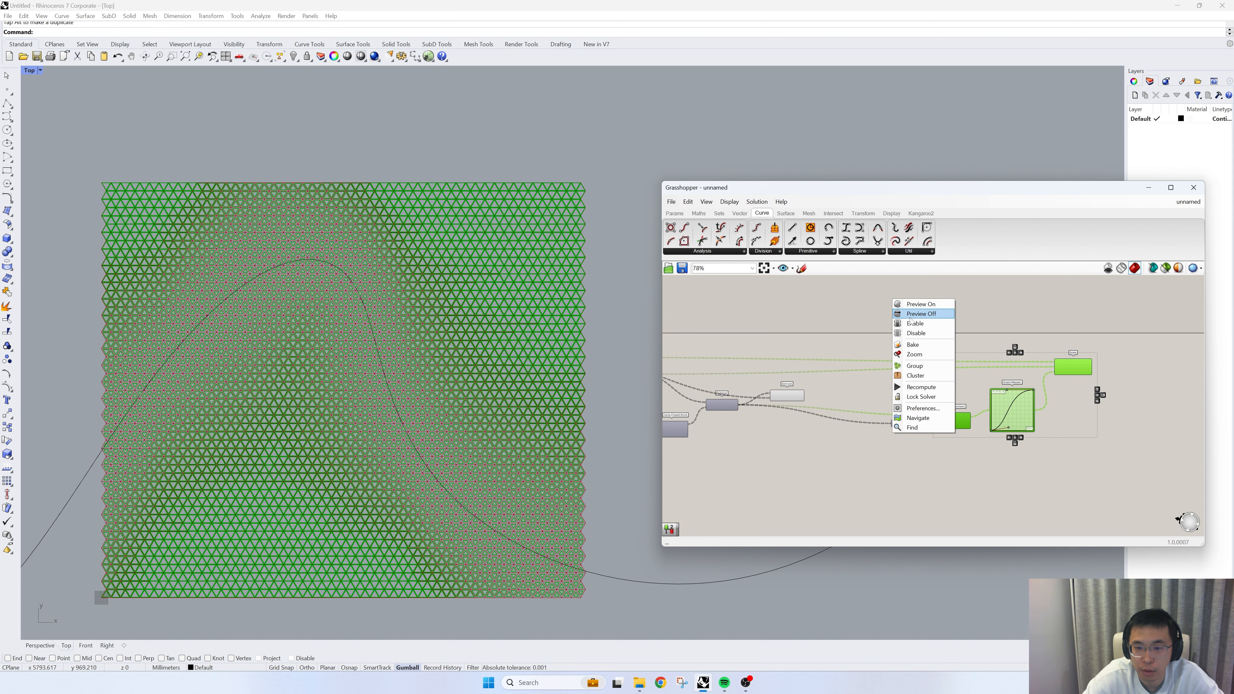
left_click(905, 315)
right_click_drag(776, 370, 946, 372)
scroll(884, 387, "up", 3)
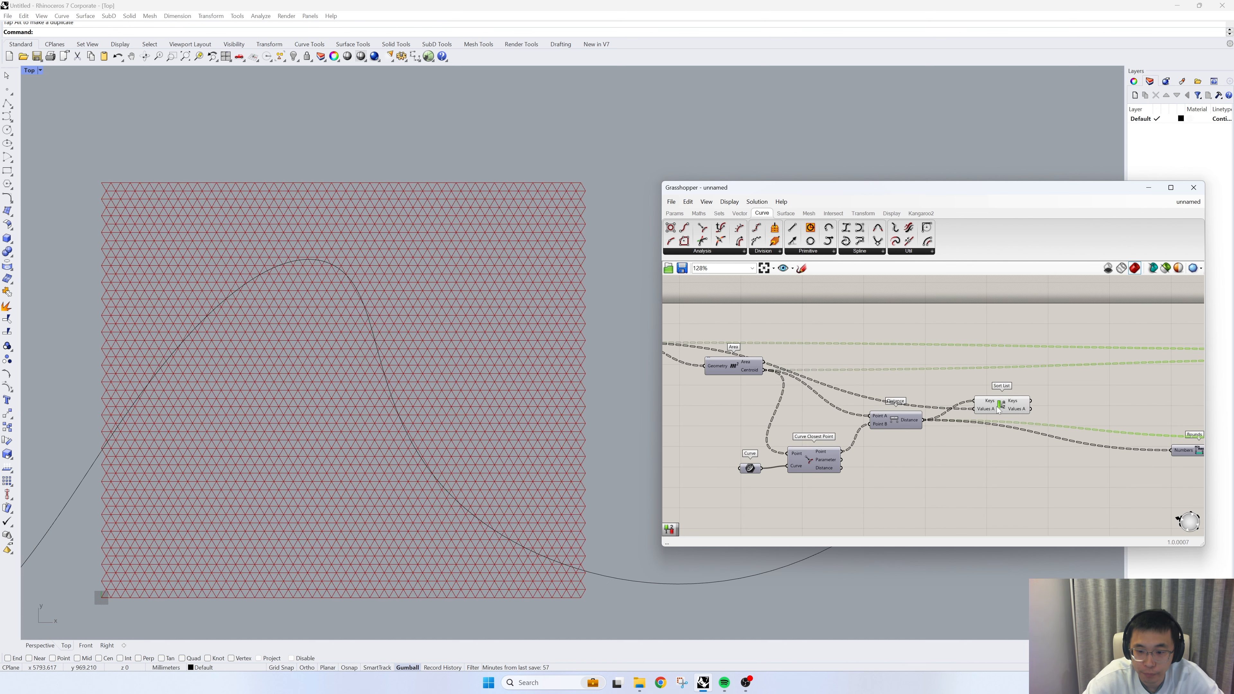
- Reposition Sort List above the Distance wires and add a Split List component after it
left_click_drag(1000, 407, 984, 389)
right_click_drag(984, 395, 910, 413)
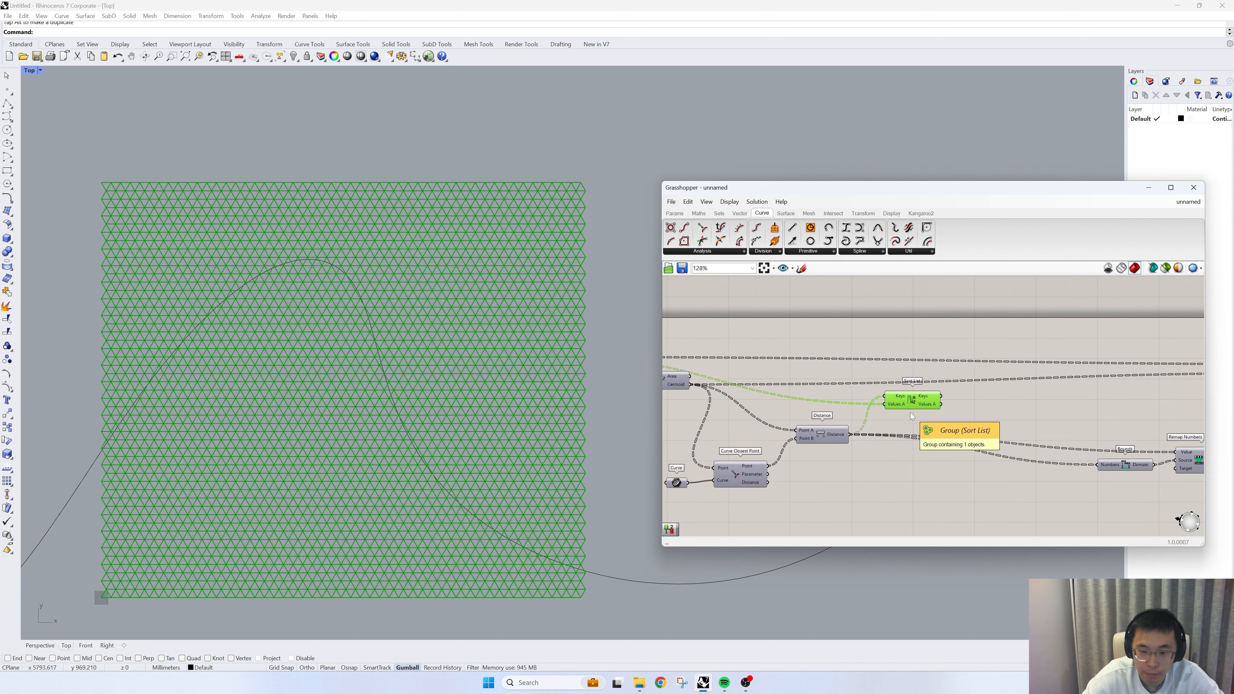
left_click(719, 213)
left_click(725, 252)
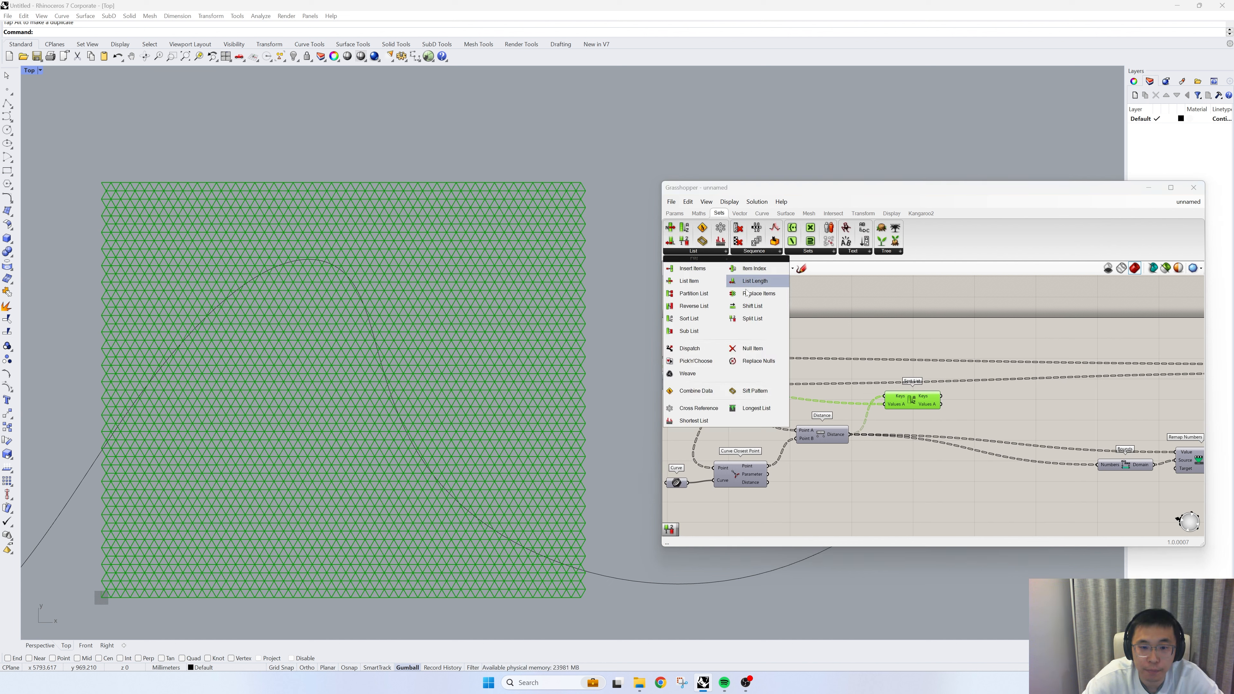
left_click_drag(769, 321, 1011, 429)
- Create a number slider set to 20 for Split List's Index and connect Sort List's Values A output to its List input
double_click(993, 422)
type("20")
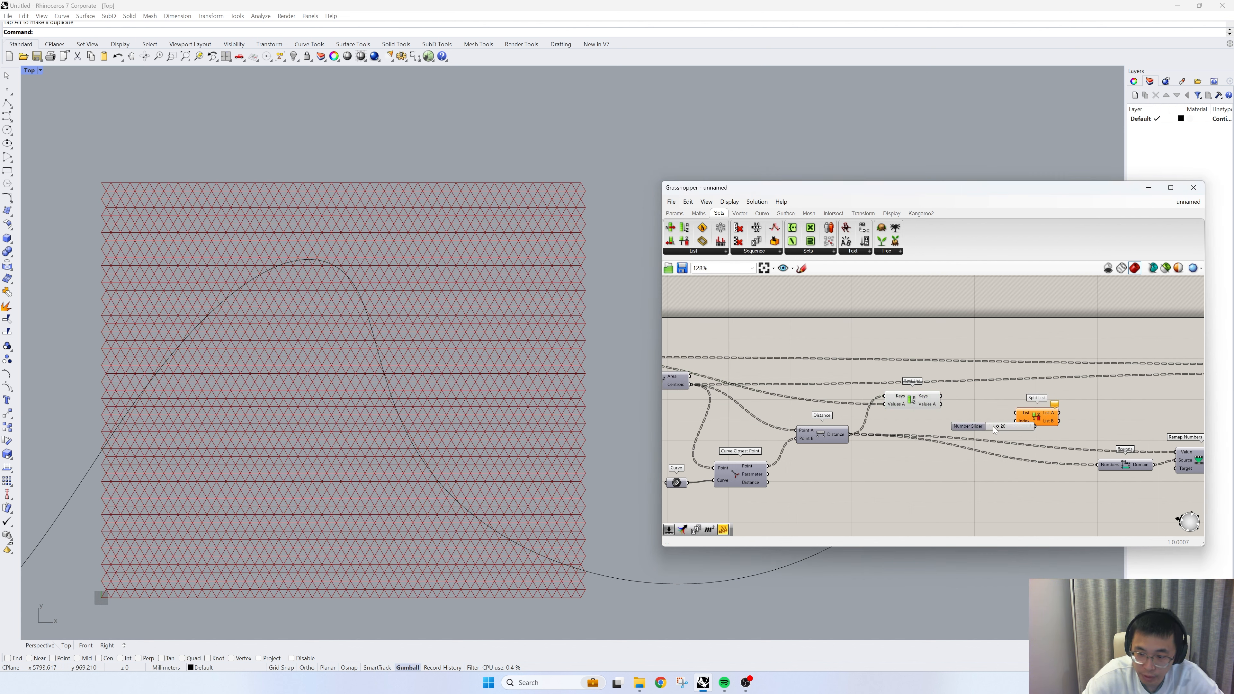
key("Return")
left_click_drag(1004, 428, 1016, 420)
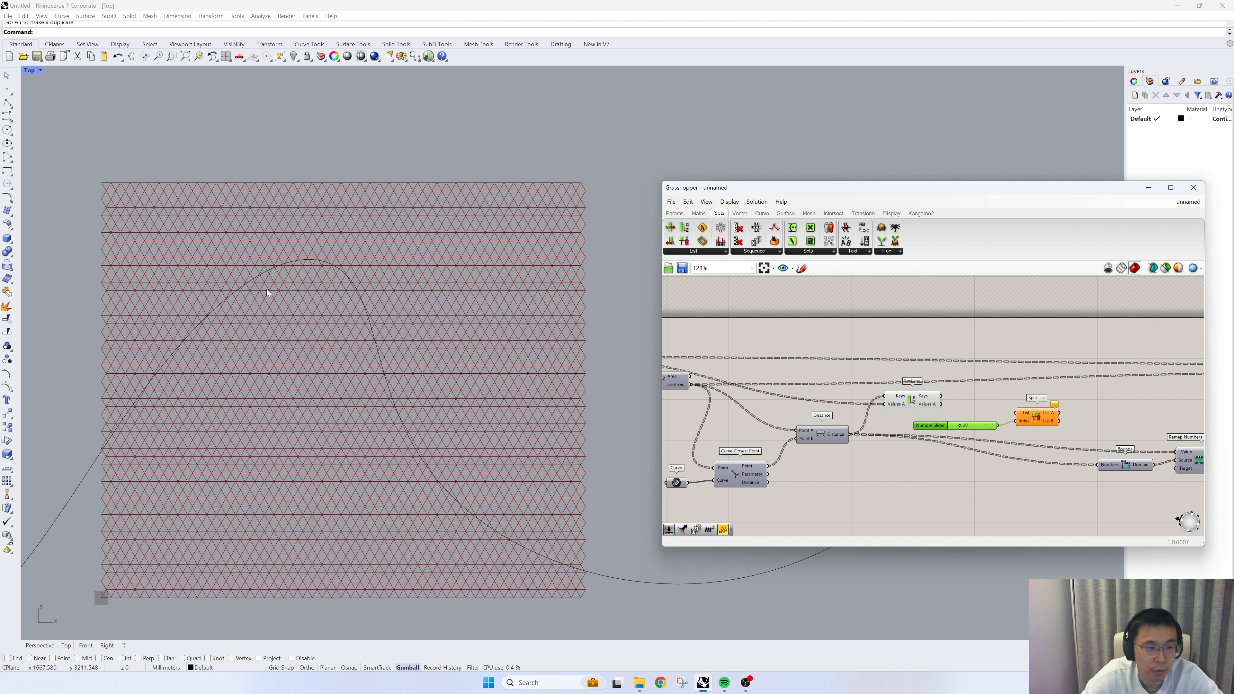
scroll(927, 409, "up", 2)
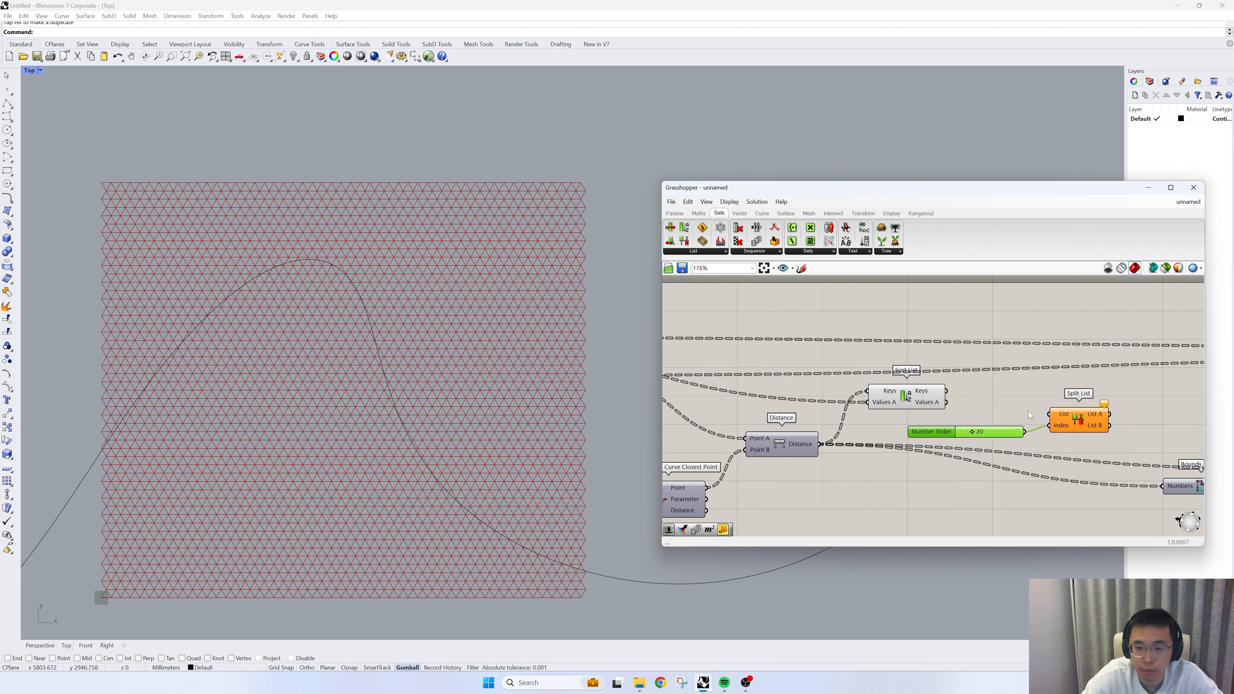
left_click_drag(946, 402, 1021, 411)
- Add a Geometry parameter and place it just after Split List
scroll(983, 405, "down", 2)
right_click_drag(1136, 409, 1036, 413)
left_click(1036, 412)
double_click(1037, 412)
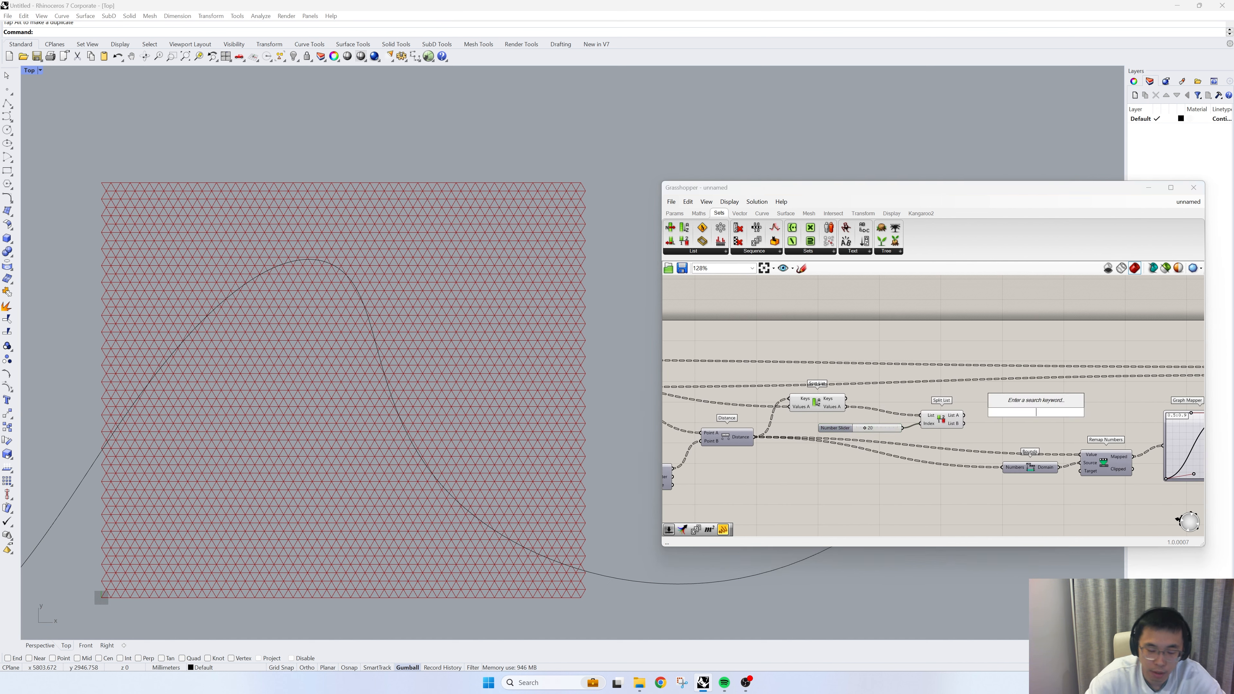
type("geo")
key("Return")
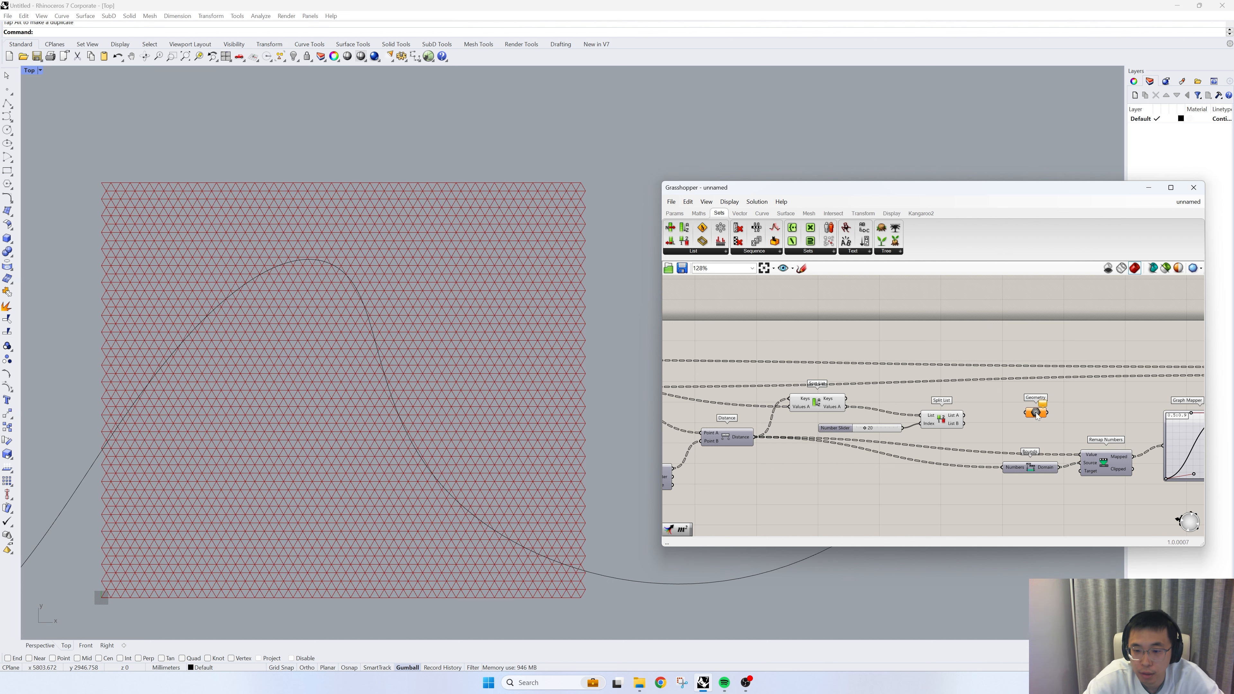
left_click_drag(1036, 412, 1003, 409)
- Turn off the preview of the Sort List and Split List components
left_click_drag(954, 442, 810, 376)
right_click(837, 324)
left_click(866, 340)
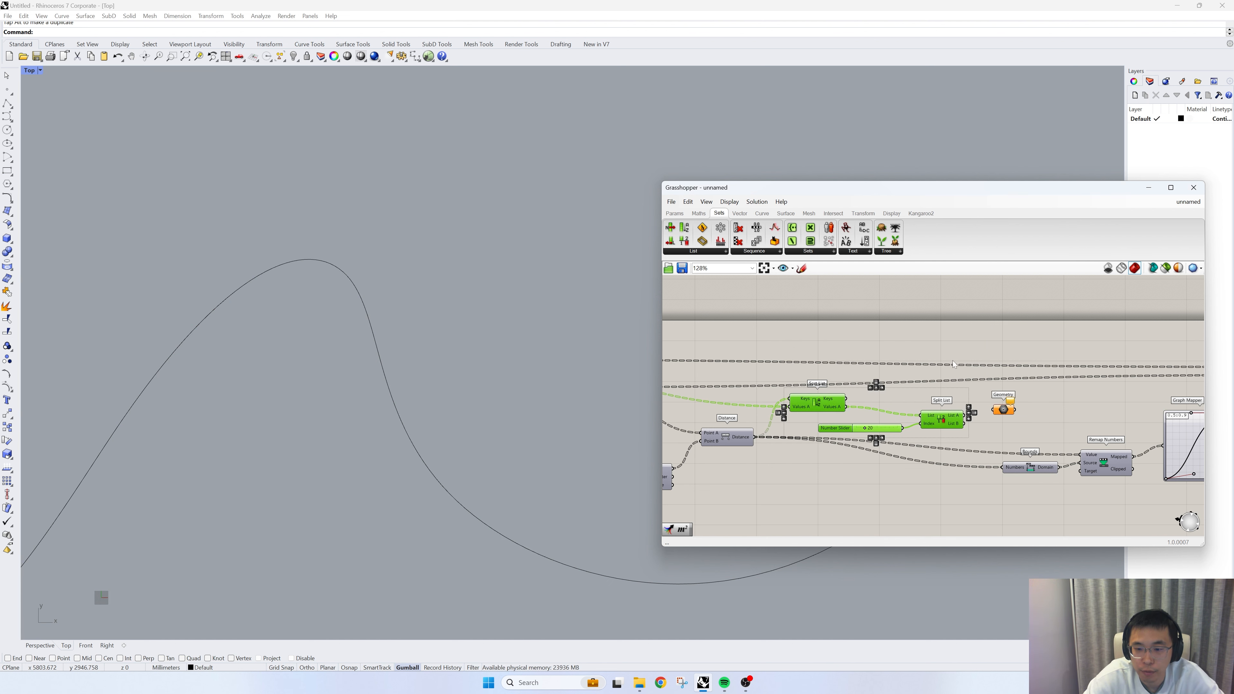
- Connect Split List's List A output to the Geometry parameter and inspect the resulting cells along the curve
scroll(975, 411, "up", 2)
left_click_drag(966, 416, 1028, 410)
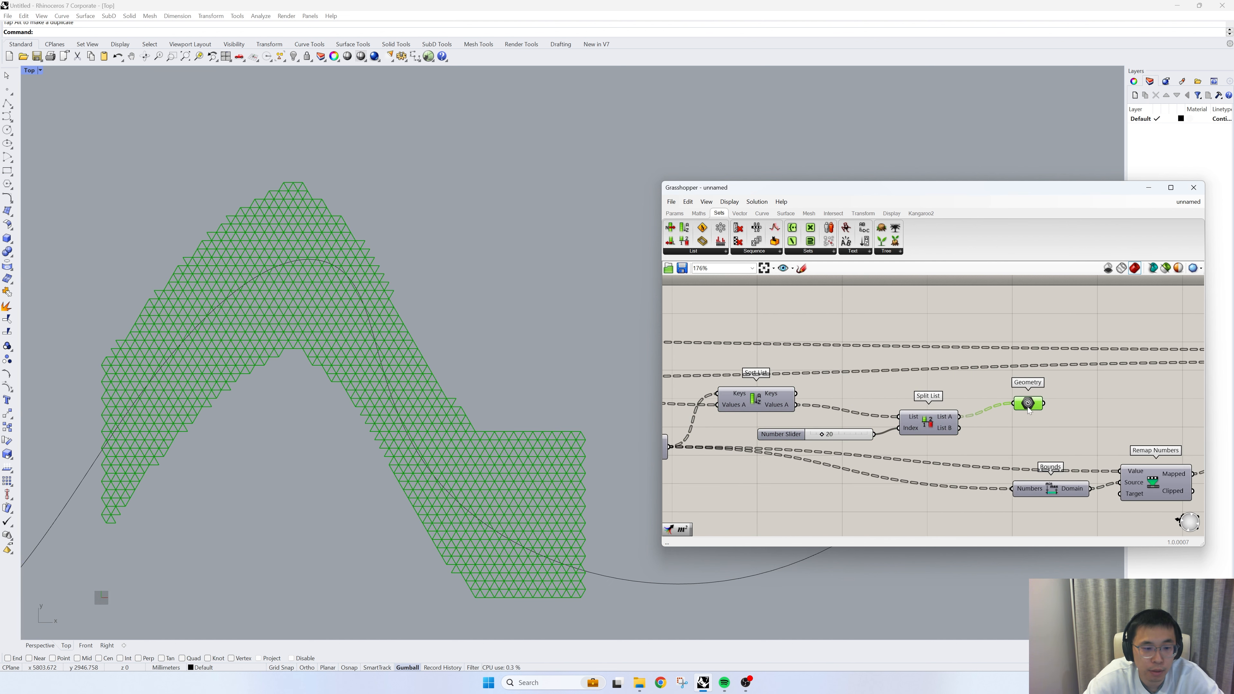
scroll(636, 392, "down", 2)
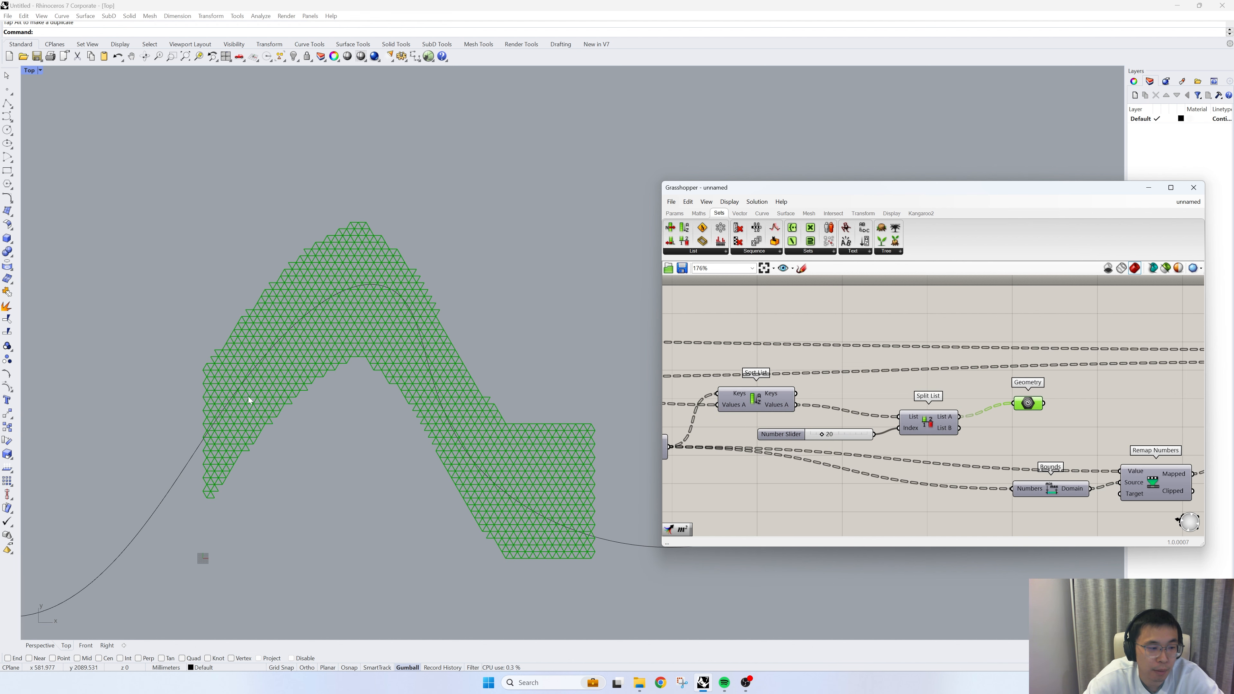
scroll(212, 386, "up", 2)
scroll(214, 389, "up", 1)
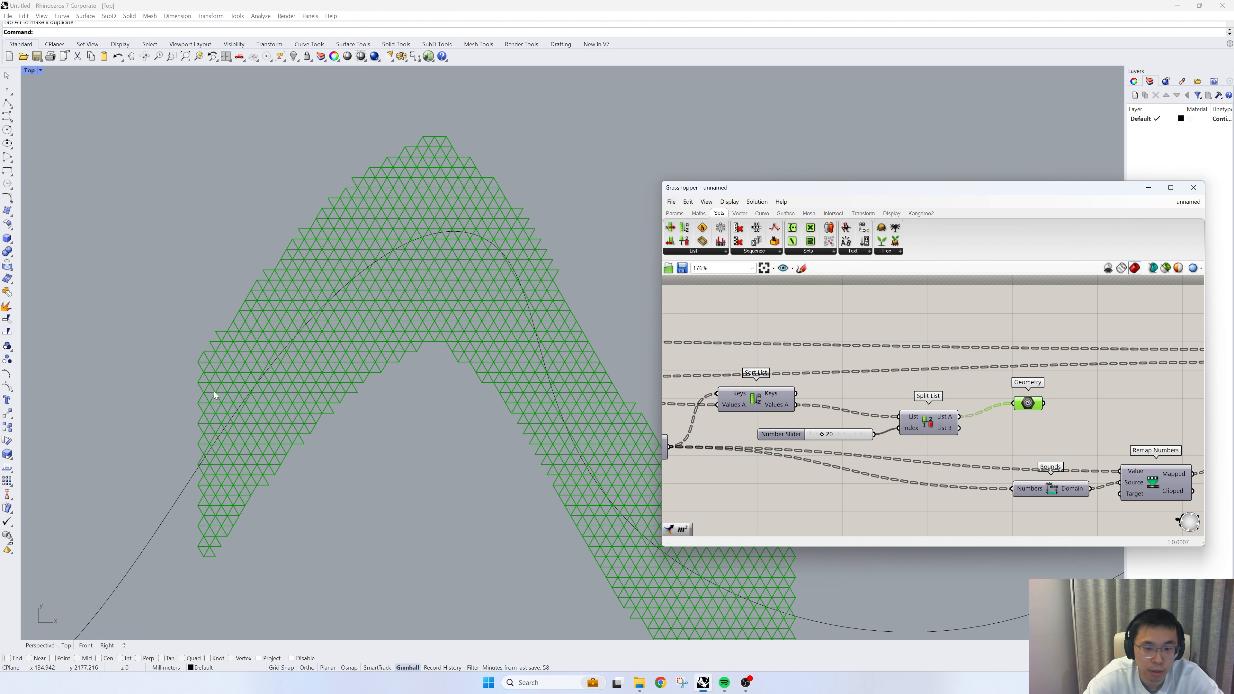
scroll(246, 413, "down", 2)
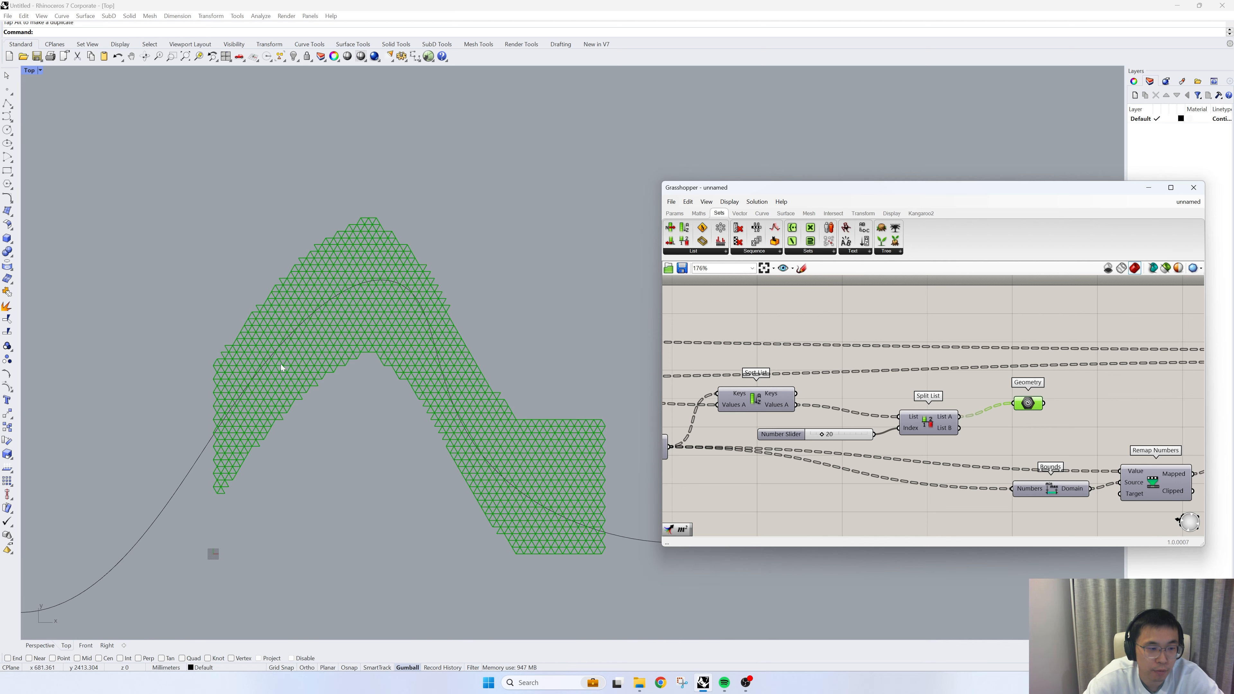
- Move the Bounds, Remap Numbers, Graph Mapper and Scale components together farther along the canvas to make room after Split List
scroll(877, 412, "down", 3)
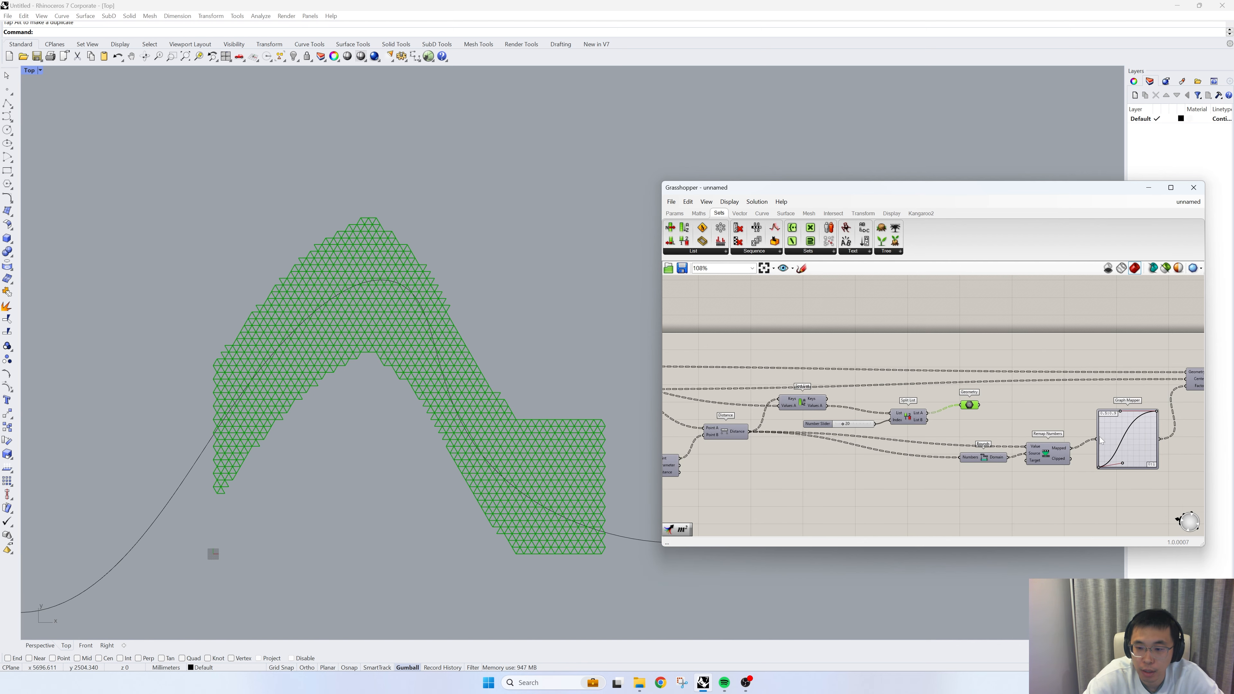
right_click_drag(1030, 423, 827, 420)
mouse_move(1064, 483)
left_mouse_down()
mouse_move(867, 340)
mouse_move(794, 303)
left_mouse_up()
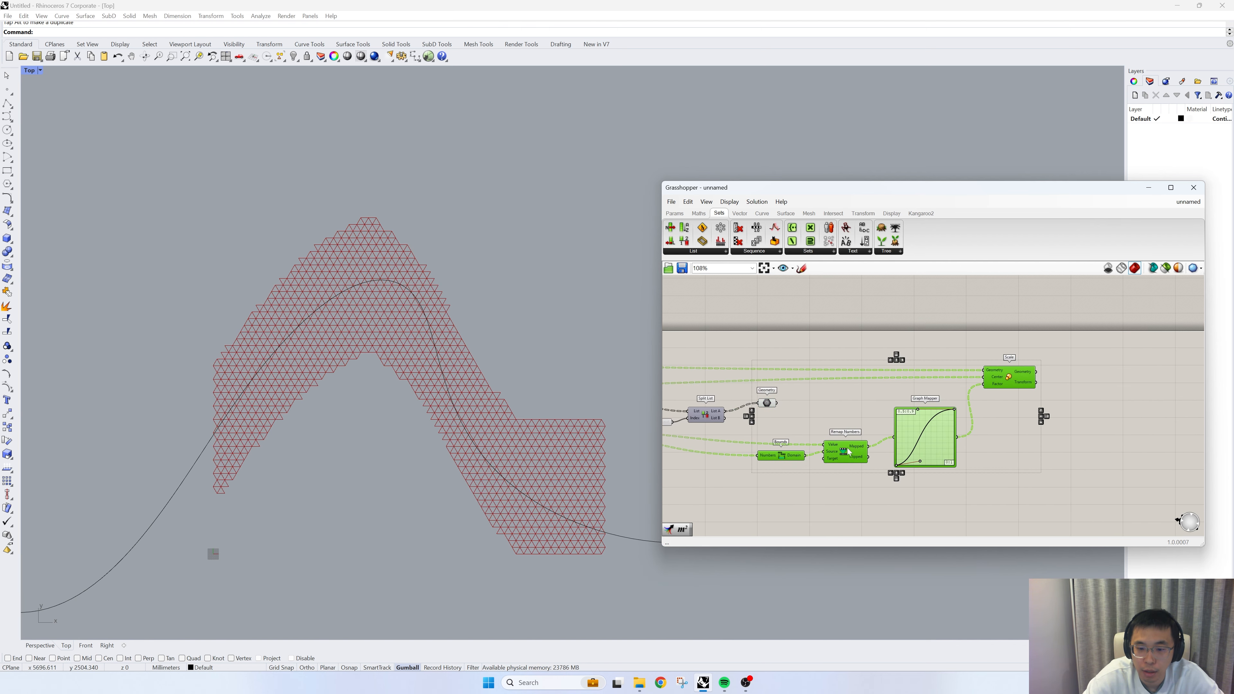
left_click_drag(848, 451, 1000, 449)
scroll(1002, 450, "down", 2)
scroll(874, 449, "up", 1)
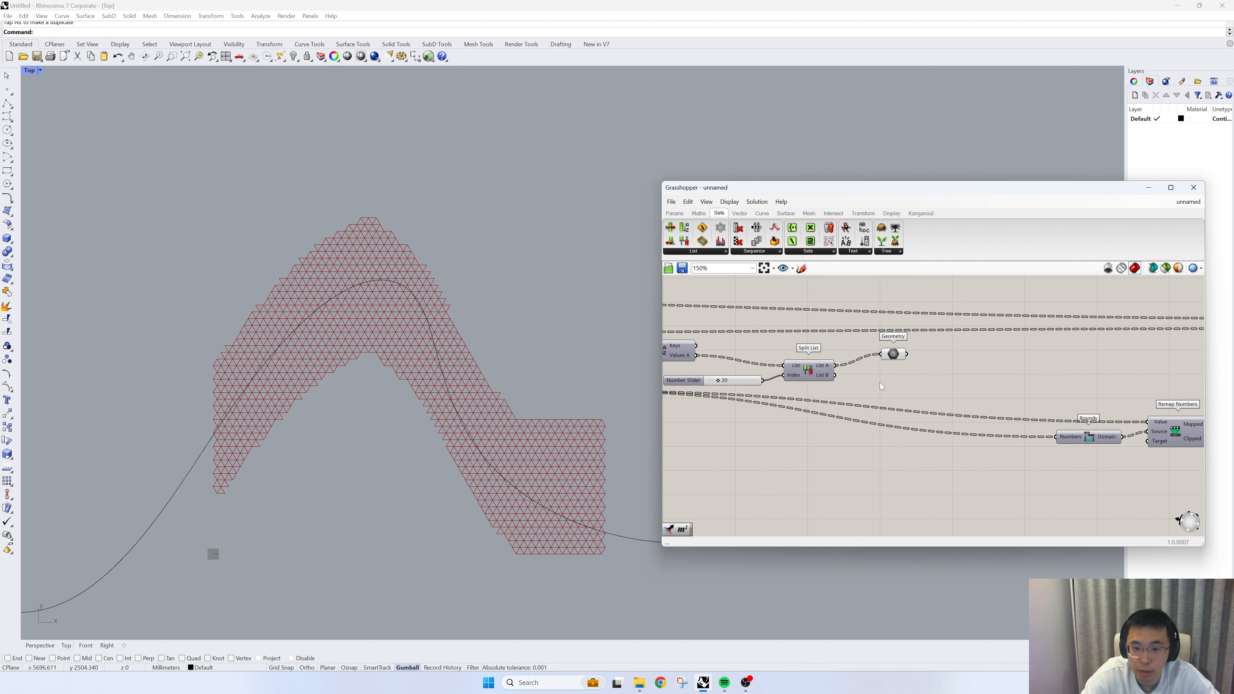
- Duplicate Split List below the original, connect Sort List's Keys output to the copy's List input, and align the Geometry parameter with the original
right_click_drag(882, 386, 1041, 405)
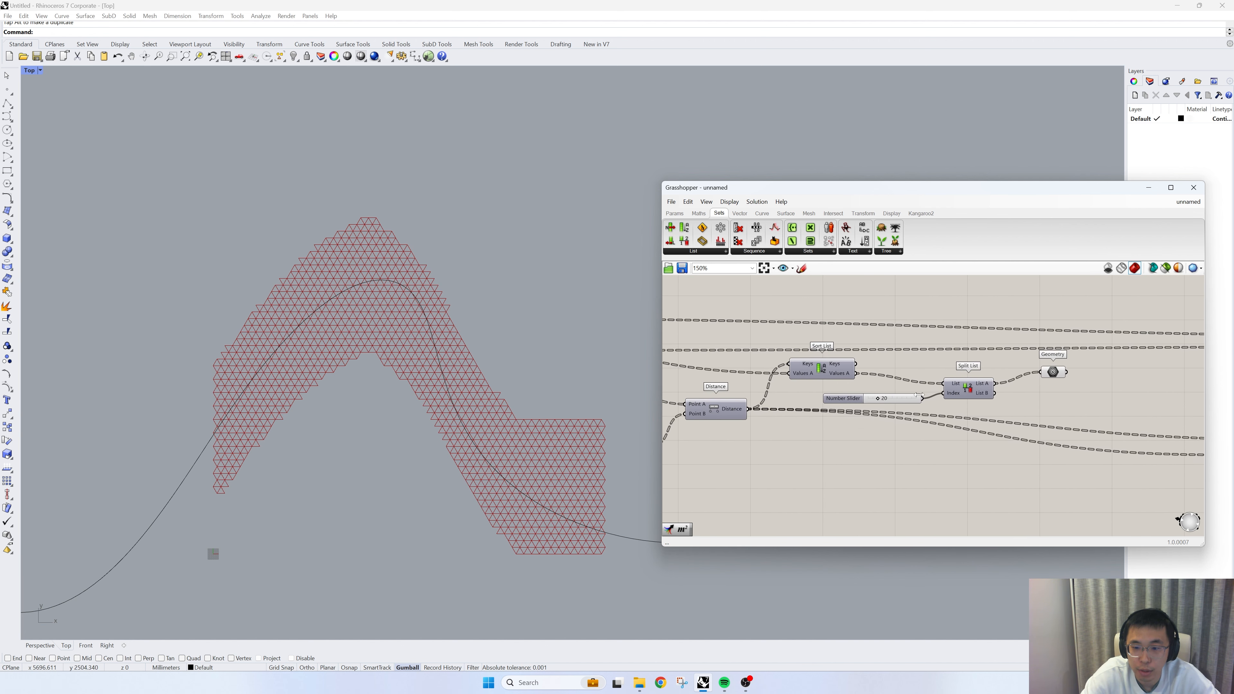
left_click(976, 395)
left_click_drag(976, 394, 964, 454, "alt")
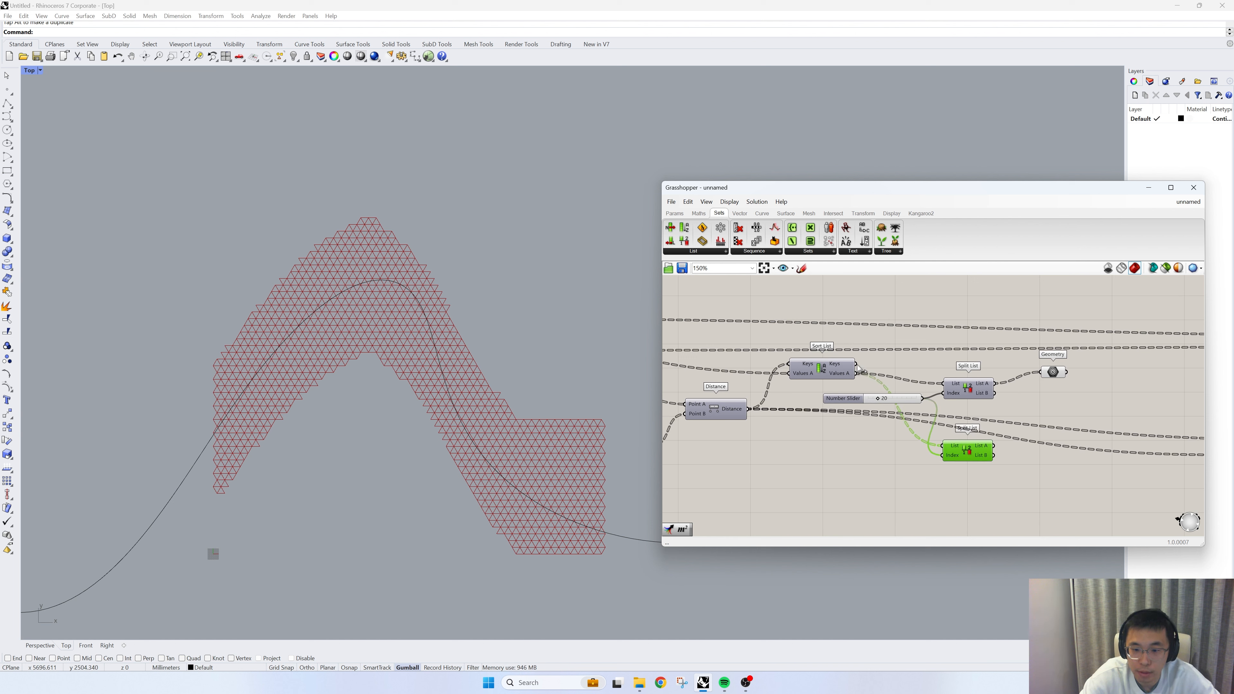
left_click_drag(857, 365, 953, 448)
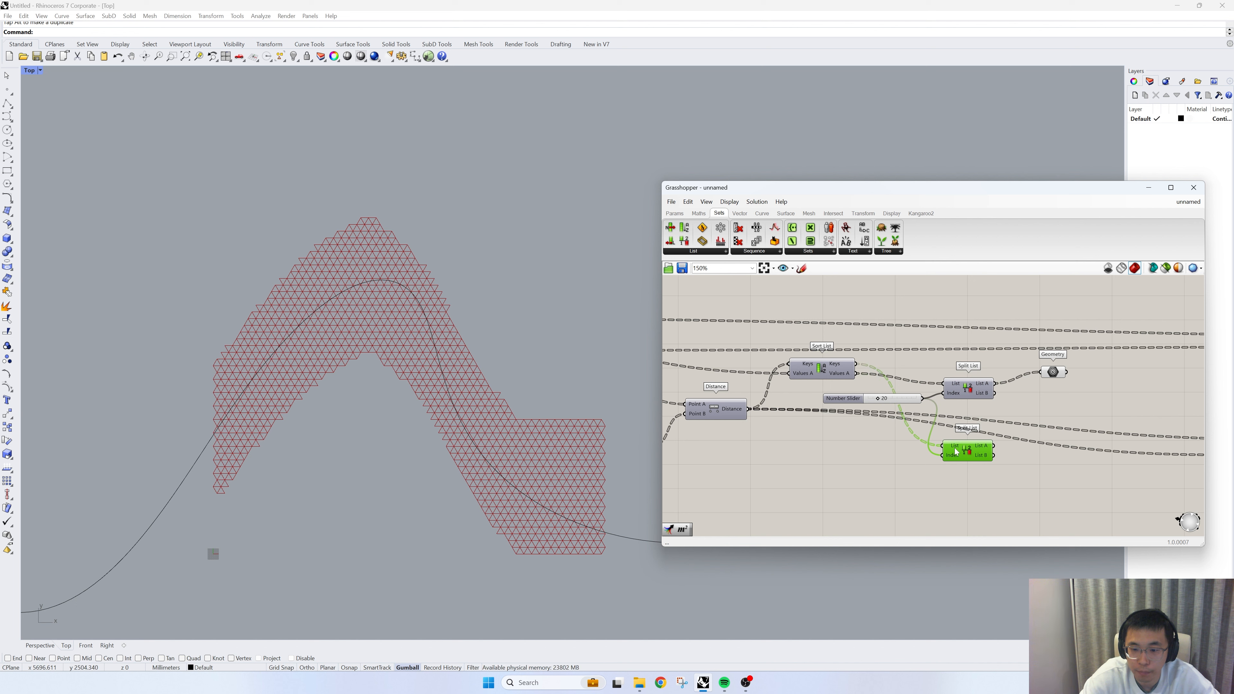
right_click_drag(1015, 467, 831, 455)
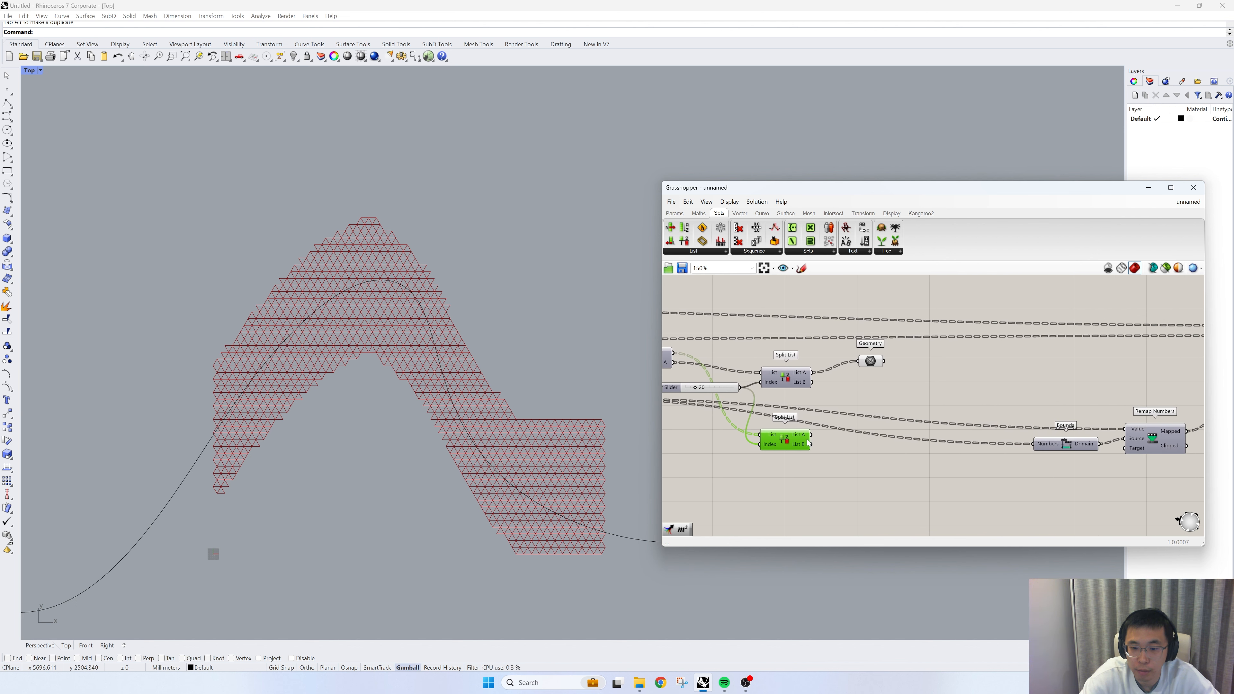
left_click_drag(808, 443, 815, 439)
left_click_drag(873, 362, 871, 376)
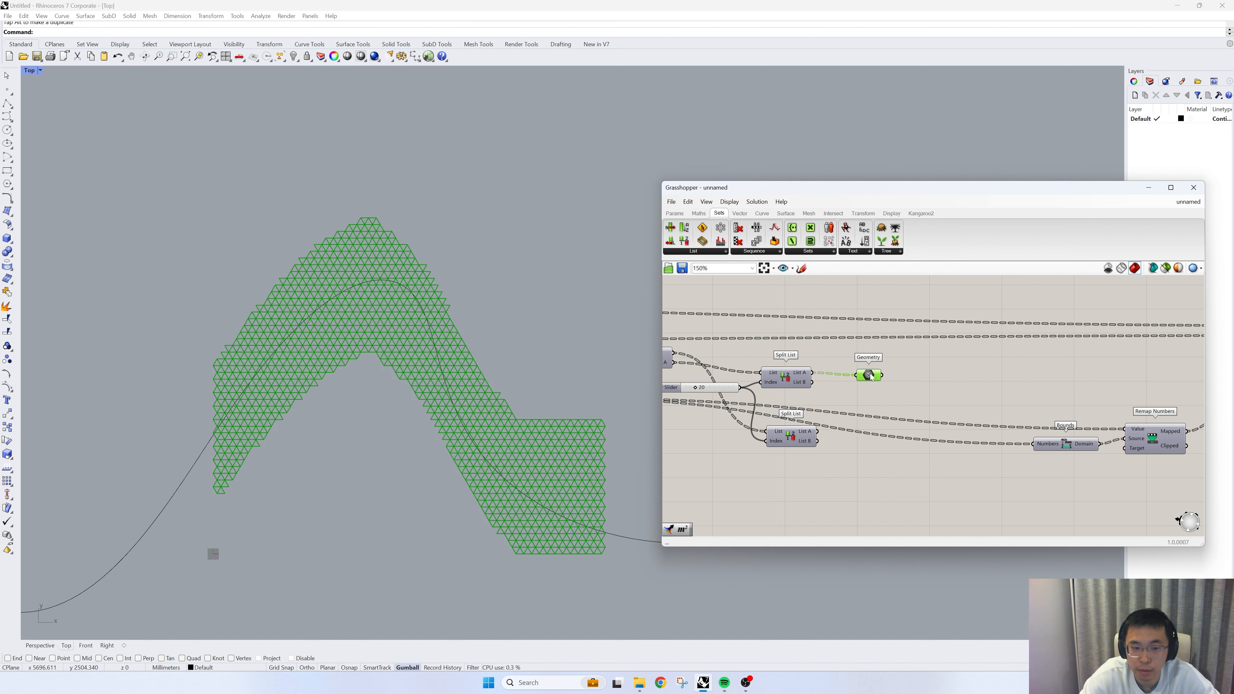
- Lock the Grasshopper solver before rewiring the definition
right_click_drag(940, 390, 875, 401)
scroll(797, 448, "down", 3)
scroll(1004, 417, "up", 1)
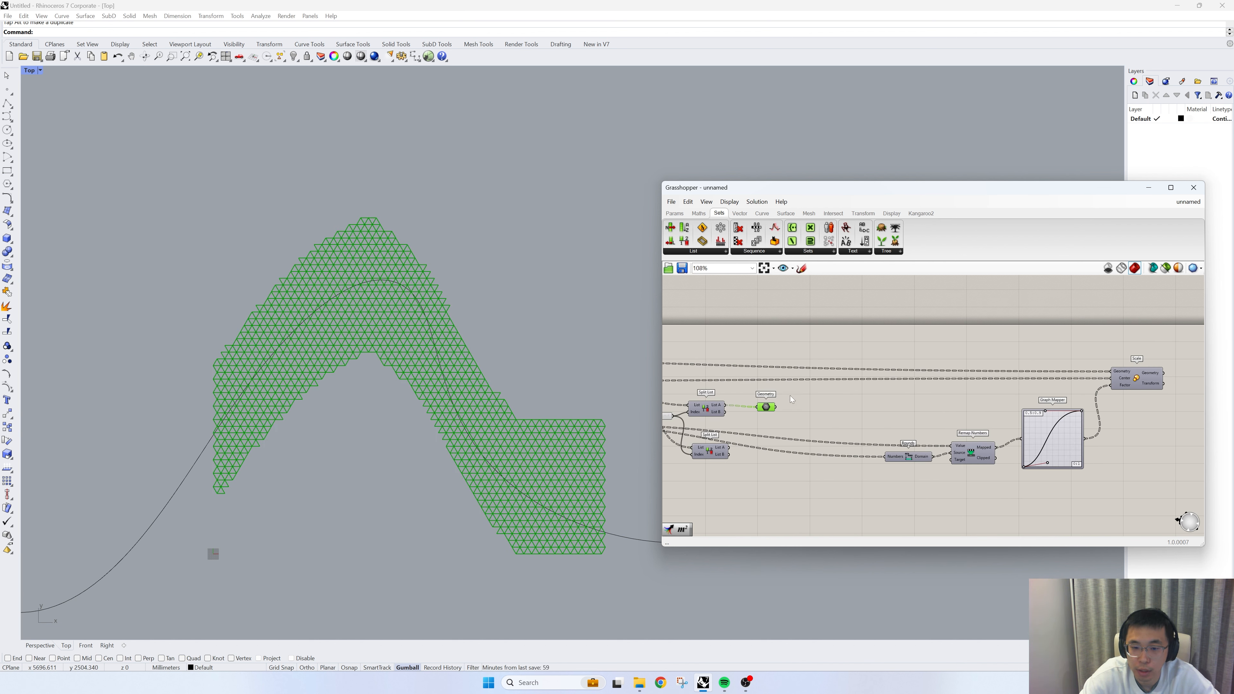
right_click(857, 344)
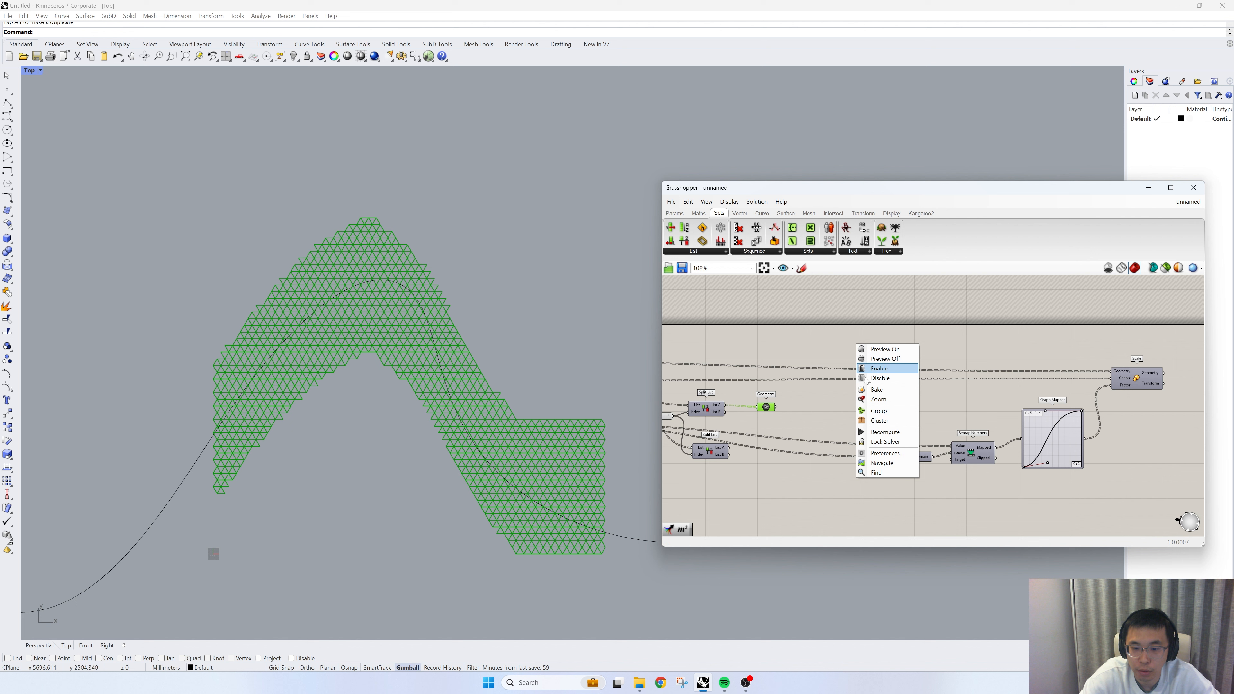
left_click(894, 442)
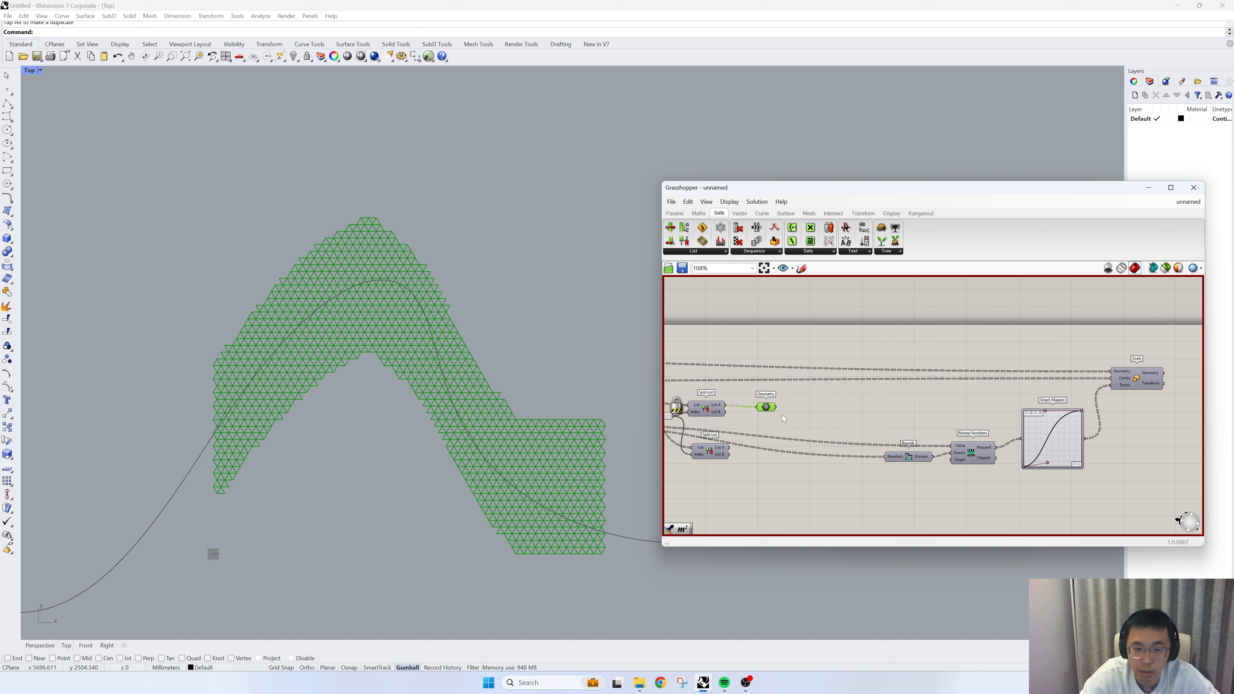
- Connect the Geometry parameter holding the split cells to Scale's Geometry input, replacing the existing wire
left_click_drag(1048, 414, 935, 382)
left_click_drag(1152, 382, 993, 398)
left_click(865, 408)
left_click_drag(786, 410, 976, 388)
right_click_drag(828, 420, 855, 419)
scroll(1016, 392, "up", 2)
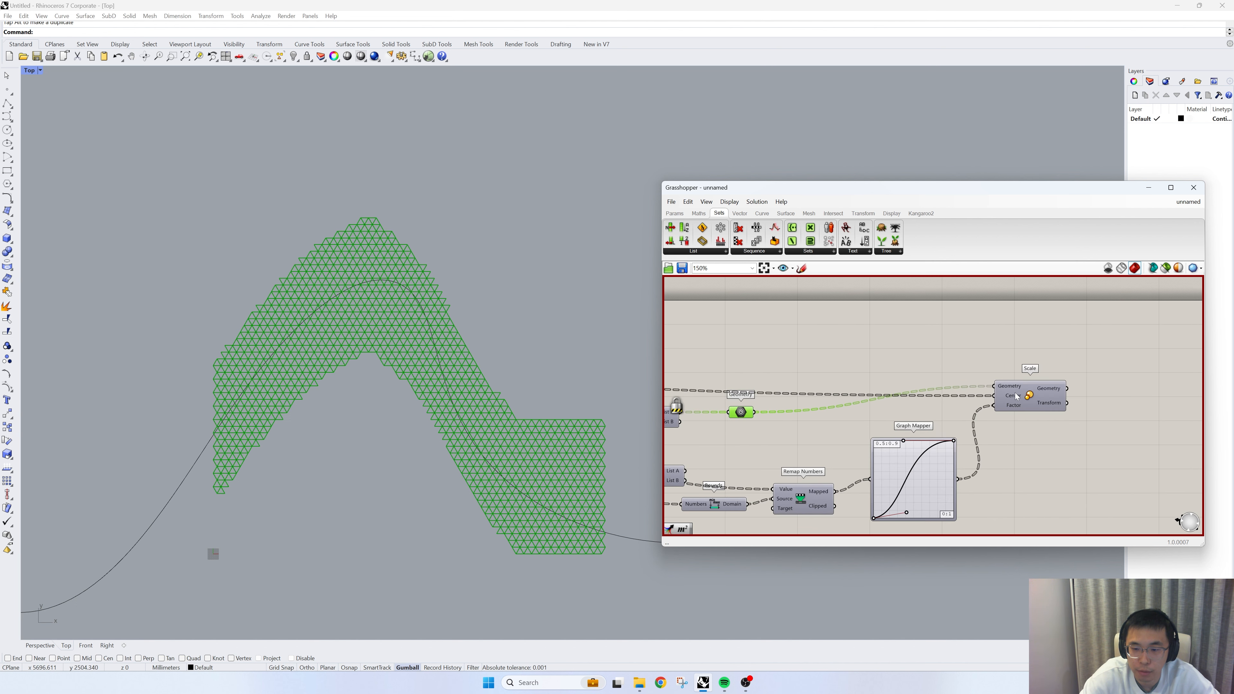
- Add an Area component fed by the Geometry parameter and connect its Centroid output to Scale's Center input
right_click_drag(744, 422, 852, 419)
double_click(880, 439)
type("area")
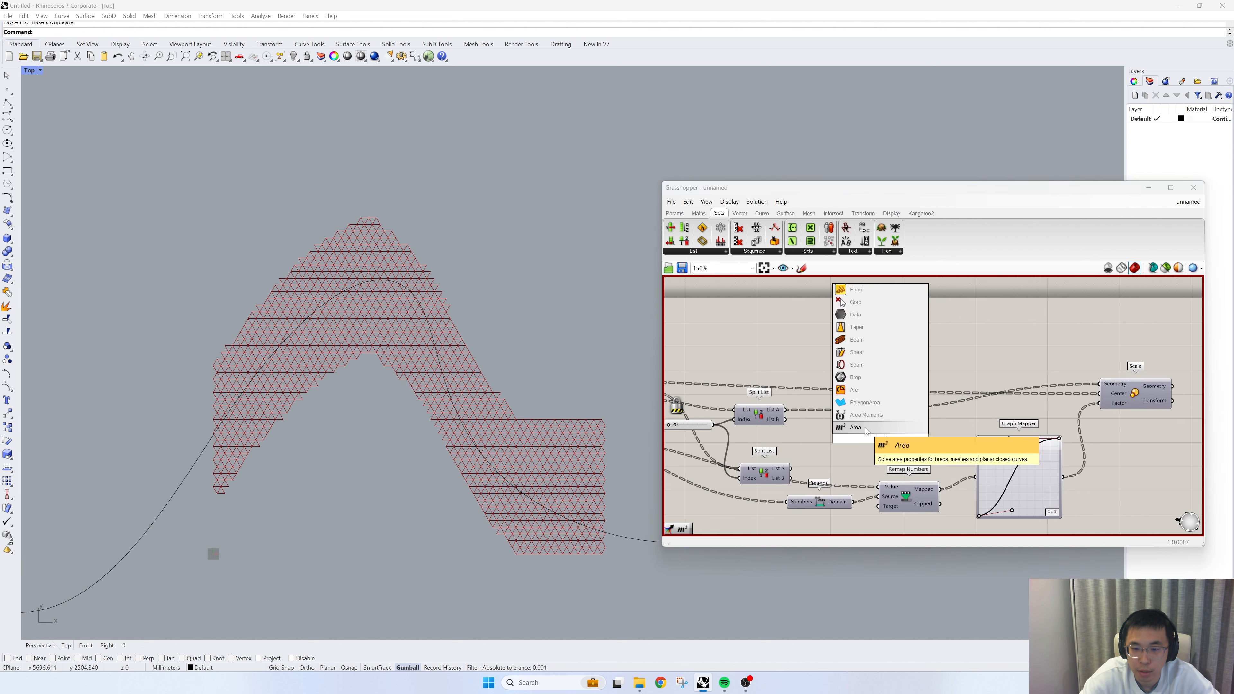
left_click(871, 428)
left_click_drag(860, 410, 910, 396)
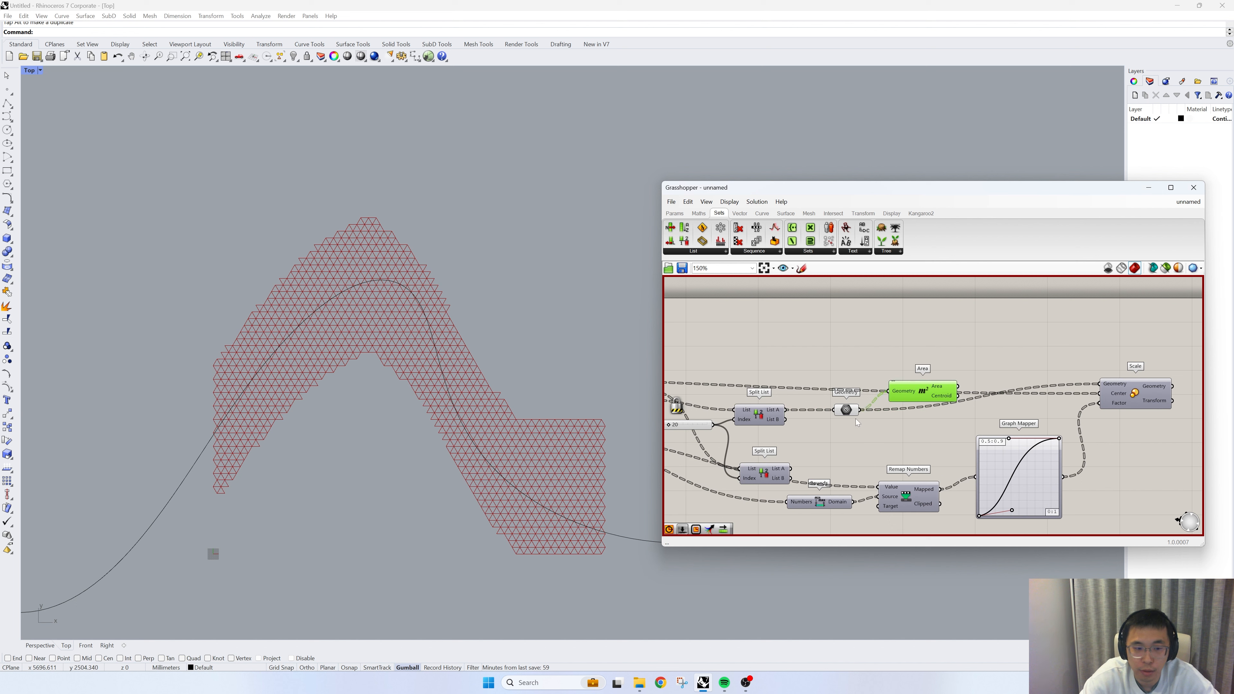
left_click(843, 413)
right_click_drag(909, 408, 847, 416)
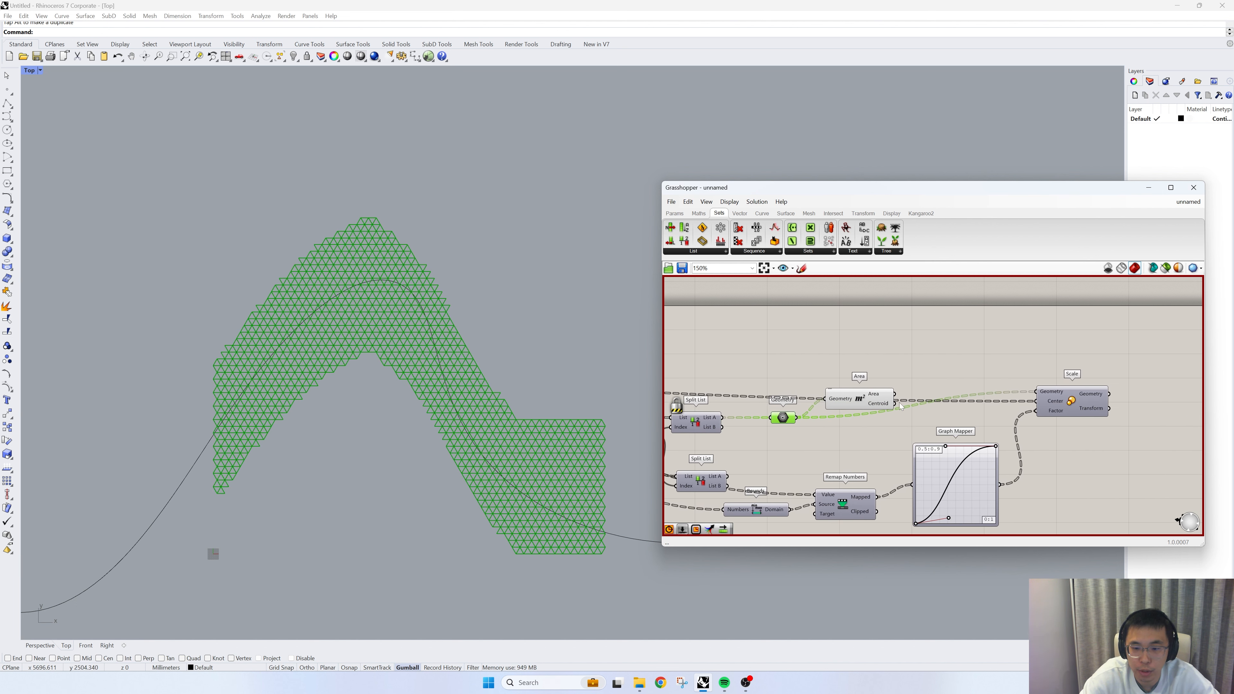
left_click_drag(895, 403, 1037, 401)
- Connect the second Split List's List A output to the Value input of Remap Numbers and the Numbers input of Bounds
right_click_drag(851, 436, 965, 403)
left_click(819, 444)
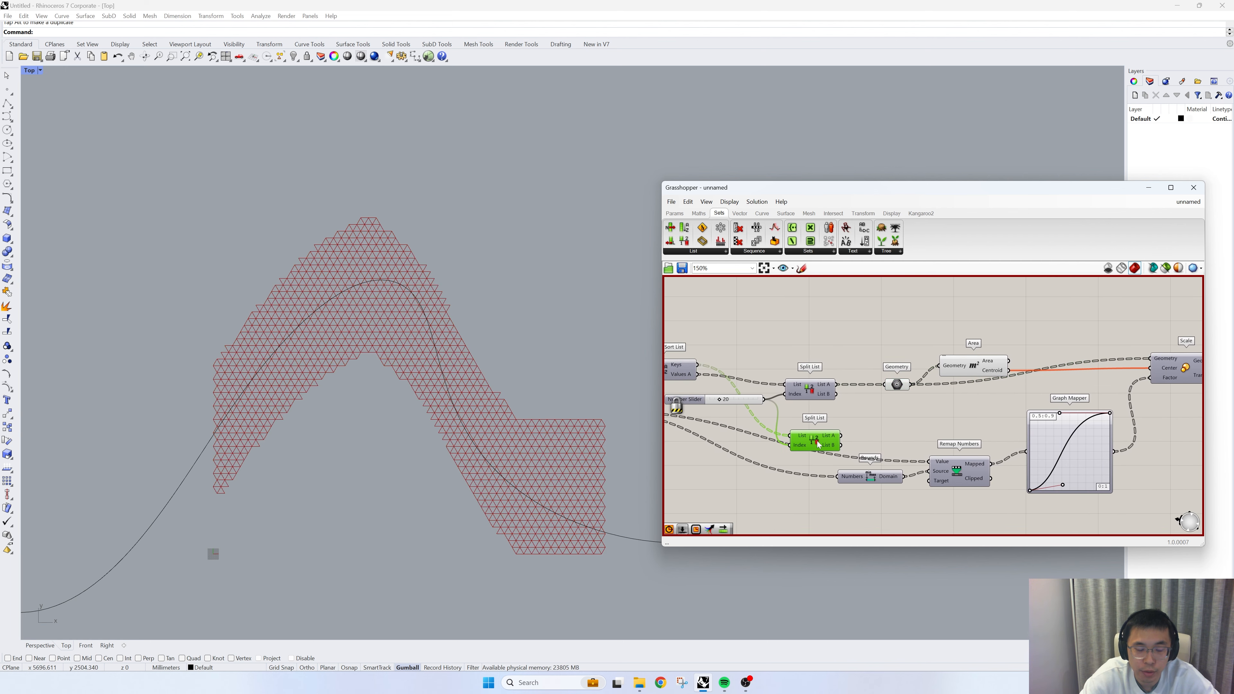
right_click_drag(730, 440, 792, 431)
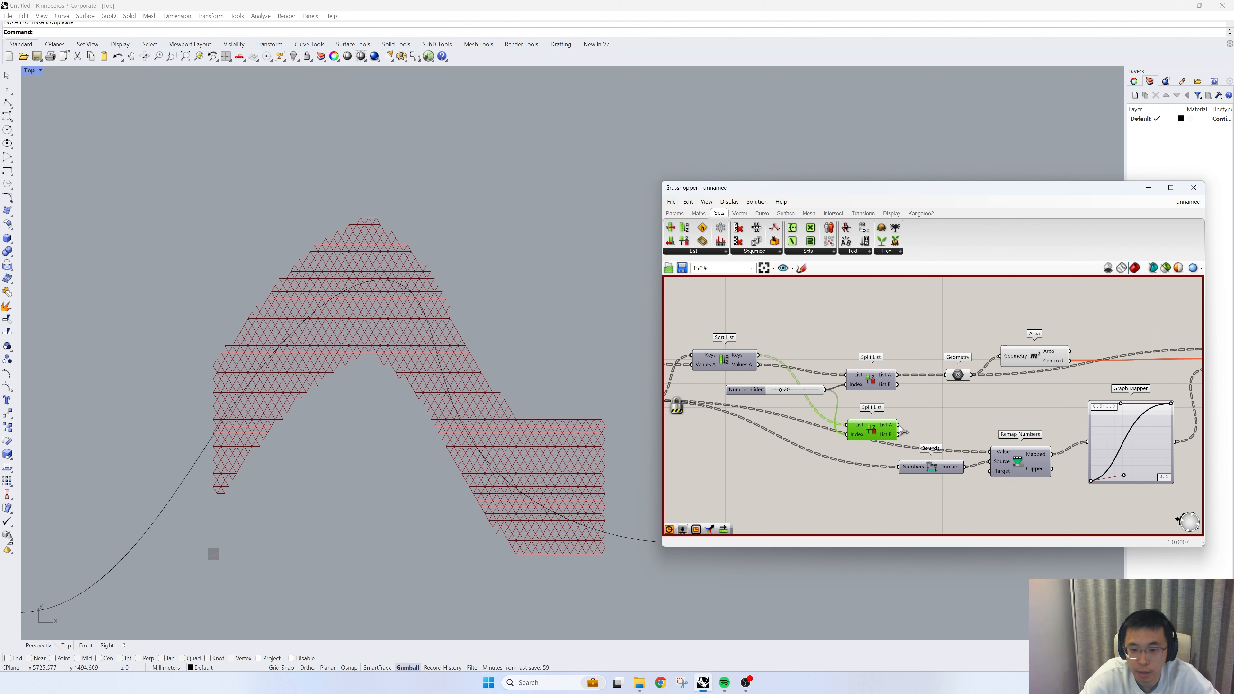
left_click_drag(901, 431, 989, 452)
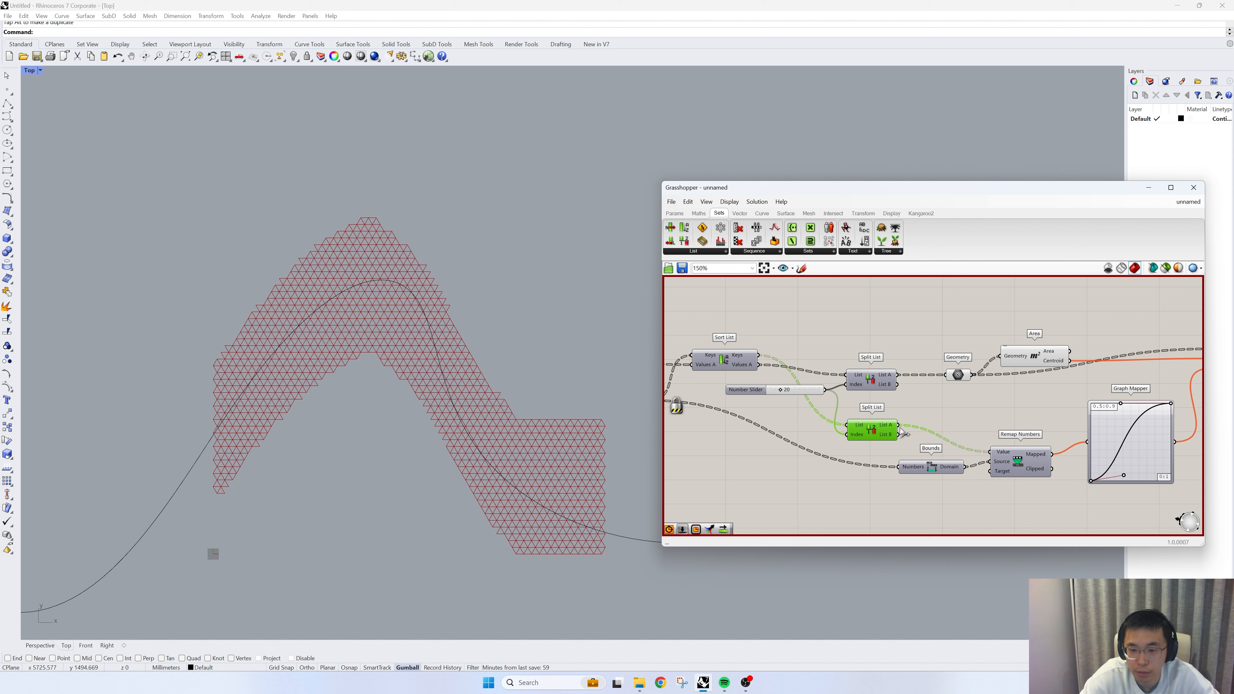
scroll(884, 428, "down", 3)
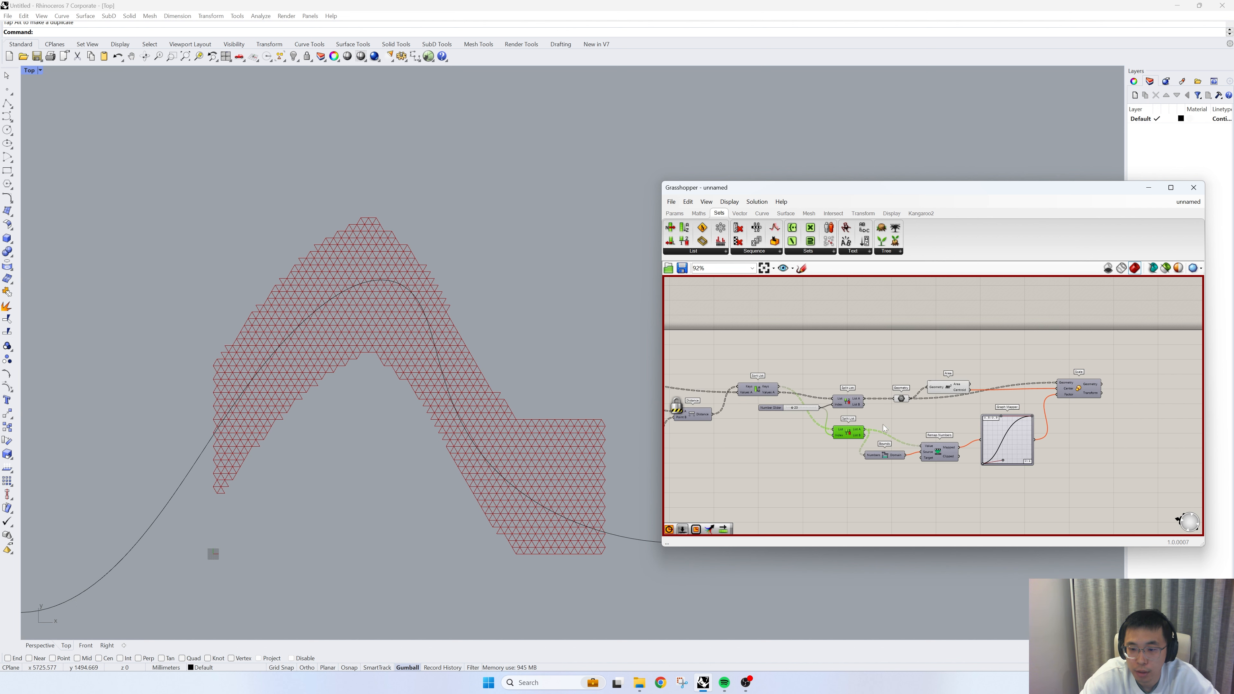
- Unlock the solver to recompute the rewired definition
right_click(884, 426)
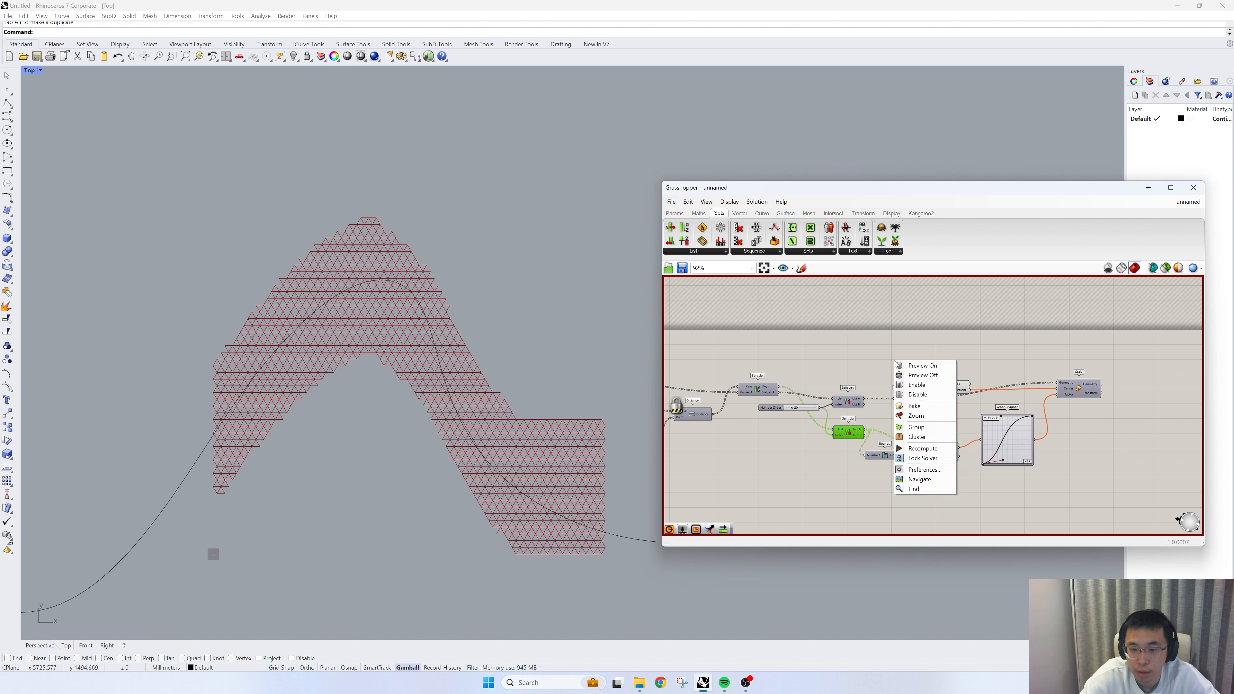
left_click(932, 459)
scroll(871, 459, "up", 2)
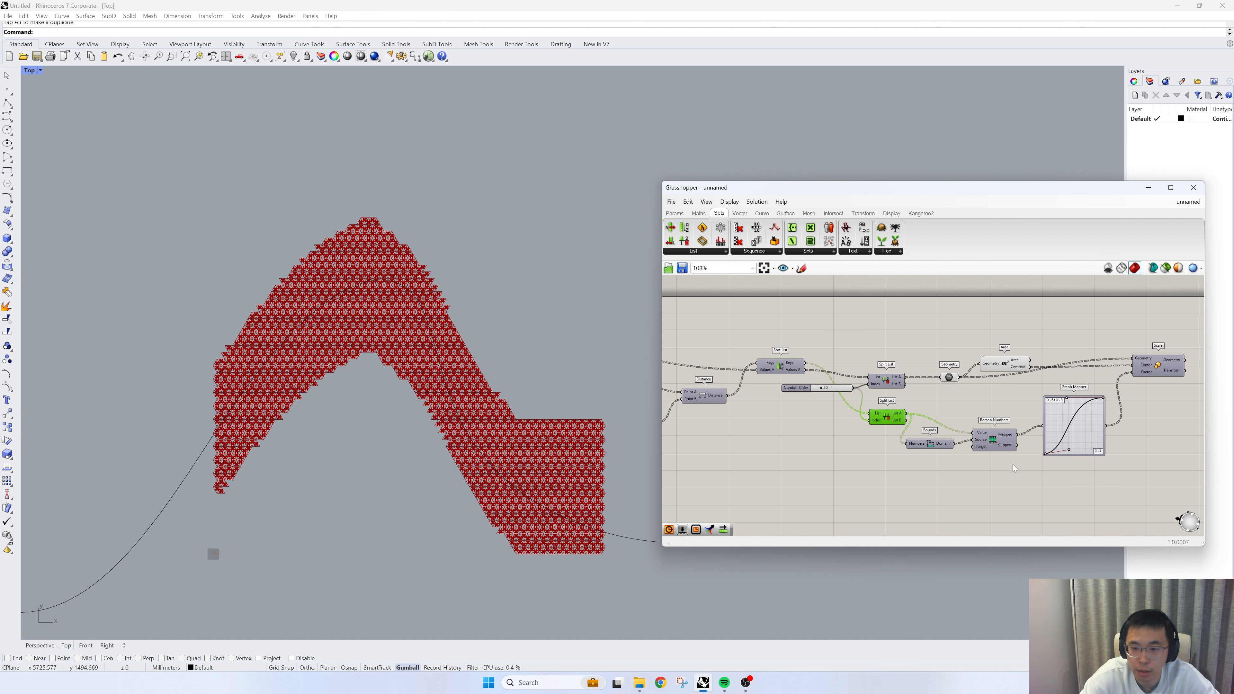
- Turn off the preview of the sorting, splitting and scaling components and turn the preview of Scale back on
left_click_drag(1010, 479, 771, 305)
right_click(785, 294)
left_click(821, 308)
left_click(917, 343)
right_click_drag(1185, 394, 1039, 408)
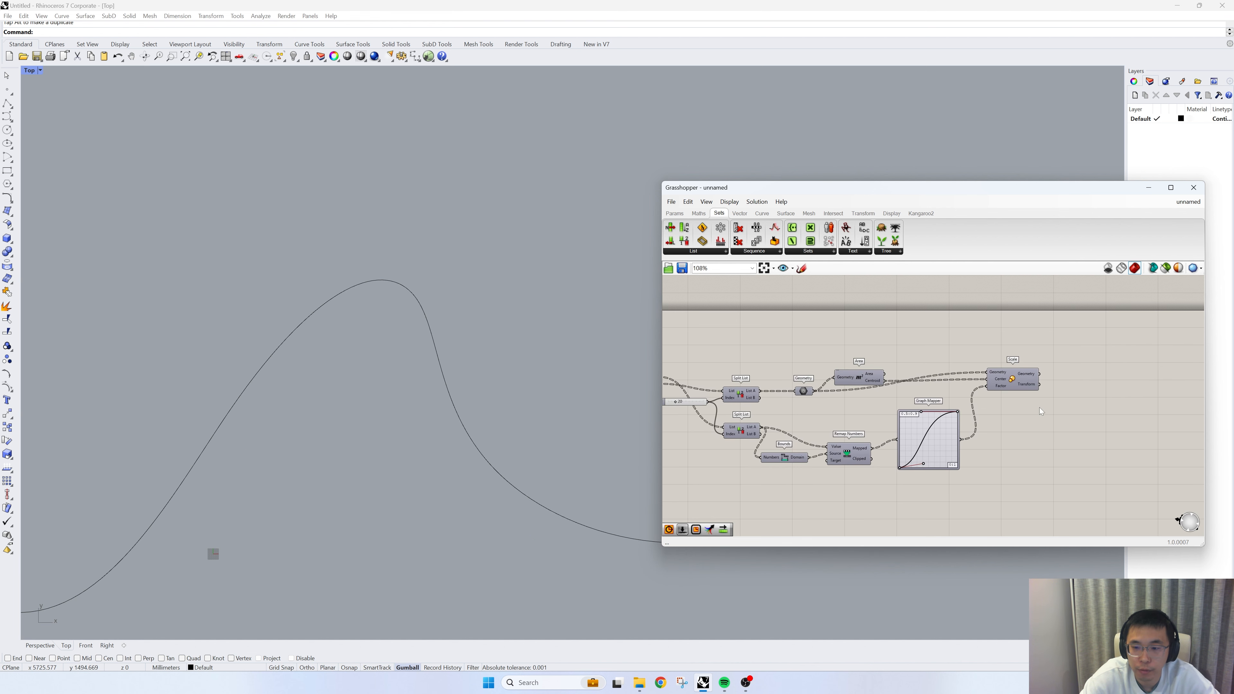
left_click_drag(1039, 411, 984, 335)
right_click(983, 336)
left_click(989, 343)
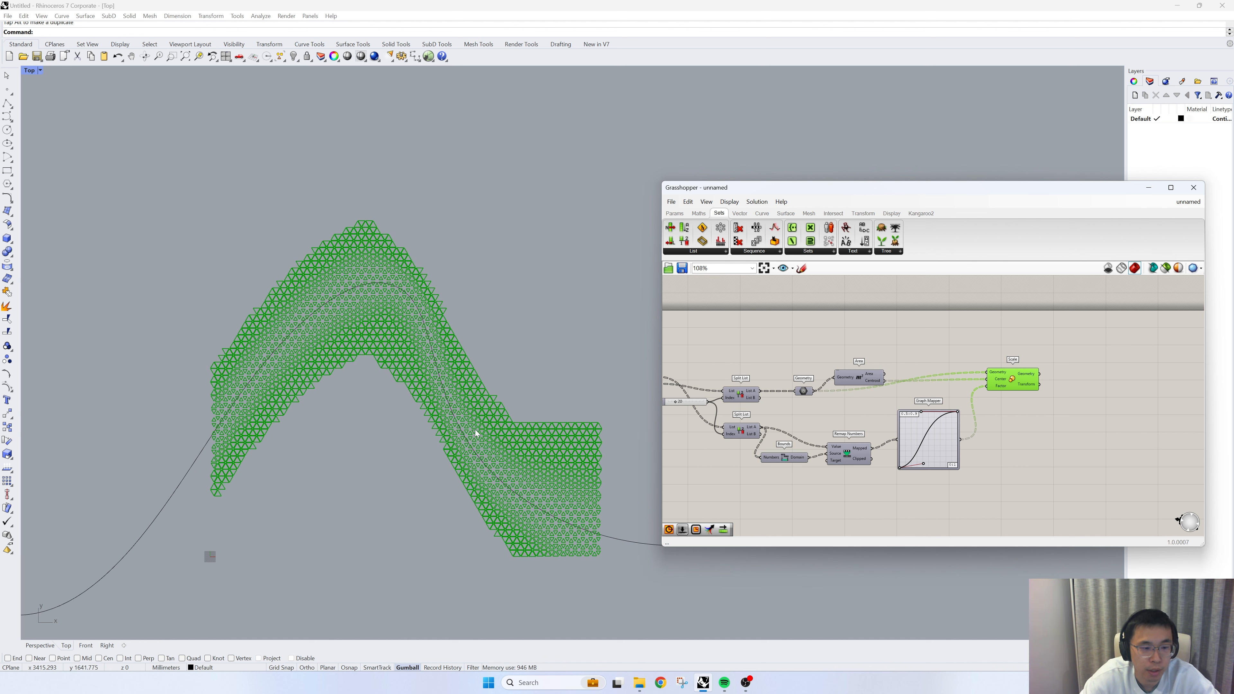
- Check the scaled cells against the curve and reverse the Graph Mapper's data order
left_click(477, 449)
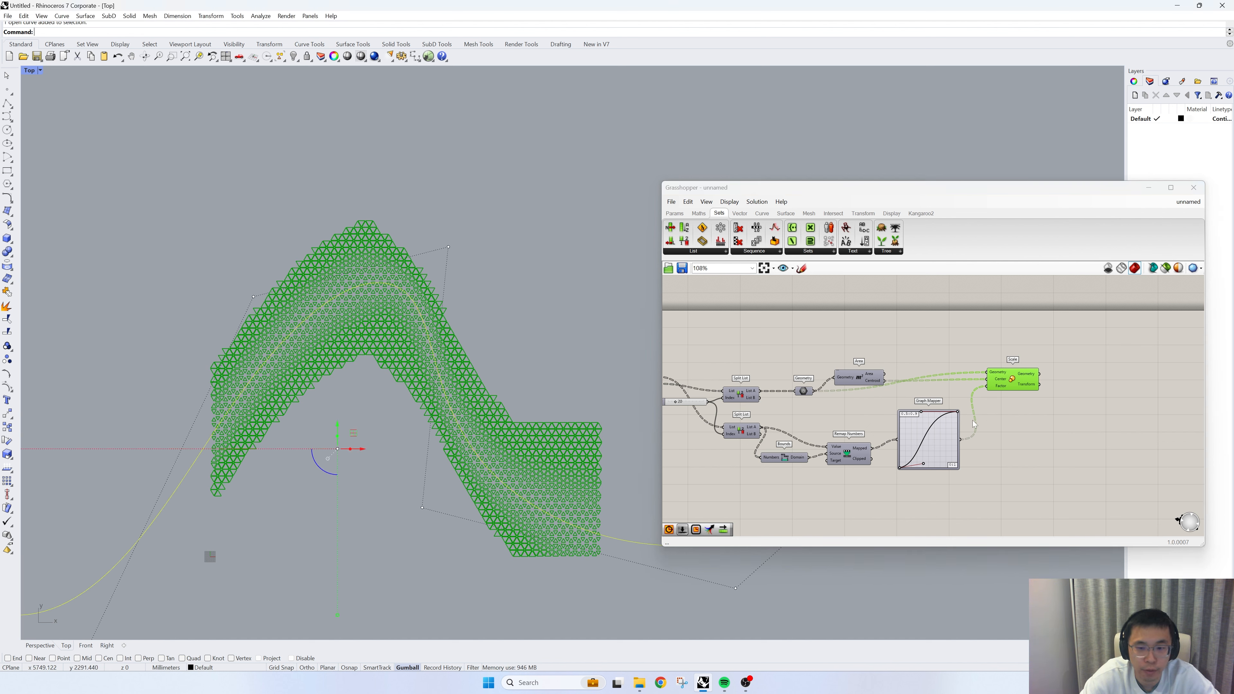
scroll(974, 424, "up", 2)
left_click(988, 401)
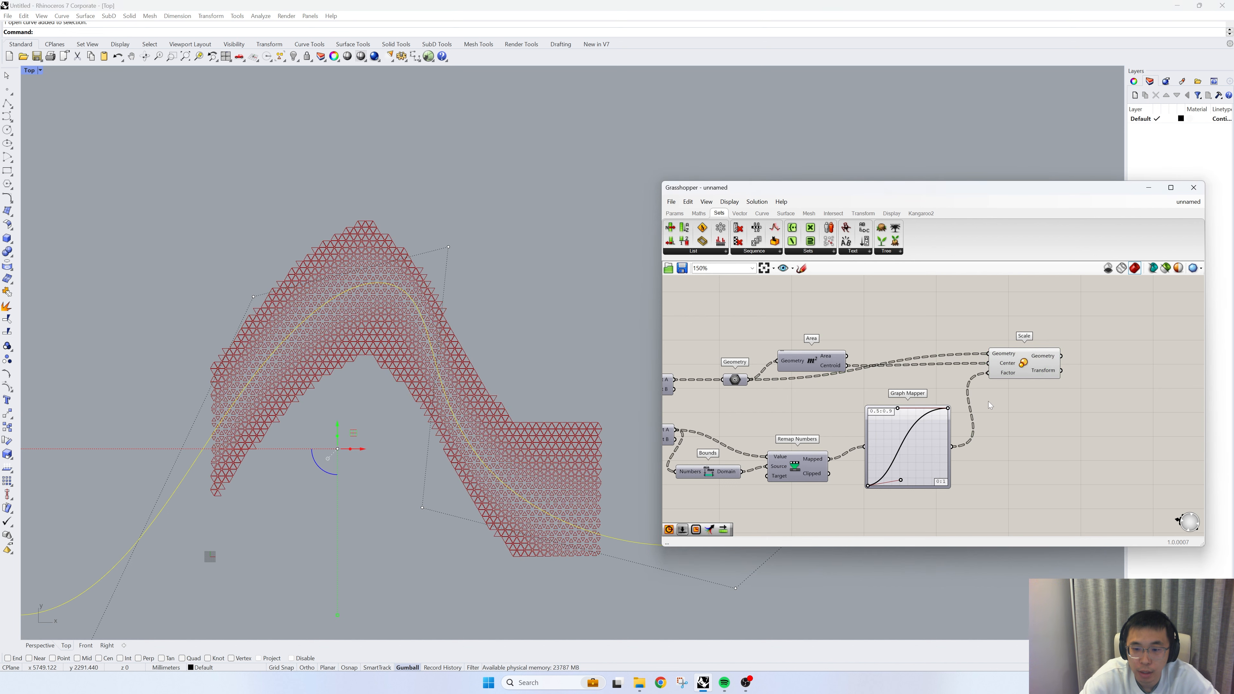
right_click(934, 444)
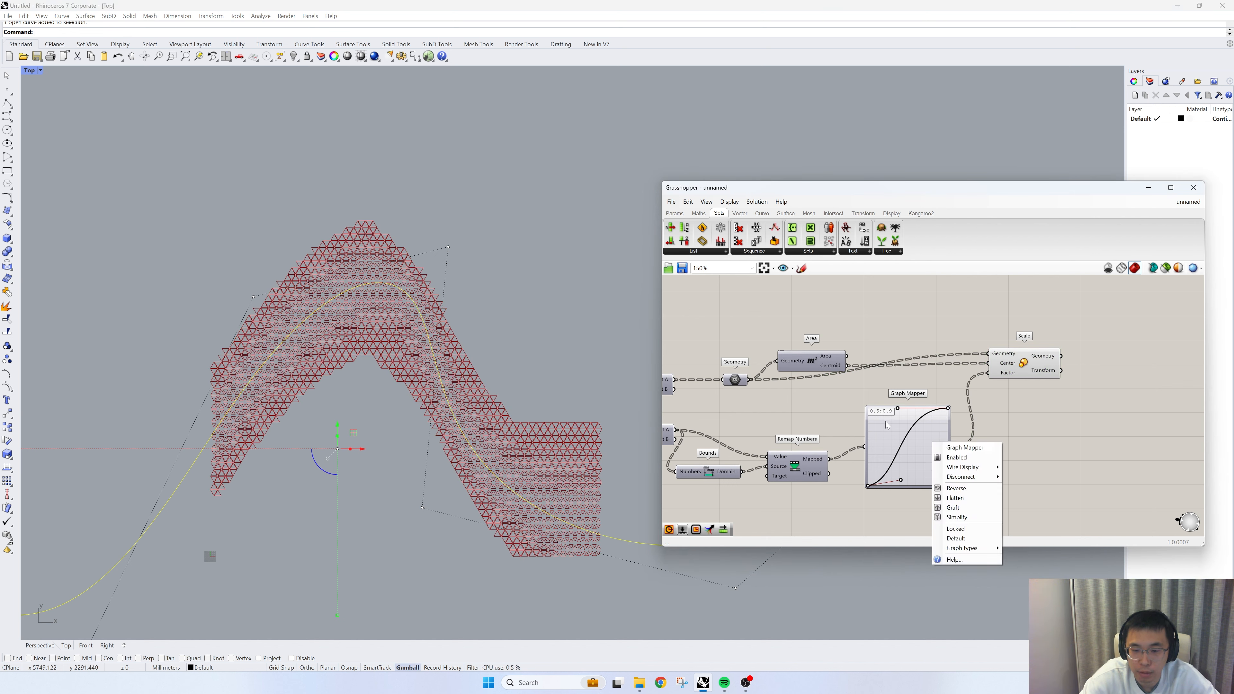
left_click(970, 490)
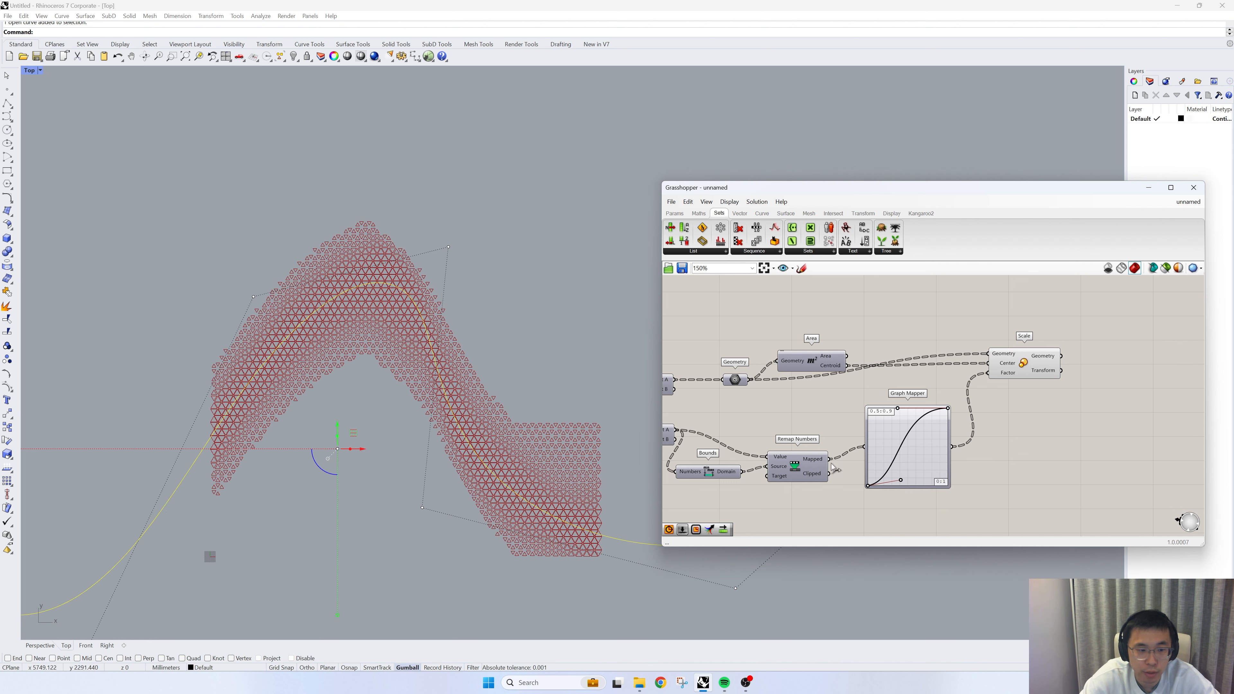
left_click(523, 369)
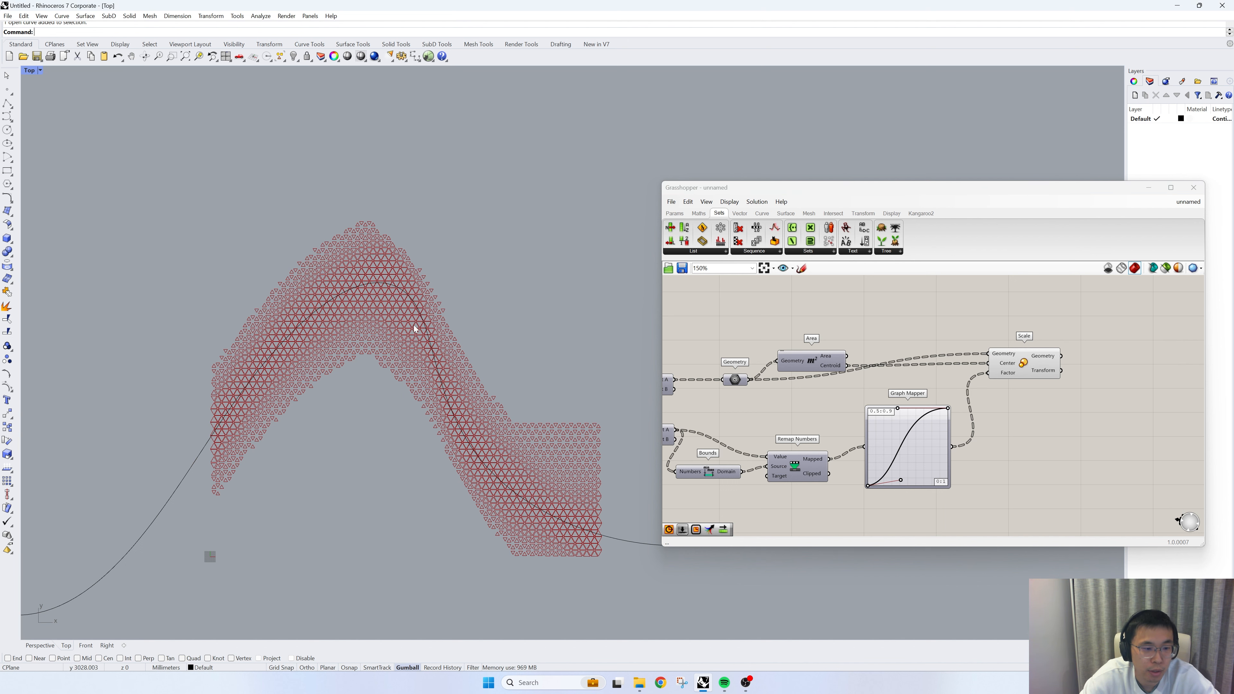
- Set the number slider feeding both Split List Index inputs to 19
right_click_drag(823, 425, 1040, 428)
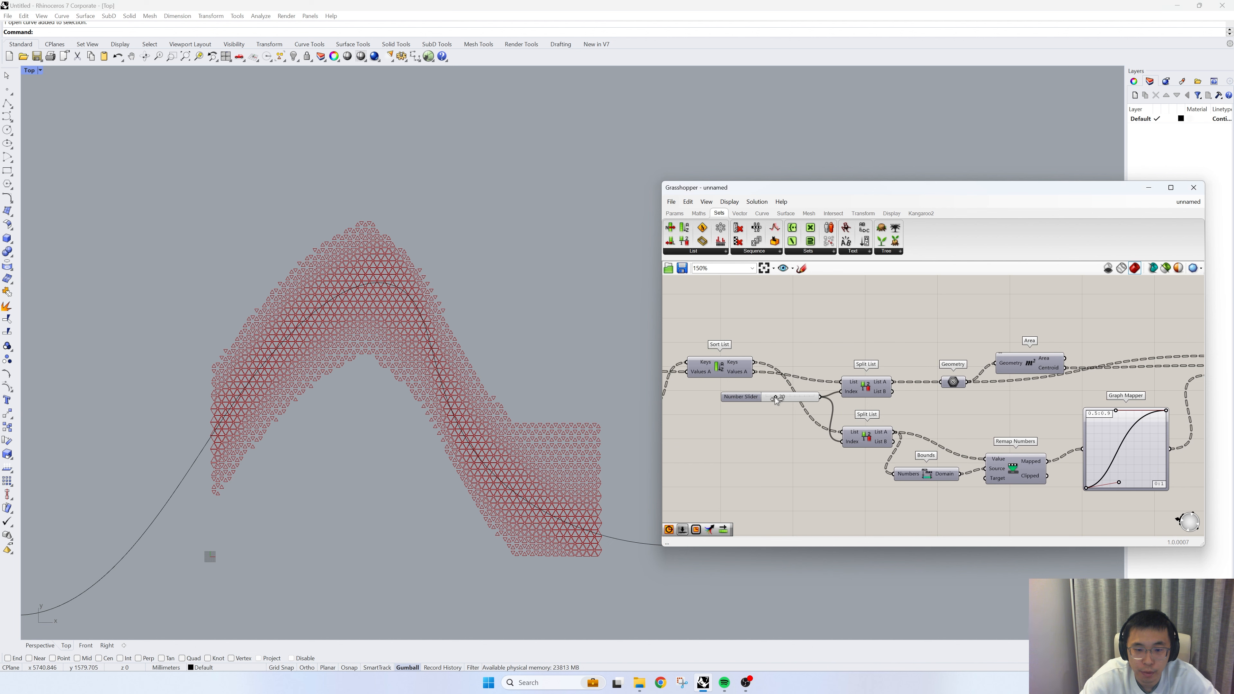
mouse_move(776, 398)
left_mouse_down()
mouse_move(797, 399)
mouse_move(776, 404)
left_mouse_up()
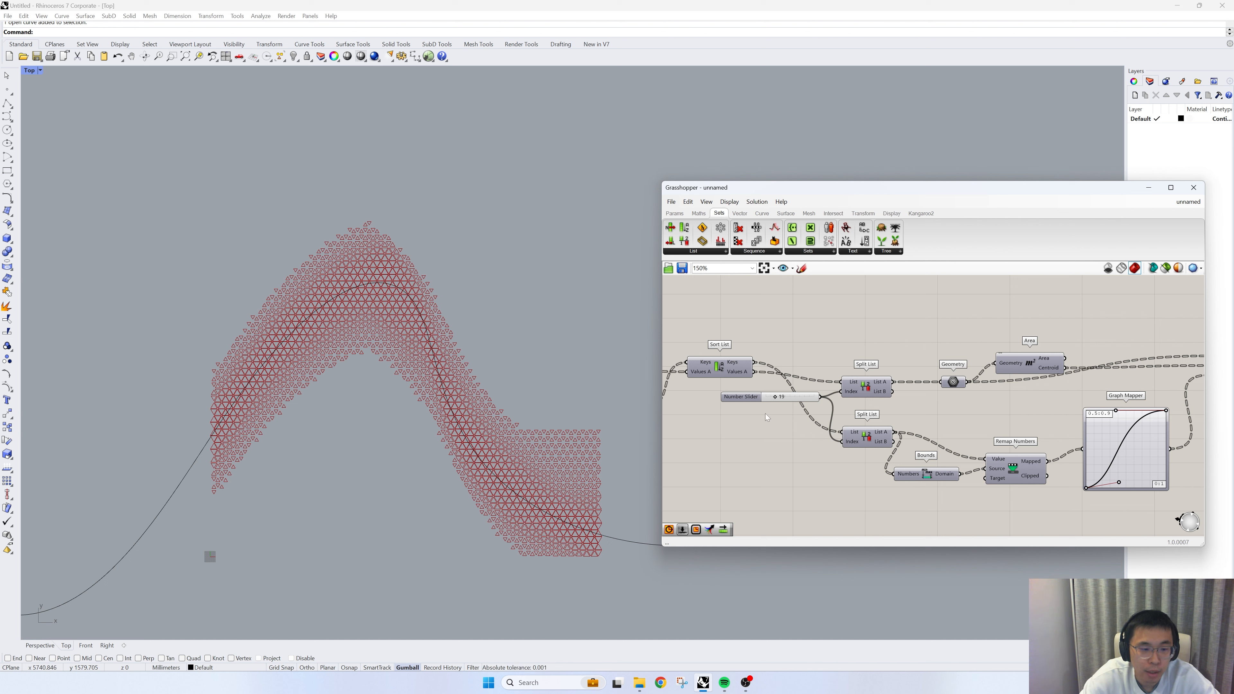
scroll(750, 409, "down", 2)
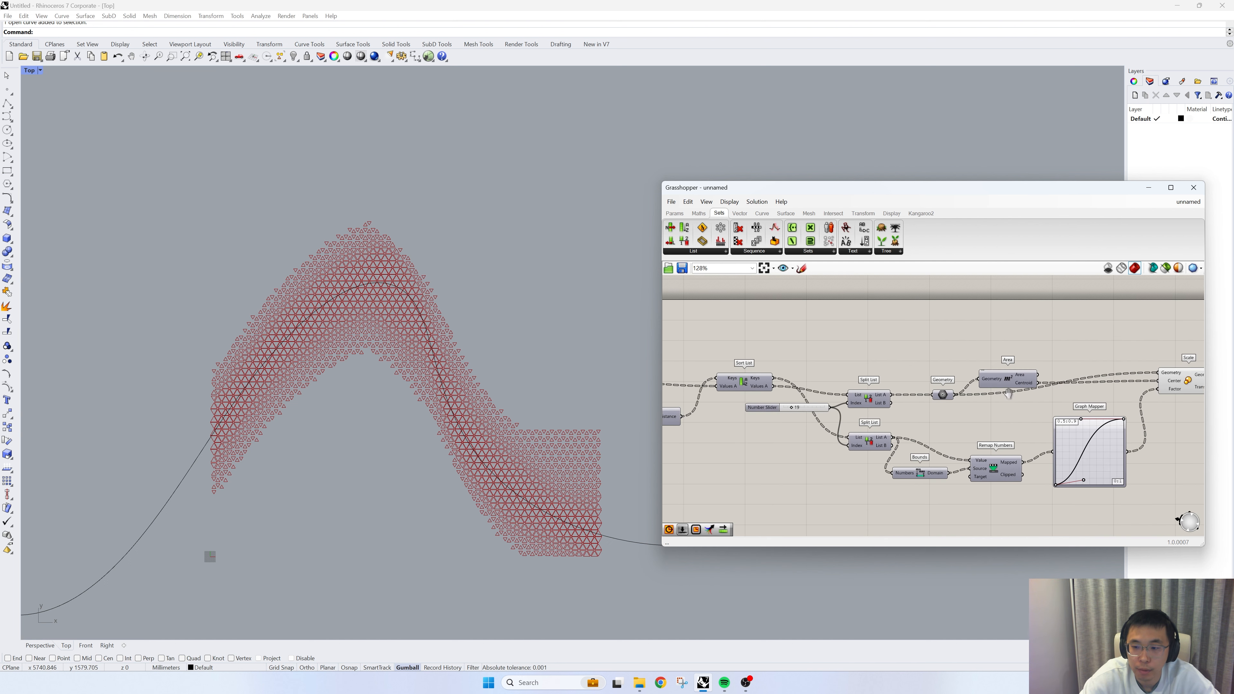
- Duplicate the Geometry parameter above the original and feed the copy from the first Split List's List B output instead of List A
right_click_drag(1008, 393, 915, 414)
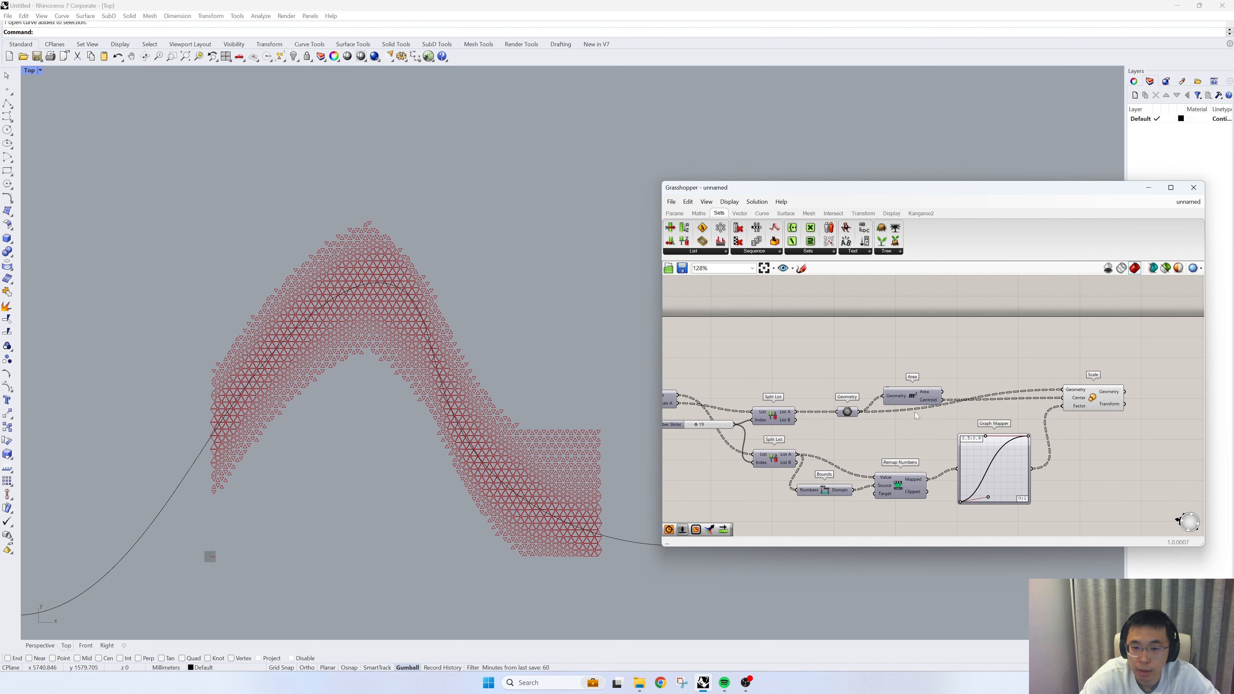
left_click(852, 411)
left_click_drag(853, 413, 866, 357, "alt")
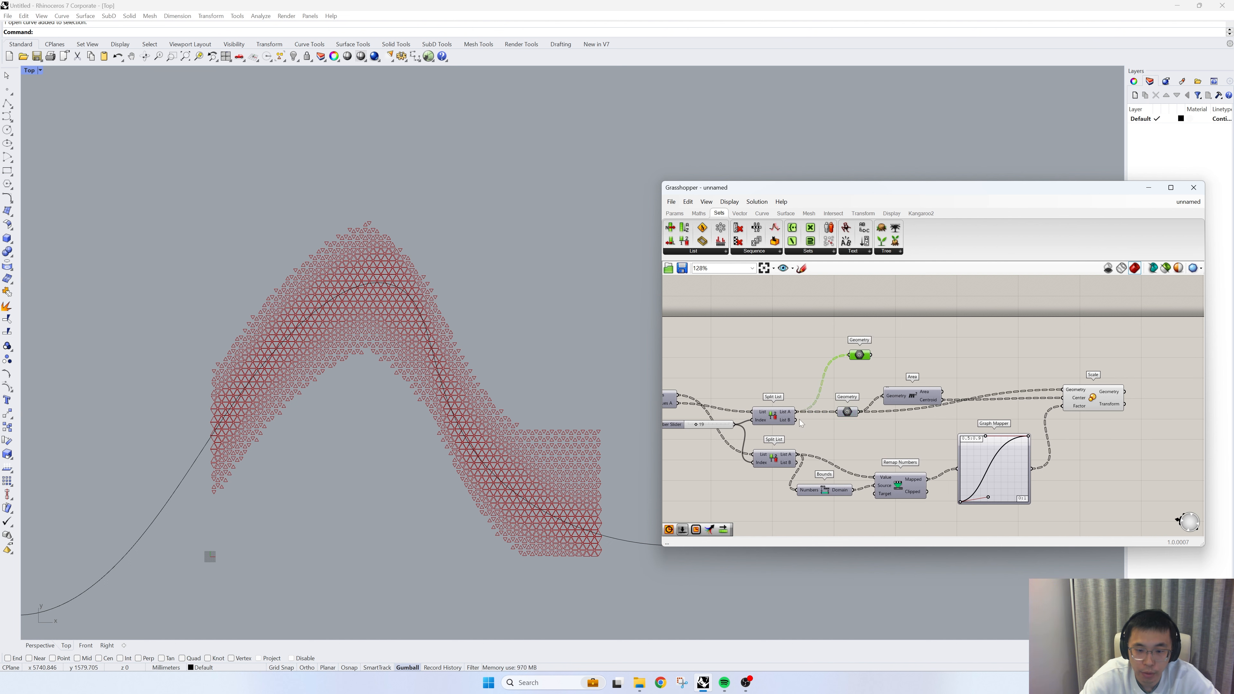
left_click_drag(813, 412, 847, 364, "shift")
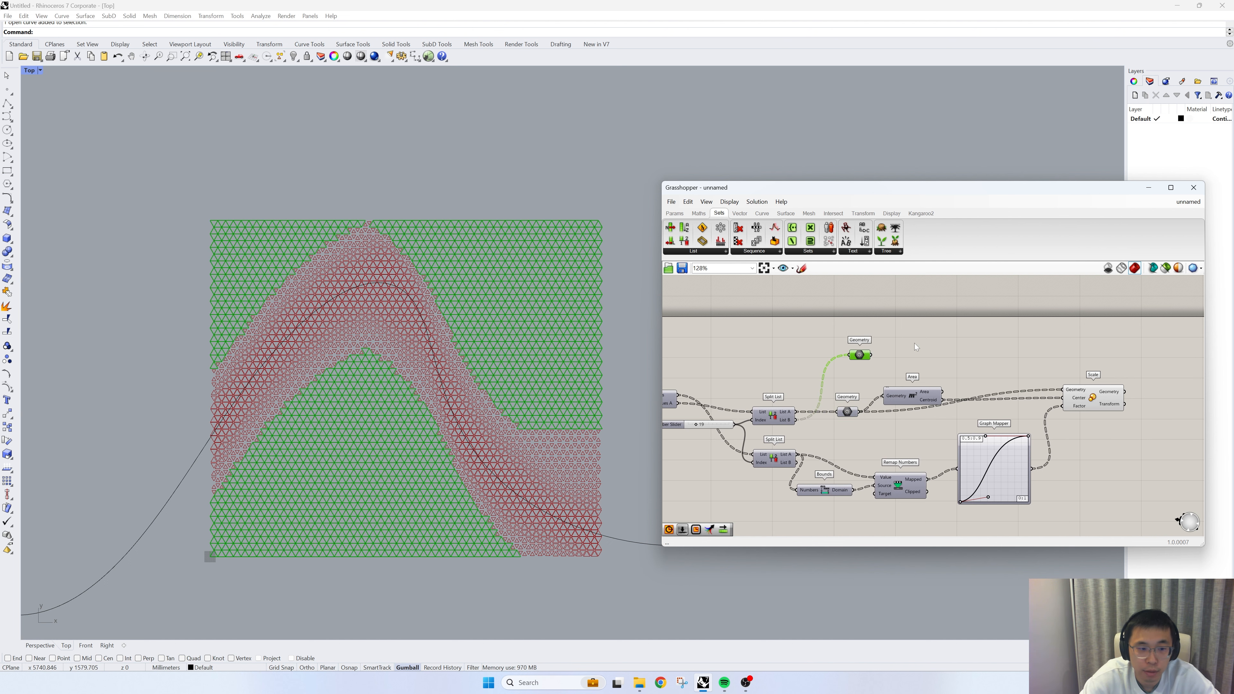
left_click(904, 351)
left_click_drag(860, 360, 856, 354)
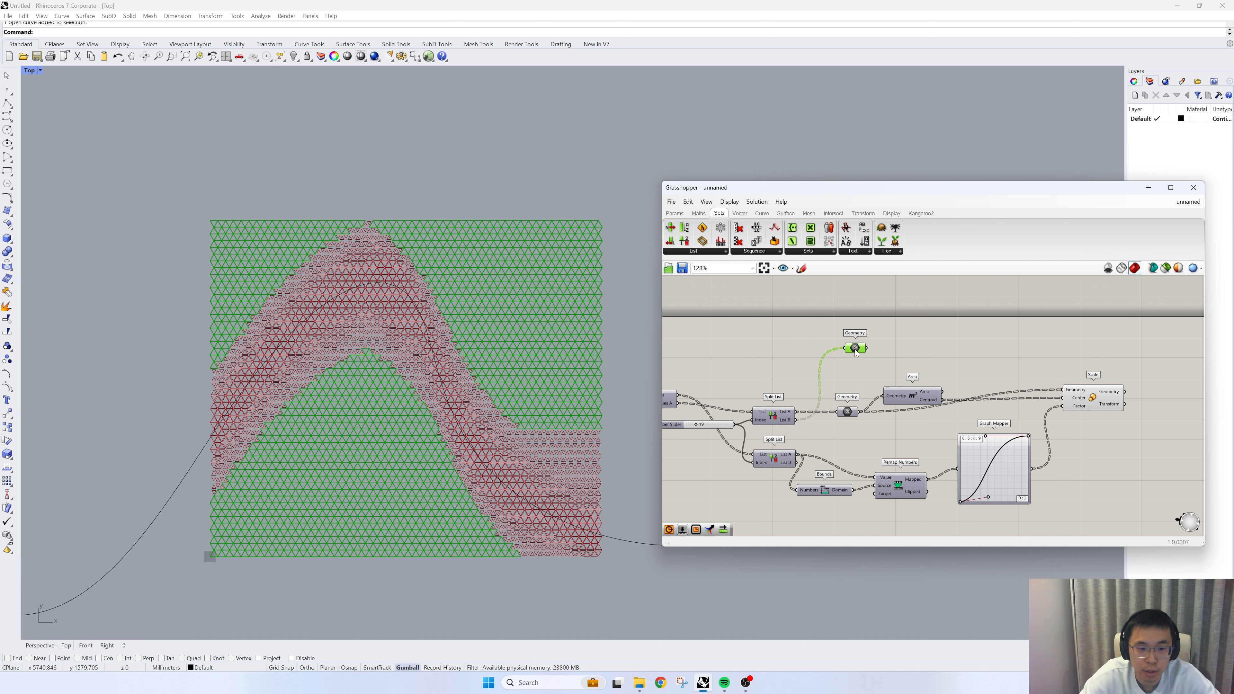
- Duplicate the Scale and Area components and wire the copies to the upper Geometry parameter, using the new Area's Centroid as the scaling center
left_click(1082, 406)
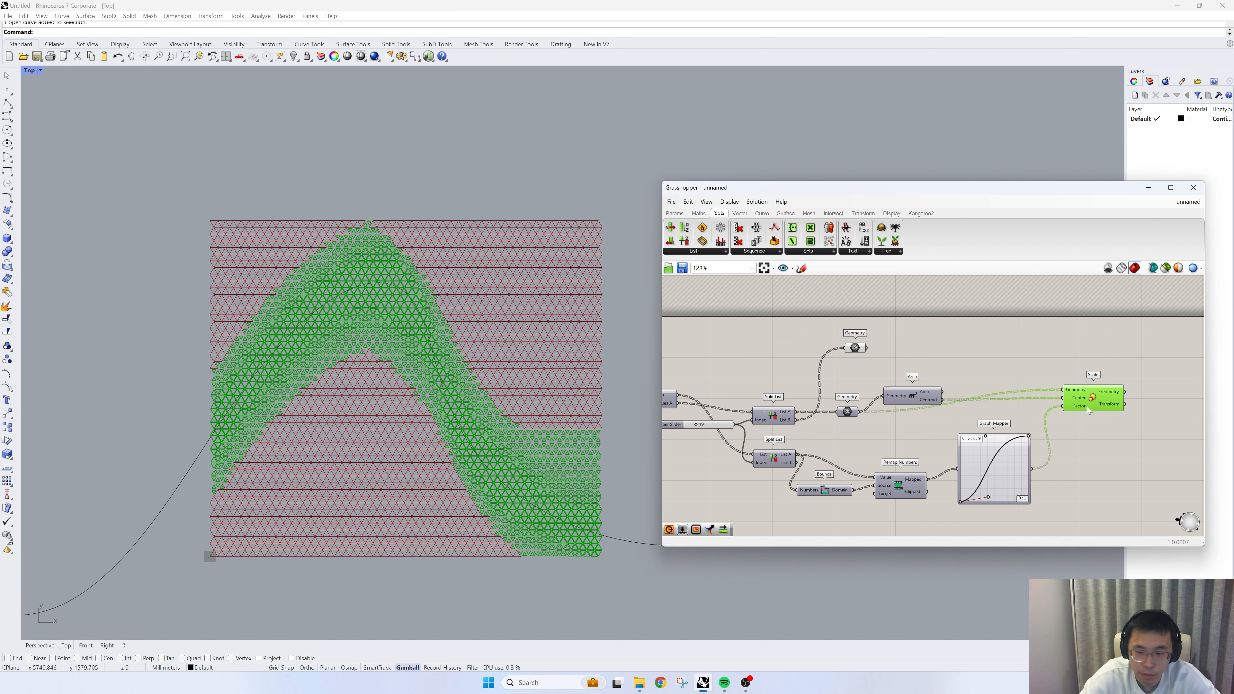
left_click_drag(1086, 407, 989, 342, "alt")
scroll(944, 359, "up", 3)
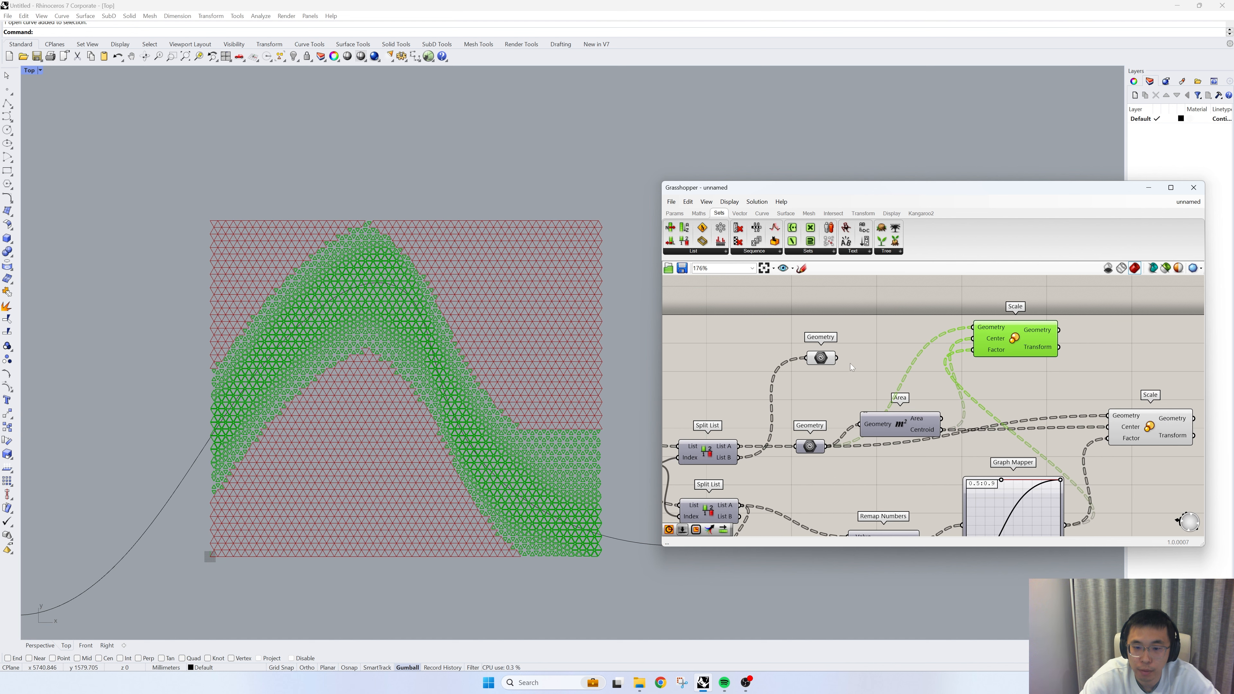
left_click(902, 419)
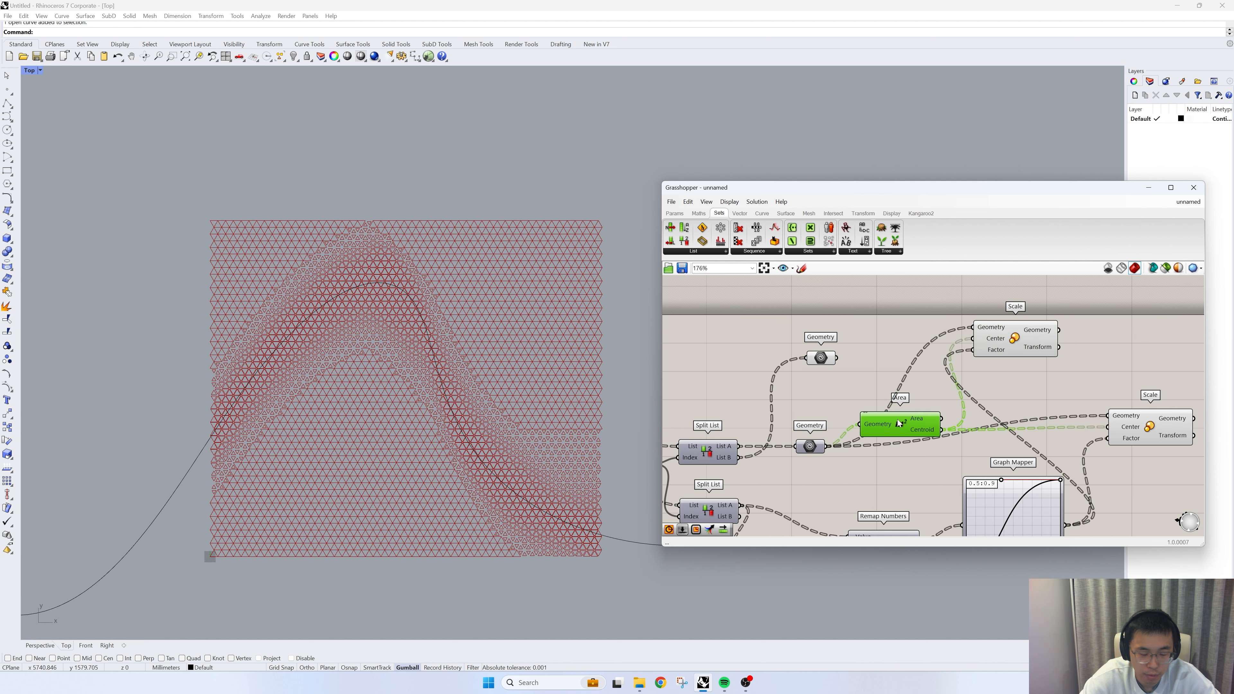
left_click_drag(902, 419, 972, 327, "alt")
left_click_drag(933, 381, 982, 350)
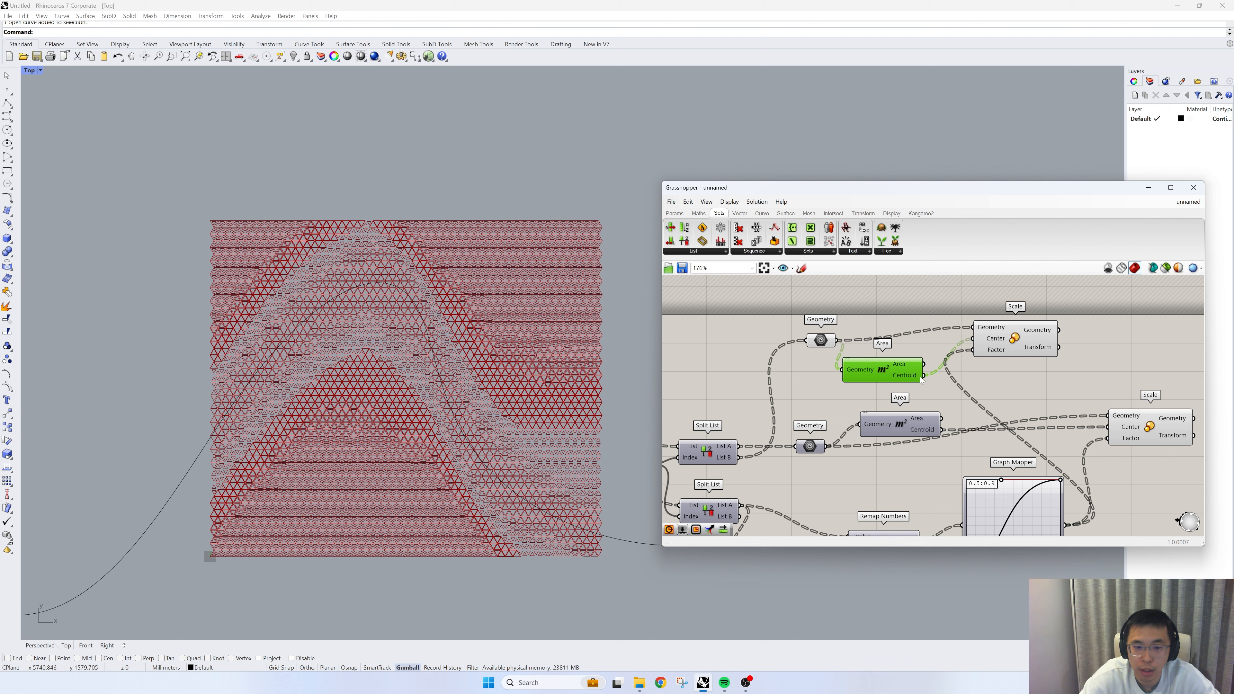
left_click_drag(875, 394, 796, 327)
right_click_drag(848, 362, 869, 401)
left_click_drag(875, 406, 851, 361)
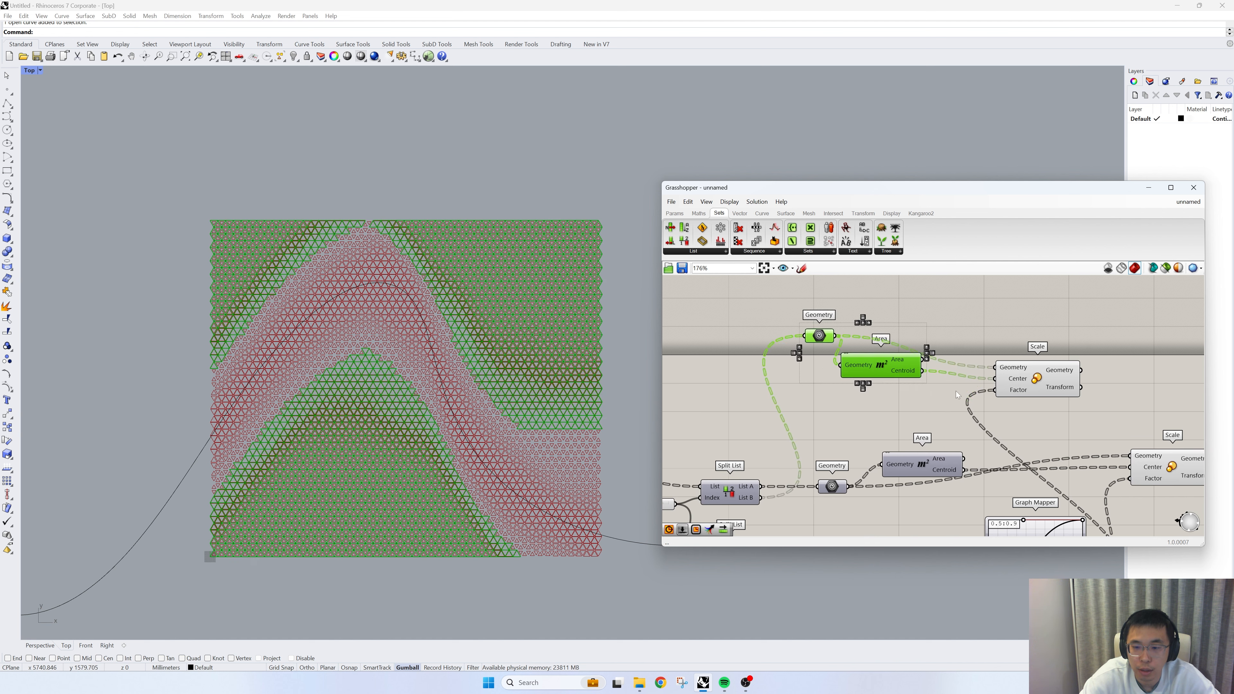
- Add a number slider set to 0.9 and feed it into the upper Scale's Factor input
double_click(931, 409)
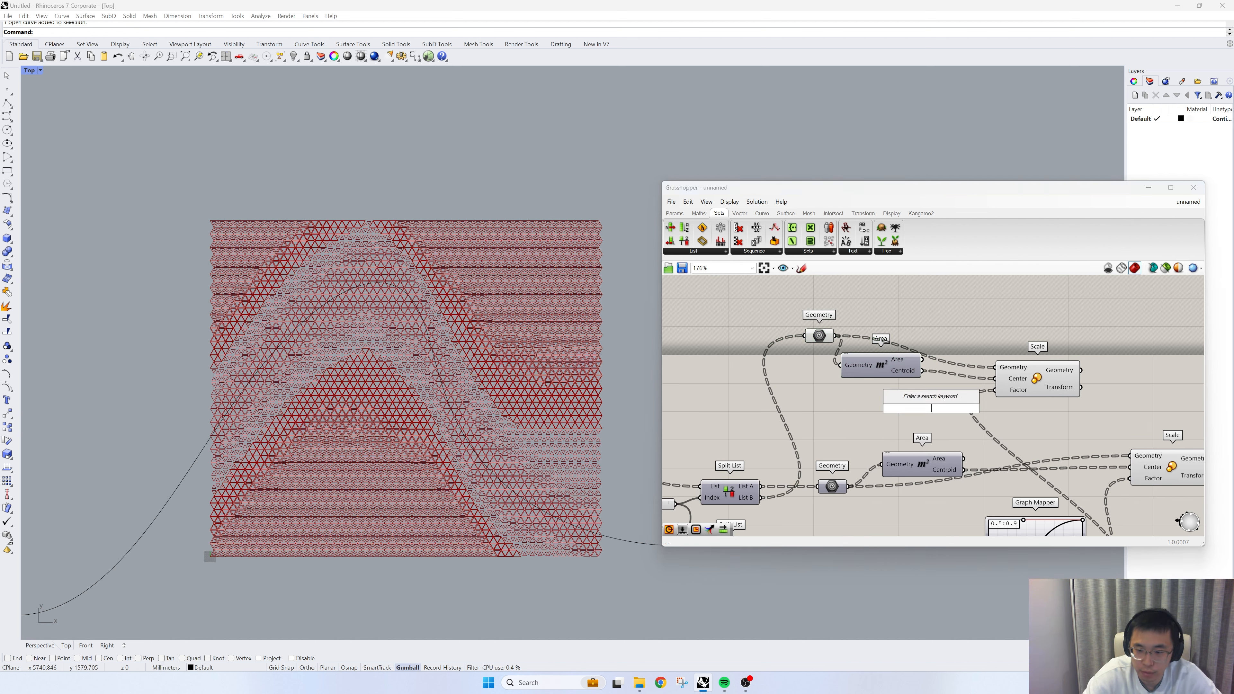
type("0.9")
key("Return")
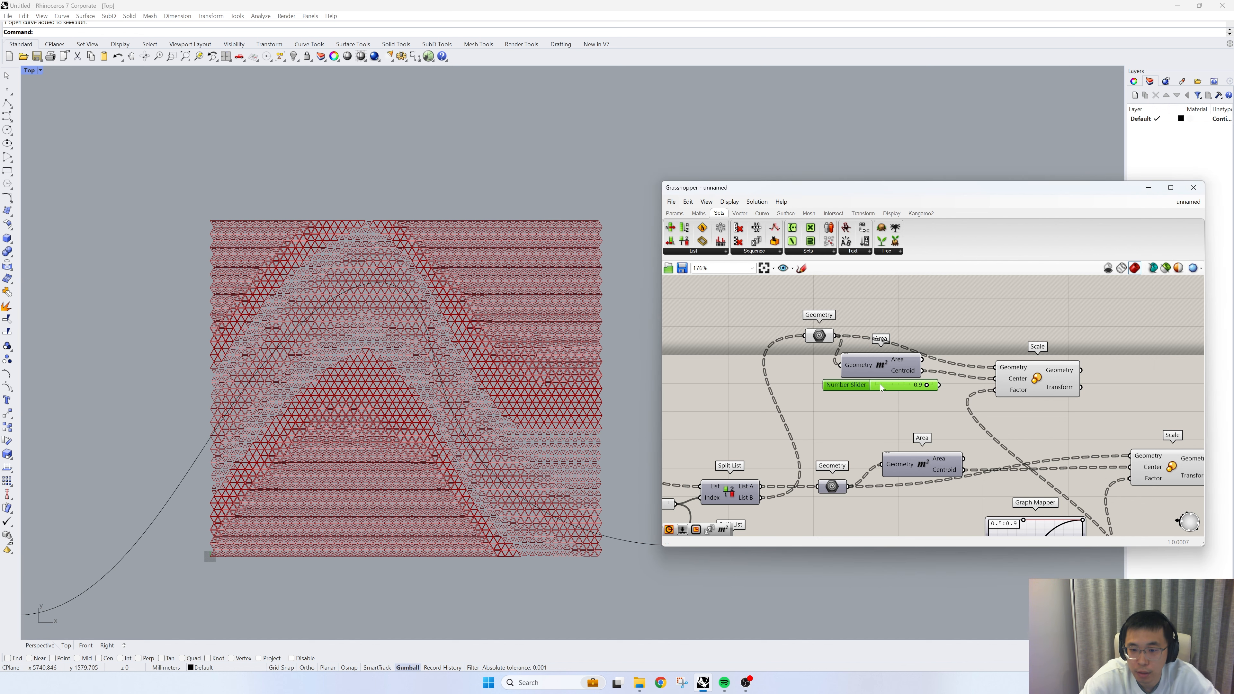
left_click_drag(880, 383, 1085, 373)
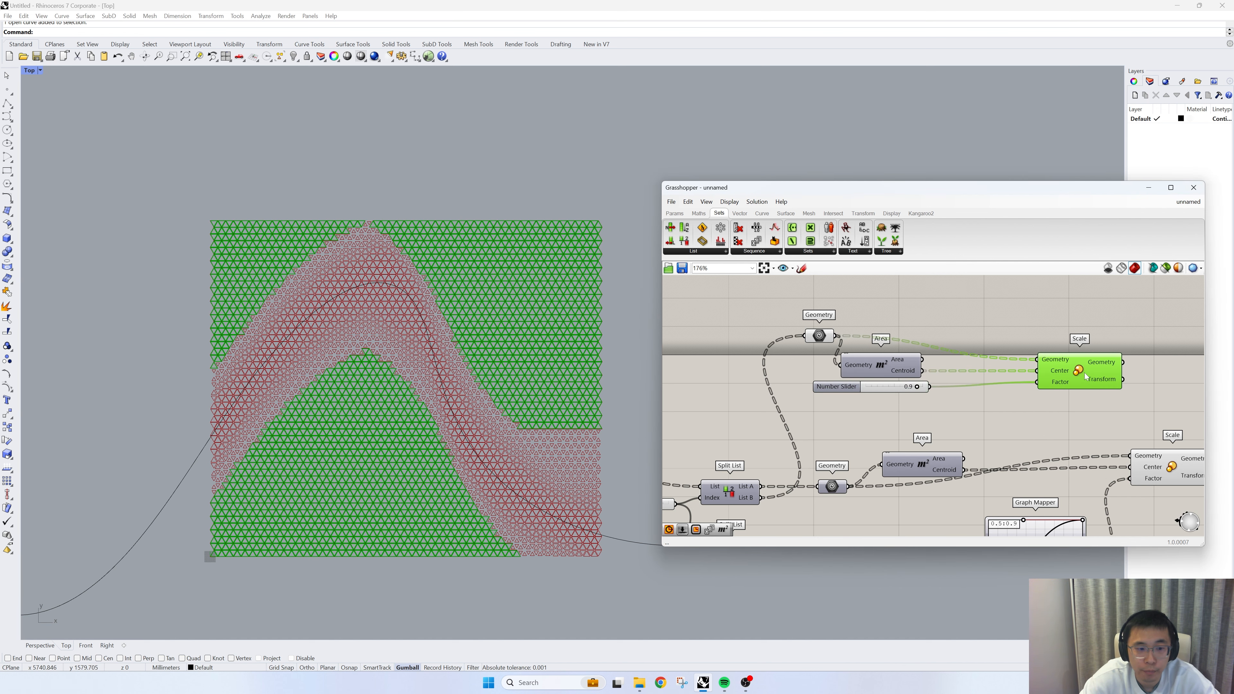
left_click(975, 332)
scroll(979, 409, "down", 4)
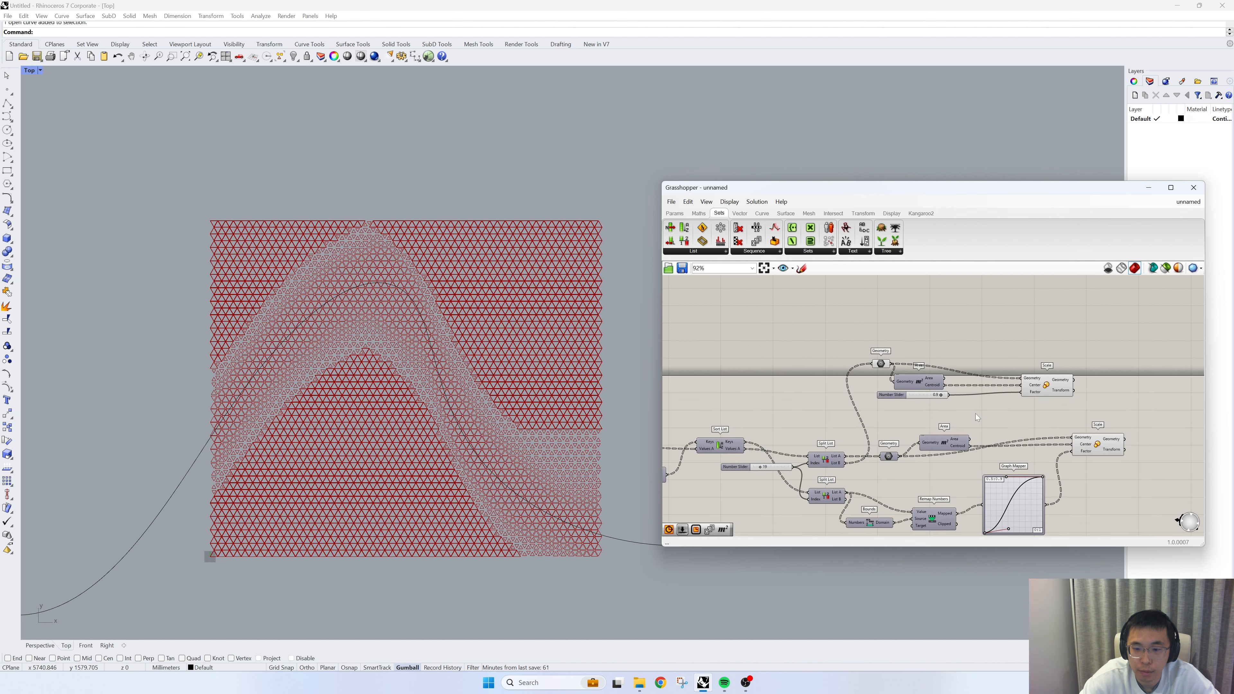
- Turn off the preview of the sorting, splitting, Geometry, Area and remapping components, leaving both Scale components previewed
left_click_drag(975, 508, 734, 349)
right_click(771, 324)
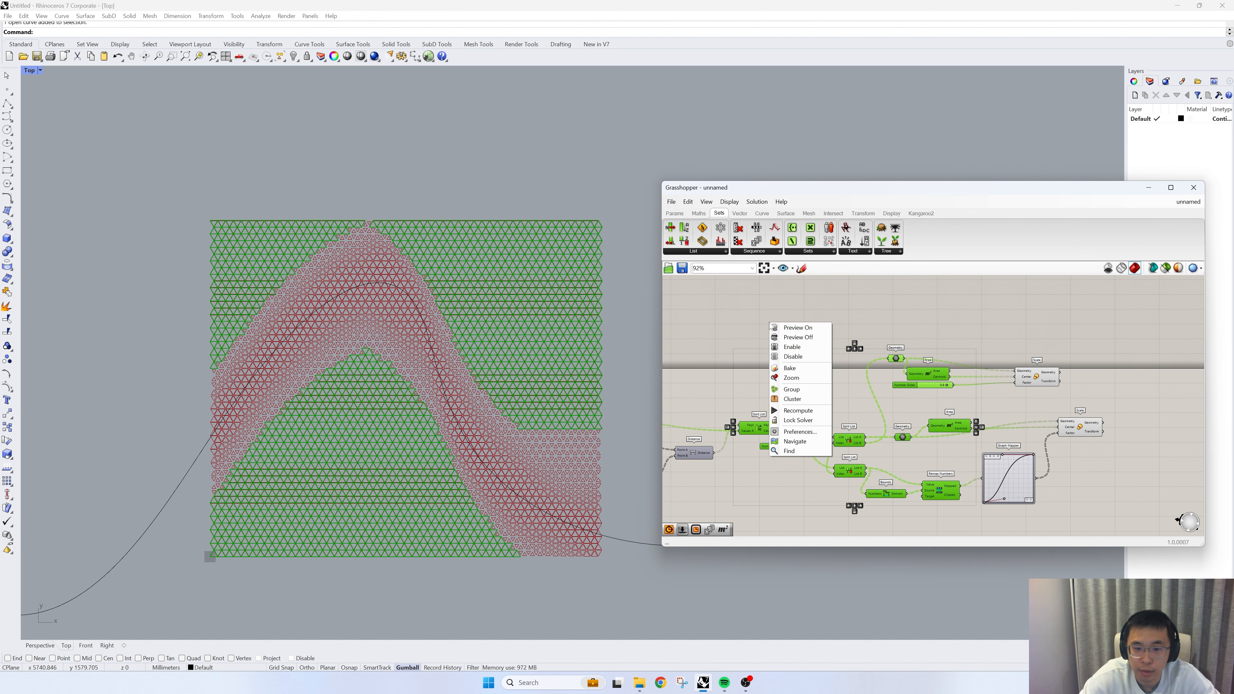
left_click(796, 337)
left_click(798, 330)
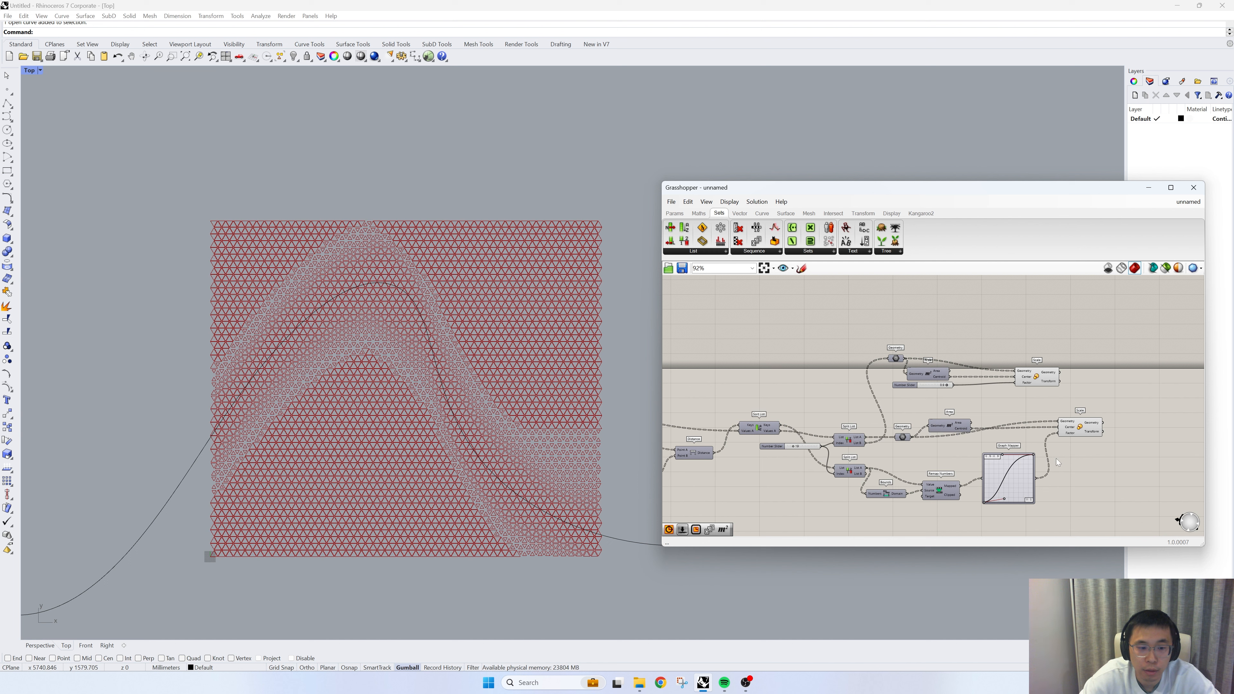
- Remove the Graph Mapper's data reversal and reshape its graph into a steeper S-curve that starts and ends flat
scroll(1081, 521, "up", 3)
right_click(943, 445)
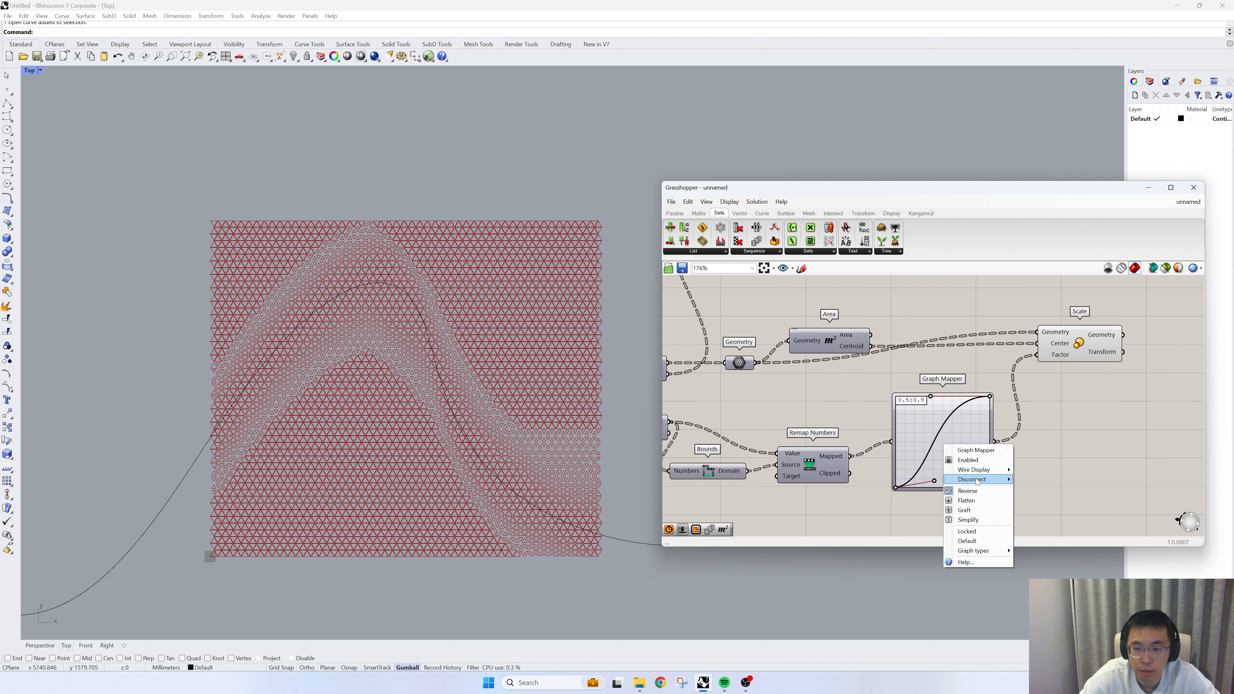
left_click(976, 492)
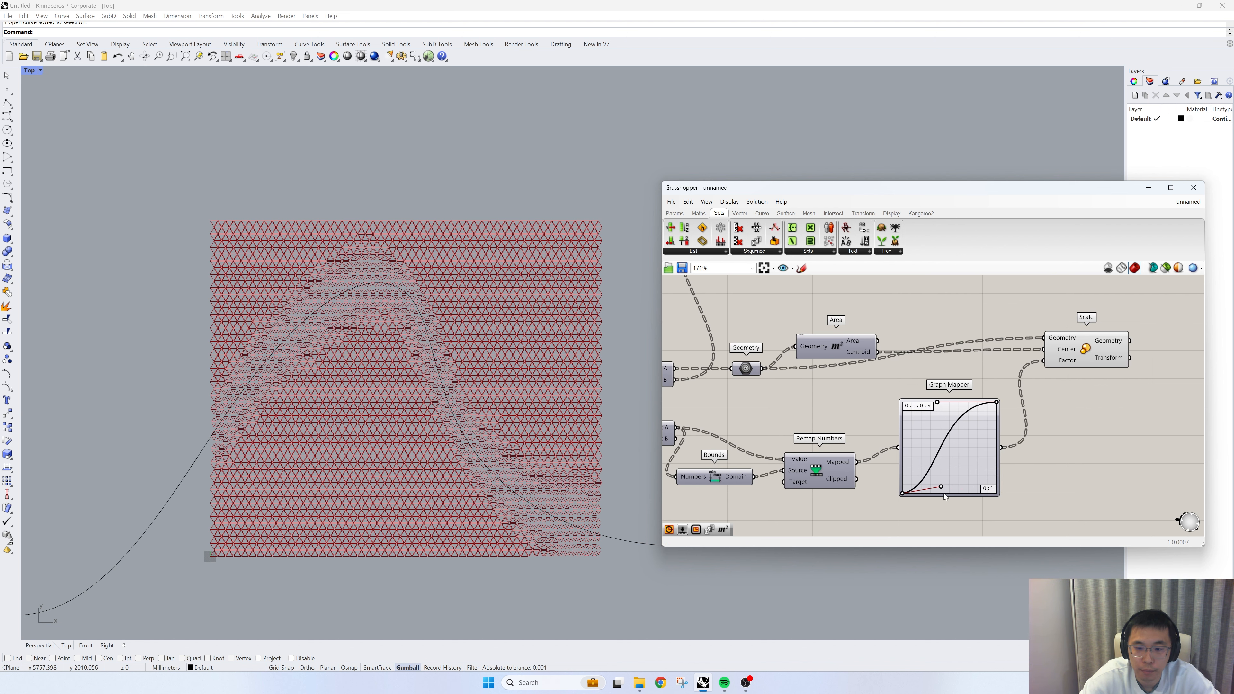
left_click_drag(941, 487, 963, 493)
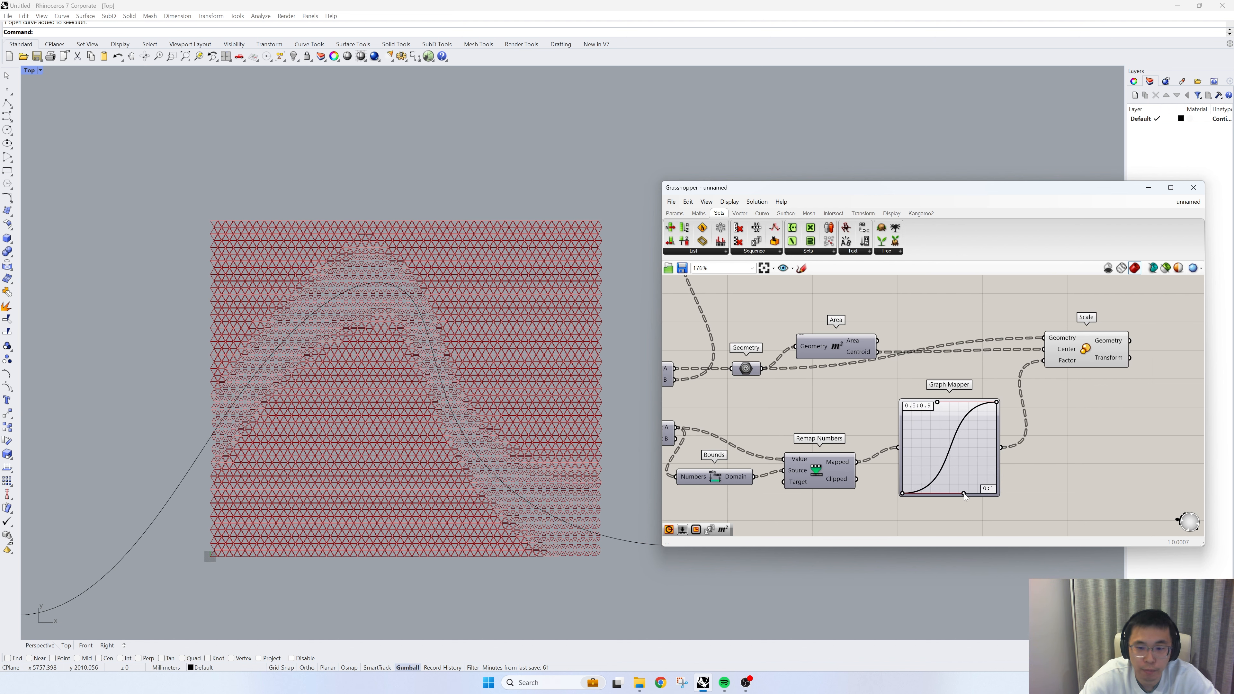
mouse_move(937, 402)
left_mouse_down()
mouse_move(922, 400)
mouse_move(945, 399)
left_mouse_up()
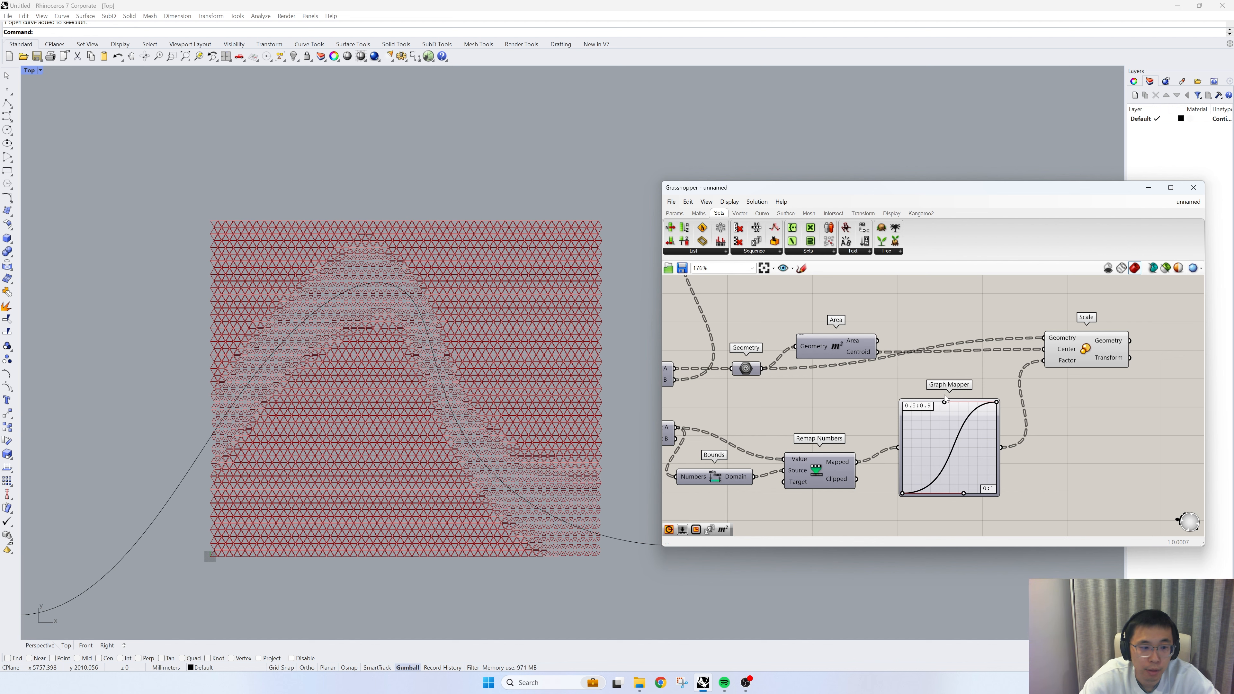
- Set the number slider feeding both Split List Index inputs to 52 and check the cell pattern around the curve
right_click_drag(778, 420, 933, 439)
right_click_drag(754, 427, 791, 428)
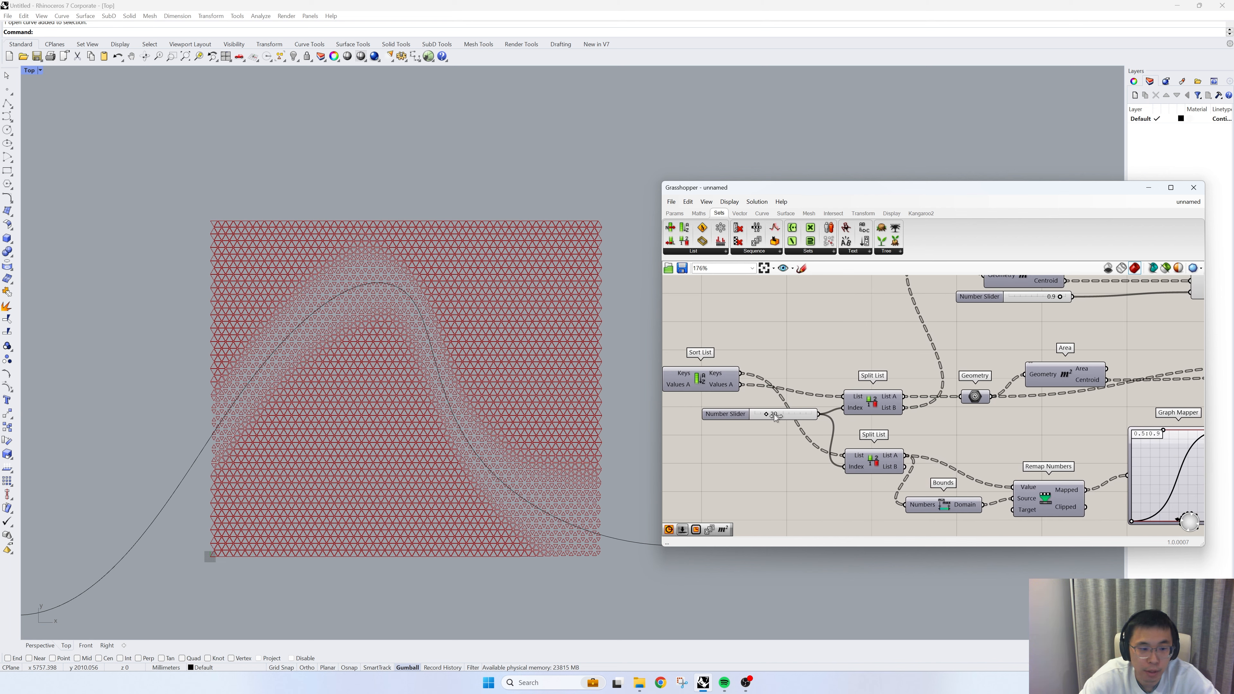
left_click_drag(775, 417, 785, 418)
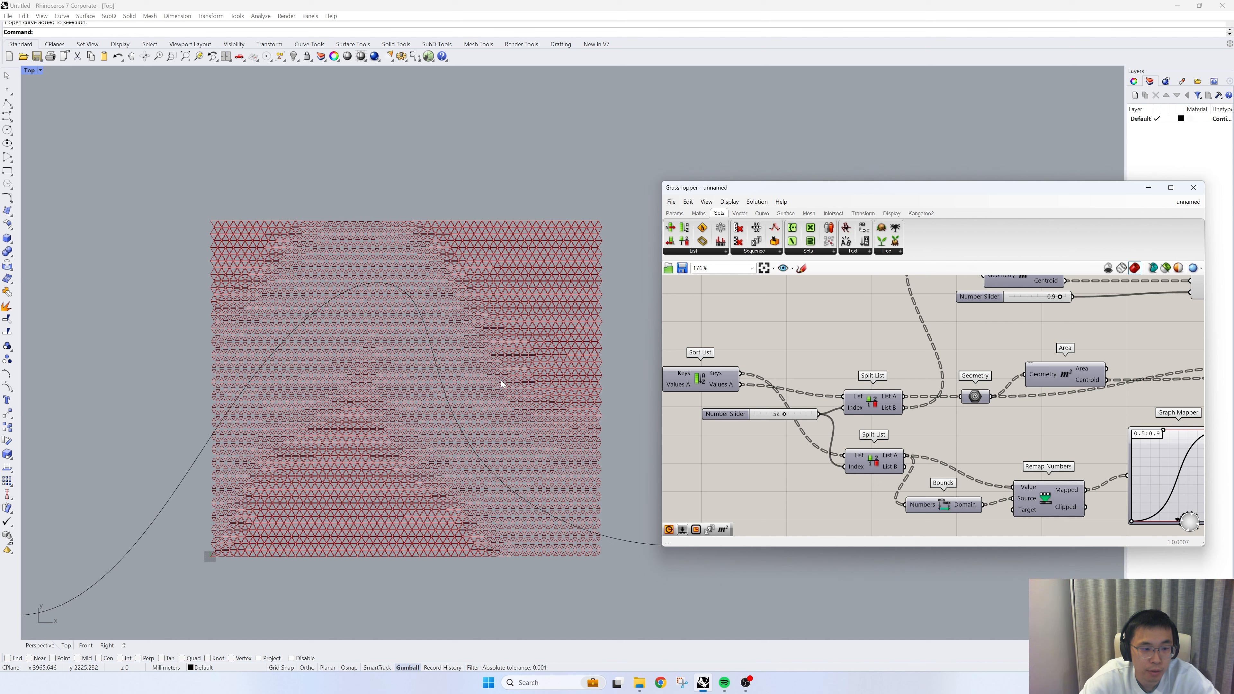
scroll(501, 384, "down", 2)
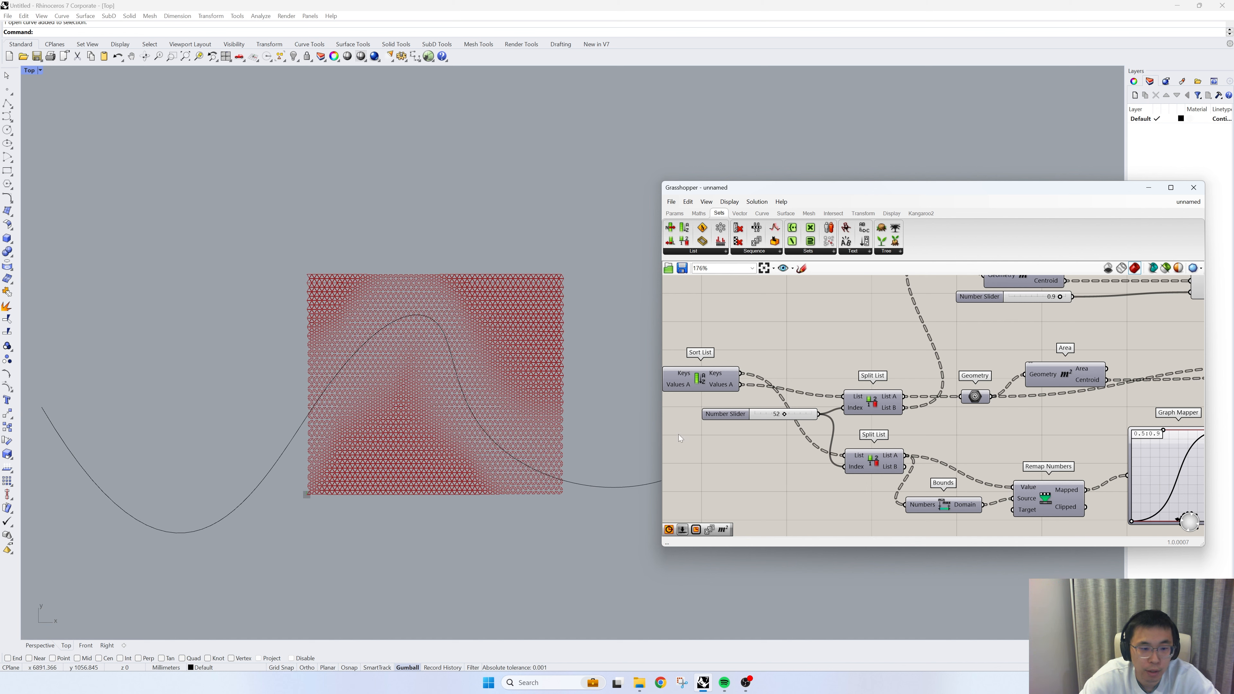
scroll(554, 403, "up", 4)
scroll(768, 430, "down", 2)
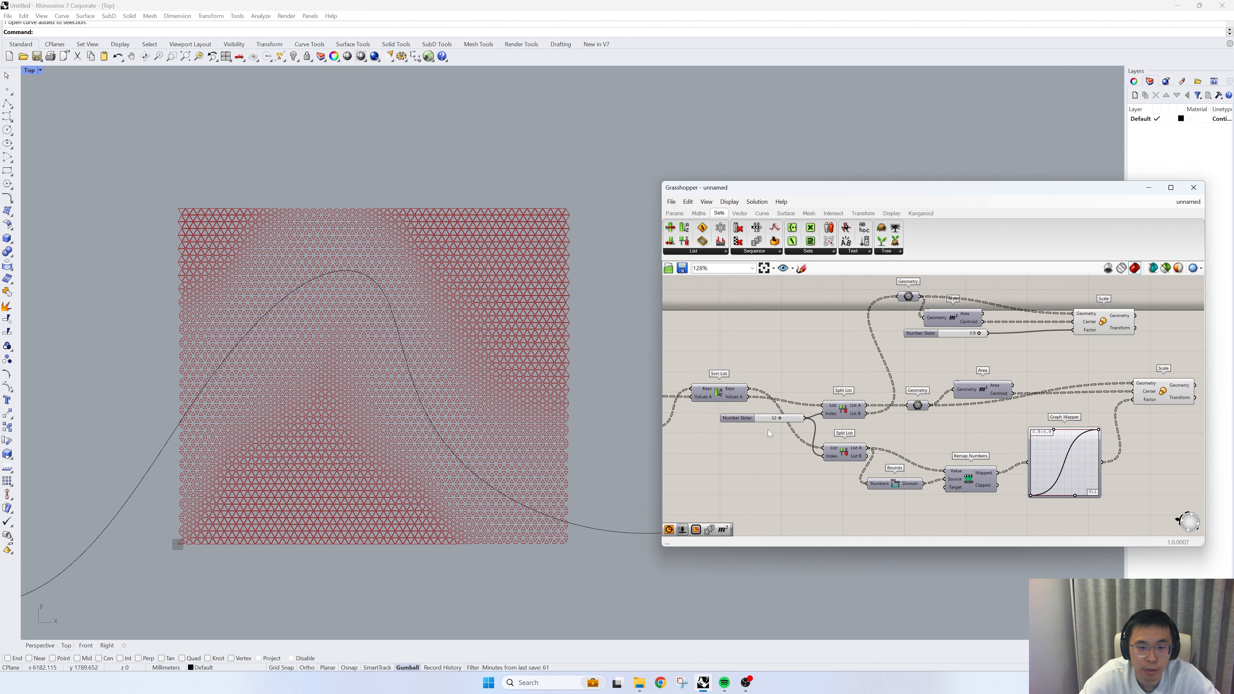
- Tidy the upper branch by placing its Scale component next to the Area and aligning the Geometry parameter with the Scale's Geometry input
scroll(768, 430, "down", 2)
right_click_drag(1034, 366, 881, 387)
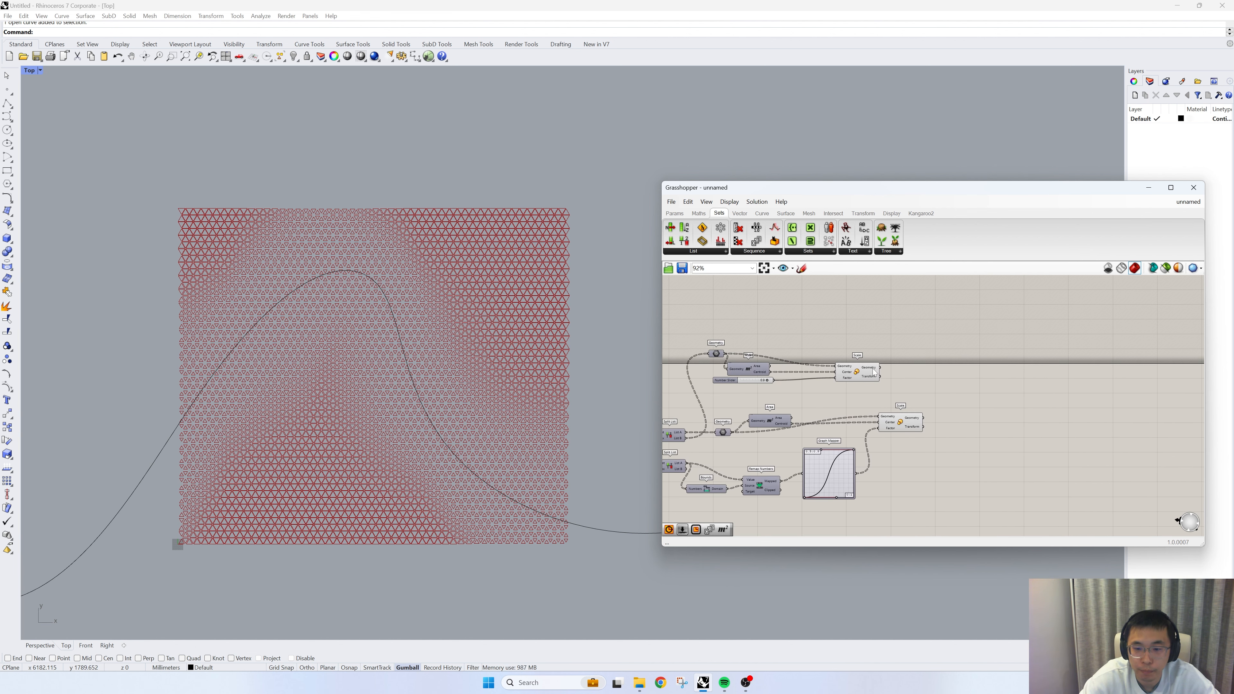
scroll(874, 372, "up", 2)
left_click_drag(856, 377, 914, 396)
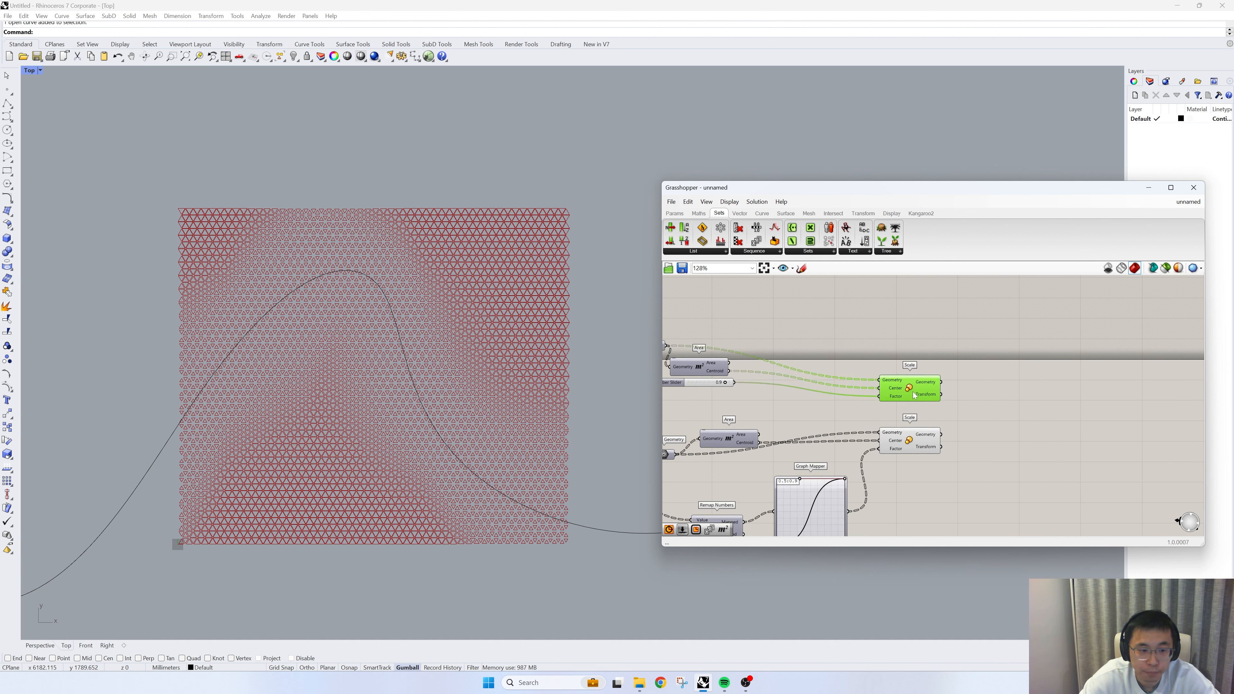
right_click_drag(777, 417, 917, 441)
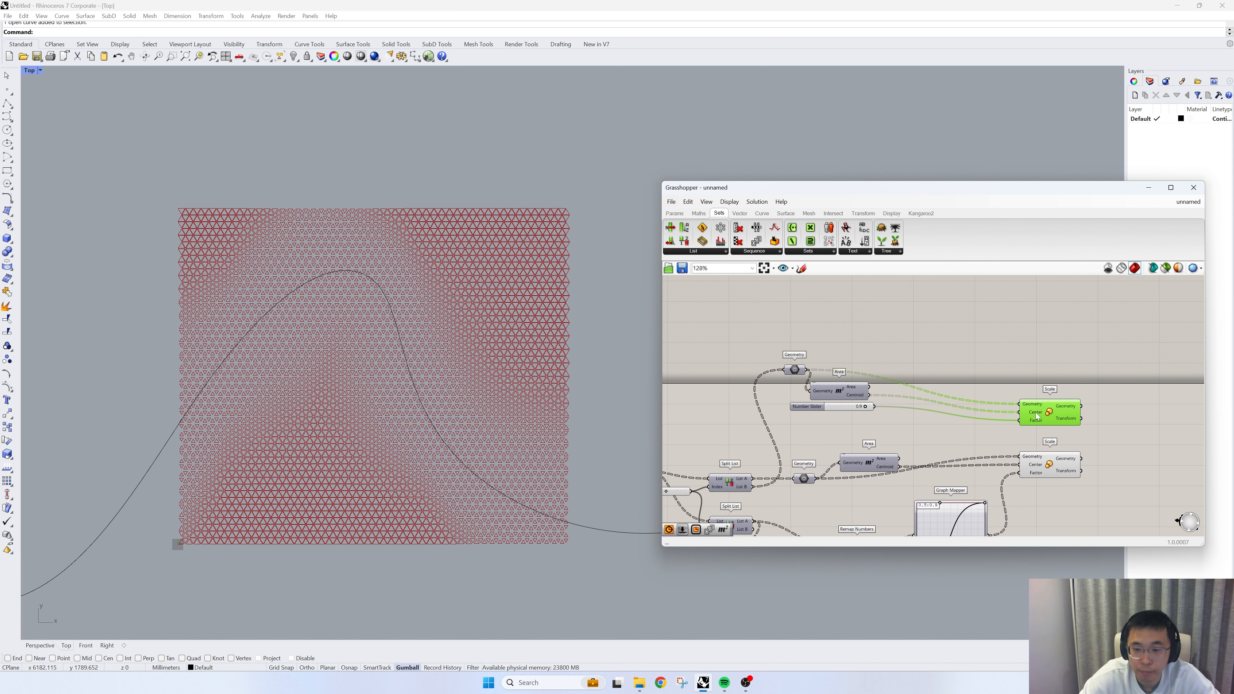
left_click_drag(1036, 415, 936, 366)
left_click(797, 364)
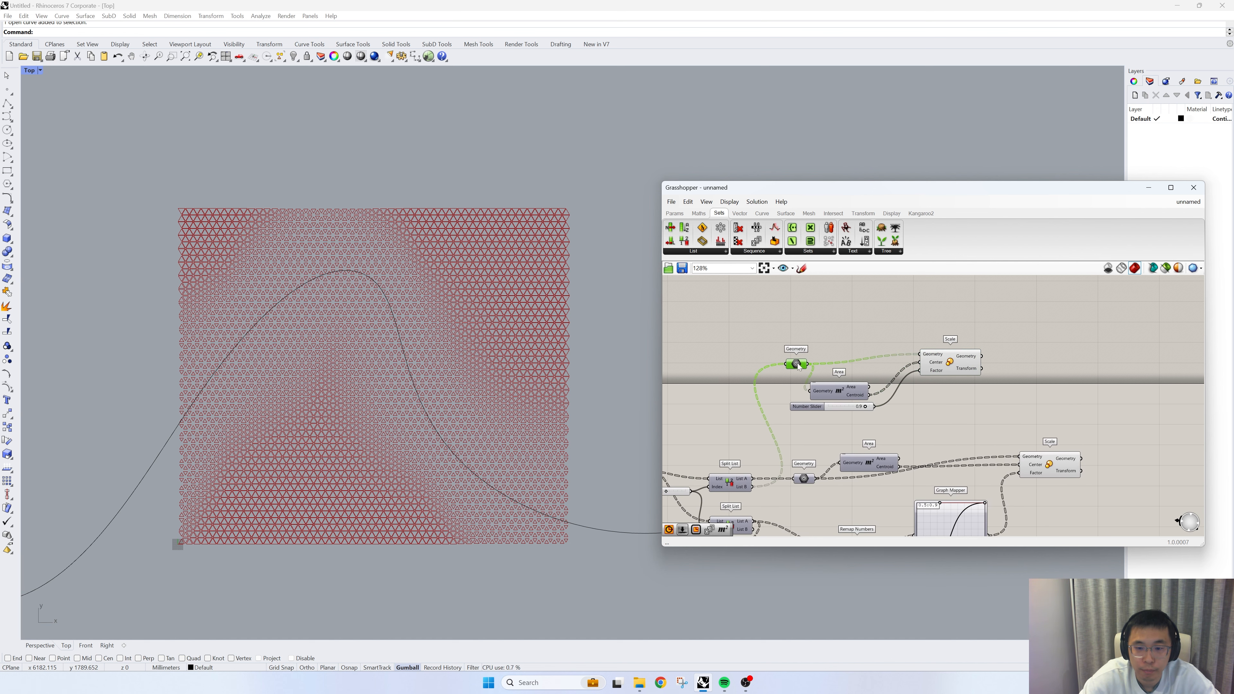
left_click_drag(797, 363, 803, 357)
scroll(323, 335, "up", 1)
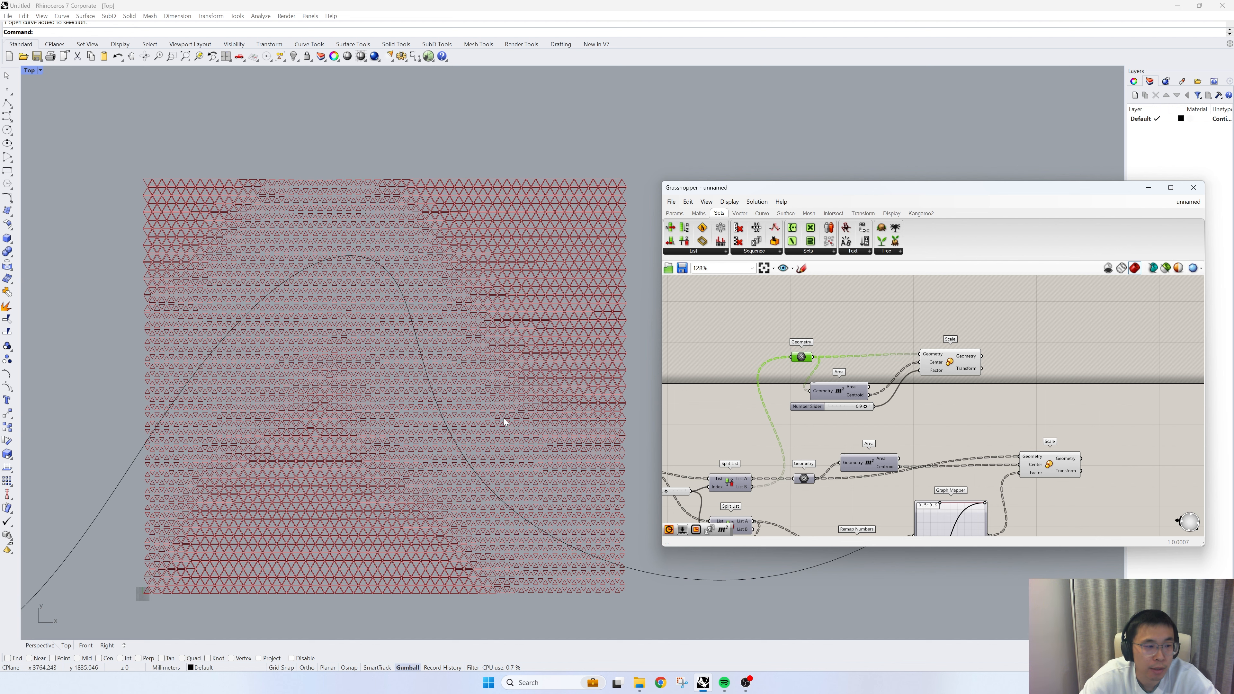
right_click_drag(504, 419, 484, 412)
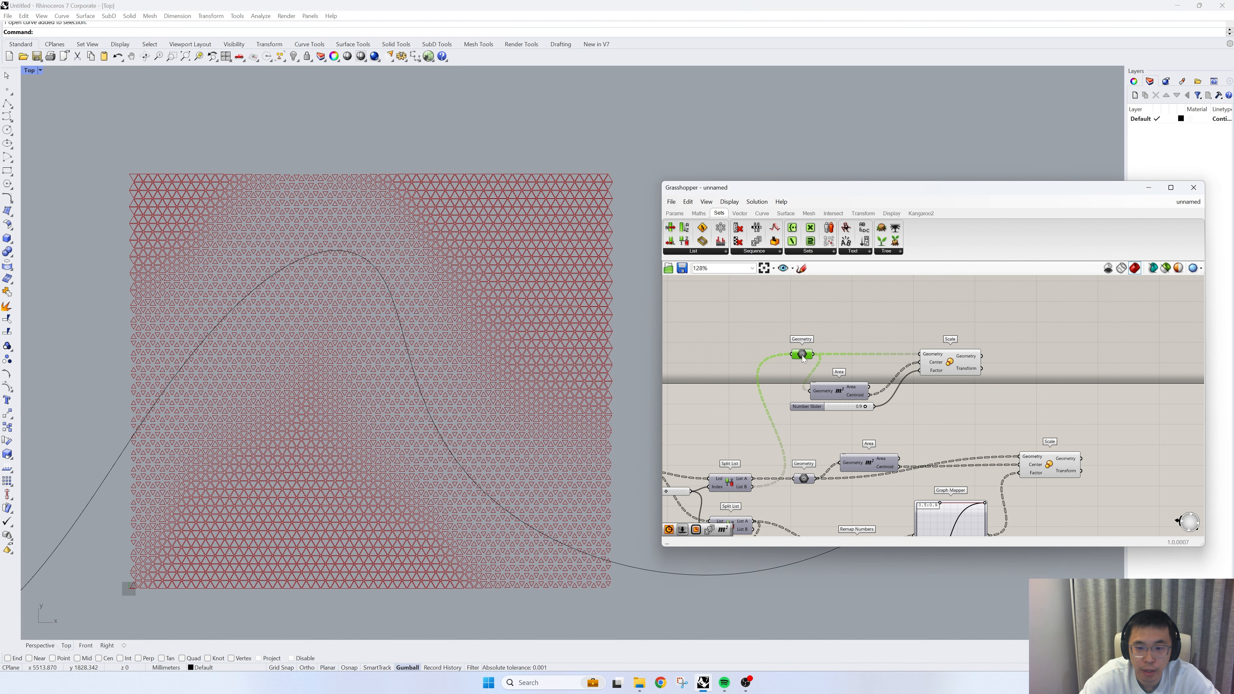
right_click_drag(813, 369, 771, 388)
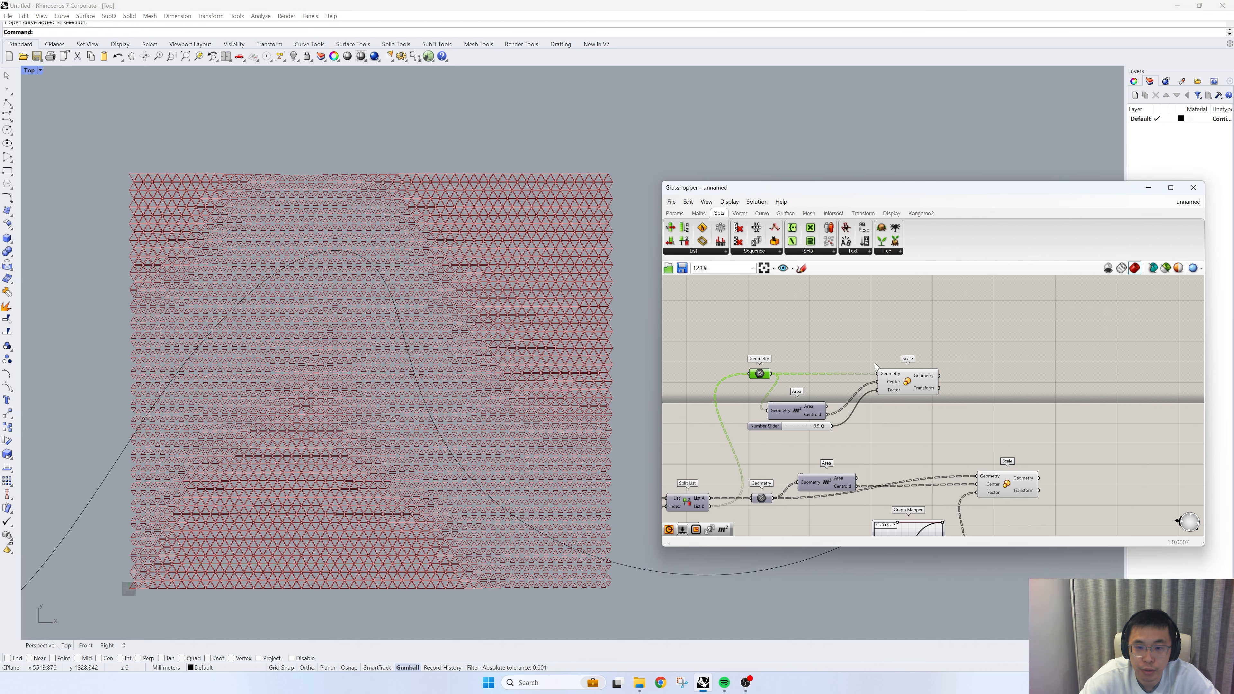
- Add a Merge component beside the upper Scale and graft its Data 1 and Data 2 inputs
double_click(989, 369)
type("merge")
key("Return")
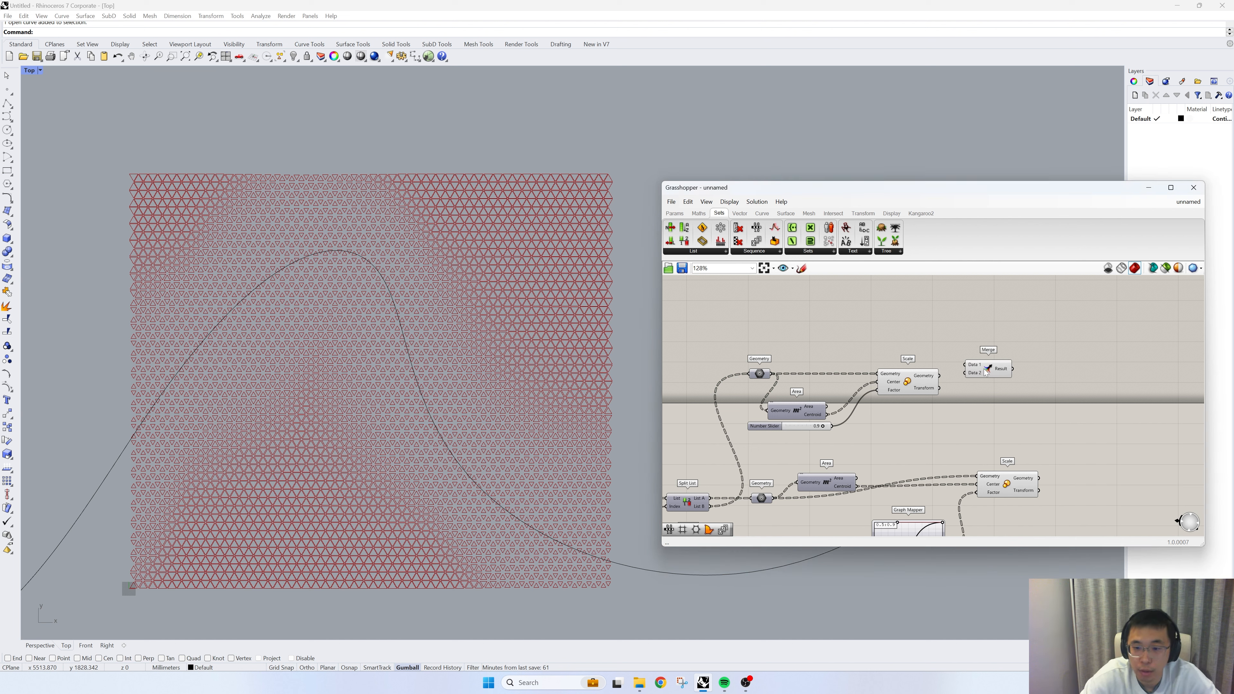
scroll(775, 336, "up", 2)
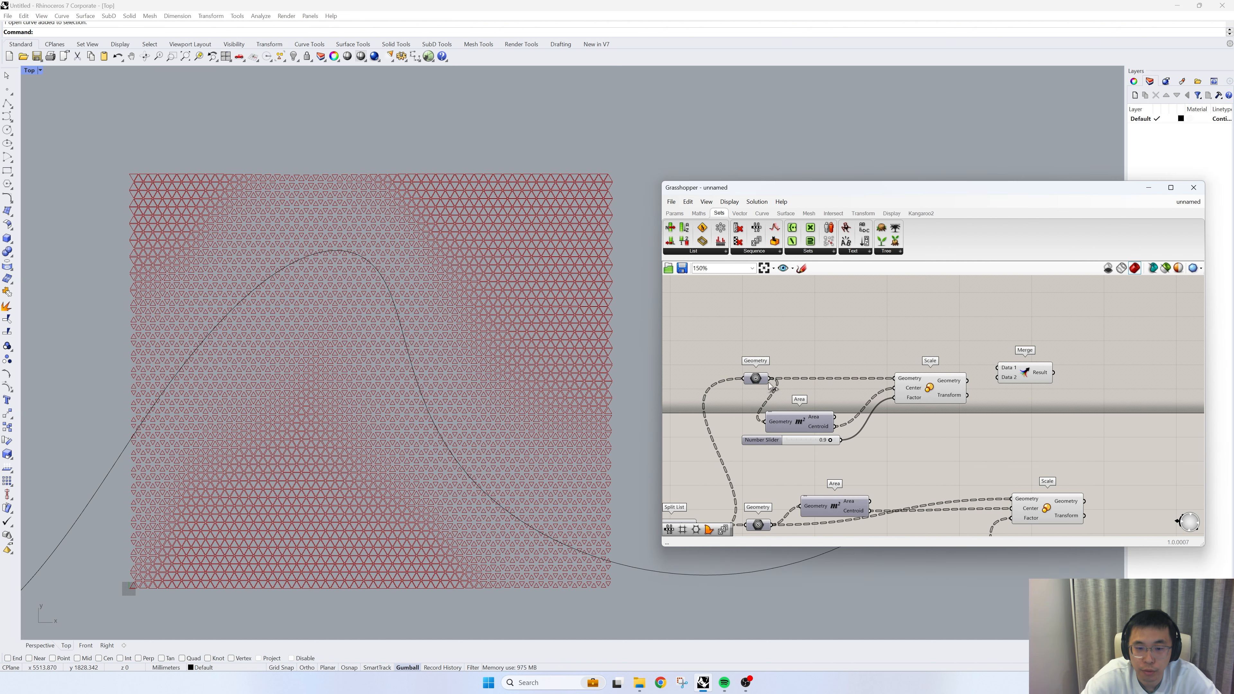
right_click(1000, 374)
left_click(1016, 408)
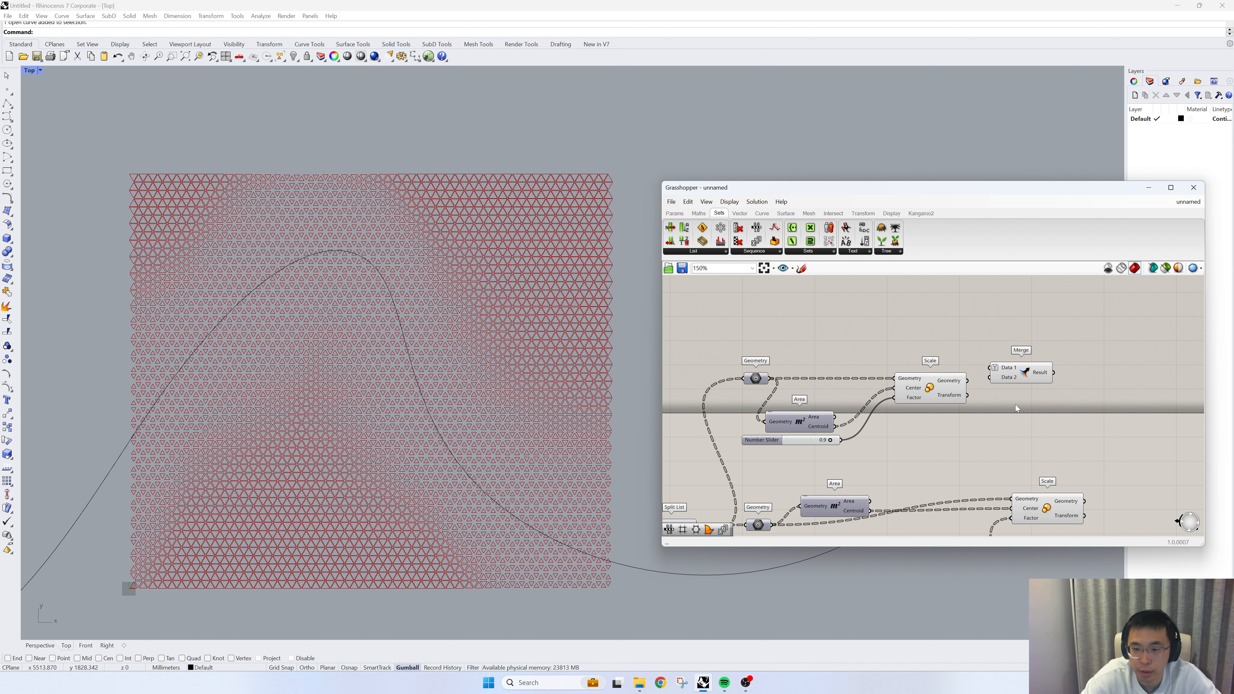
right_click(1003, 383)
left_click(1025, 452)
- Feed the upper Geometry parameter into the Merge's first input and the upper Scale's Geometry output into its second
left_click(758, 380)
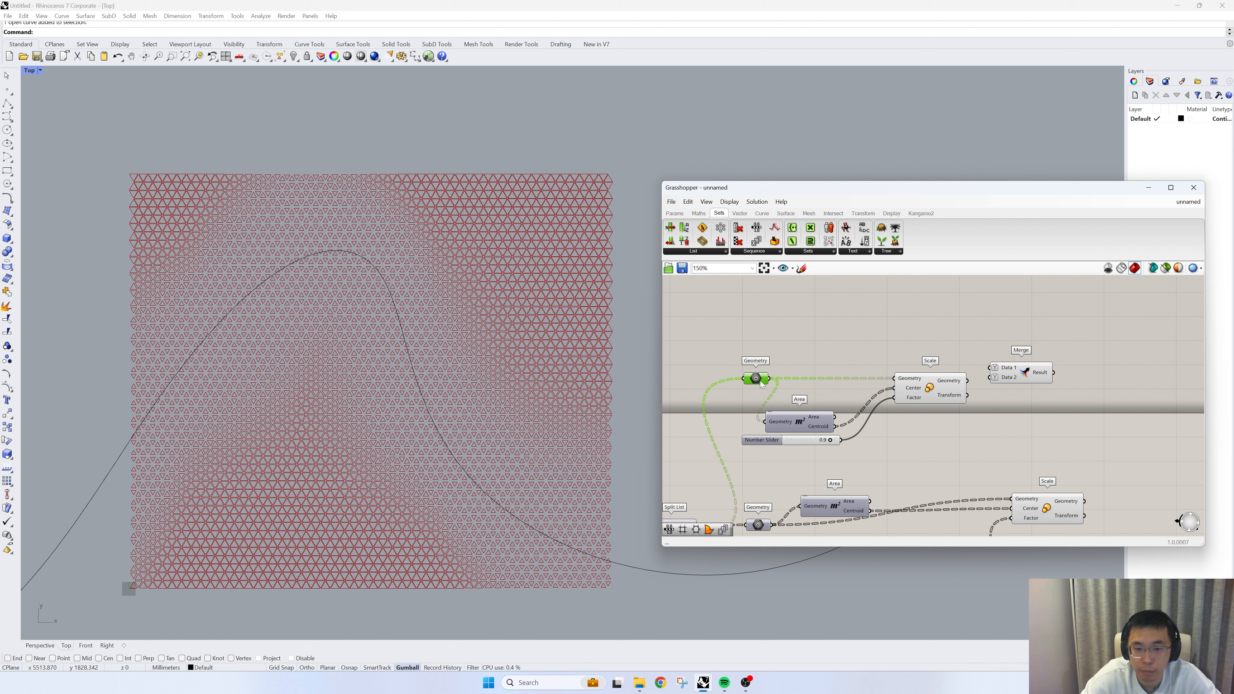
left_click_drag(771, 380, 990, 385)
left_click(930, 389)
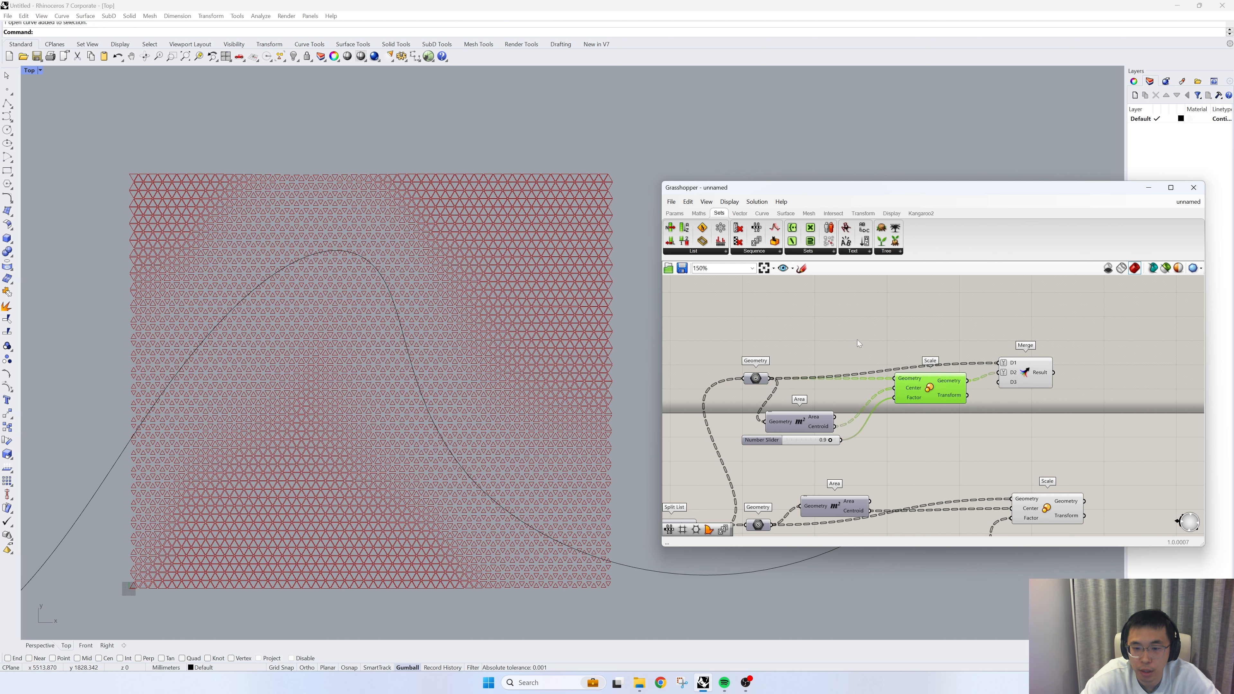
- Turn off the preview of the upper Scale component
middle_click(855, 321)
left_click(887, 336)
left_click(917, 339)
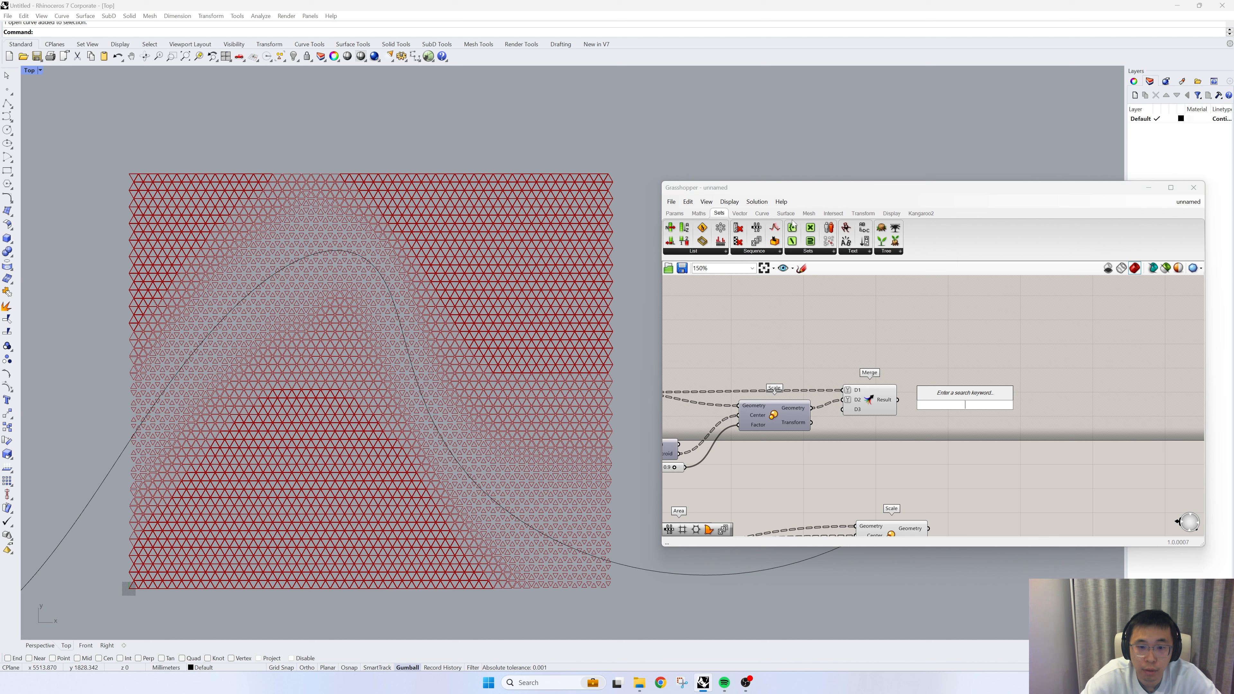
right_click_drag(849, 407, 941, 375)
scroll(941, 374, "down", 1)
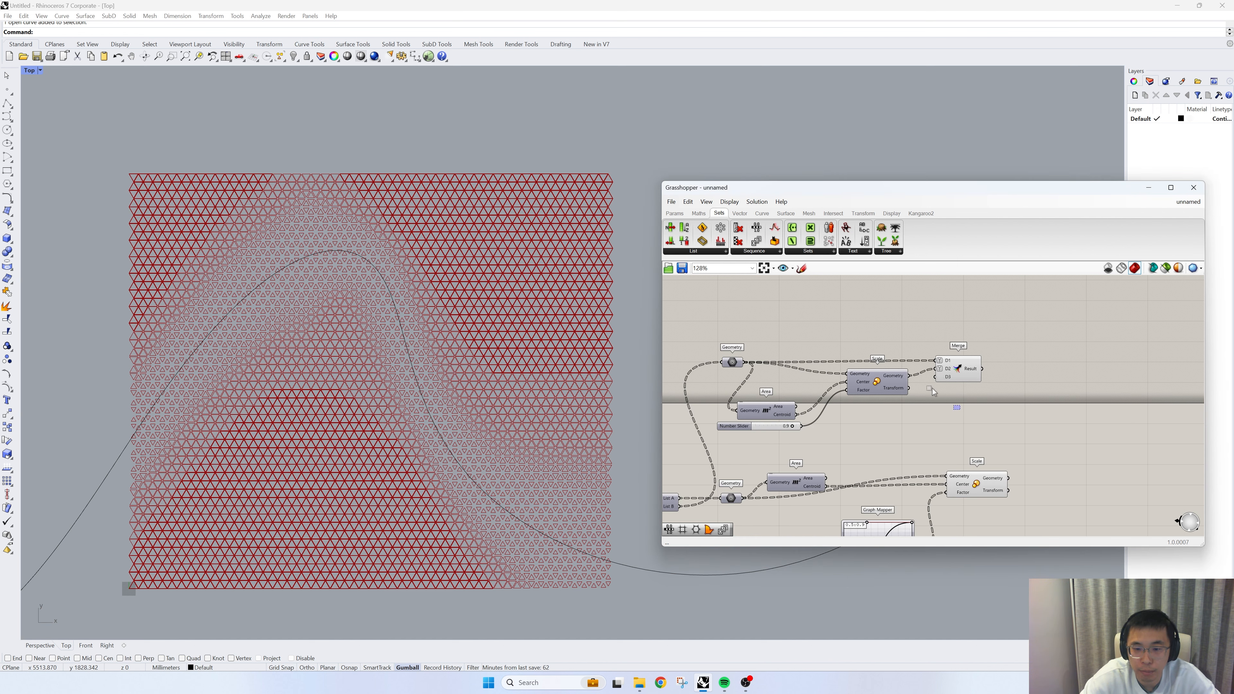
- Duplicate the Merge component with its wires and place the copy beside the lower Scale component
left_click_drag(940, 389, 903, 374)
right_click_drag(946, 388, 939, 355)
left_click(978, 346)
left_click(946, 339)
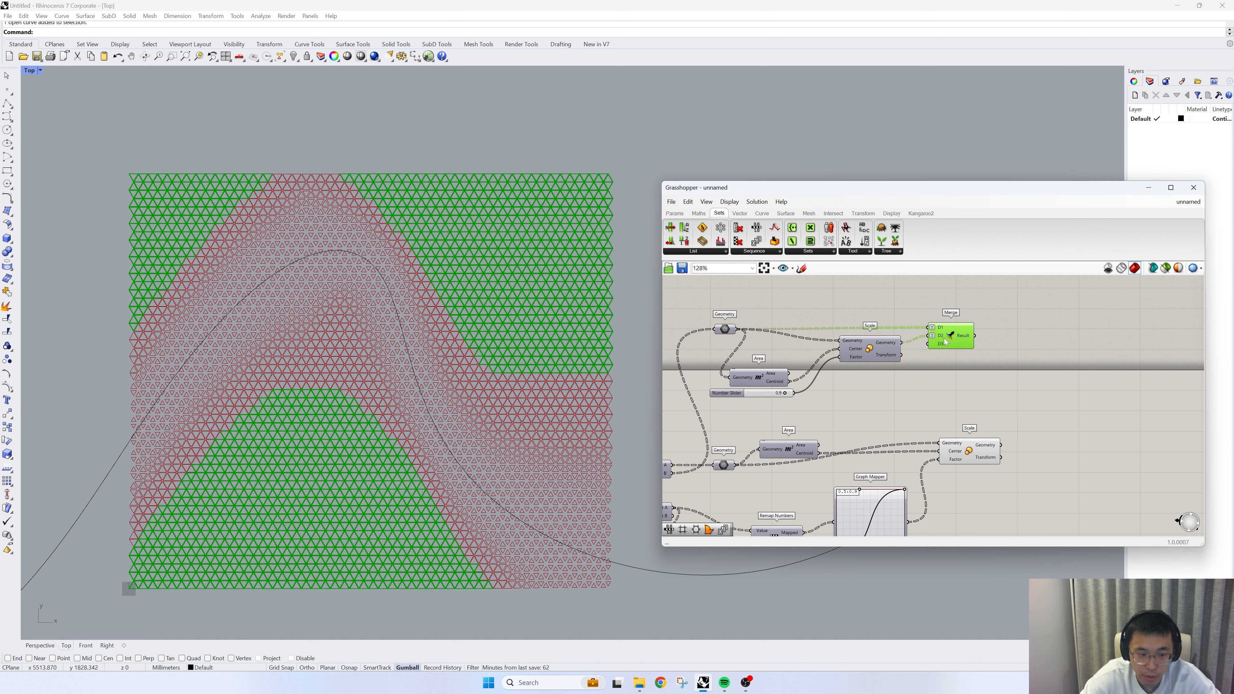
key("ctrl+c")
key("ctrl+shift+v")
right_click_drag(1075, 497, 1017, 440)
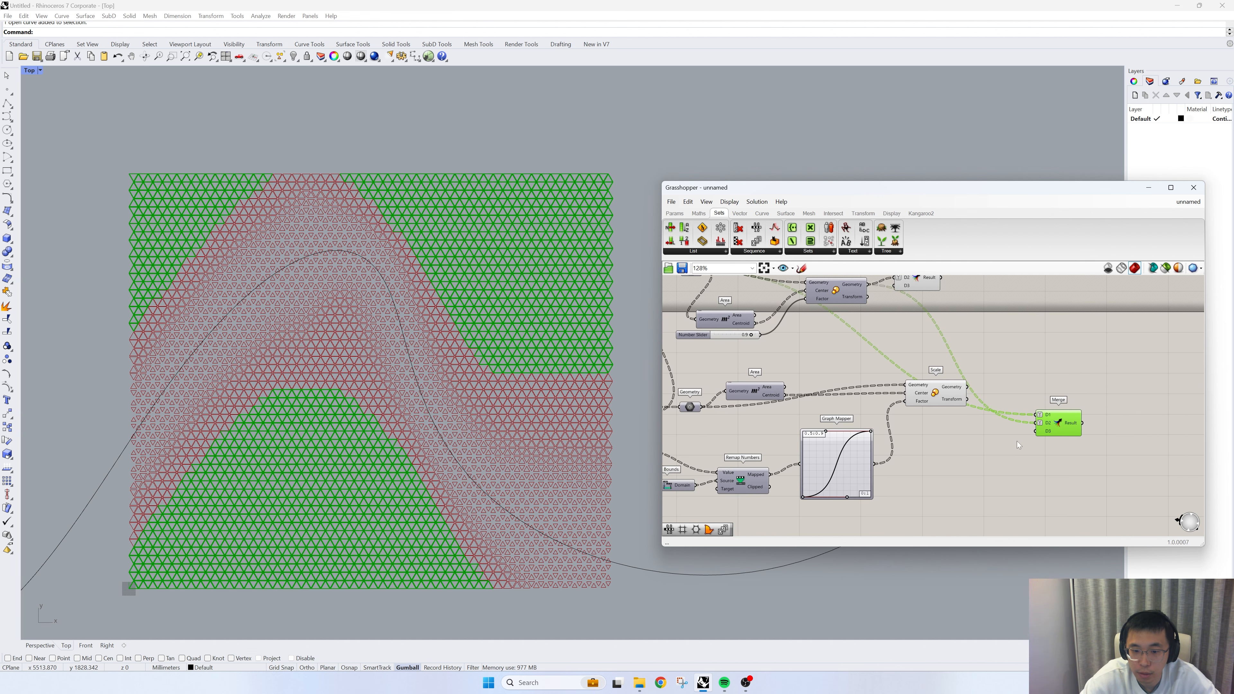
- Rewire the lower Merge with the lower Geometry parameter on its first input and the lower Scale's Geometry output on its second
right_click_drag(786, 408, 794, 415)
left_click(697, 414)
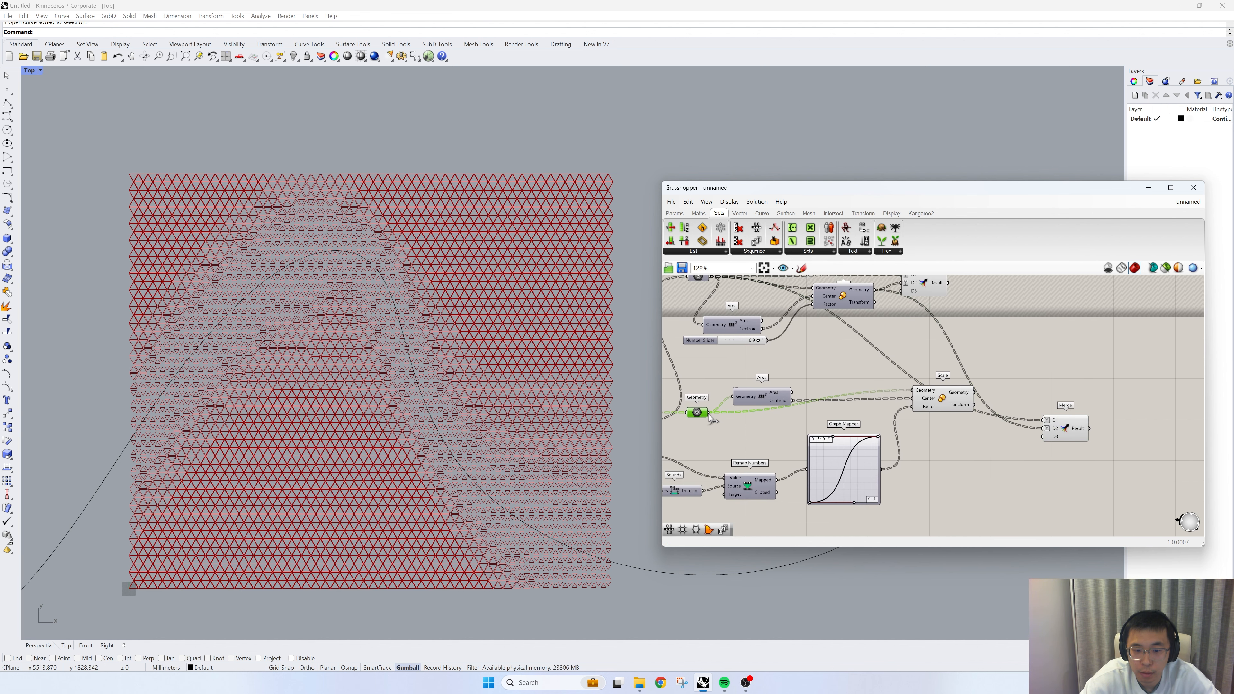
left_click_drag(708, 414, 1039, 419)
left_click_drag(974, 393, 1039, 428)
- Turn off the preview of the lower Area and Scale components and move the lower Merge closer to them
scroll(985, 480, "down", 1)
left_click_drag(984, 504, 768, 382)
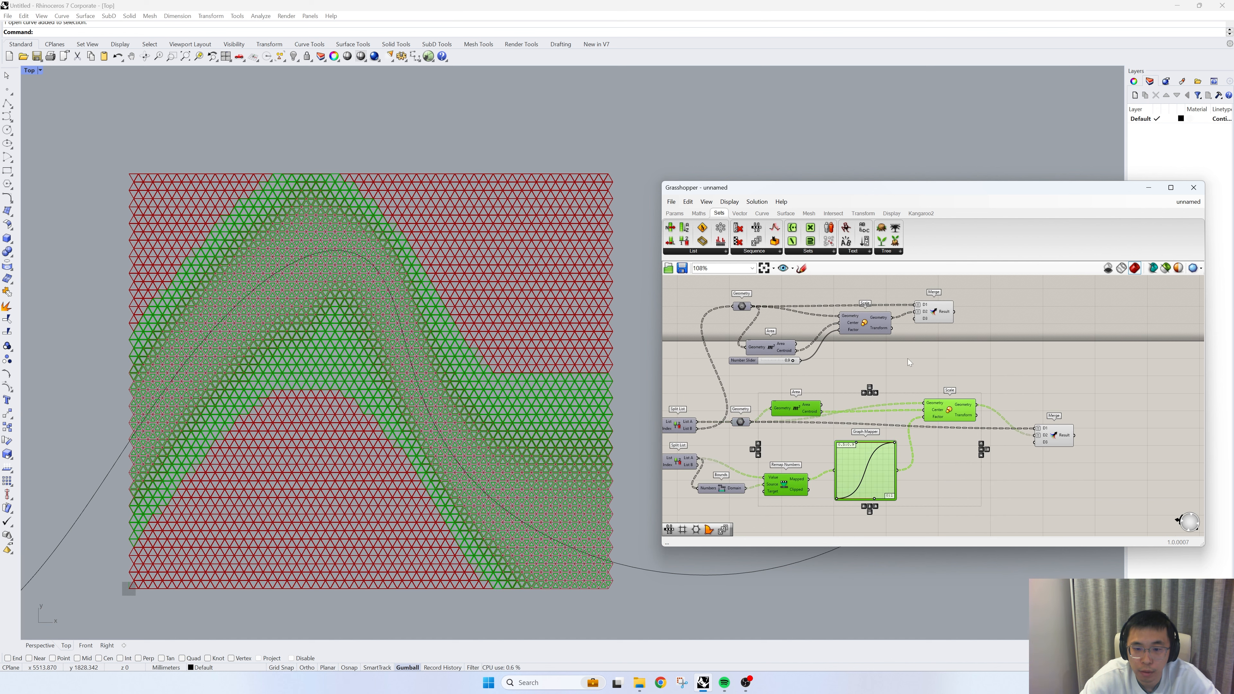
right_click(907, 358)
left_click(932, 363)
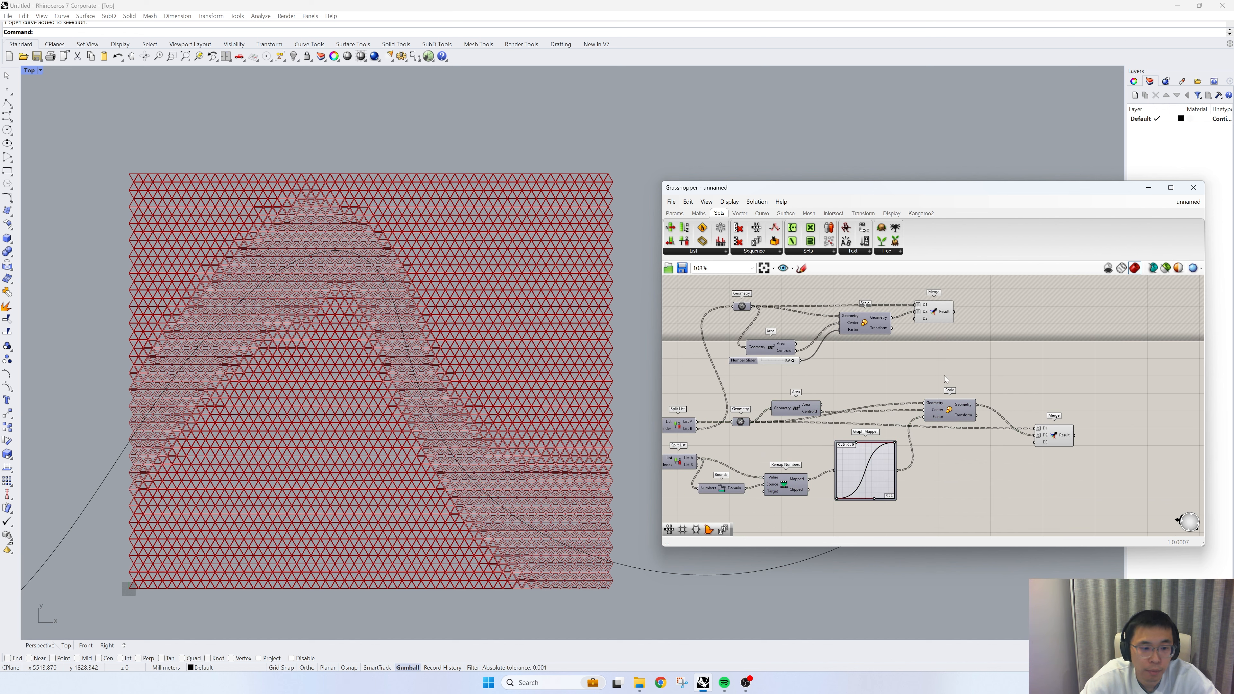
left_click_drag(1064, 437, 1052, 437)
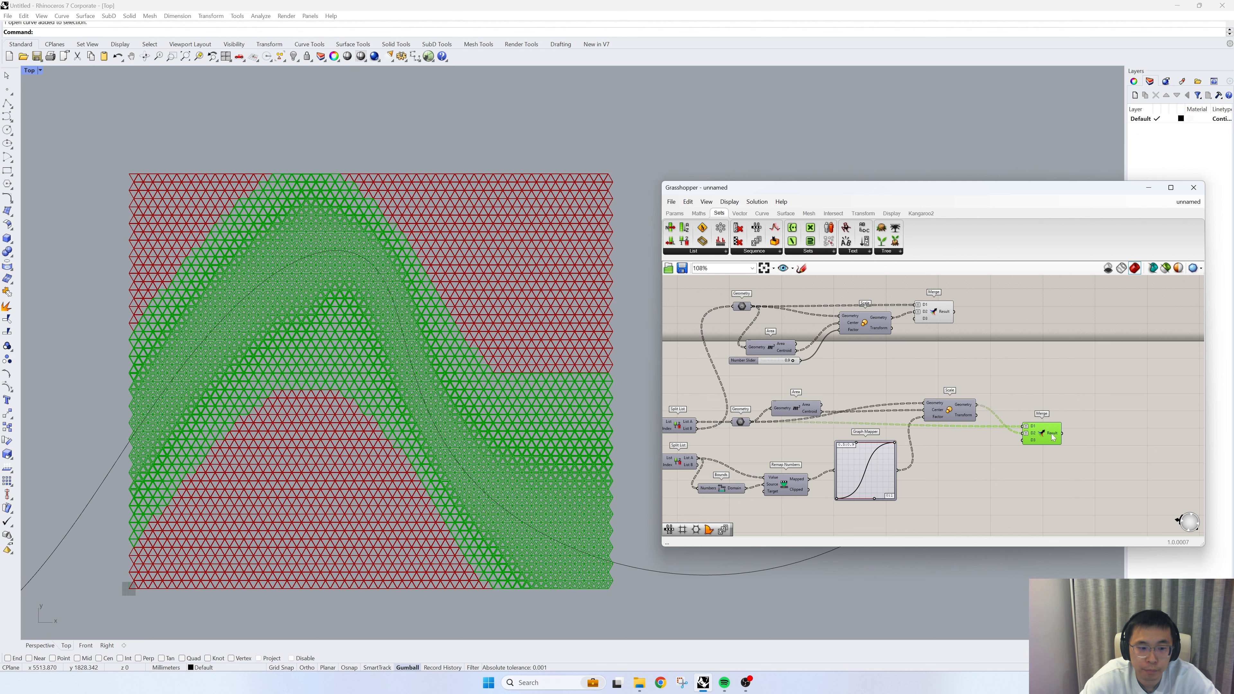
- Reshape the attractor curve by shifting its control point near the crest downward and a lower control point to the right
scroll(664, 390, "down", 2)
scroll(586, 392, "down", 2)
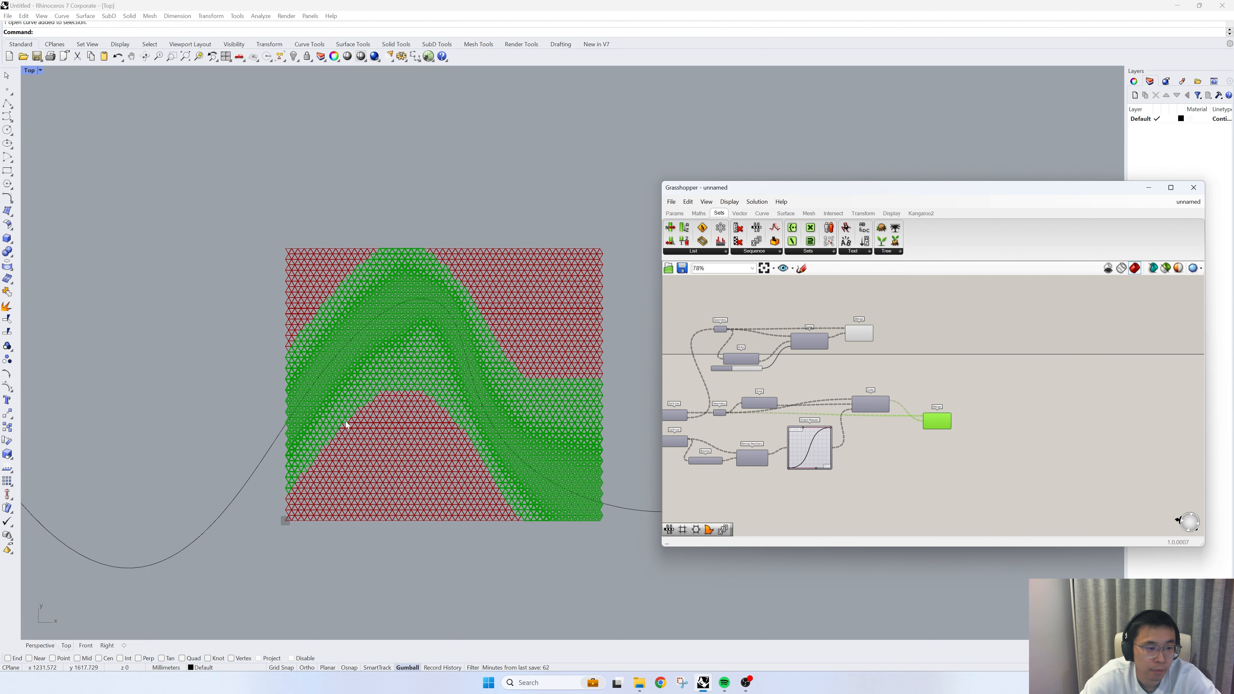
left_click(411, 306)
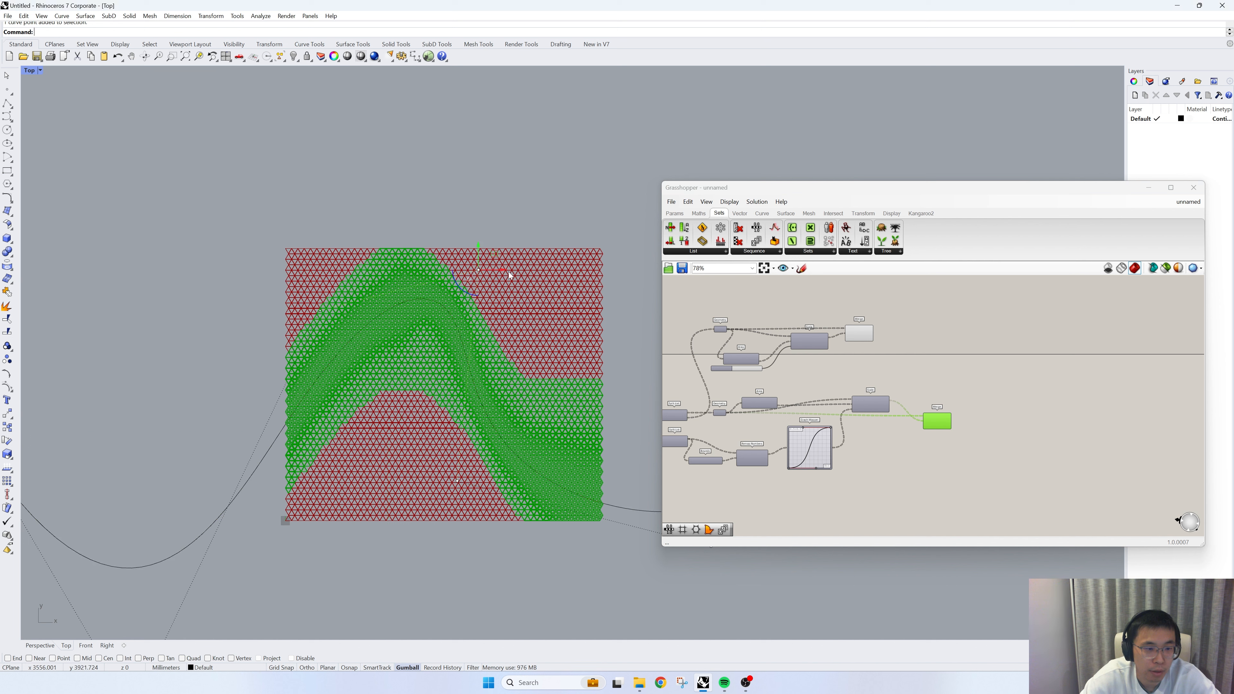
left_click_drag(478, 271, 484, 336)
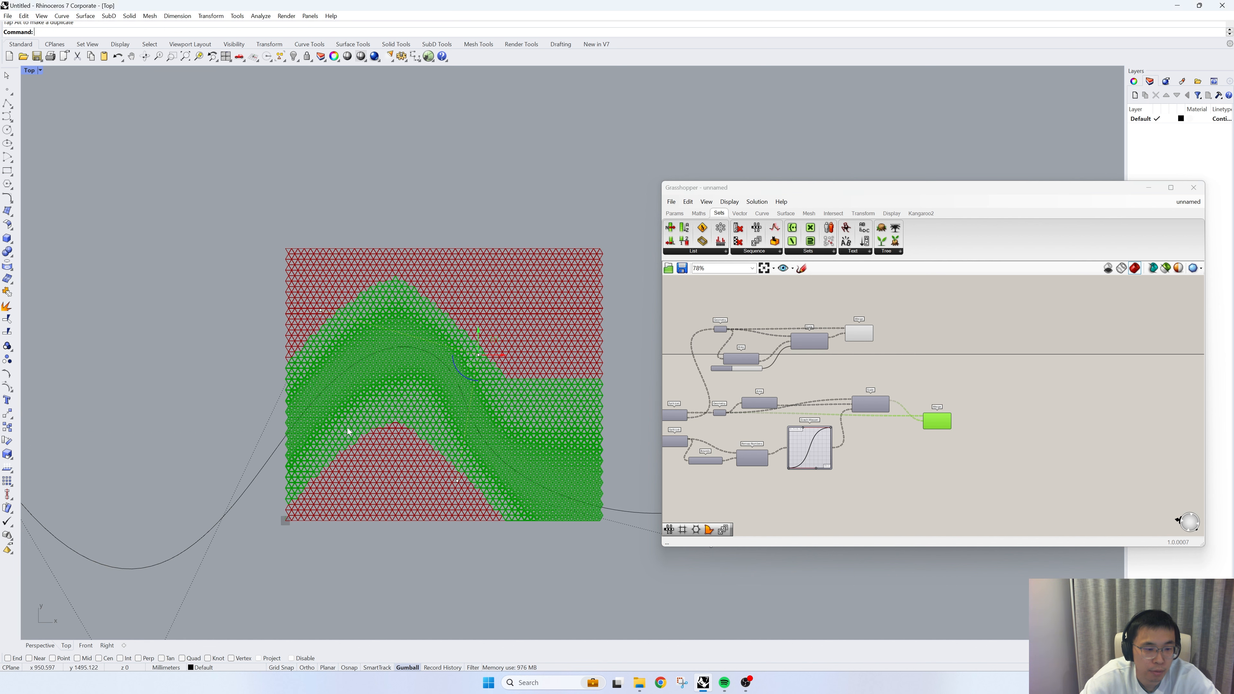
scroll(347, 430, "down", 2)
left_click(436, 470)
left_click_drag(465, 471, 532, 474)
key("Escape")
key("Escape")
- Set the Graph Mapper's Y range to 0.2 minimum and 0.8 maximum
scroll(569, 418, "up", 2)
left_click(849, 460)
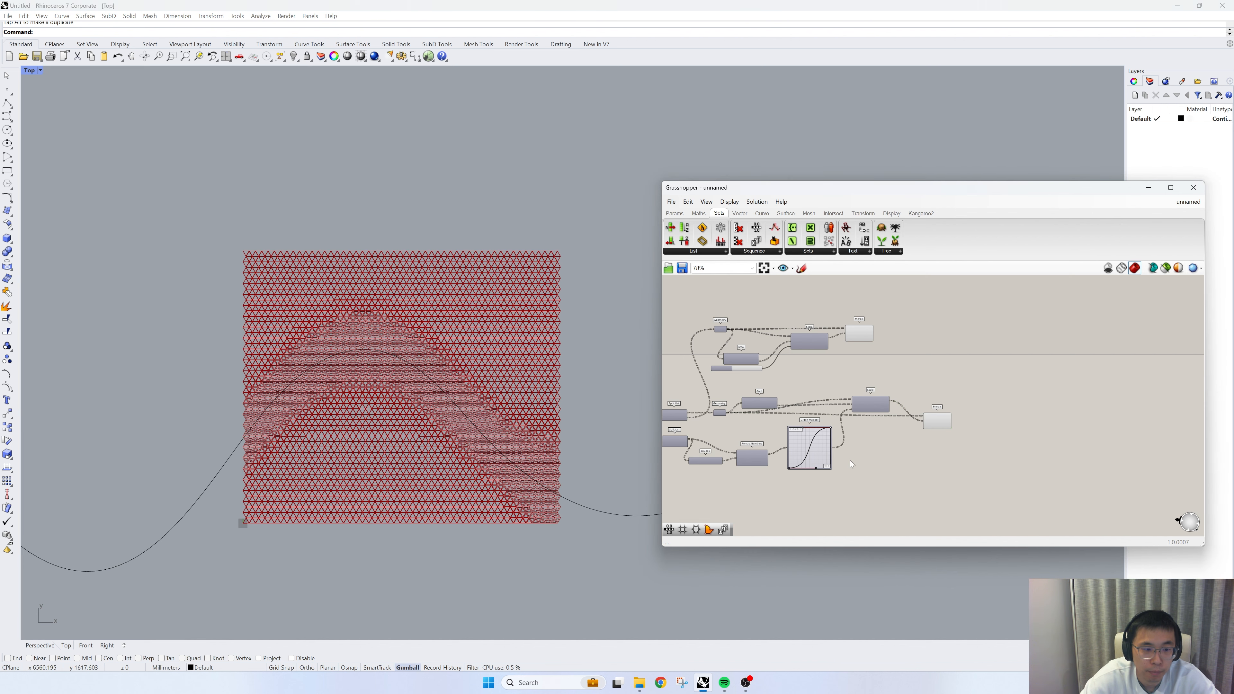
scroll(465, 396, "up", 4)
scroll(796, 467, "up", 4)
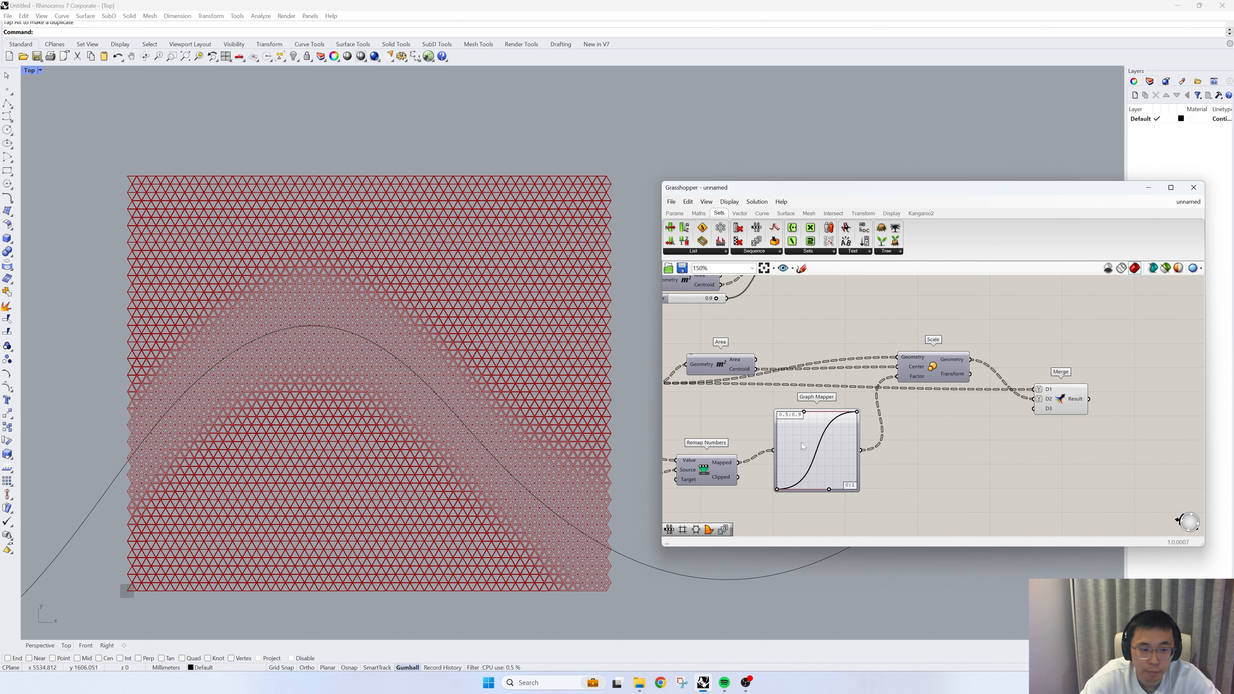
left_click(805, 444)
double_click(805, 443)
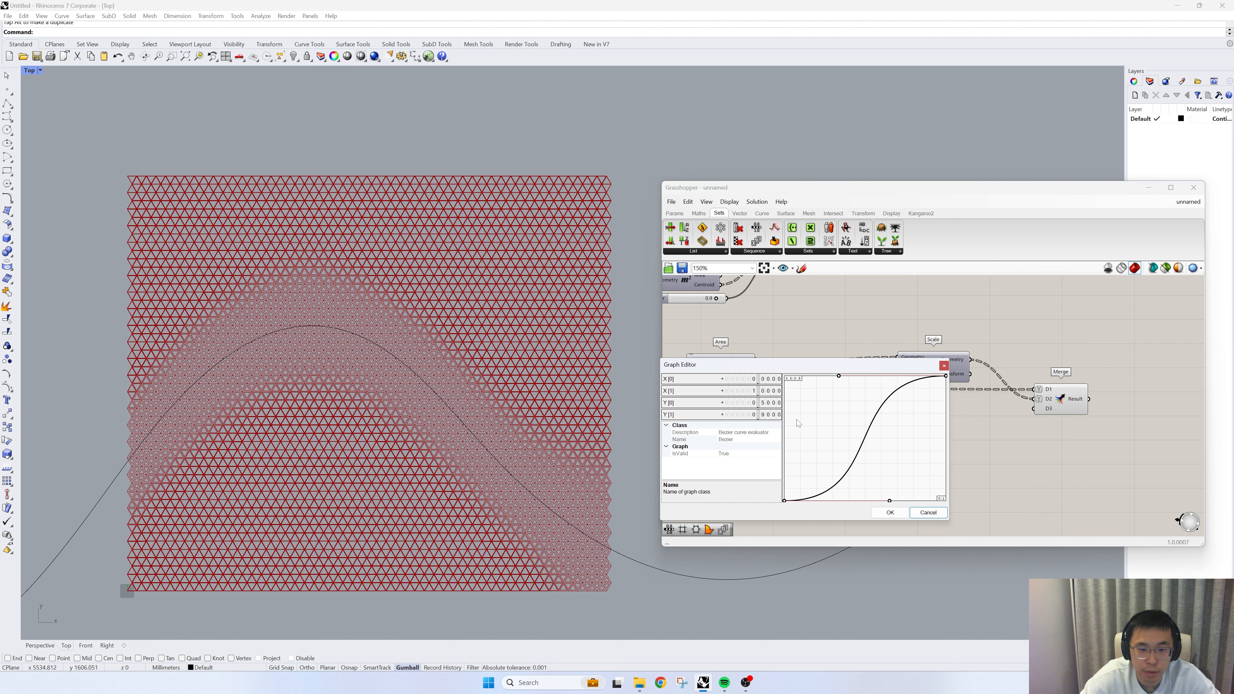
double_click(753, 415)
type("0.8")
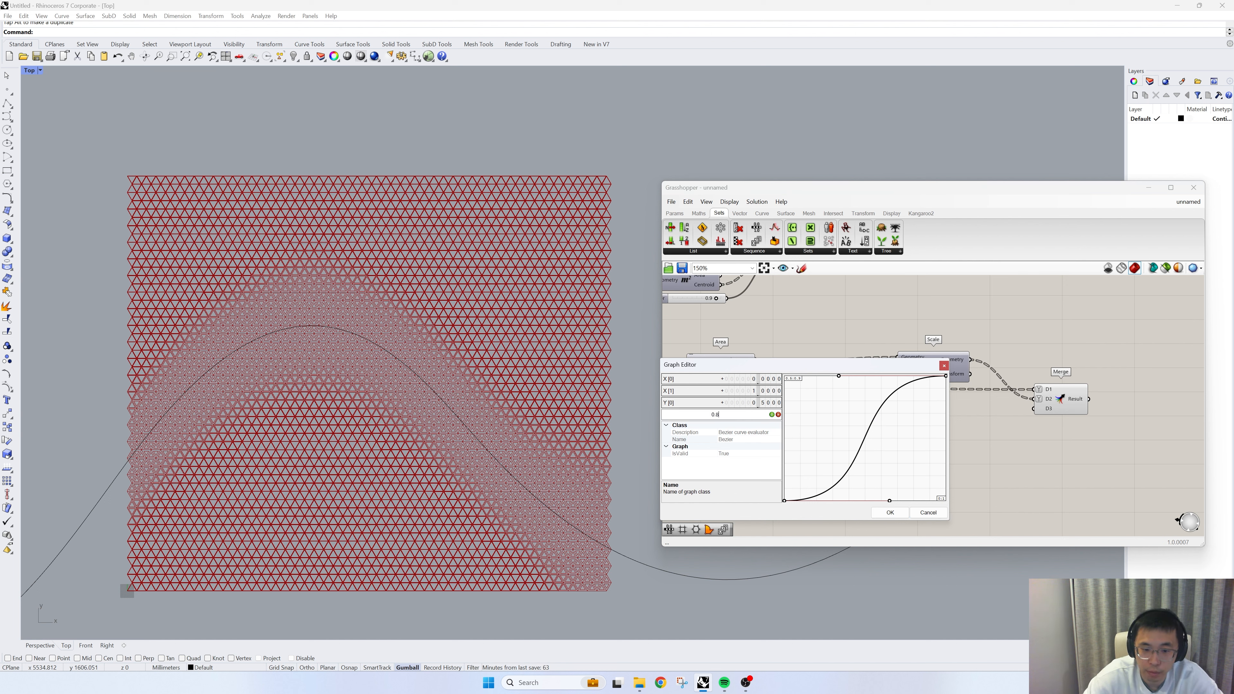
double_click(751, 404)
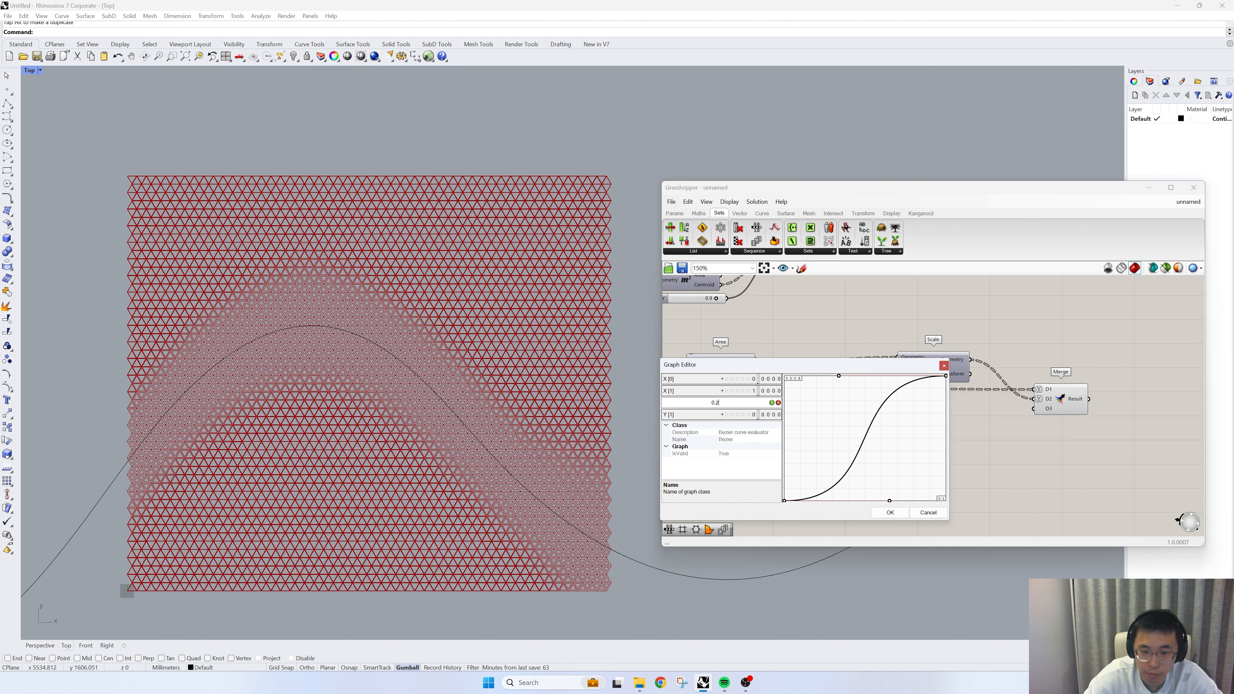
left_click(772, 403)
left_click(890, 512)
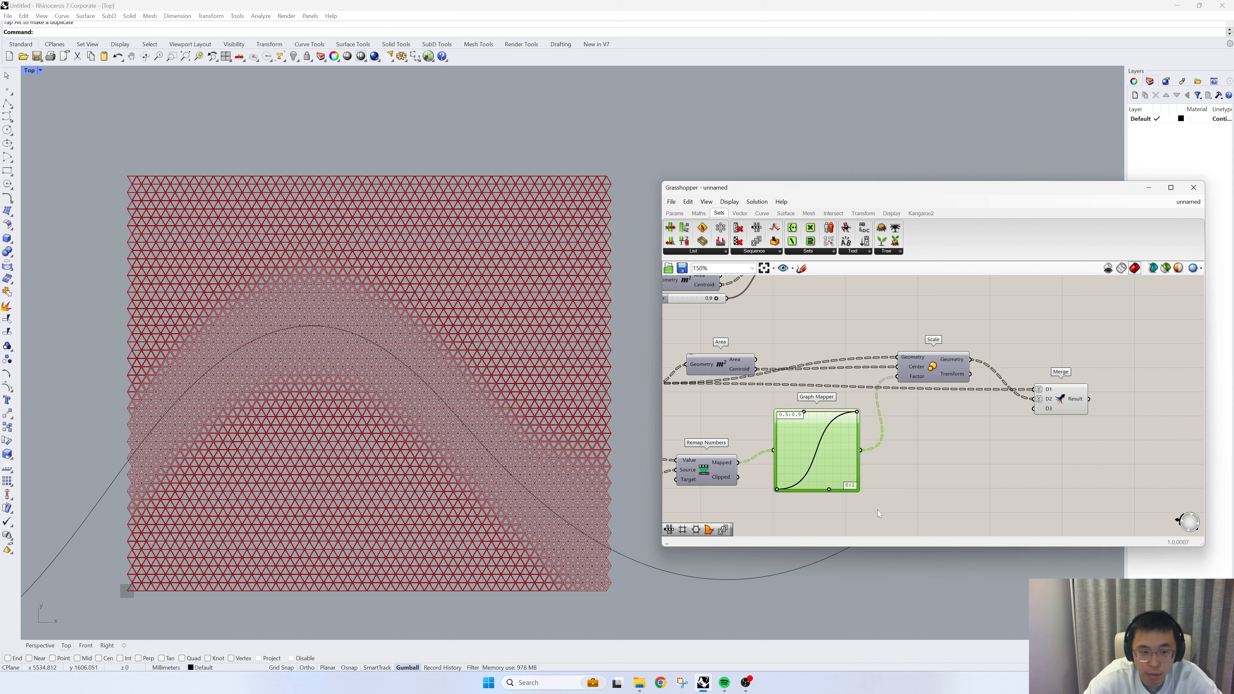
- Set the number slider driving the upper Scale's factor to 0.8
scroll(863, 501, "down", 3)
right_click_drag(864, 502, 889, 521)
scroll(831, 367, "up", 3)
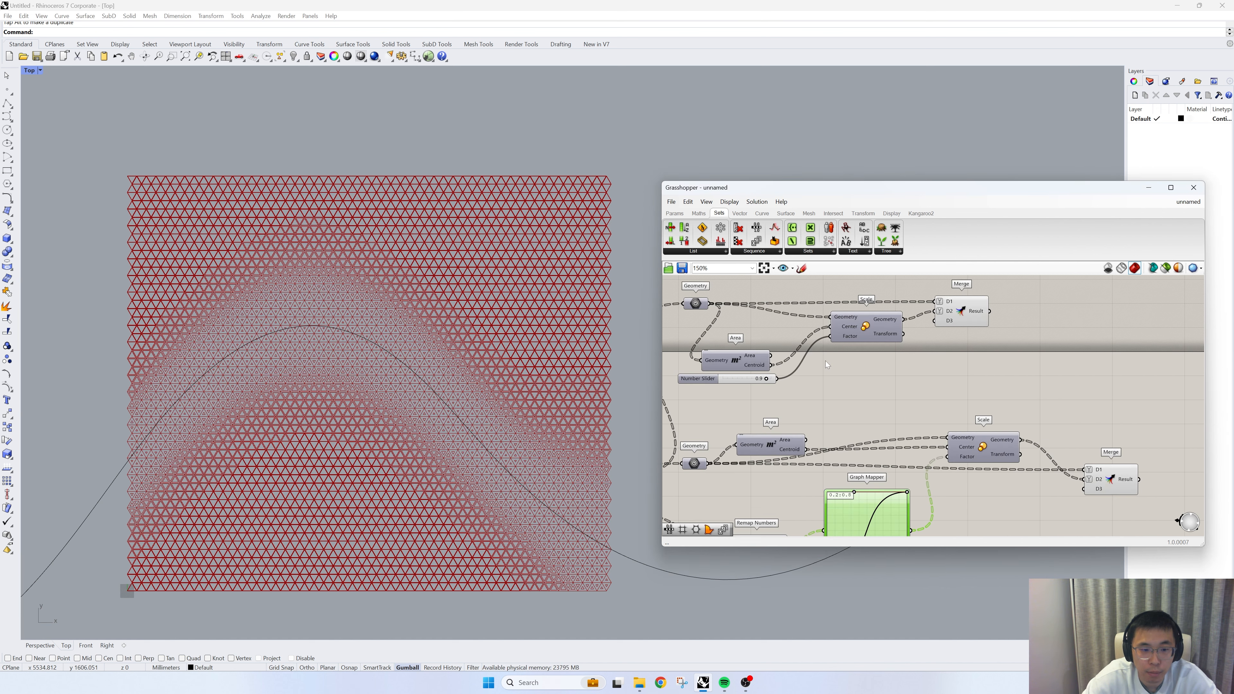
right_click_drag(764, 340, 783, 345)
double_click(756, 384)
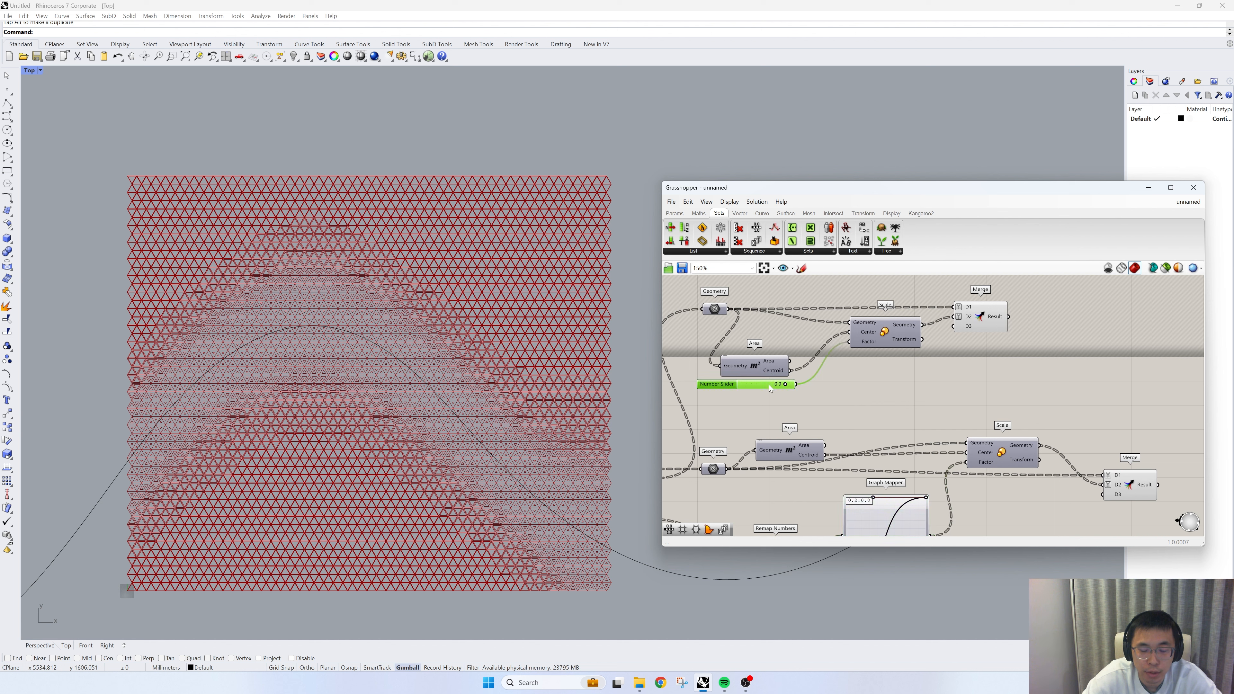
type("0.8")
key("Return")
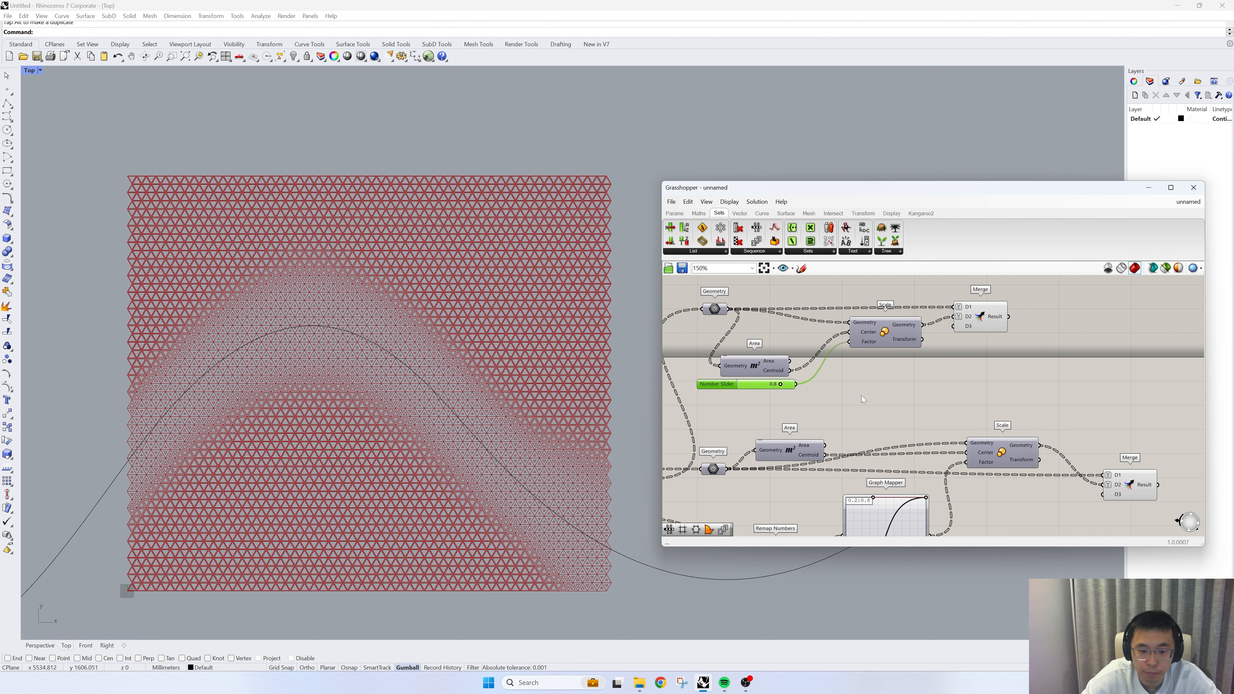
- Line up the two Merge components farther from their Scales and add a Boundary Surfaces component beside the upper one
scroll(861, 396, "down", 1)
left_click(1053, 475)
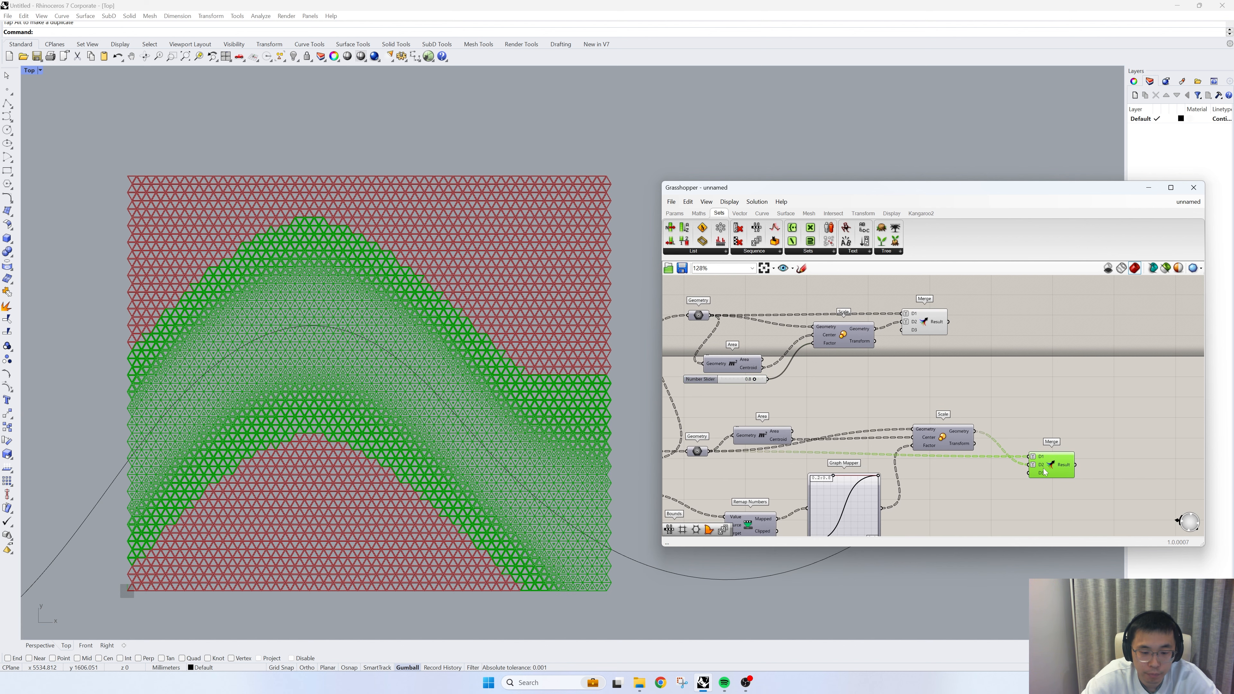
right_click_drag(1079, 419, 928, 441)
left_click_drag(791, 343, 913, 345)
left_click(901, 388)
right_click_drag(852, 412, 893, 399)
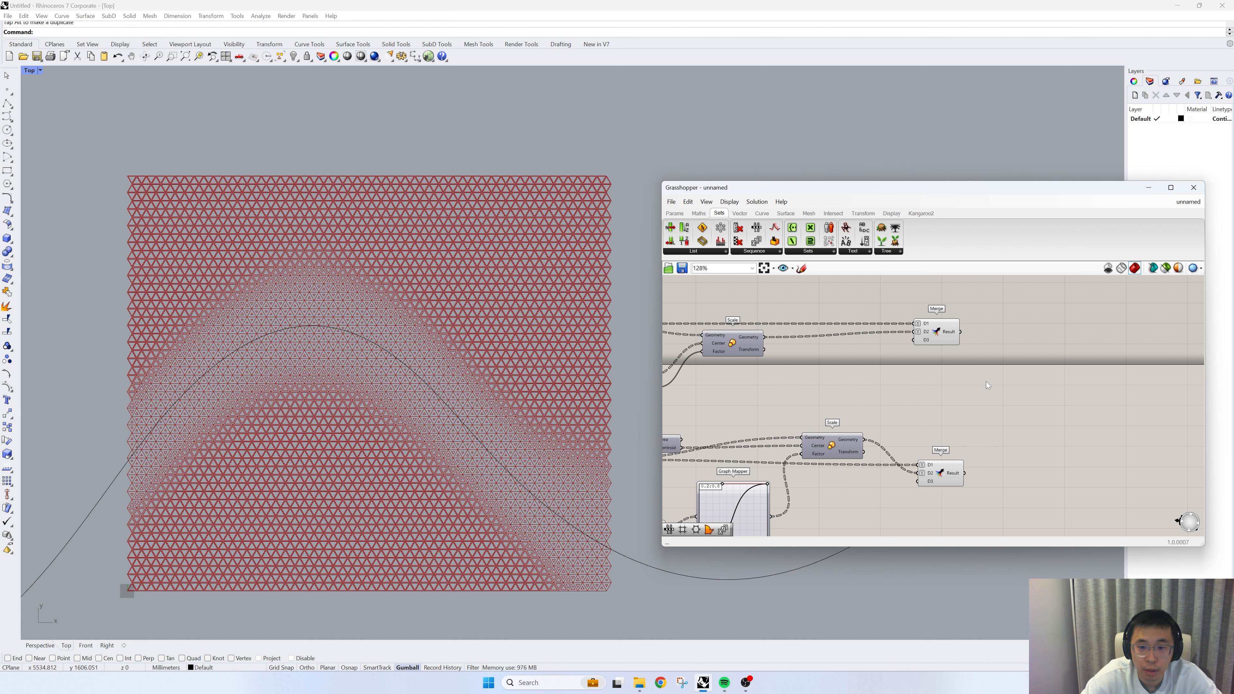
left_click(786, 213)
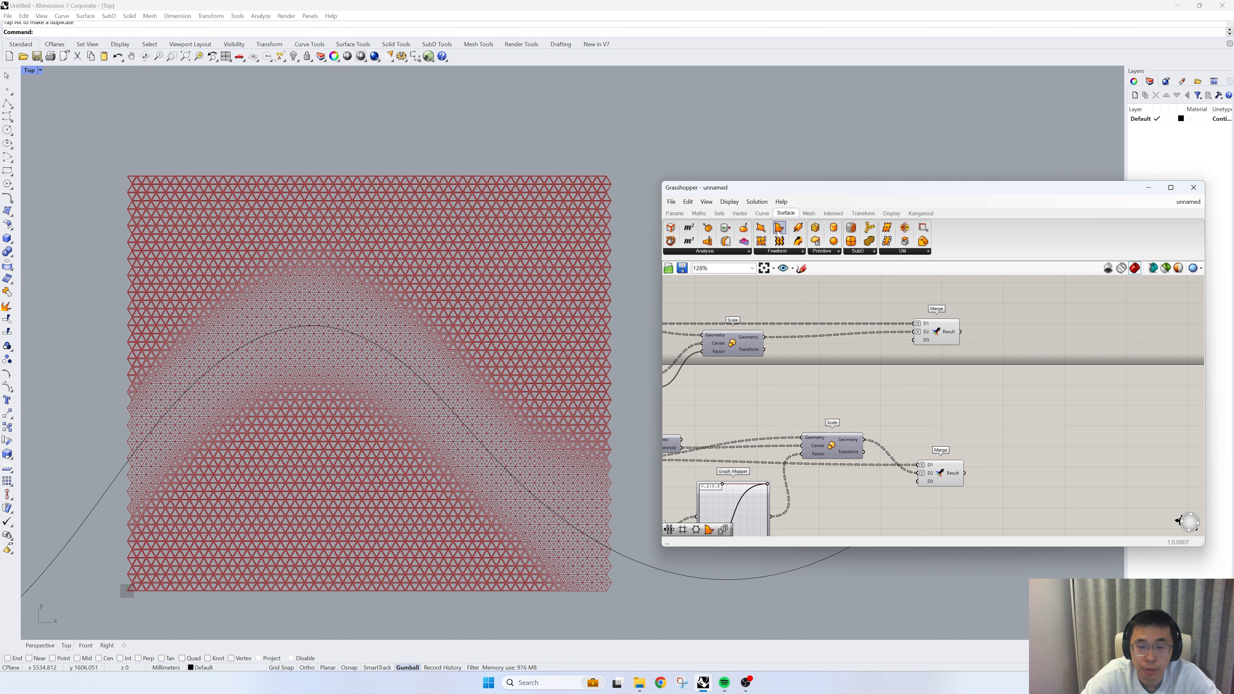
left_click_drag(779, 233, 1031, 335)
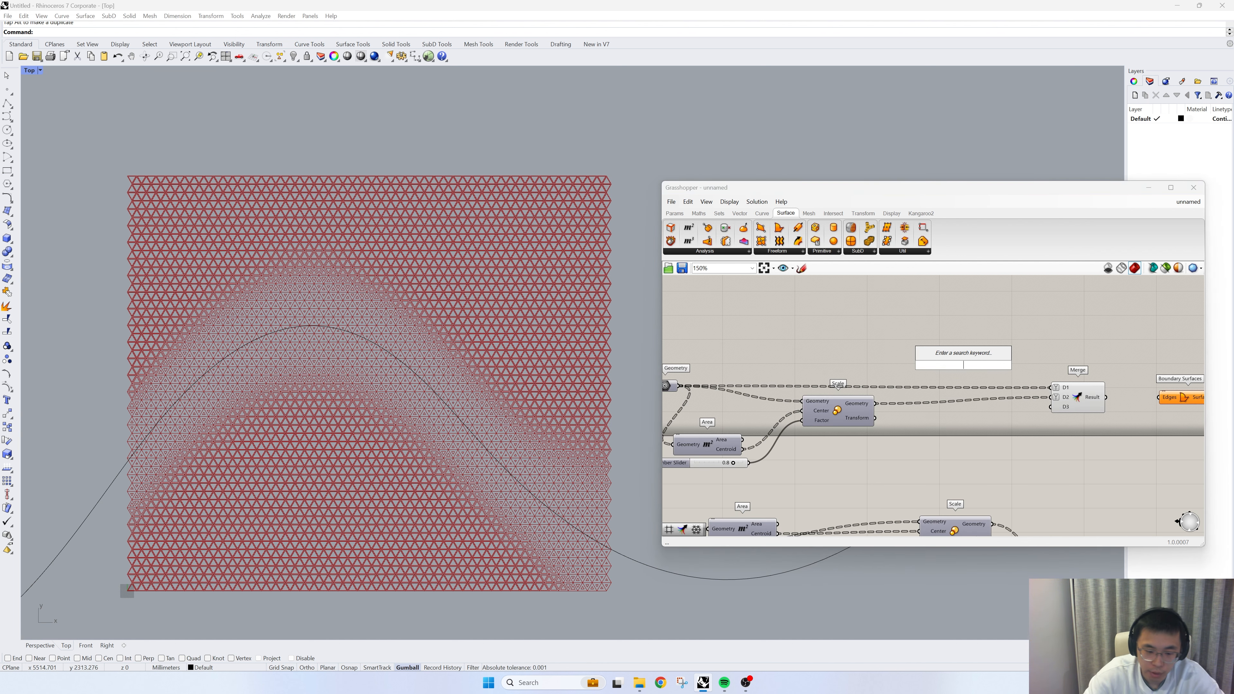
- Add a Flatten Tree component fed by the upper Geometry parameter and graft its Tree output
type("flattern")
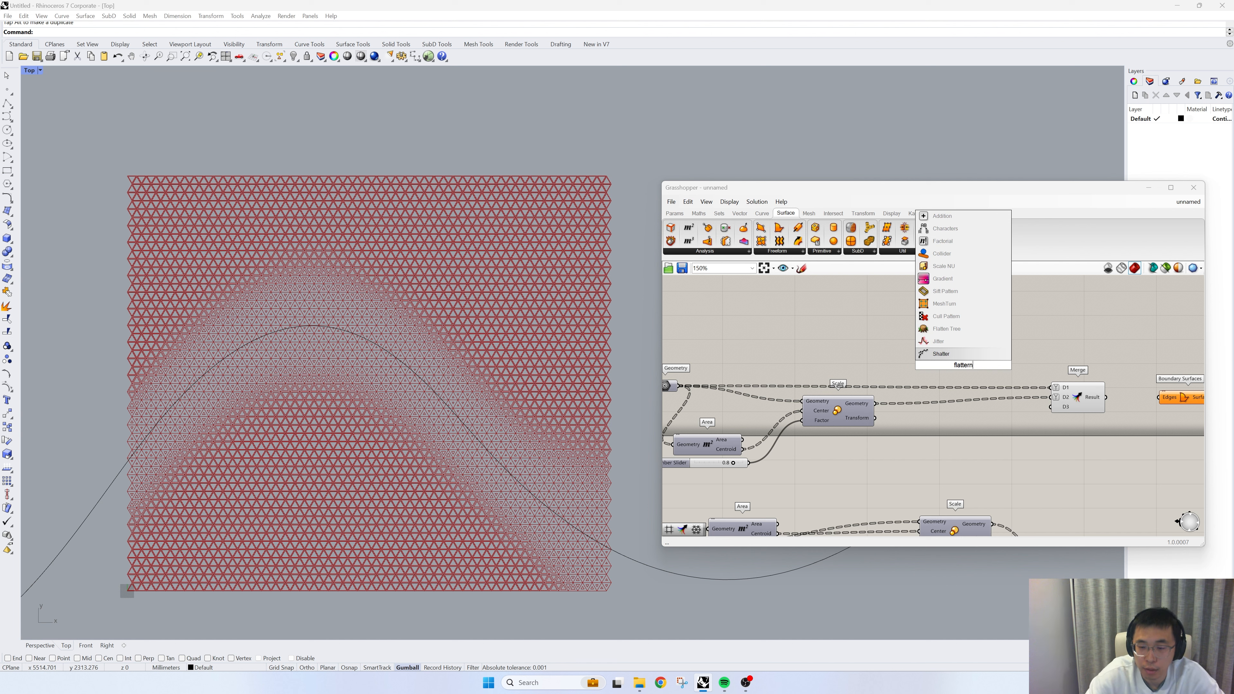
key("BackSpace")
key("BackSpace")
key("BackSpace")
key("BackSpace")
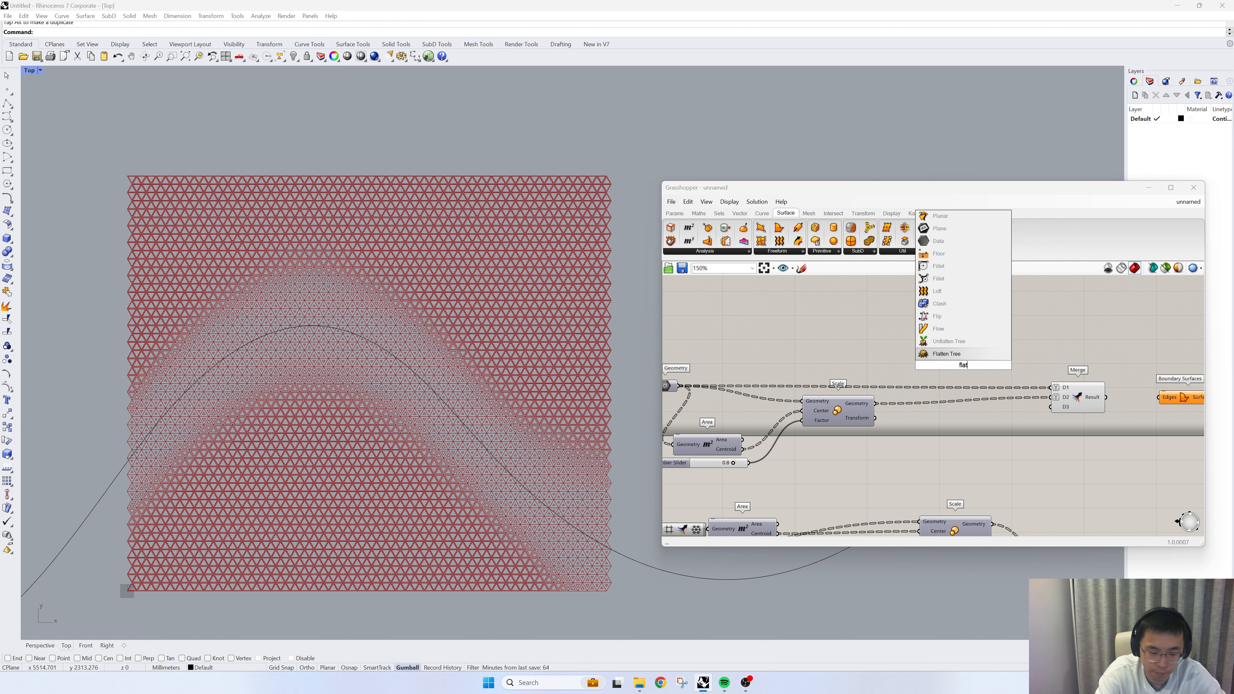
type("tern")
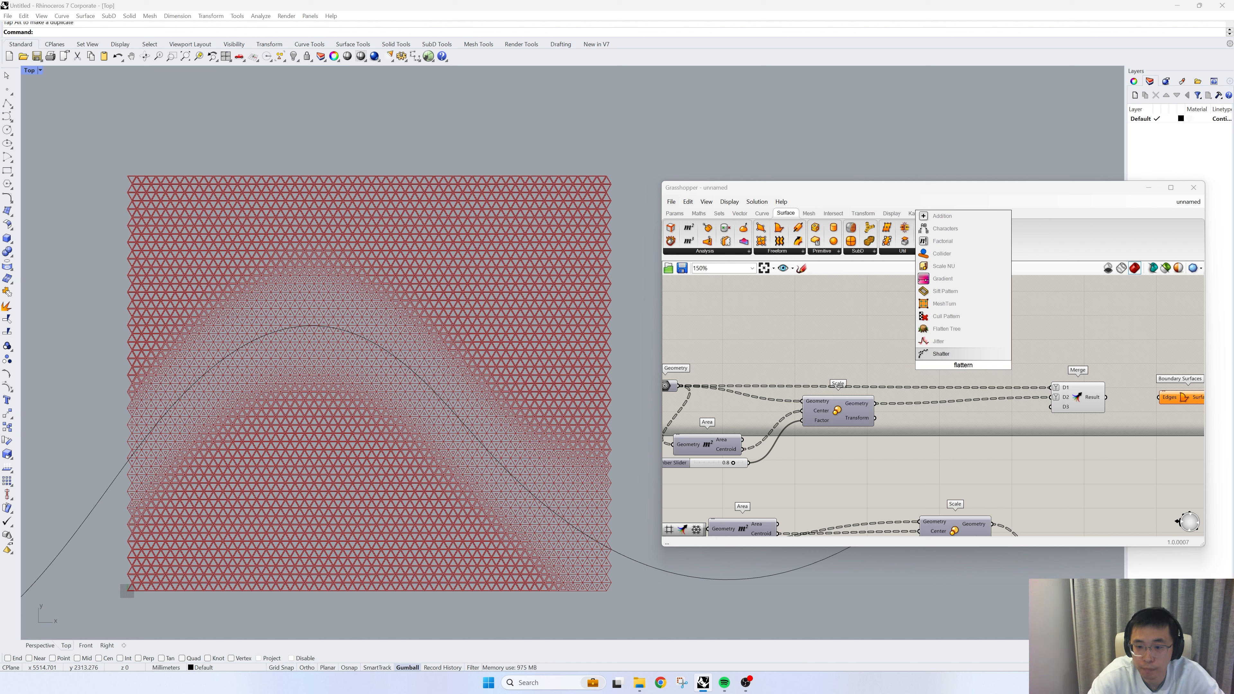
left_click(938, 329)
left_click_drag(679, 386, 939, 360)
right_click(976, 369)
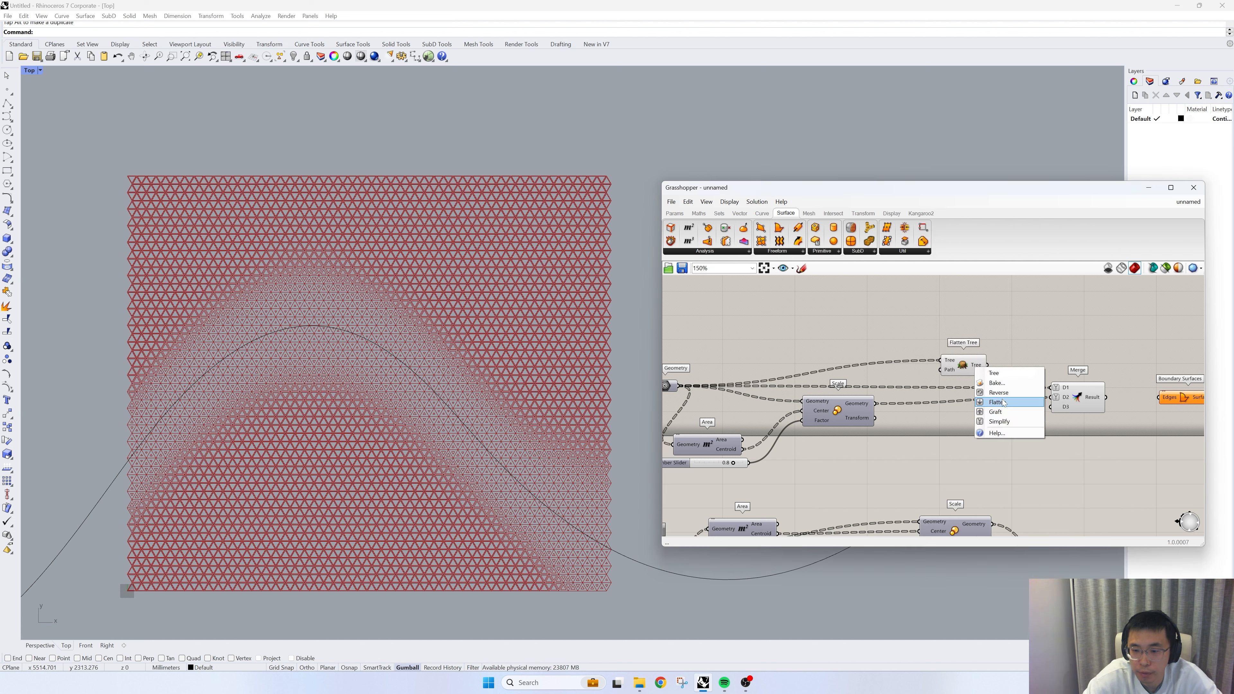
left_click(994, 411)
- Duplicate the grafted Flatten Tree for the upper Scale's Geometry output and feed both trees into the upper Merge's first two inputs
left_click_drag(985, 373, 967, 344, "alt")
left_click_drag(974, 396, 1051, 397)
right_click_drag(1103, 404, 967, 412)
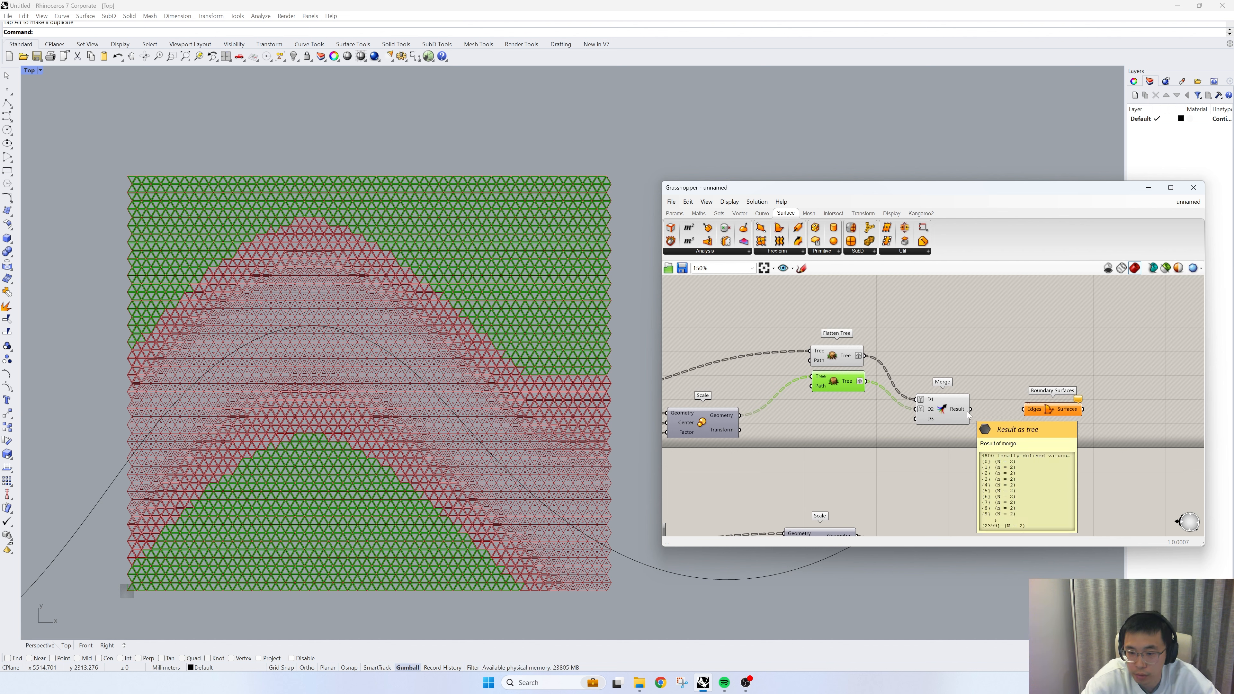
- Feed the upper Merge's Result into the Boundary Surfaces Edges and turn off the preview of the Merge and both Flatten Trees
left_click_drag(966, 411, 1036, 411)
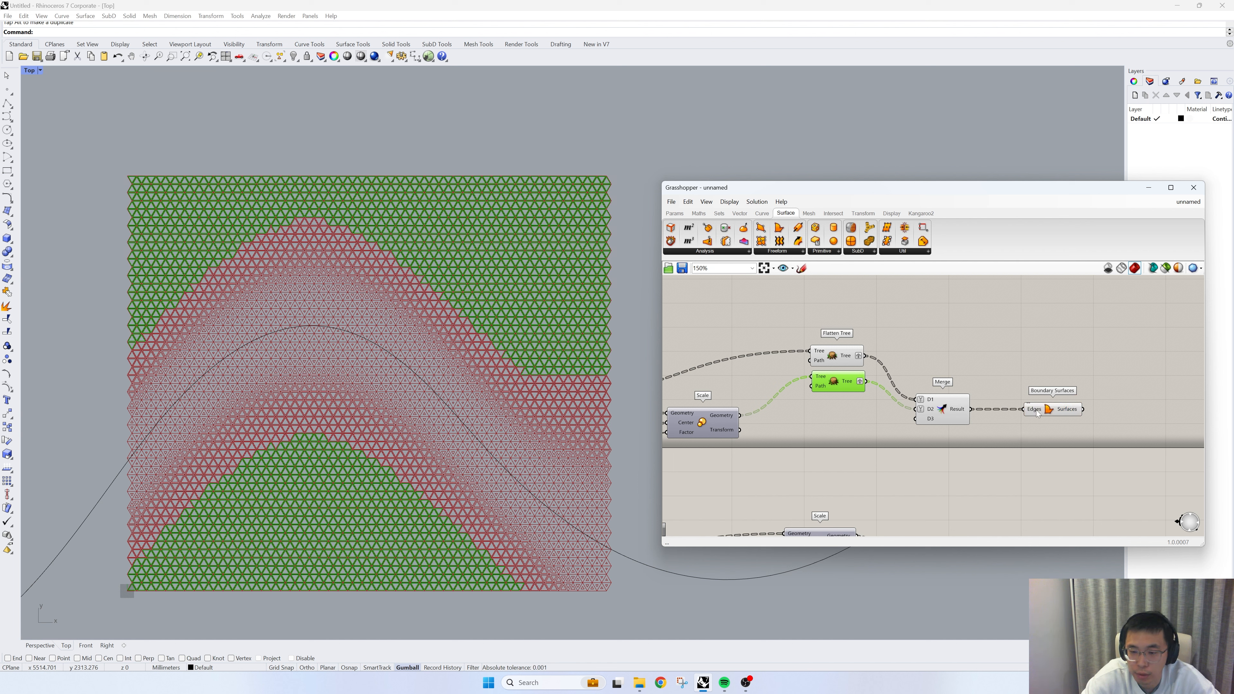
left_click(1037, 412)
left_click_drag(971, 440, 801, 308)
left_click(812, 316)
scroll(579, 286, "up", 3)
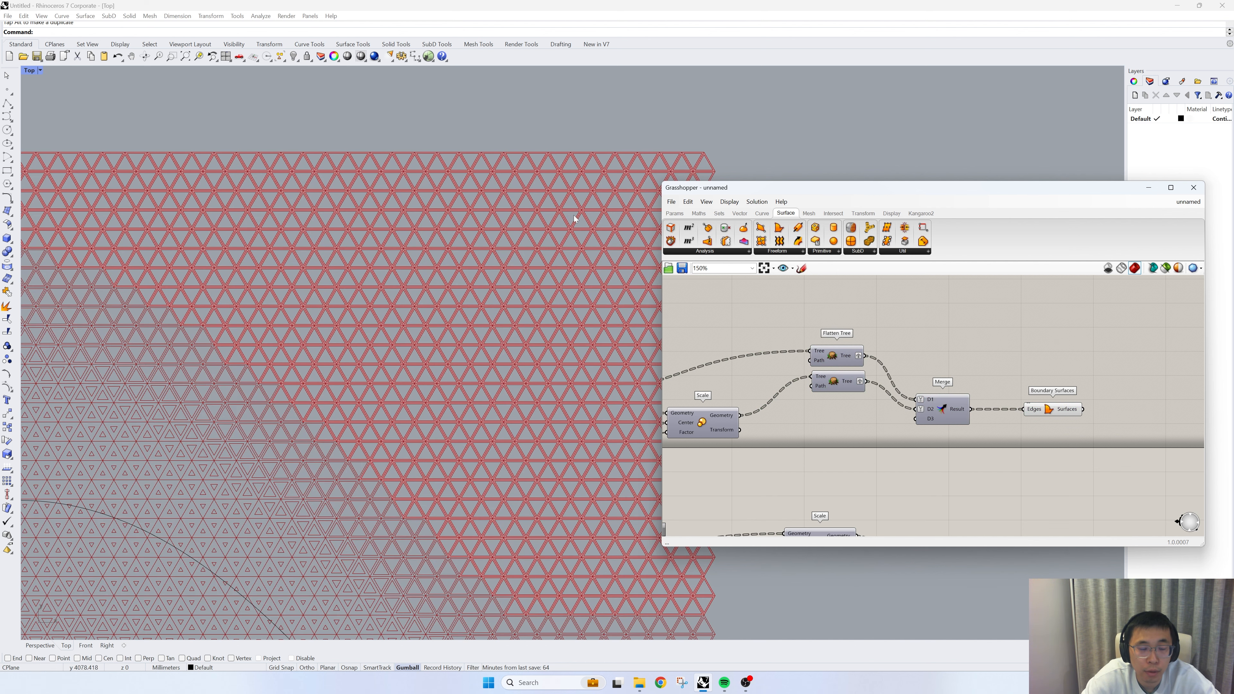
scroll(960, 386, "down", 4)
- Duplicate the two Flatten Trees into the lower branch, routing the lower Geometry parameter and Scale output through them into the lower Merge
scroll(960, 387, "up", 3)
left_click_drag(901, 374, 936, 425)
left_click(826, 428)
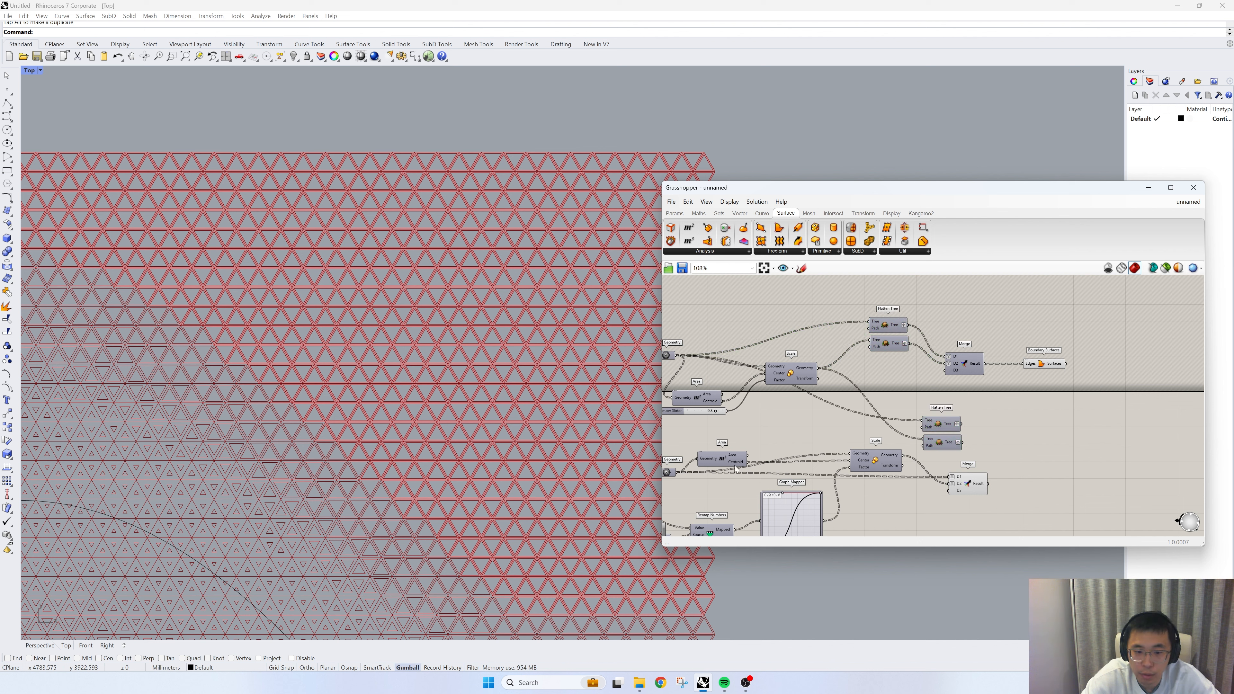
left_click_drag(732, 463, 948, 477)
left_click_drag(958, 487, 1001, 453)
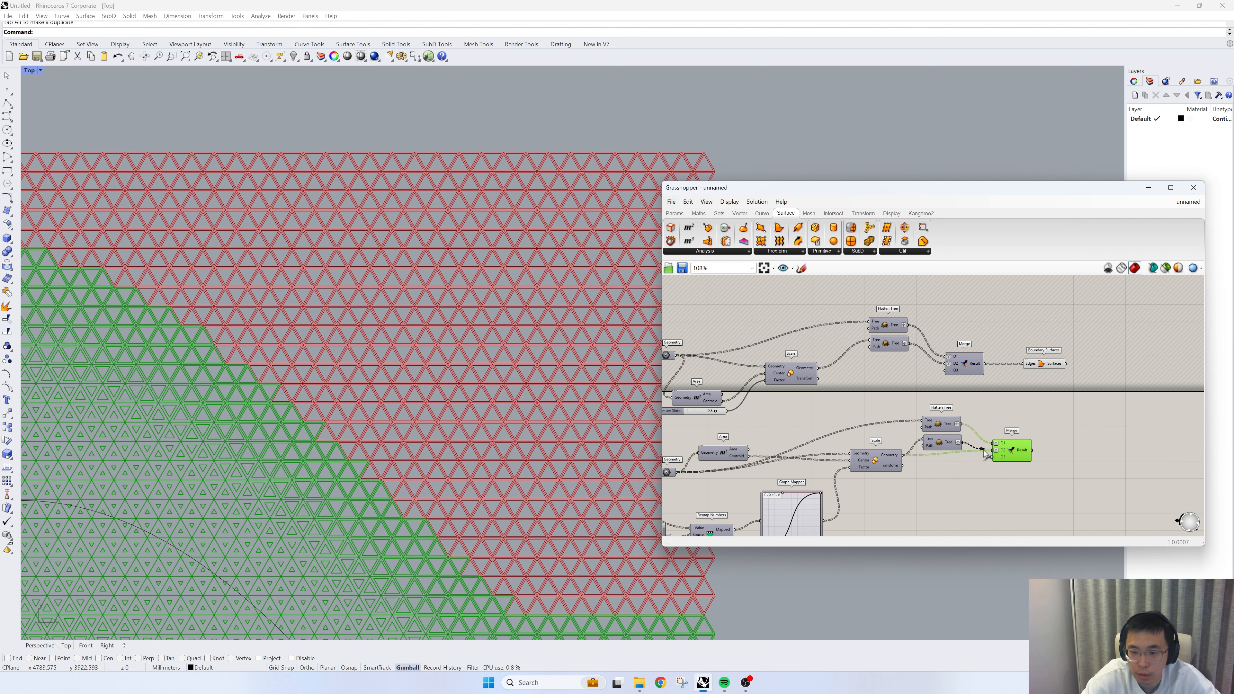
- Duplicate the Boundary Surfaces component for the lower Merge's Result and turn off that Merge's preview
left_click(1042, 365)
key("ctrl+c")
key("ctrl+v")
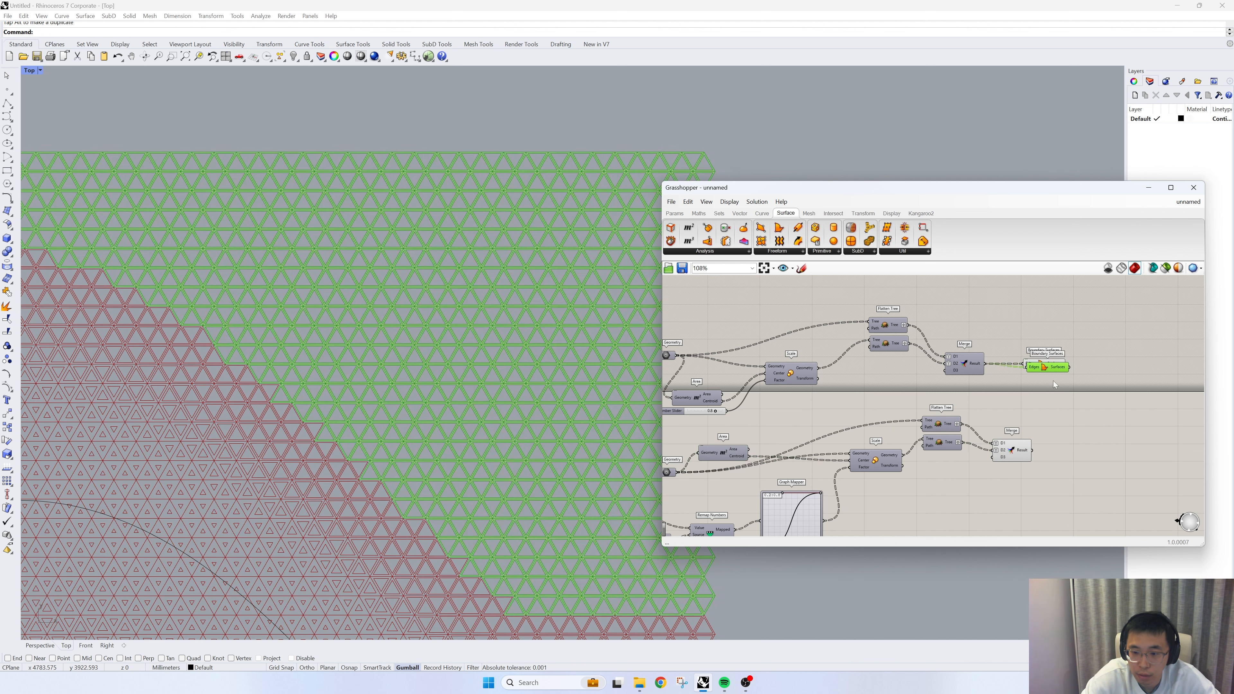
left_click_drag(1042, 367, 1072, 435)
left_click(1017, 453)
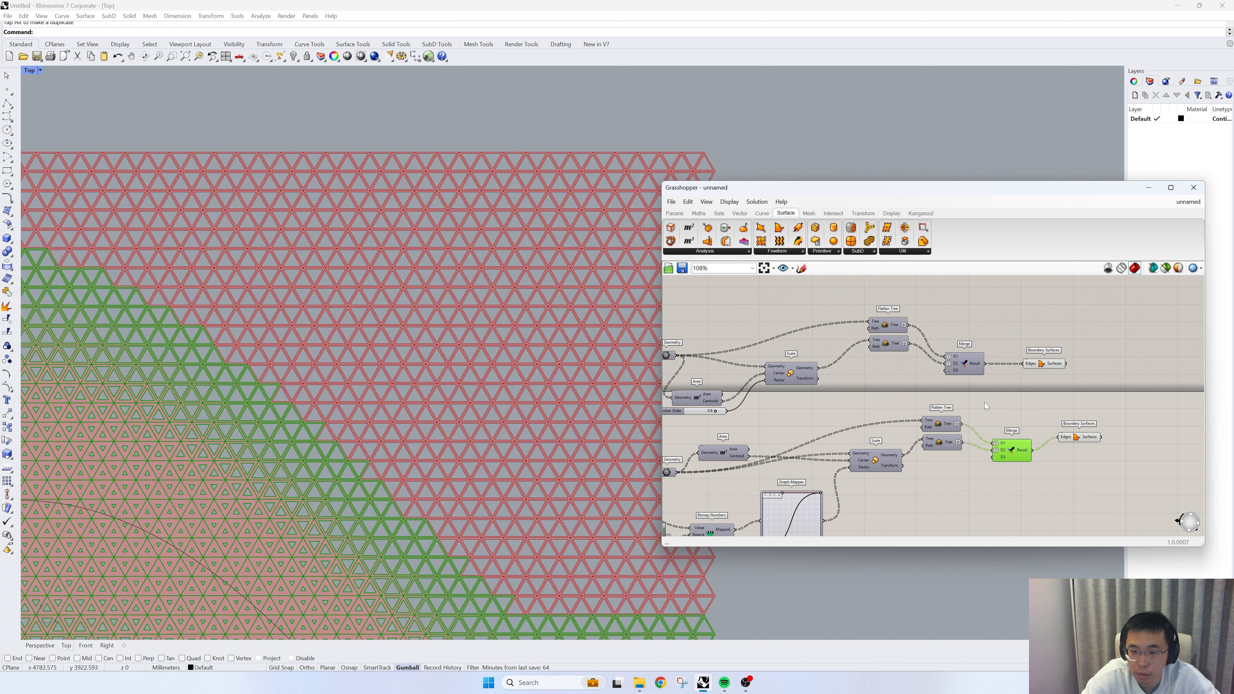
- Hide the attractor curve in the Rhino viewport
scroll(423, 275, "down", 8)
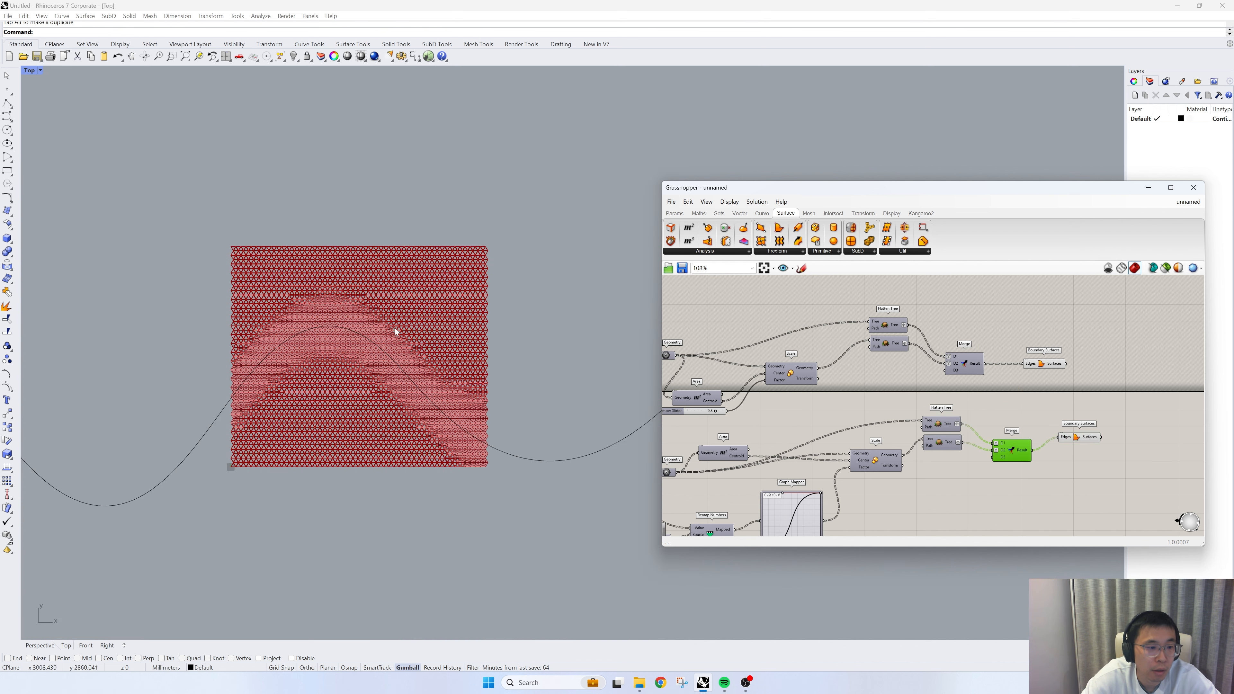
left_click_drag(571, 510, 531, 420)
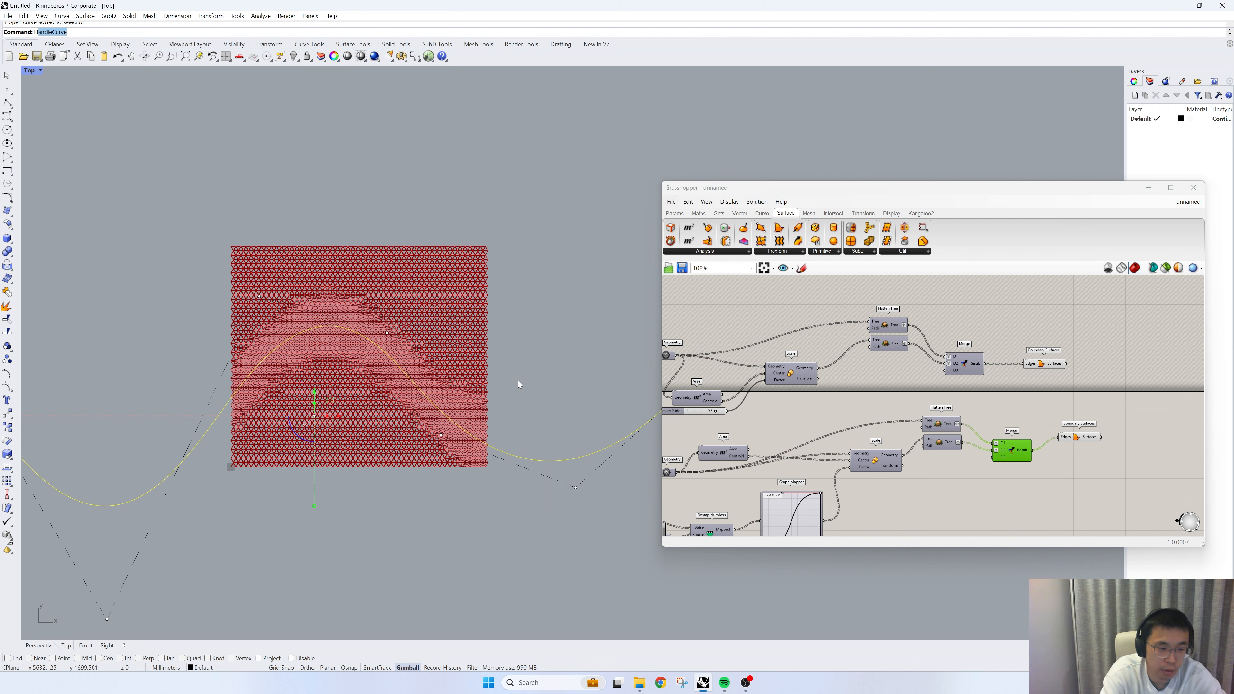
key("ctrl+h")
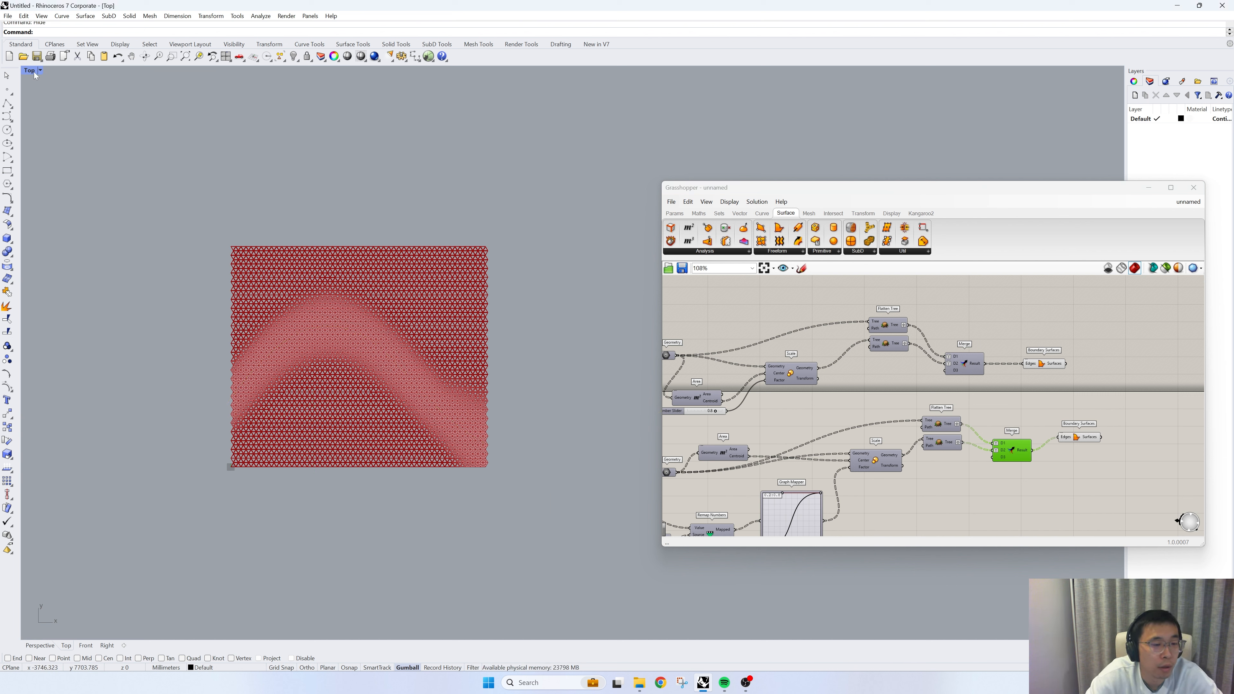
- Bake the upper and lower Boundary Surfaces to the Default layer, keeping the default attributes
scroll(893, 348, "up", 4)
left_click(906, 339)
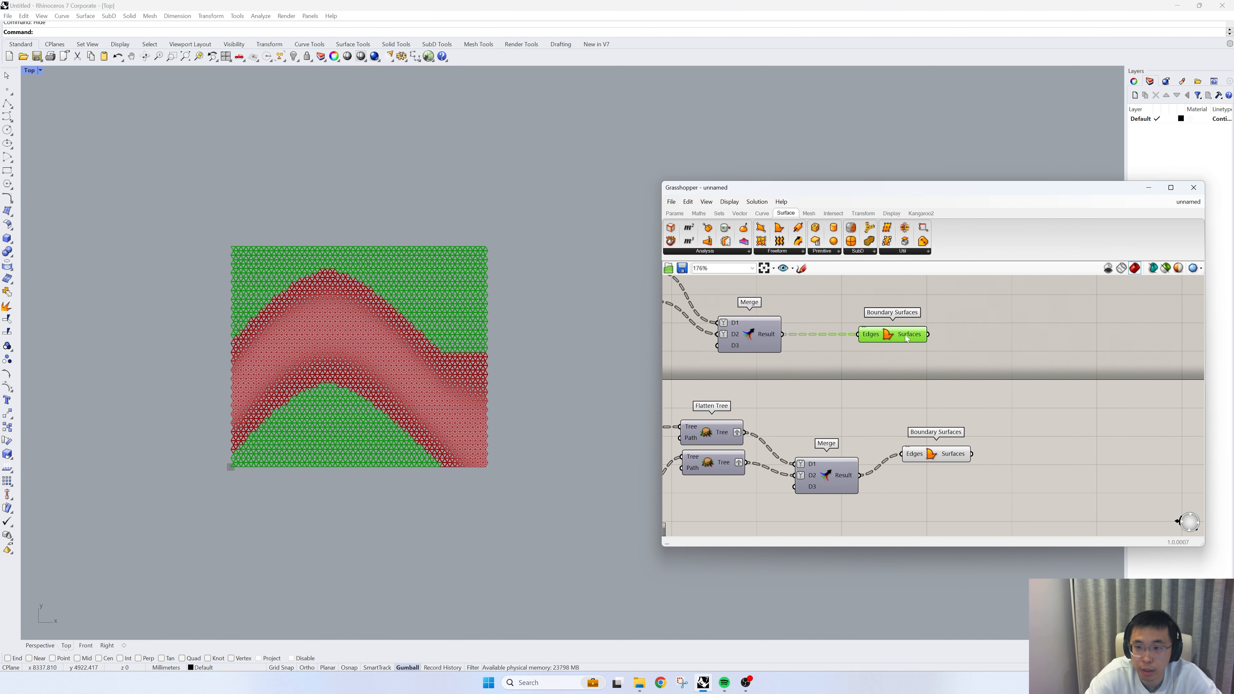
left_click_drag(906, 339, 943, 339)
right_click(943, 336)
left_click(957, 347)
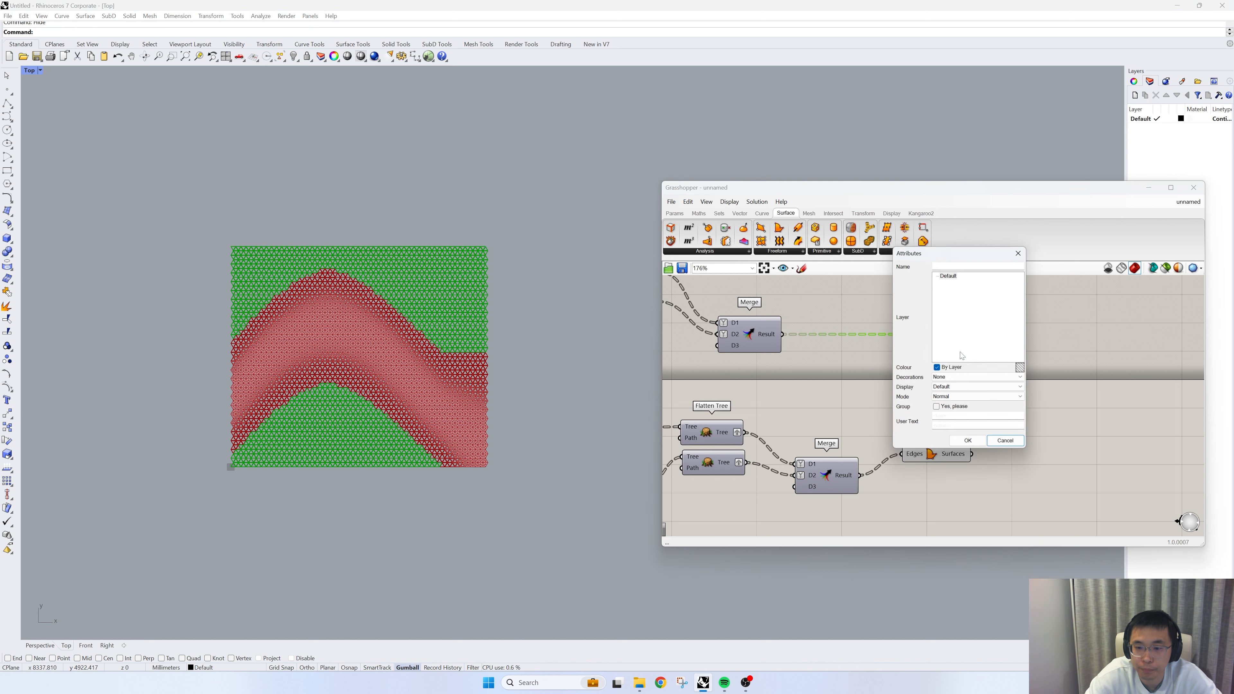
left_click(960, 444)
left_click(930, 454)
right_click(944, 453)
left_click(954, 486)
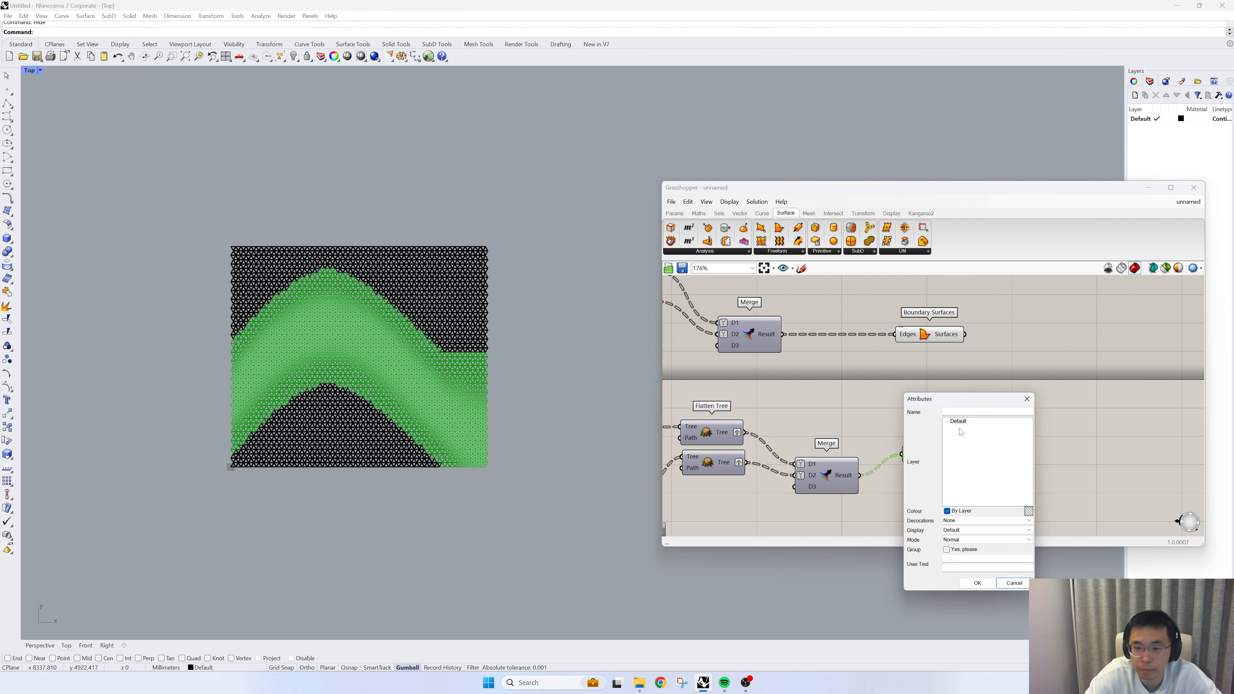
left_click(979, 588)
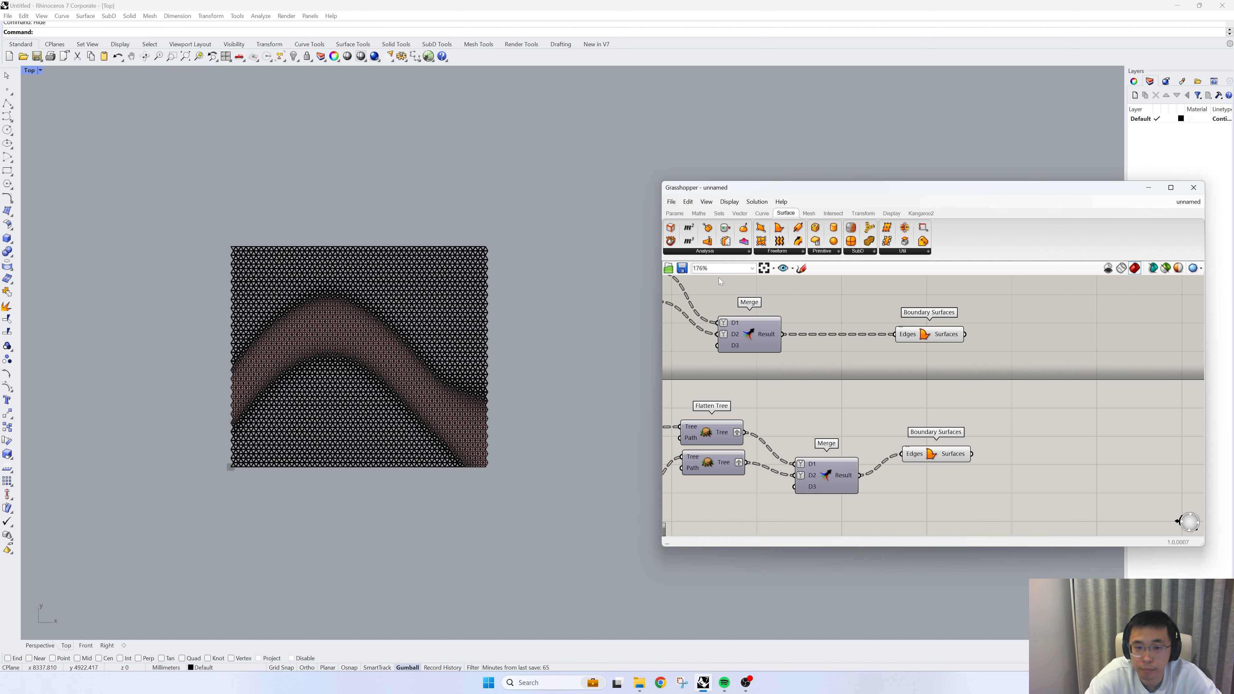
- Give the Default layer a Plaster material with a muted red color
left_click(1150, 188)
left_click(1190, 119)
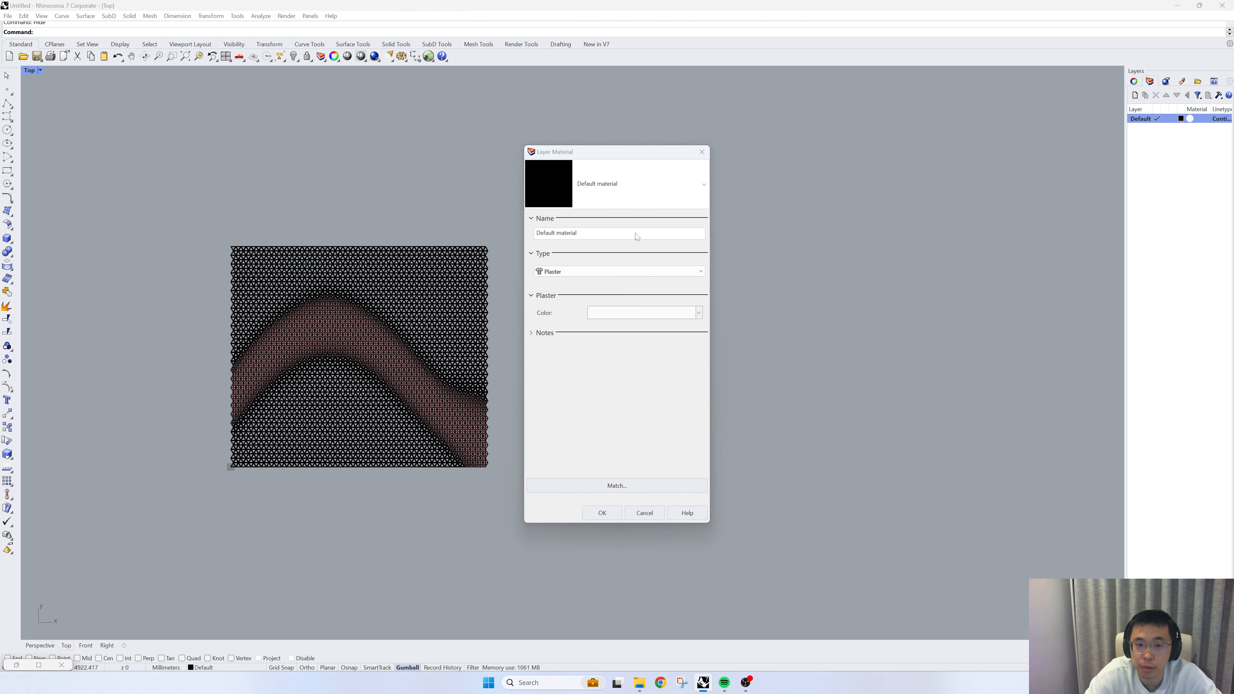
left_click(638, 316)
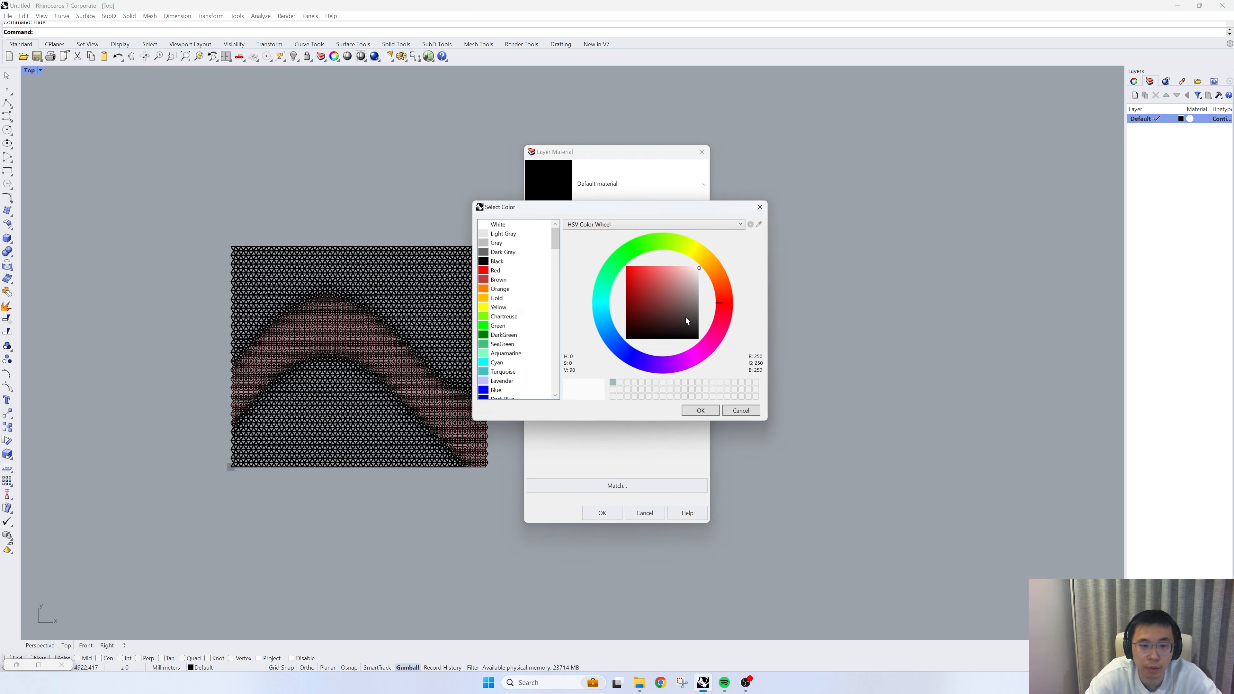
left_click_drag(685, 317, 659, 288)
left_click(695, 413)
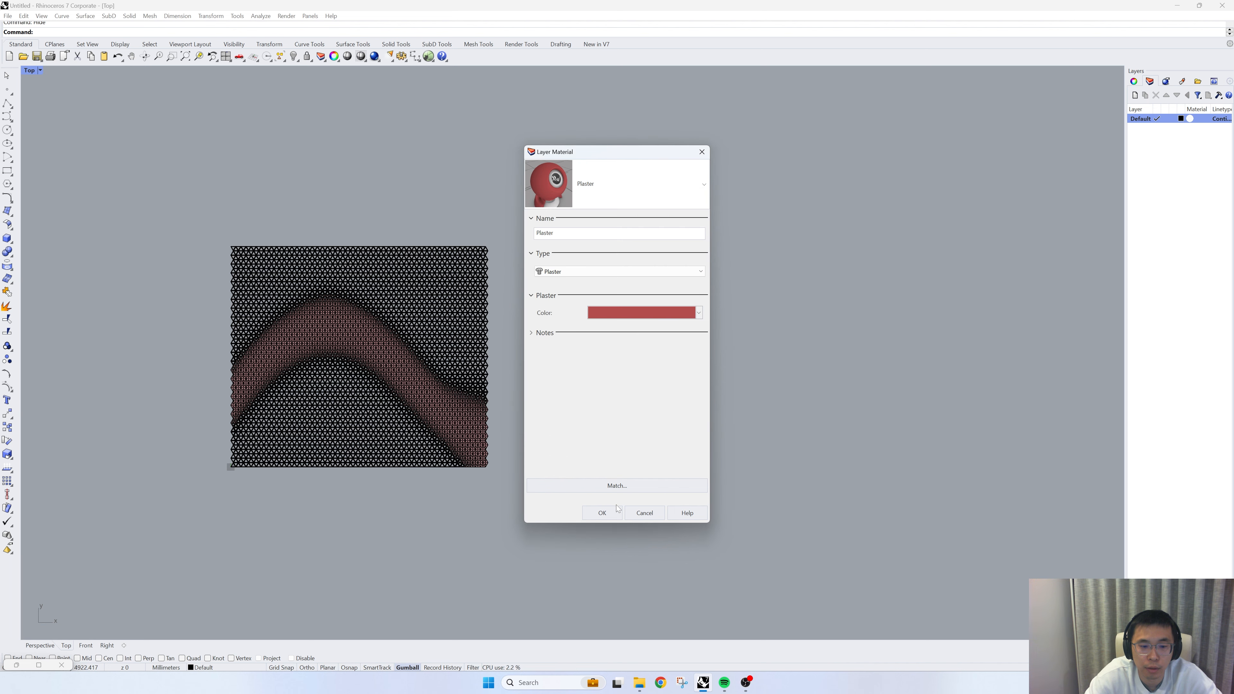
left_click(602, 512)
- Select all baked surfaces in the Right view, rotate them to a steep tilt and move them up along their slope until they stand on the ground plane
double_click(29, 71)
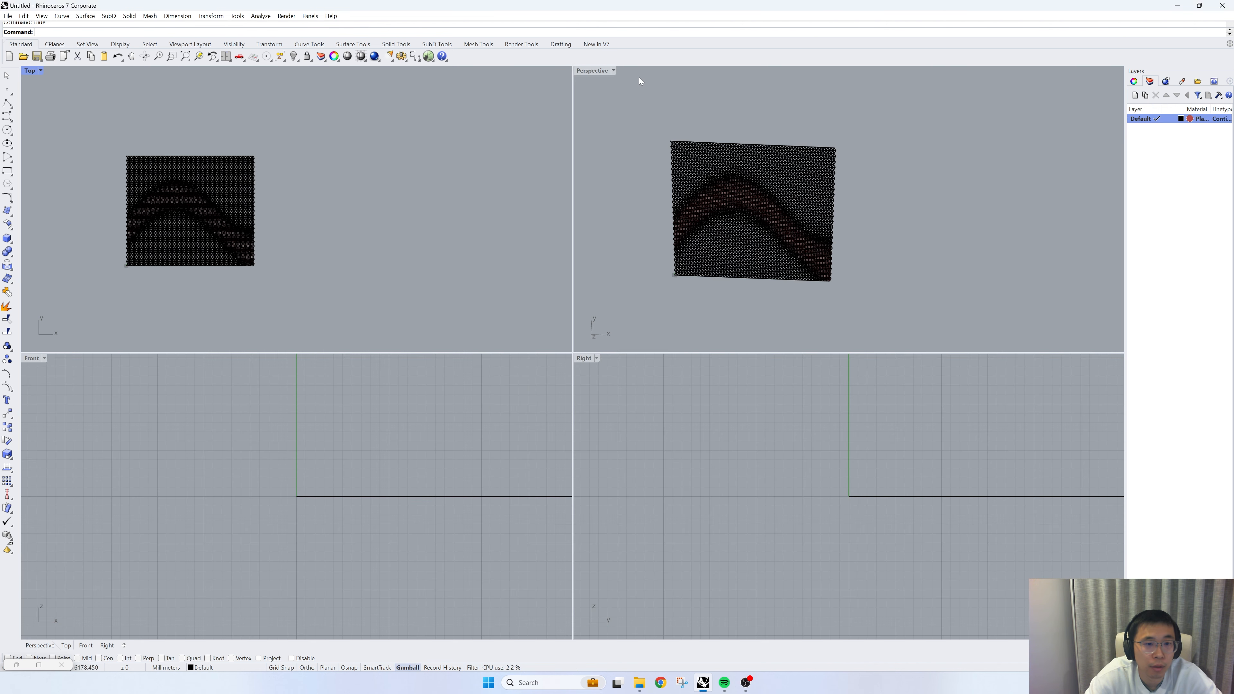
scroll(413, 526, "down", 5)
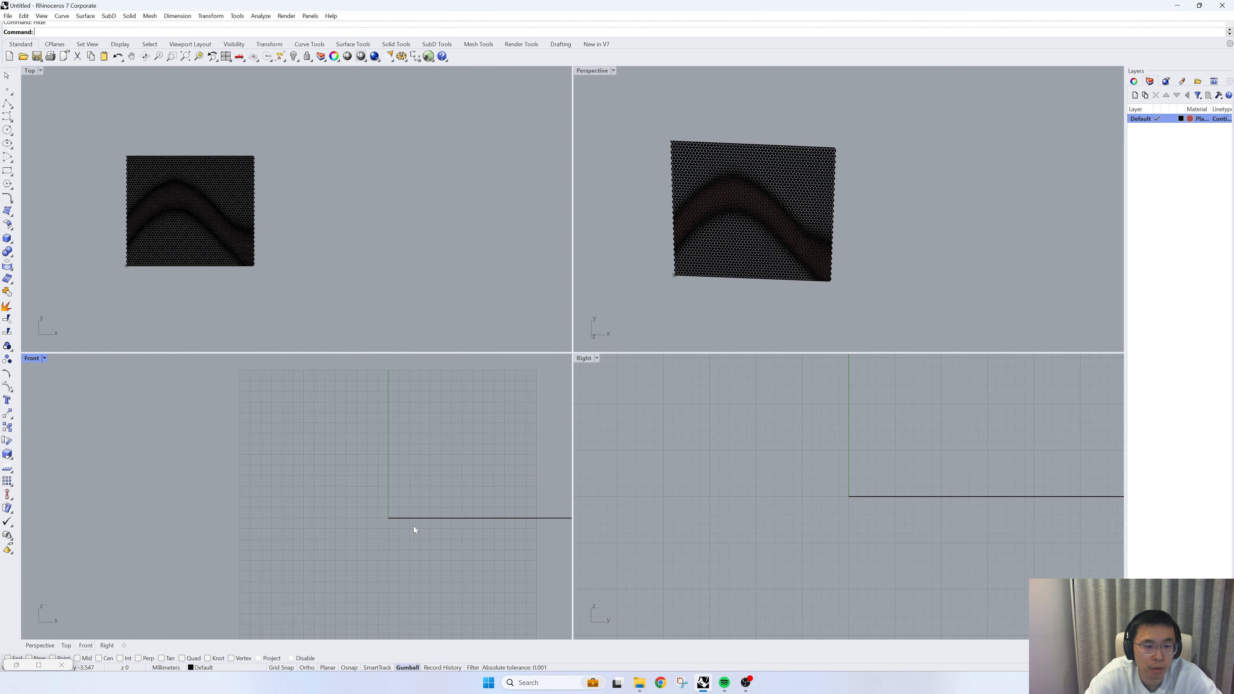
scroll(719, 496, "down", 4)
scroll(745, 514, "down", 3)
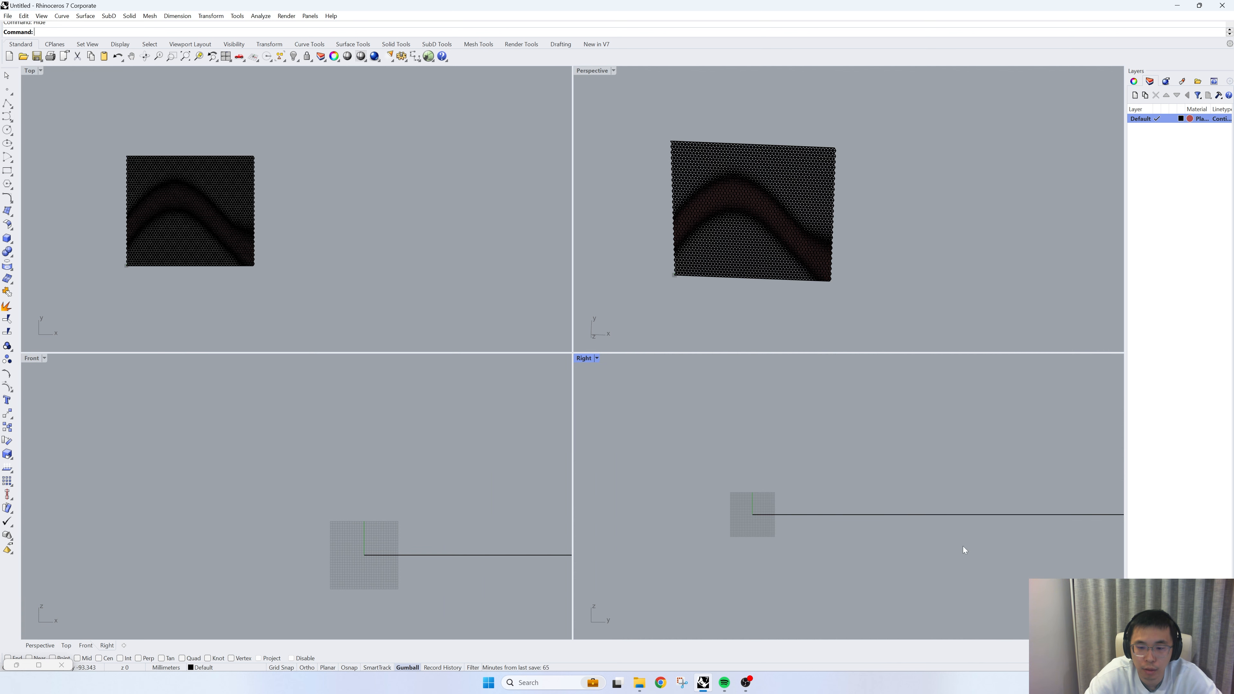
scroll(771, 519, "down", 2)
scroll(680, 479, "down", 2)
left_click_drag(679, 480, 969, 532)
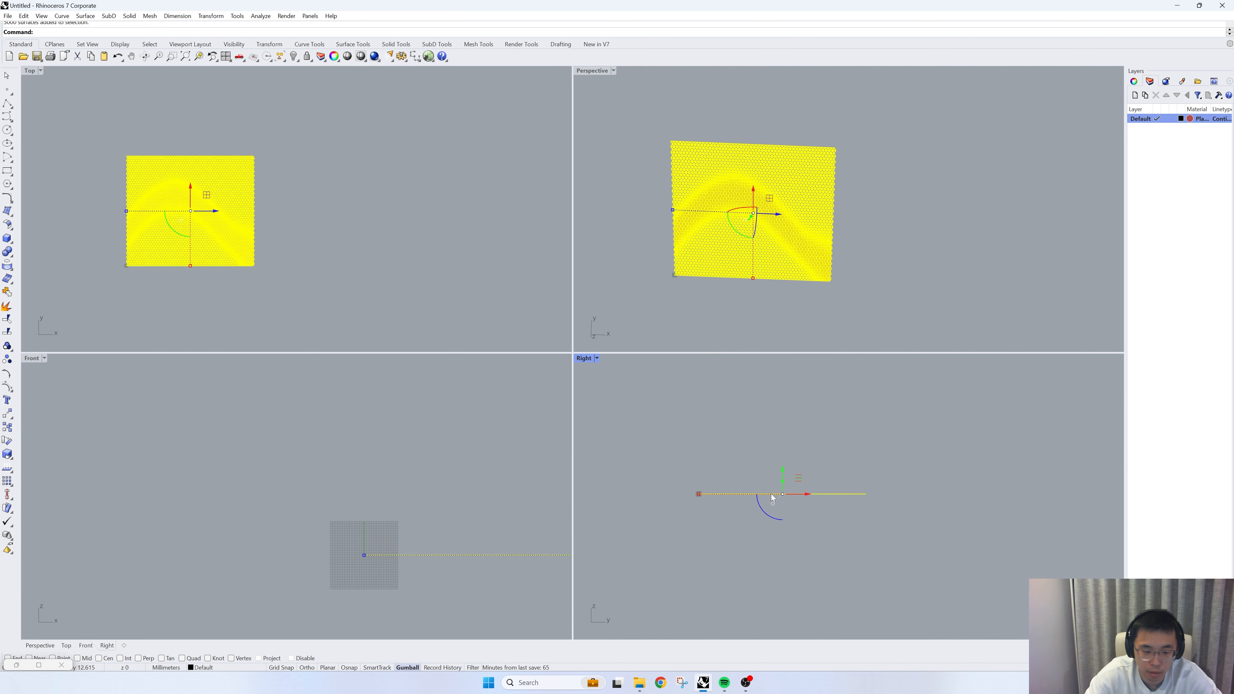
left_click_drag(760, 508, 784, 532)
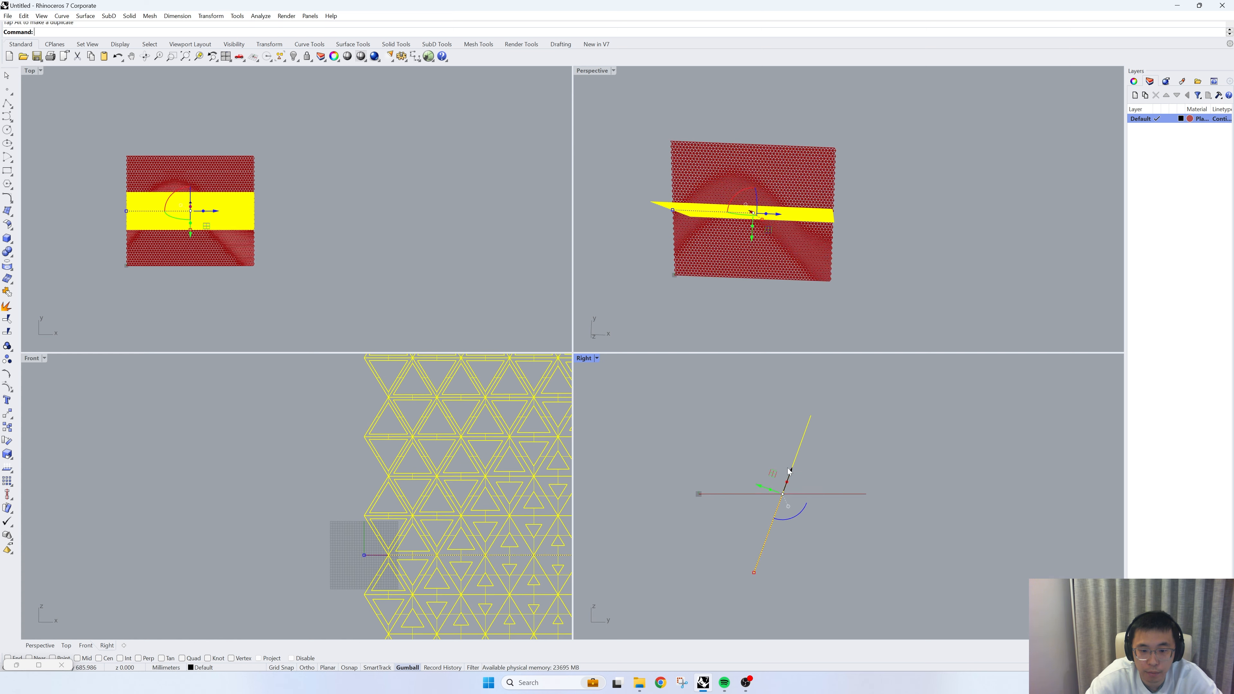
left_click_drag(789, 470, 826, 398)
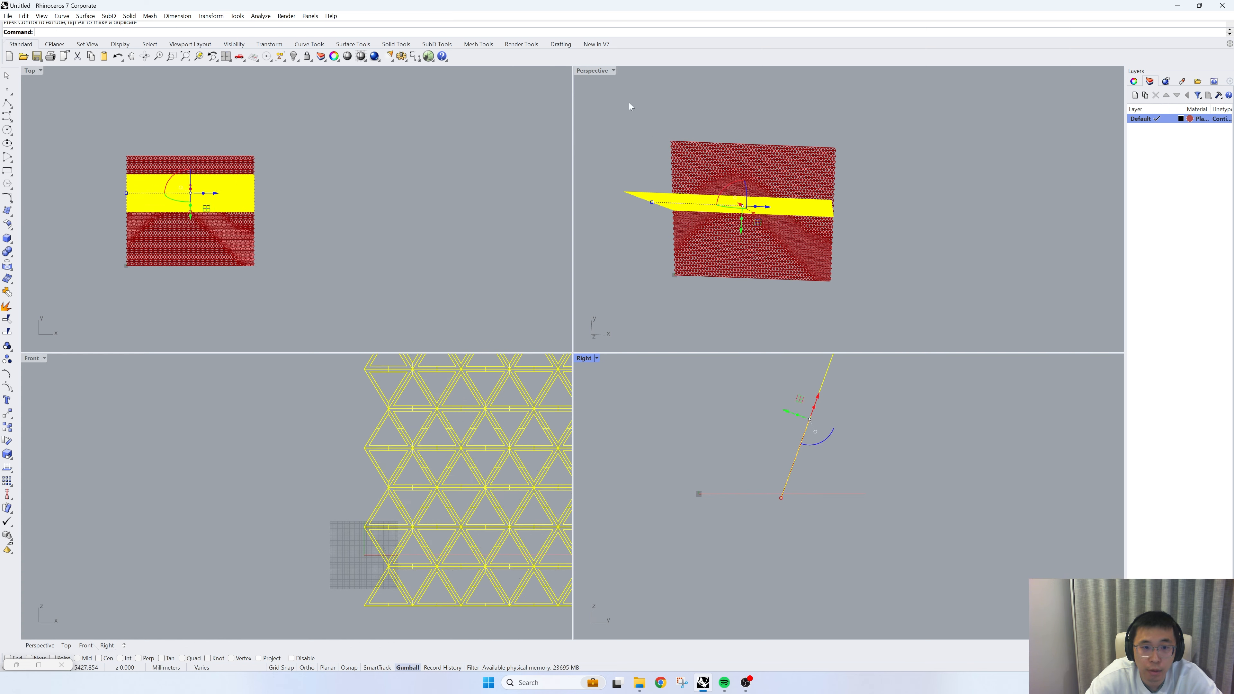
- Maximize the Perspective view, deselect the panel and set the display mode to Rendered to view it from a low angle
double_click(592, 70)
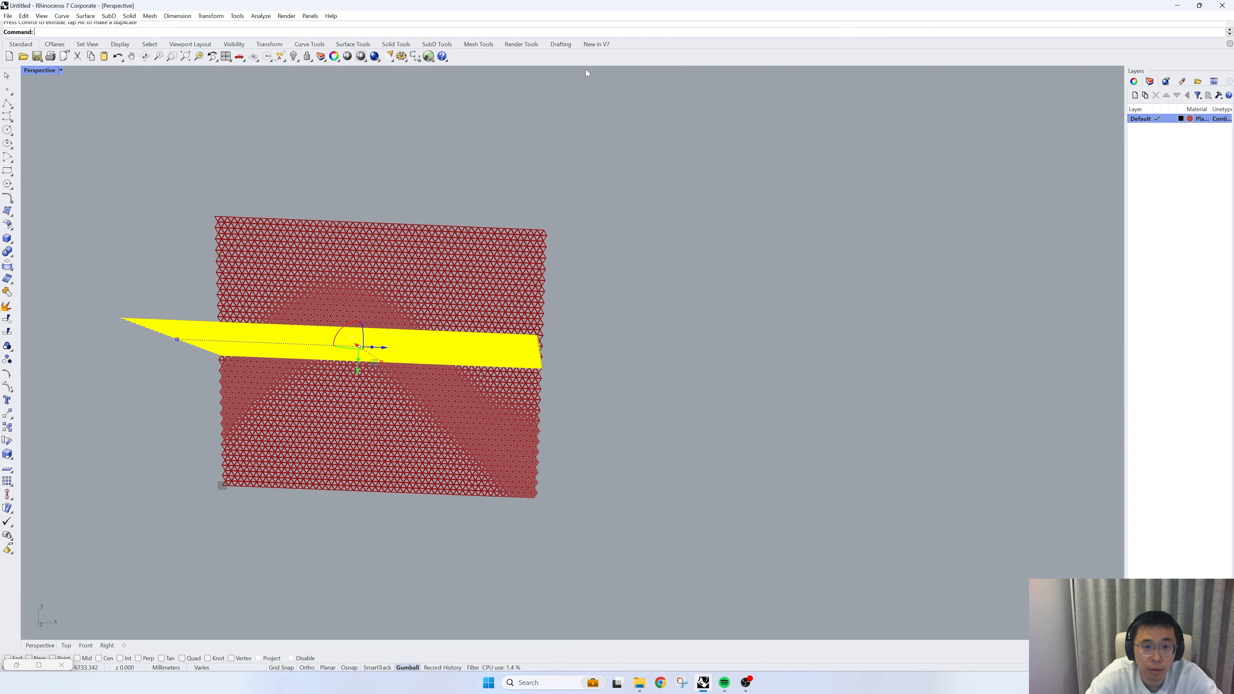
right_click_drag(587, 71, 646, 320)
key("Escape")
left_click(59, 69)
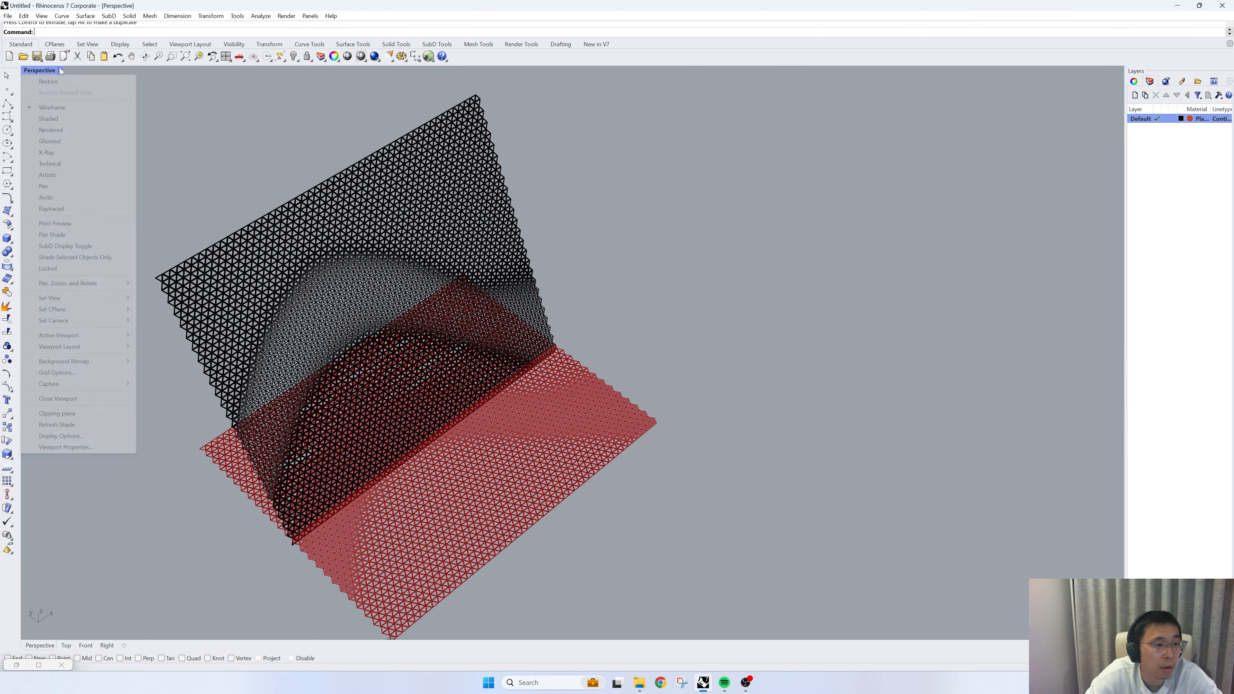
left_click(54, 129)
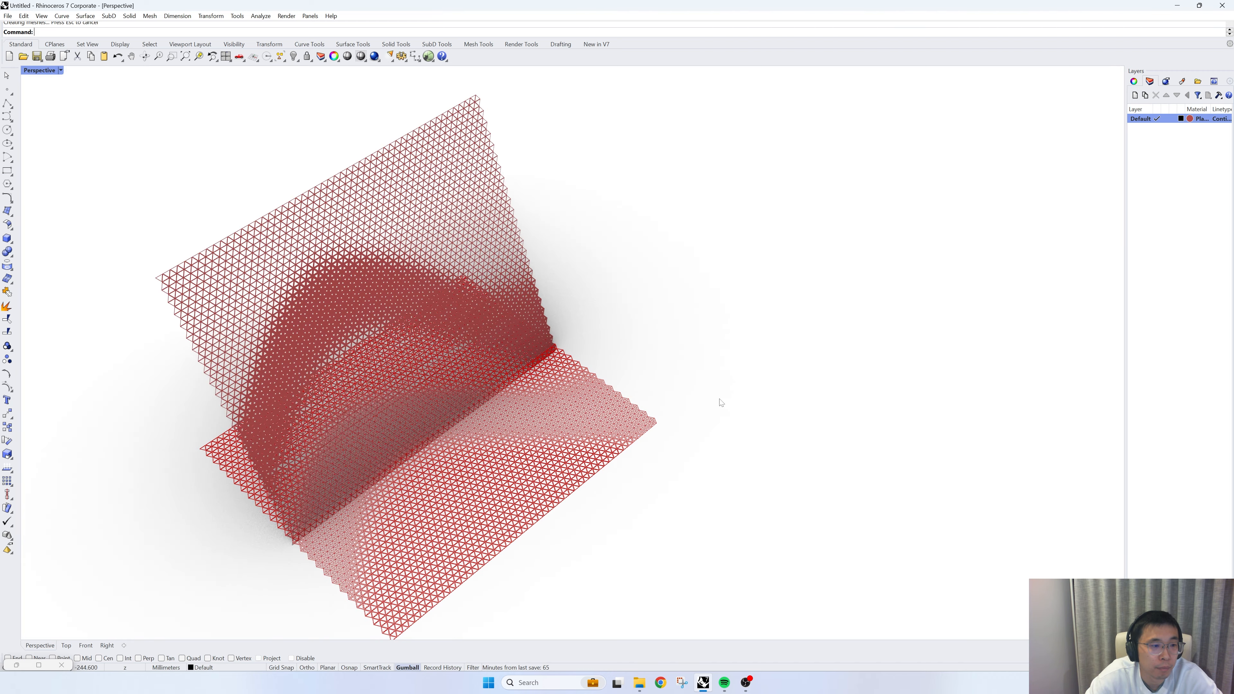
right_click_drag(721, 402, 527, 363)
scroll(515, 355, "up", 2)
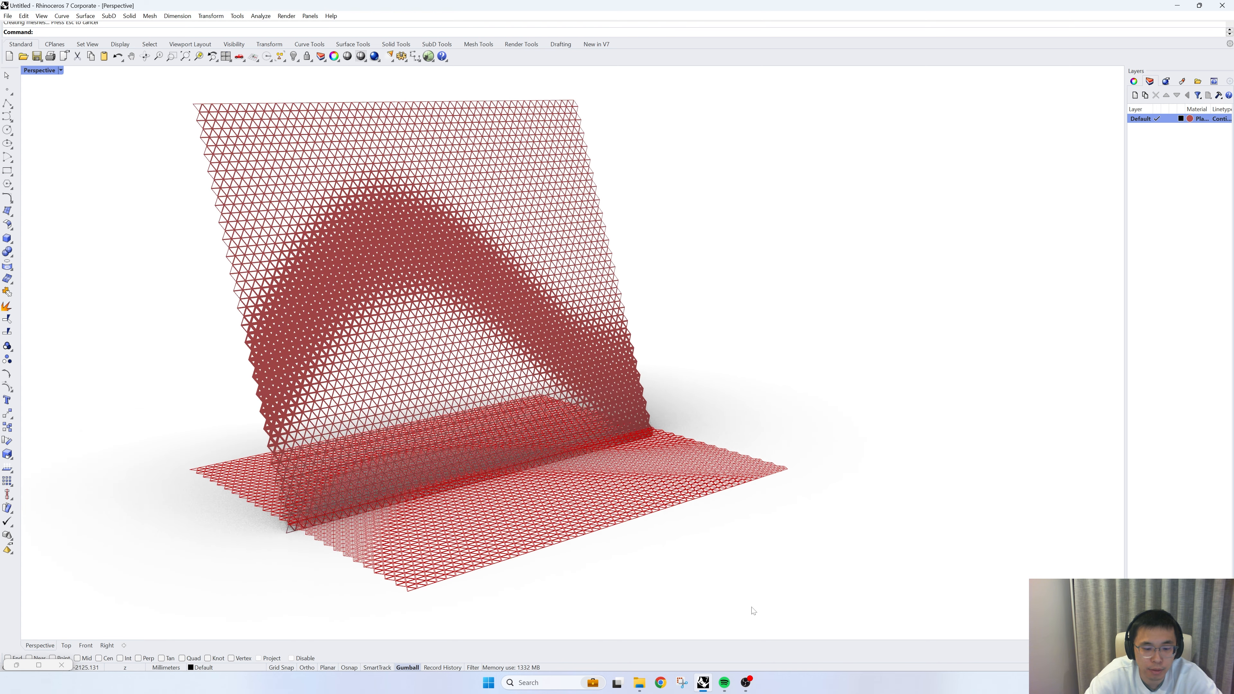